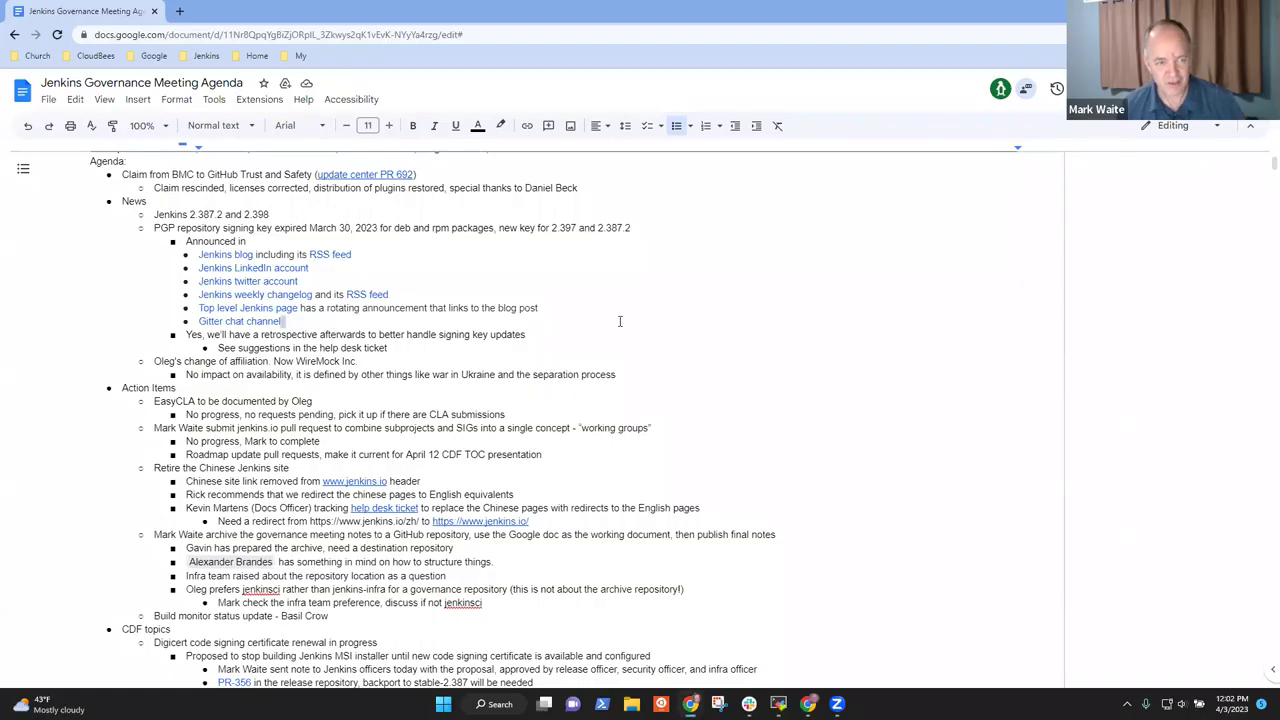
# - Delete the last two names from the April 3, 2023 participants line
pyautogui.scroll(1, 612, 325)
pyautogui.scroll(1, 612, 325)
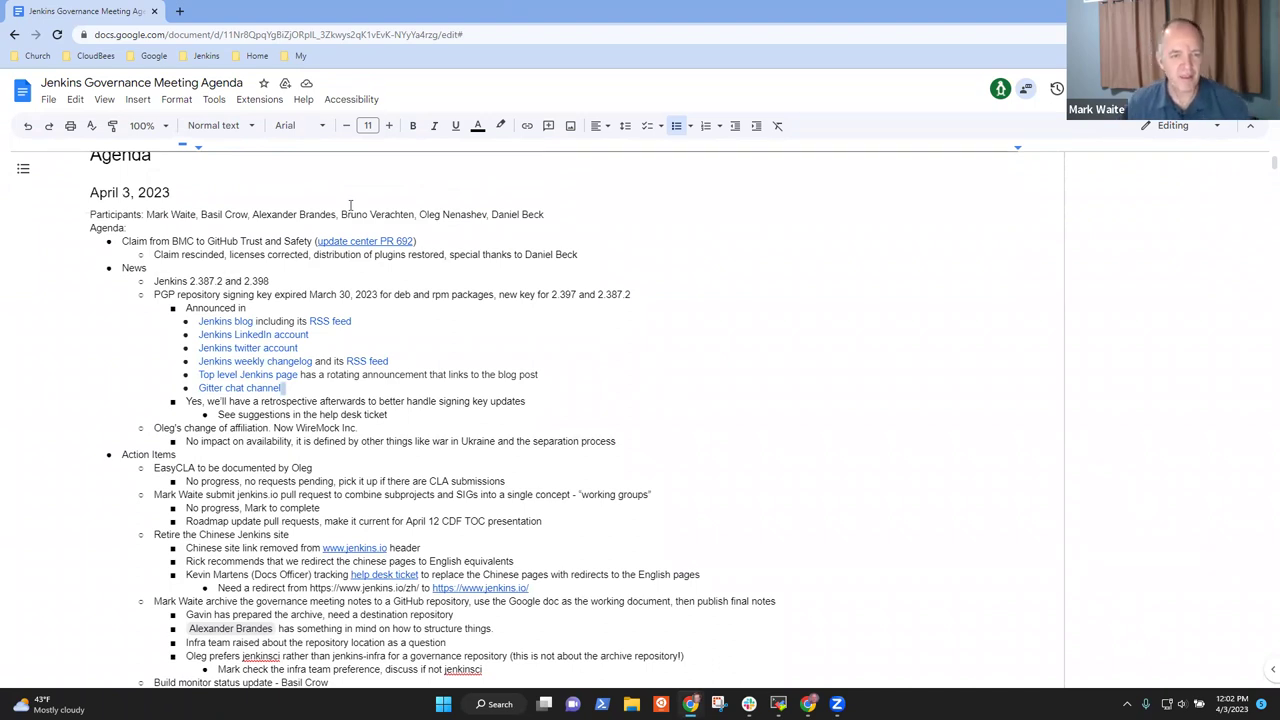
pyautogui.click(487, 213)
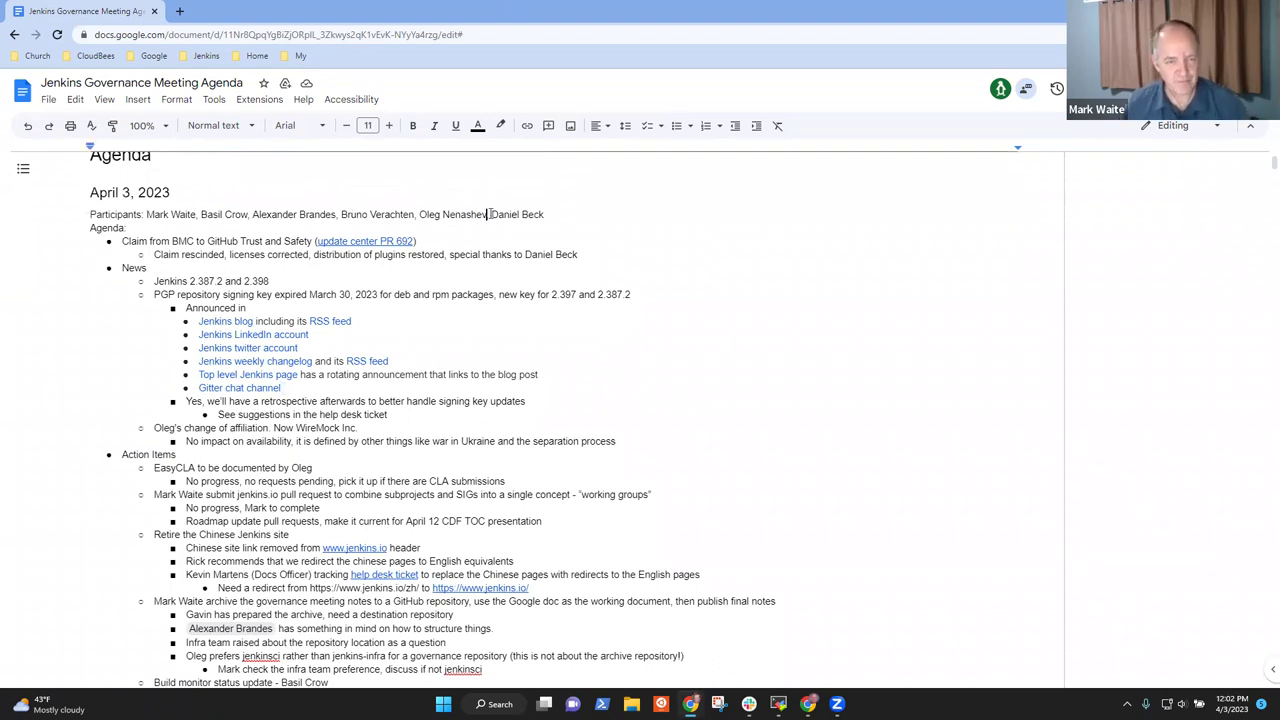
pyautogui.hotkey('ctrl', 'Left')
pyautogui.hotkey('ctrl', 'Left')
pyautogui.hotkey('shift', 'End')
pyautogui.press('Delete')
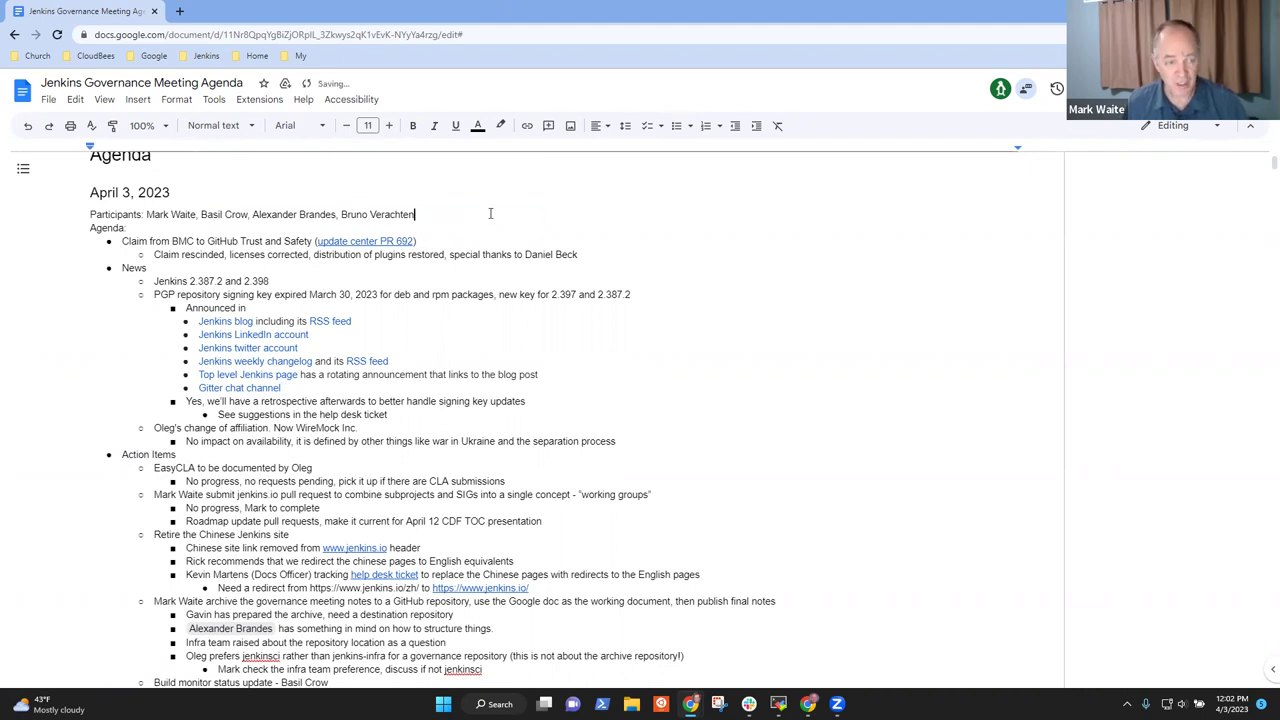
# - Highlight the BMC claim item and the News heading in the April 3, 2023 agenda
pyautogui.click(151, 244)
pyautogui.hotkey('ctrl', 'shift', 'Right')
pyautogui.hotkey('ctrl', 'shift', 'Right')
pyautogui.hotkey('ctrl', 'shift', 'Right')
pyautogui.hotkey('ctrl', 'shift', 'Right')
pyautogui.hotkey('ctrl', 'shift', 'Right')
pyautogui.hotkey('ctrl', 'shift', 'Right')
pyautogui.hotkey('ctrl', 'shift', 'Right')
pyautogui.hotkey('ctrl', 'shift', 'Right')
pyautogui.press('Down')
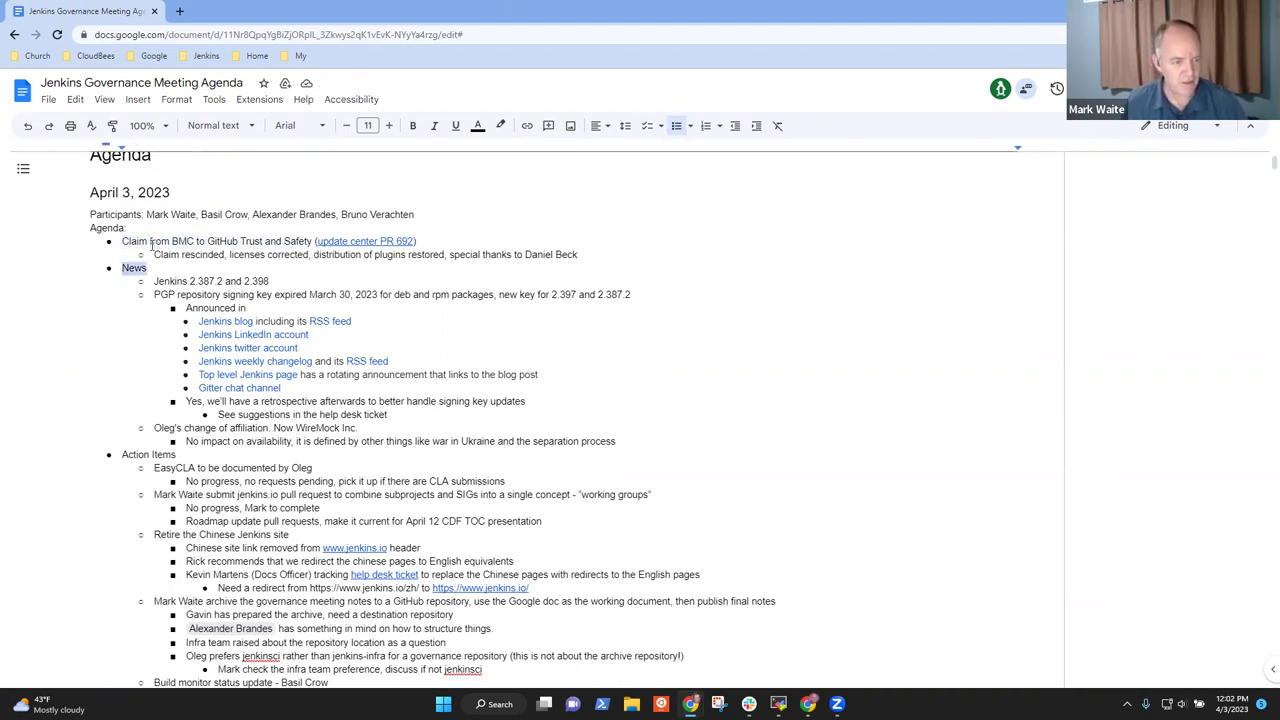
# - Go through the News entries to the Action Items heading and highlight that heading
pyautogui.press('Down')
pyautogui.press('Down')
pyautogui.press('Down')
pyautogui.press('Down')
pyautogui.press('Down')
pyautogui.press('Down')
pyautogui.press('Down')
pyautogui.press('Down')
pyautogui.press('Down')
pyautogui.press('Down')
pyautogui.press('Down')
pyautogui.press('Down')
pyautogui.press('Down')
pyautogui.press('Down')
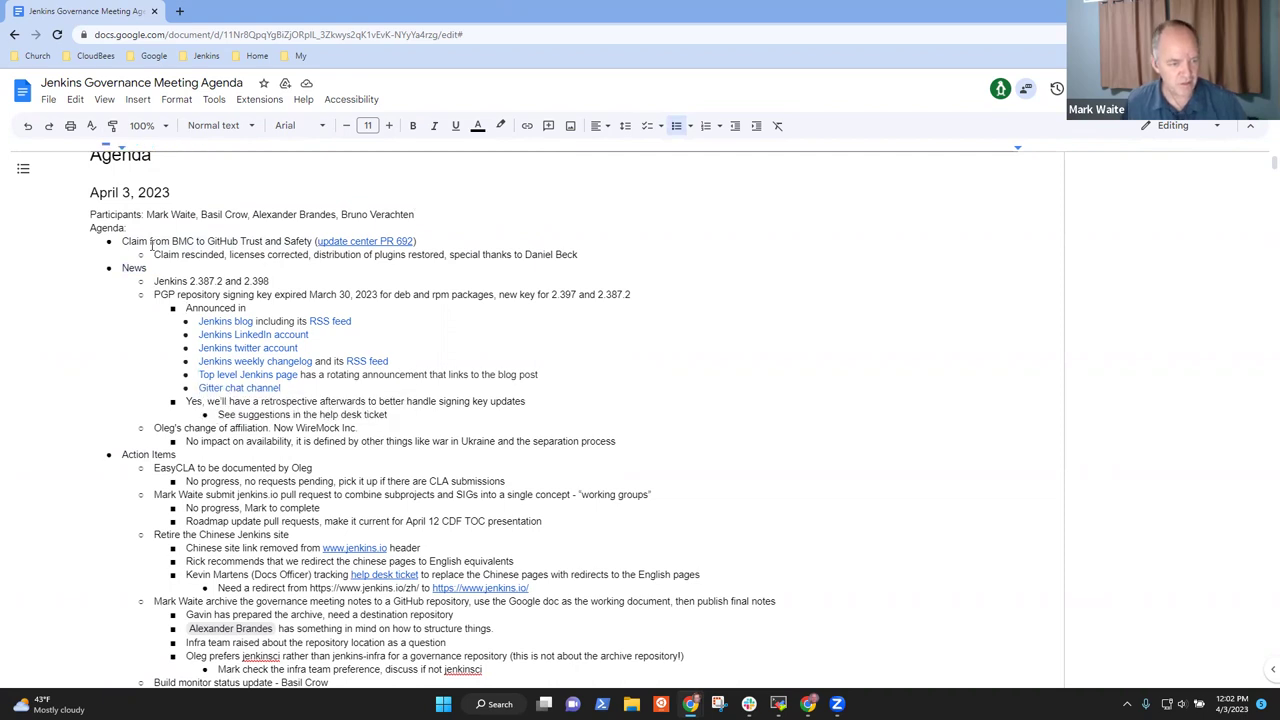
pyautogui.press('Home')
pyautogui.hotkey('shift', 'End')
# - Look over the CDF topics section and highlight the Community activity heading below it
pyautogui.scroll(-5, 152, 245)
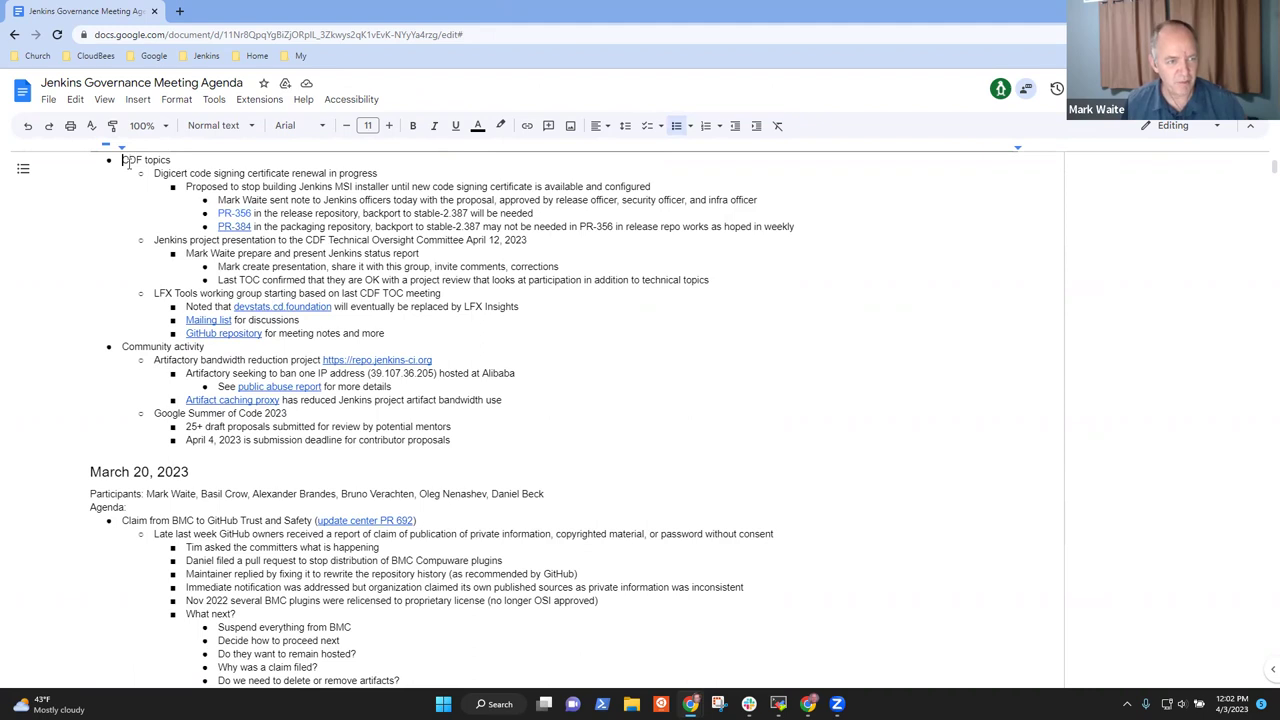
pyautogui.press('Down')
pyautogui.press('Down')
pyautogui.press('Down')
pyautogui.press('Down')
pyautogui.press('Down')
pyautogui.press('Home')
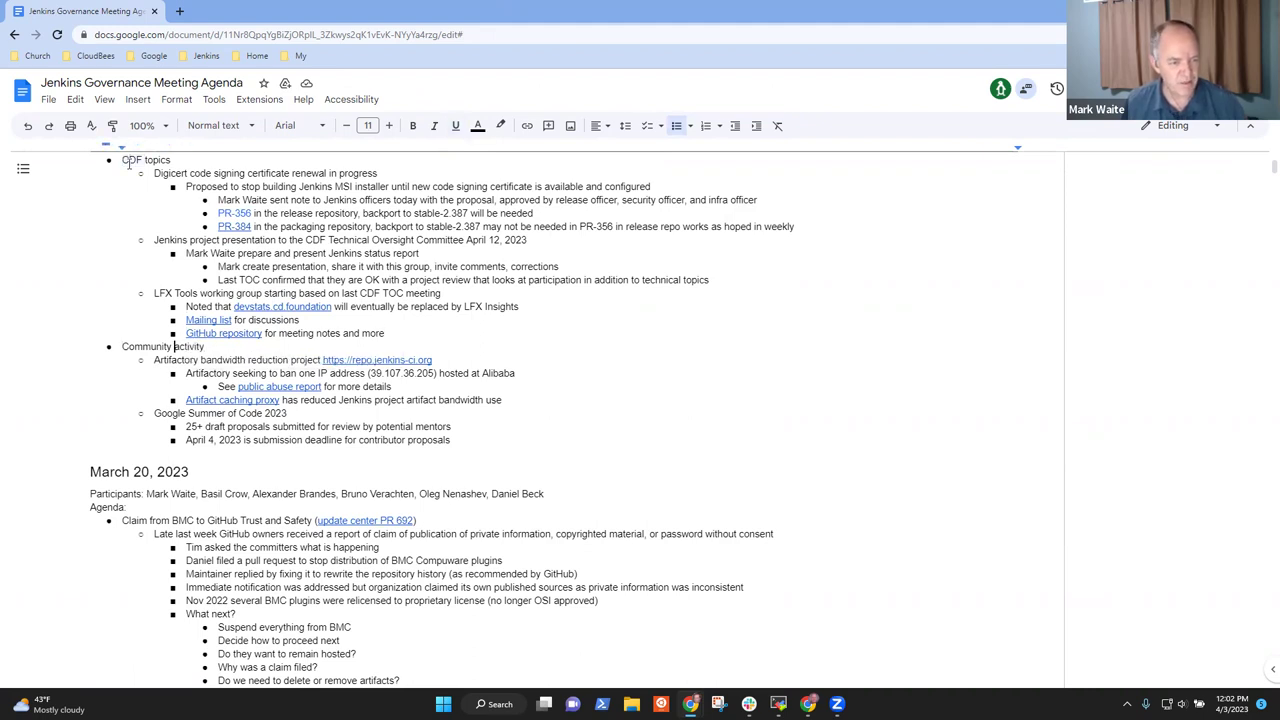
pyautogui.hotkey('shift', 'End')
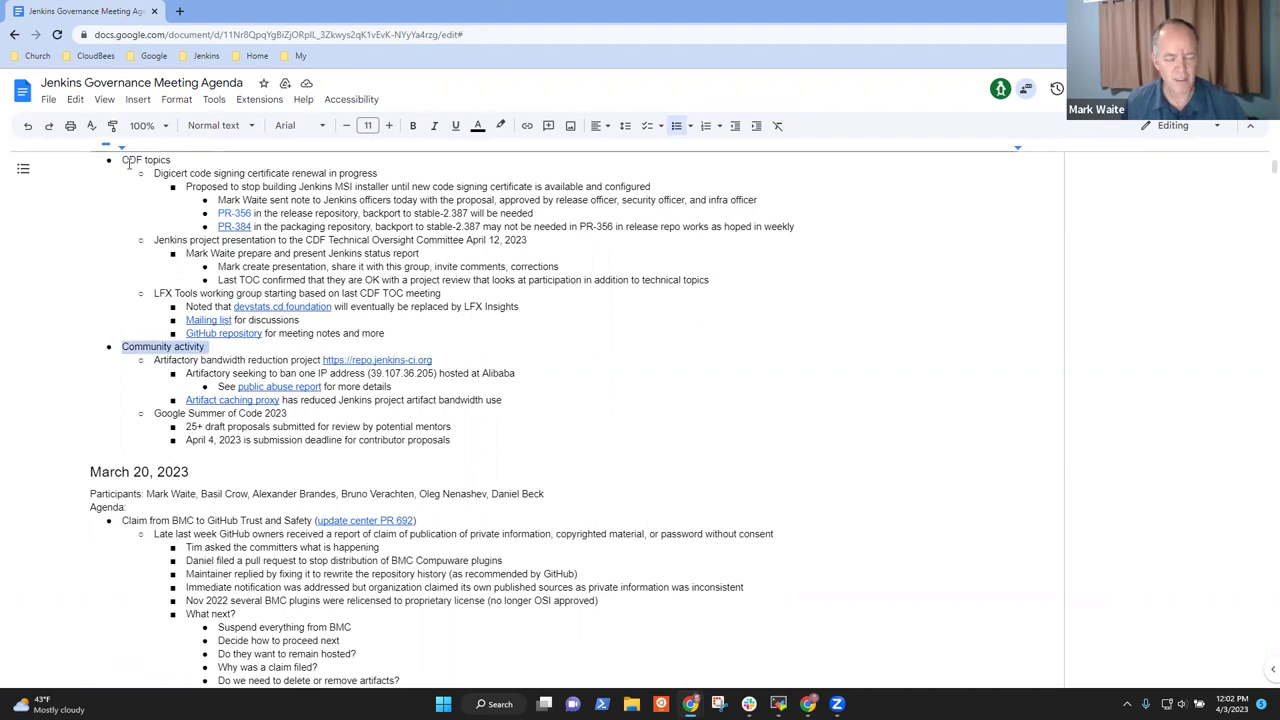
pyautogui.press('Up')
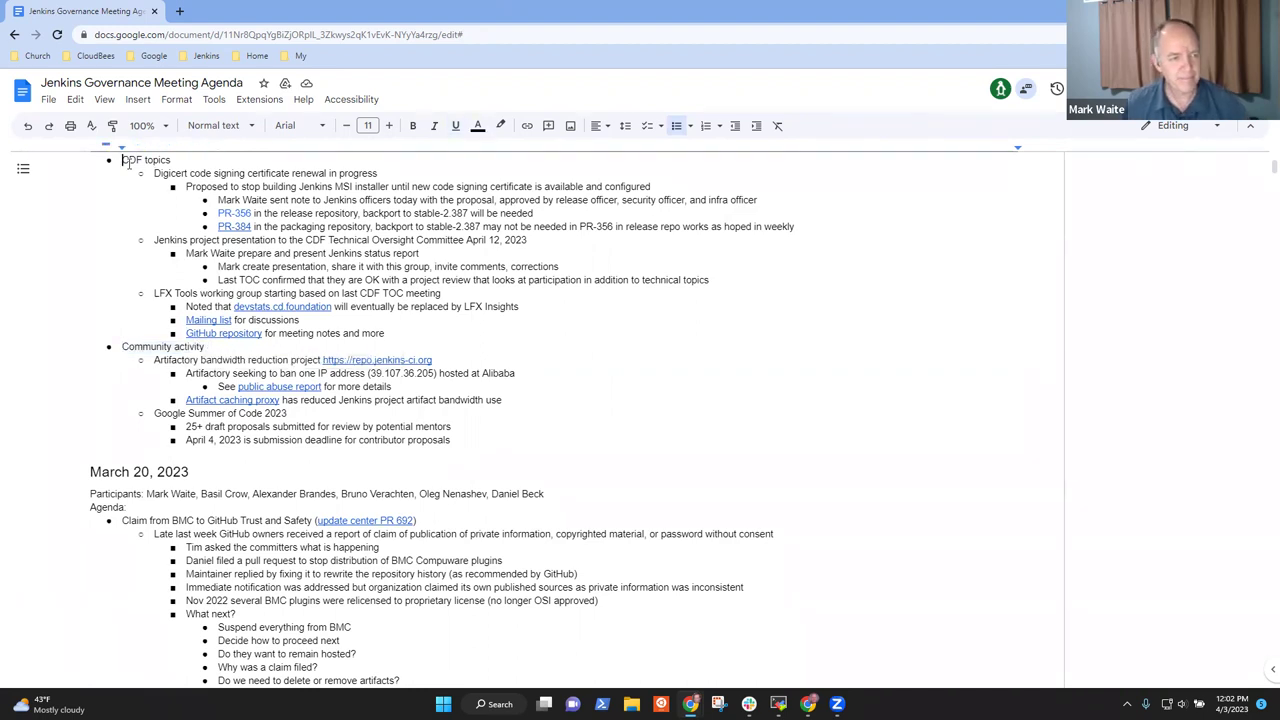
# - Return to the first agenda item and select its words "Claim from BMC to GitHub Trust and Safety"
pyautogui.scroll(3, 129, 164)
pyautogui.scroll(2, 129, 164)
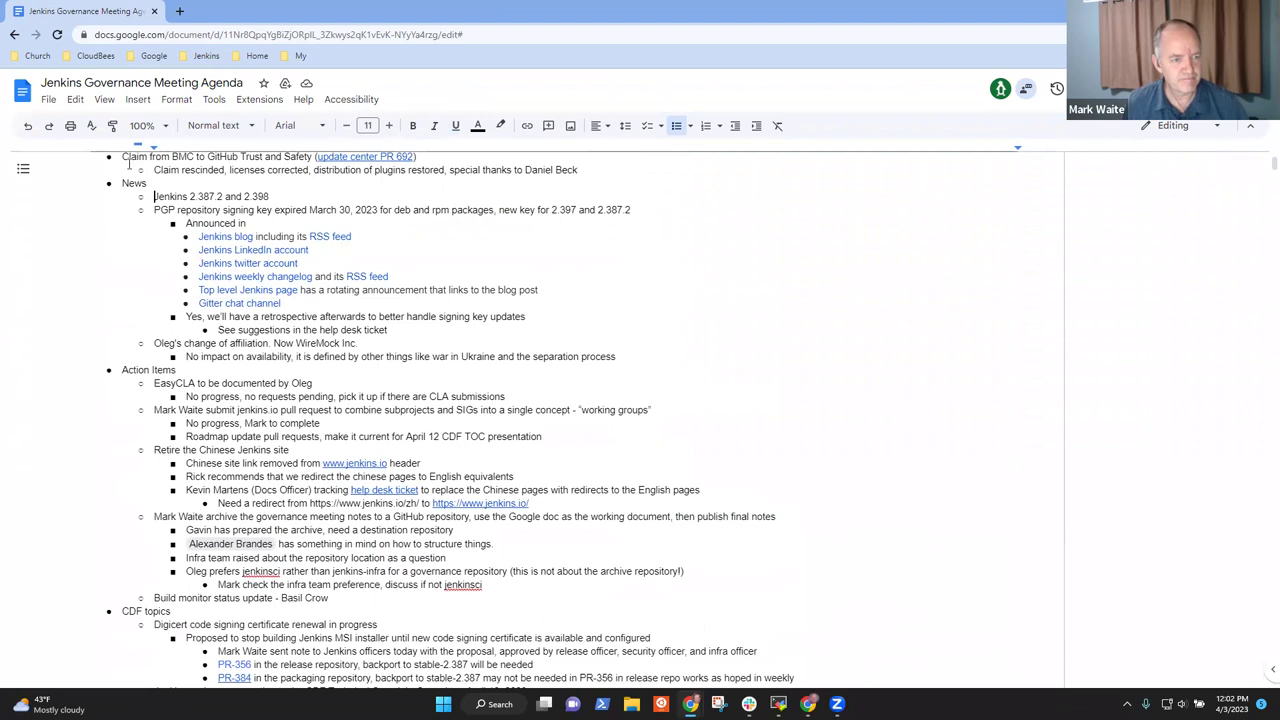
pyautogui.scroll(1, 129, 164)
pyautogui.press('Down')
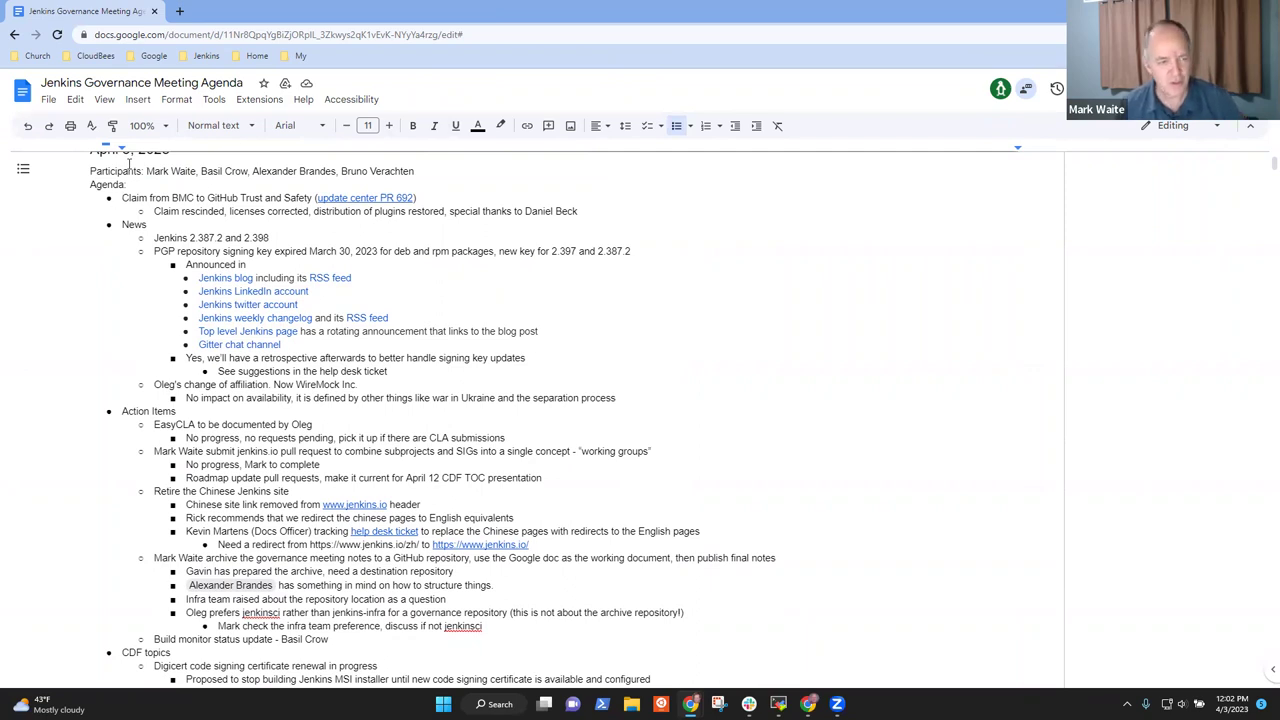
pyautogui.hotkey('ctrl', 'shift', 'Right')
pyautogui.hotkey('ctrl', 'shift', 'Right')
pyautogui.hotkey('ctrl', 'shift', 'Right')
pyautogui.hotkey('ctrl', 'shift', 'Right')
pyautogui.hotkey('ctrl', 'shift', 'Right')
pyautogui.hotkey('ctrl', 'shift', 'Right')
pyautogui.hotkey('ctrl', 'shift', 'Right')
pyautogui.hotkey('ctrl', 'shift', 'Right')
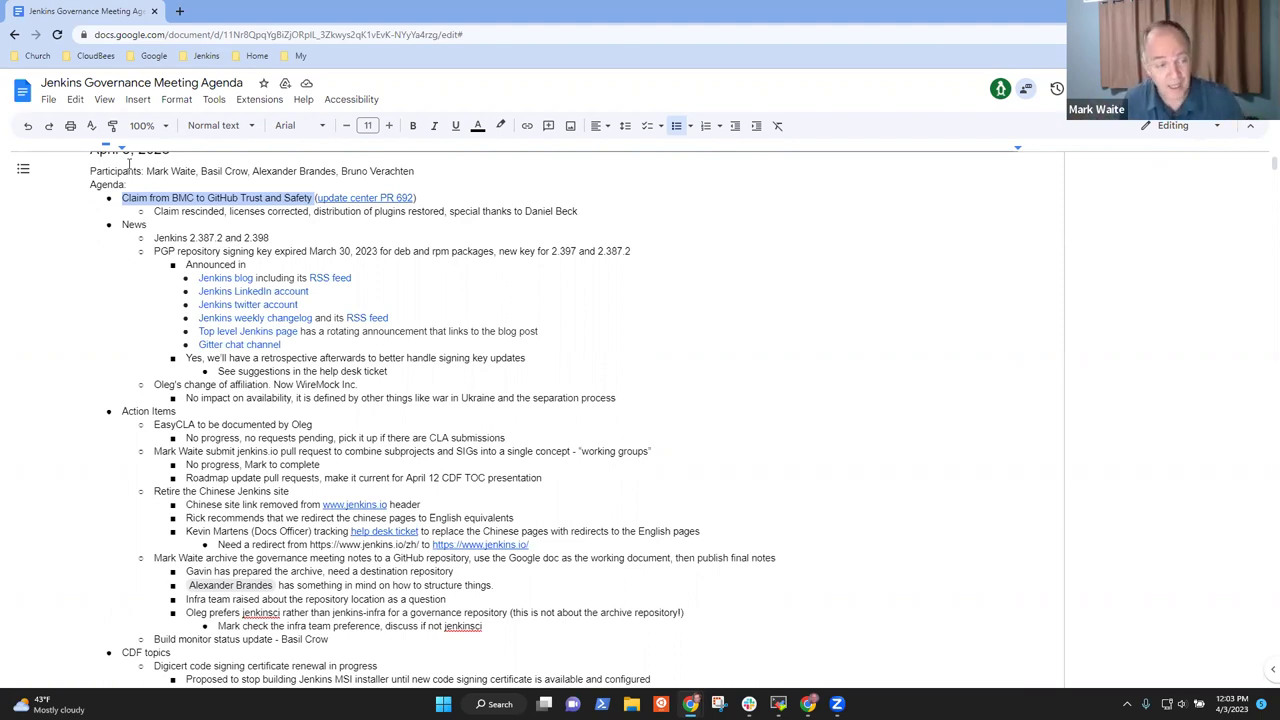
# - Highlight the sub-item about the rescinded claim, corrected licenses and restored plugin distribution
pyautogui.press('Down')
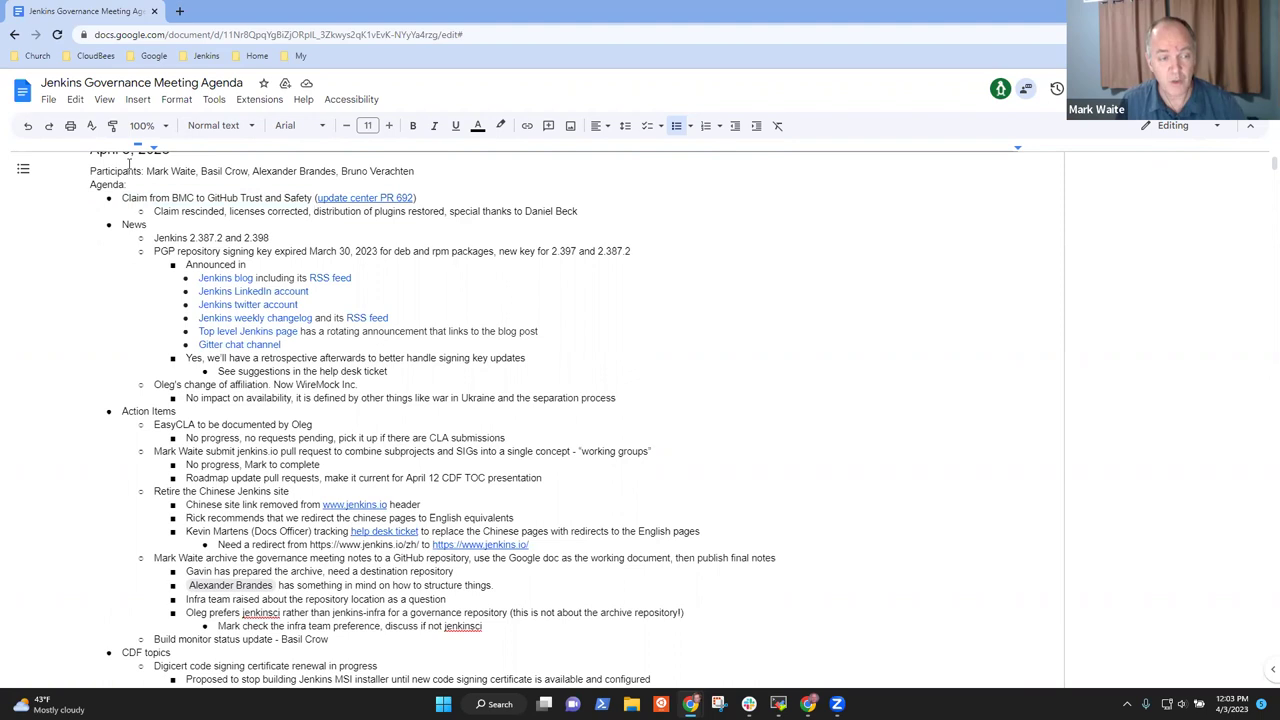
pyautogui.hotkey('shift', 'End')
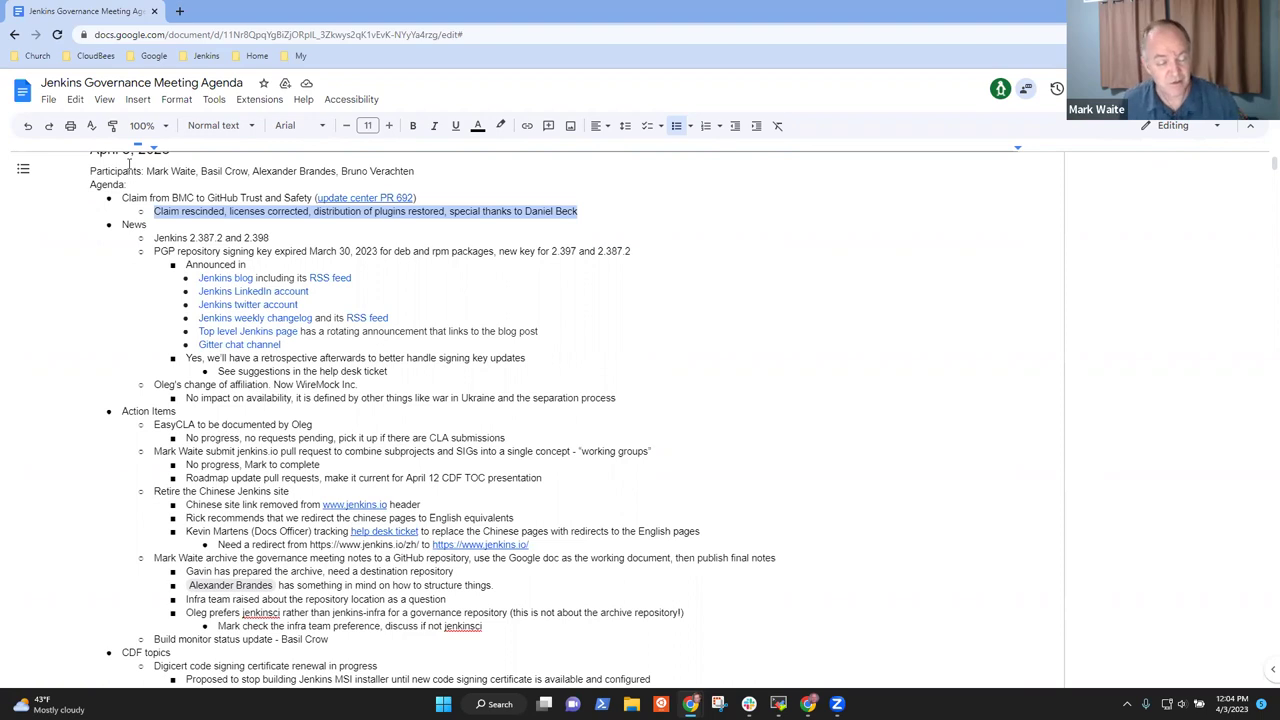
pyautogui.press('Left')
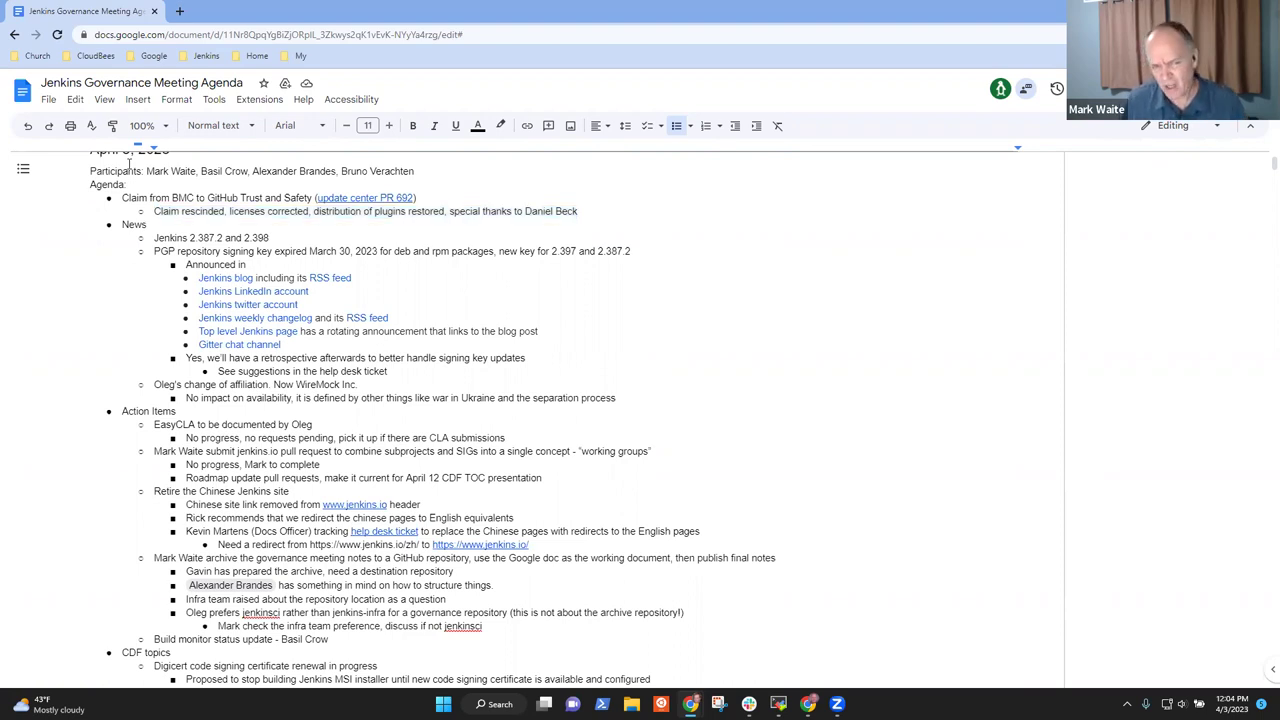
pyautogui.hotkey('shift', 'End')
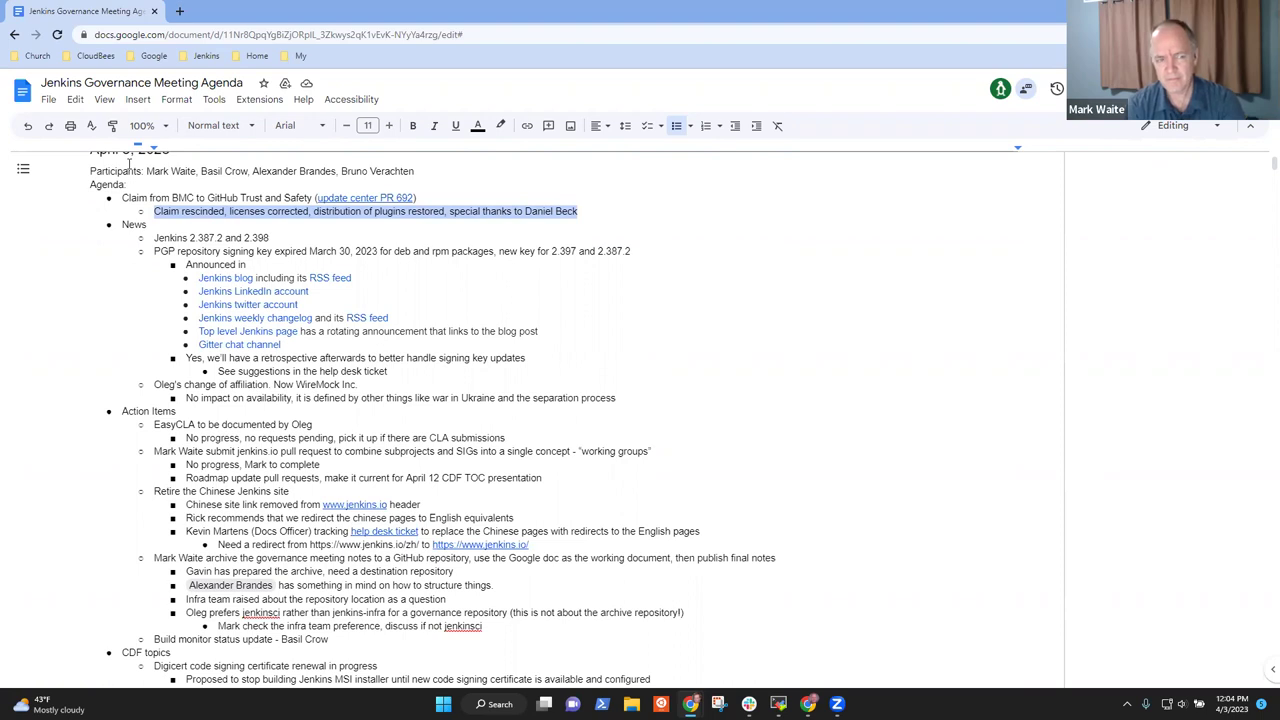
pyautogui.press('Down')
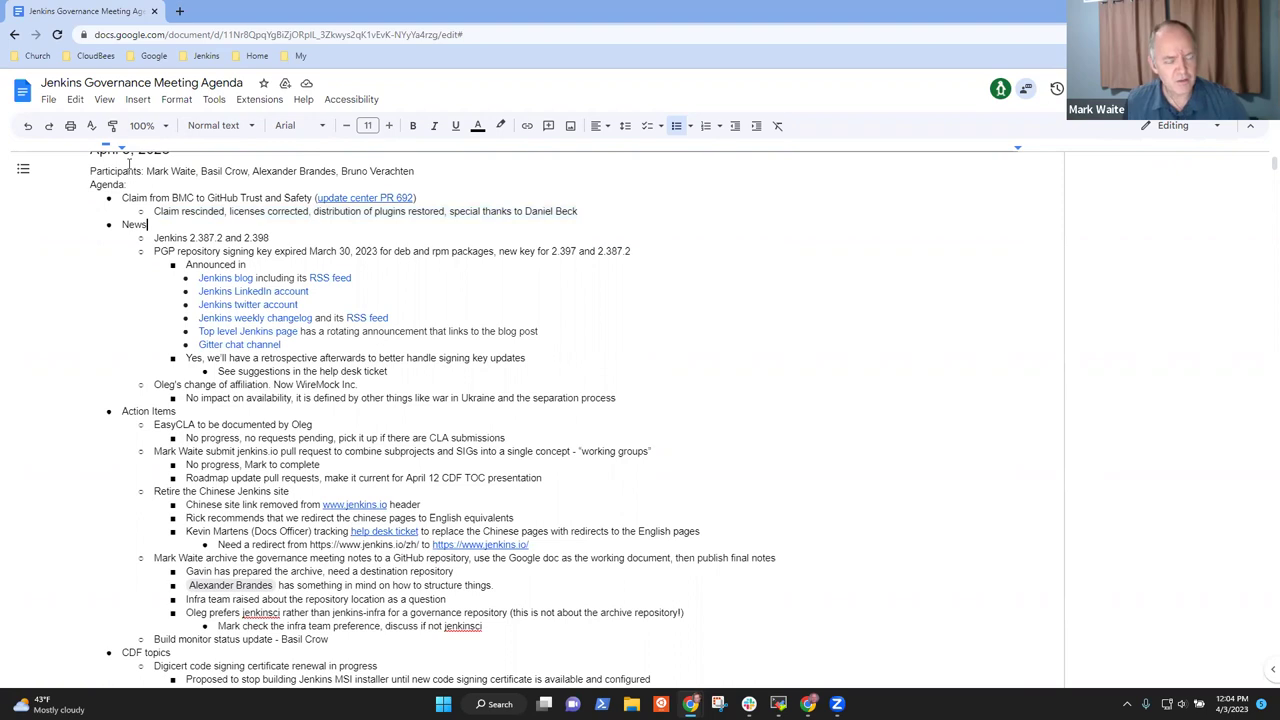
# - Highlight, one after the other, the News entries for Jenkins 2.387.2 and 2.398 and for the expired PGP repository signing key
pyautogui.hotkey('shift', 'Home')
pyautogui.press('Down')
pyautogui.hotkey('shift', 'End')
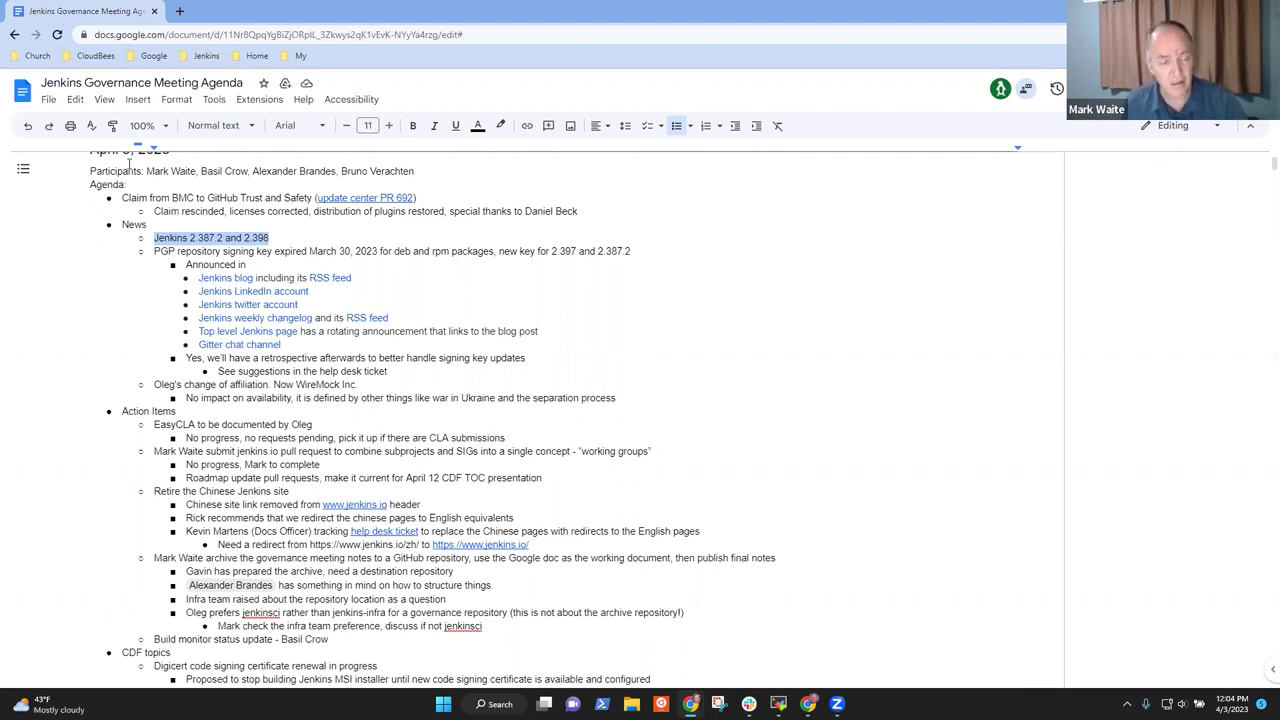
pyautogui.press('Down')
pyautogui.press('Home')
pyautogui.hotkey('shift', 'End')
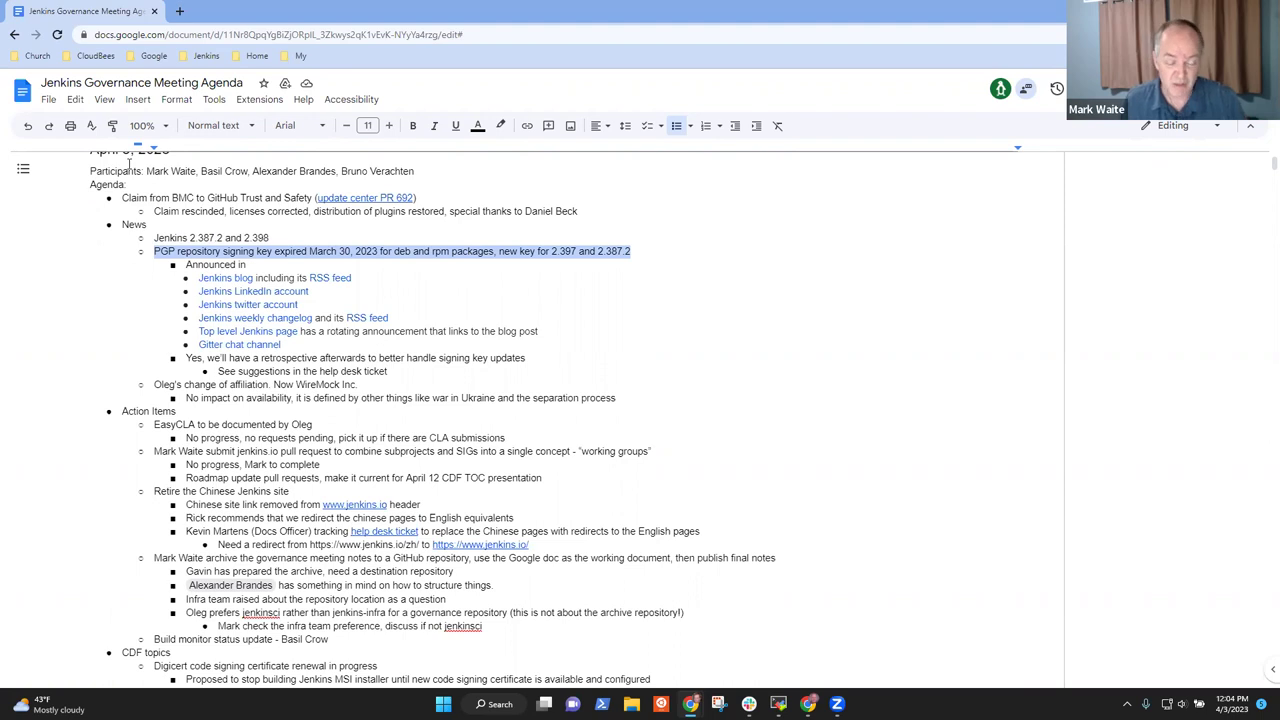
# - Go past the announcement channels and highlight the sub-item about a retrospective on signing key updates
pyautogui.press('Down')
pyautogui.press('Down')
pyautogui.press('Down')
pyautogui.press('Down')
pyautogui.press('Down')
pyautogui.press('Down')
pyautogui.press('Down')
pyautogui.press('Down')
pyautogui.press('Down')
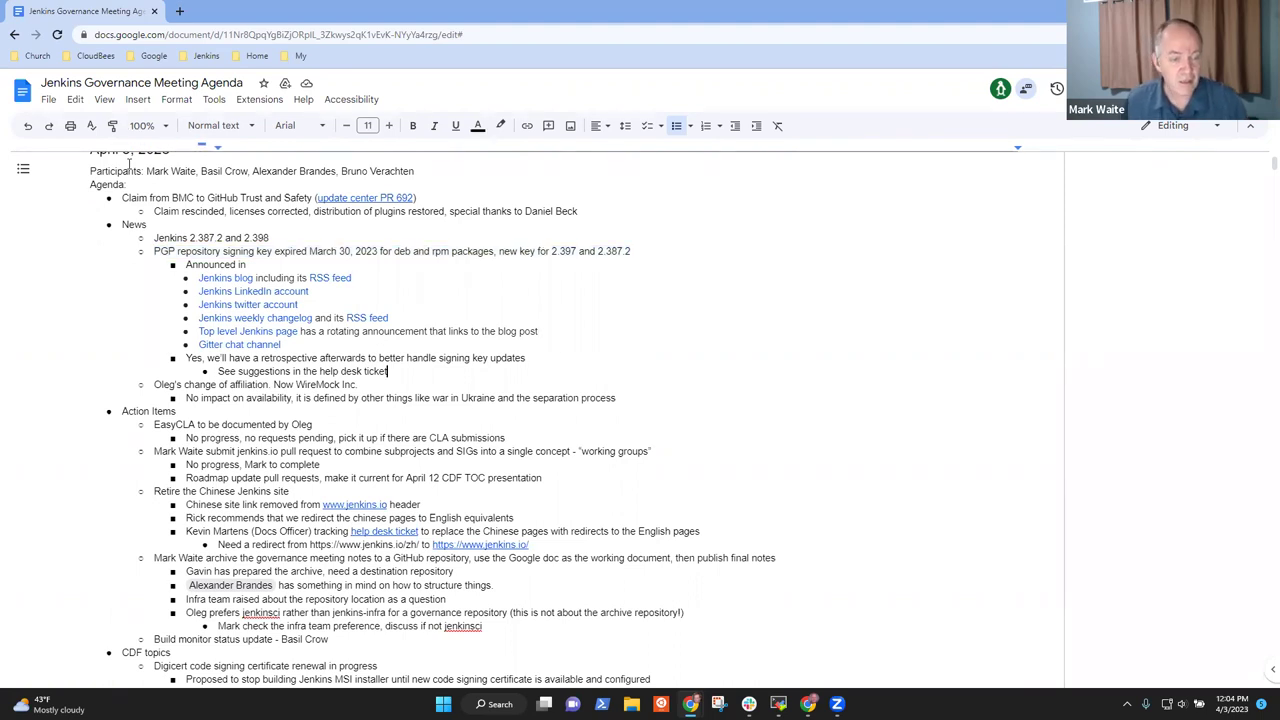
pyautogui.hotkey('shift', 'End')
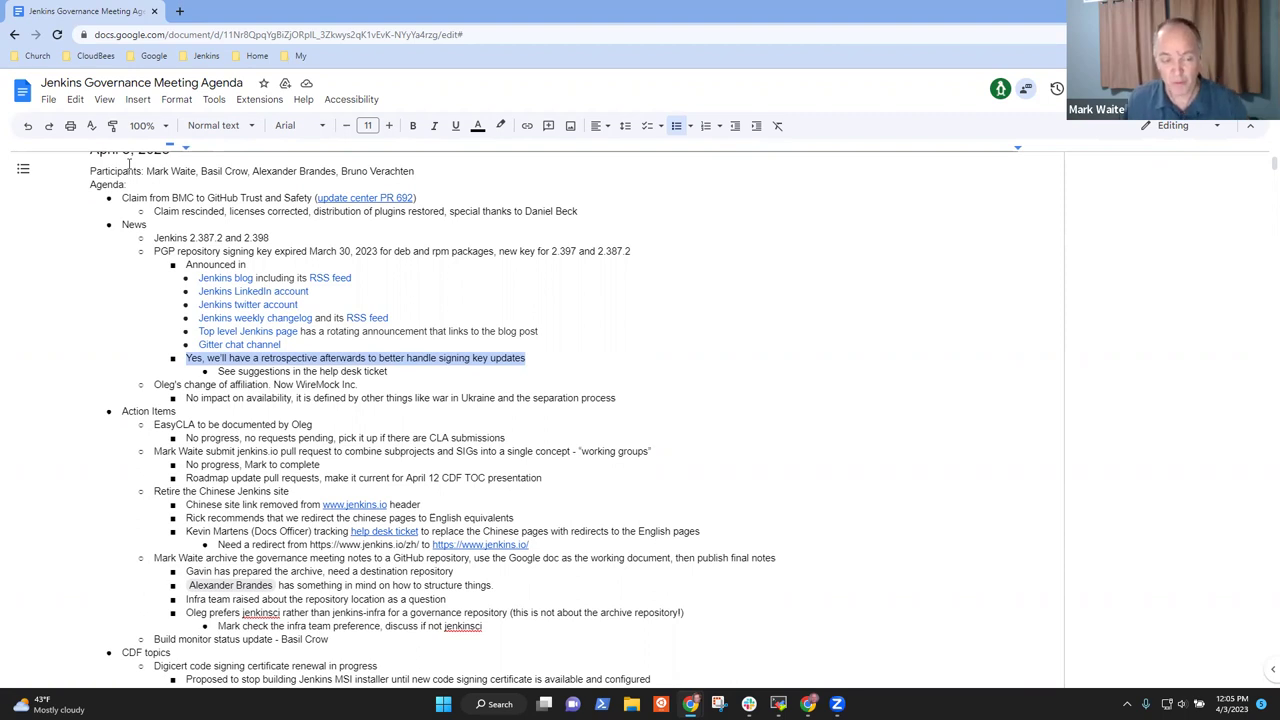
# - Highlight the change of affiliation entry that mentions WireMock Inc
pyautogui.press('Down')
pyautogui.press('Down')
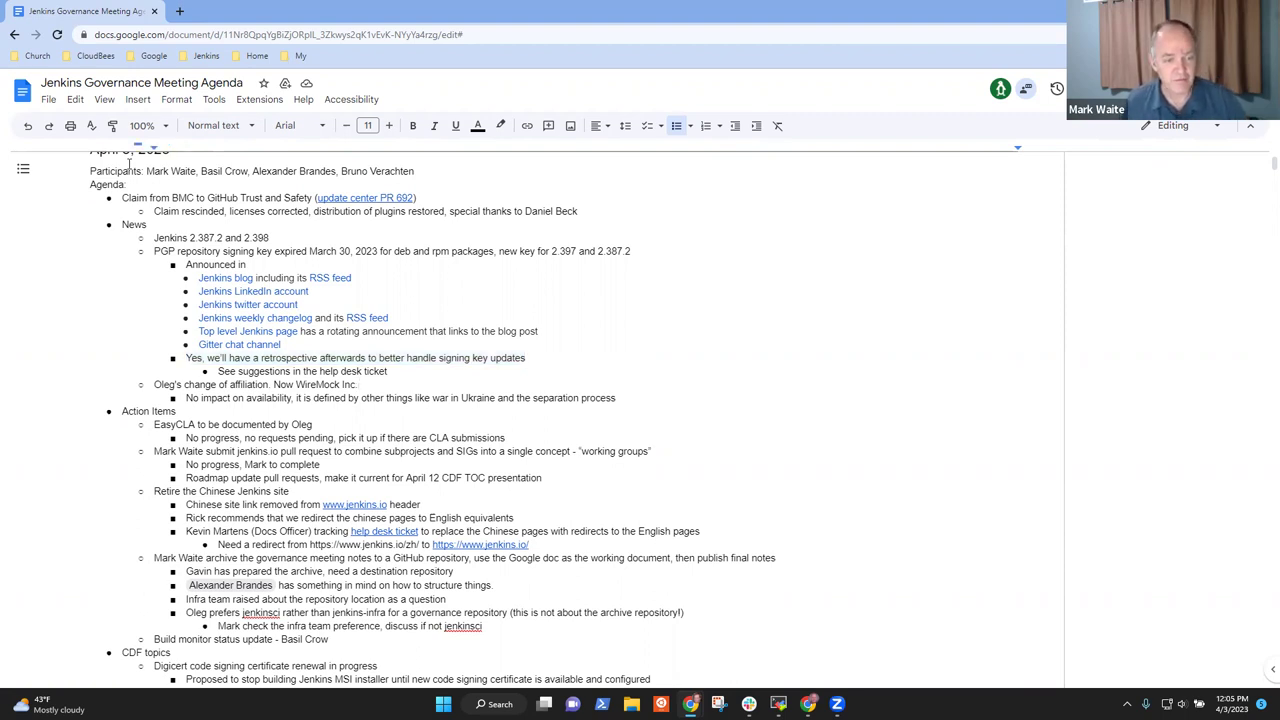
pyautogui.hotkey('shift', 'End')
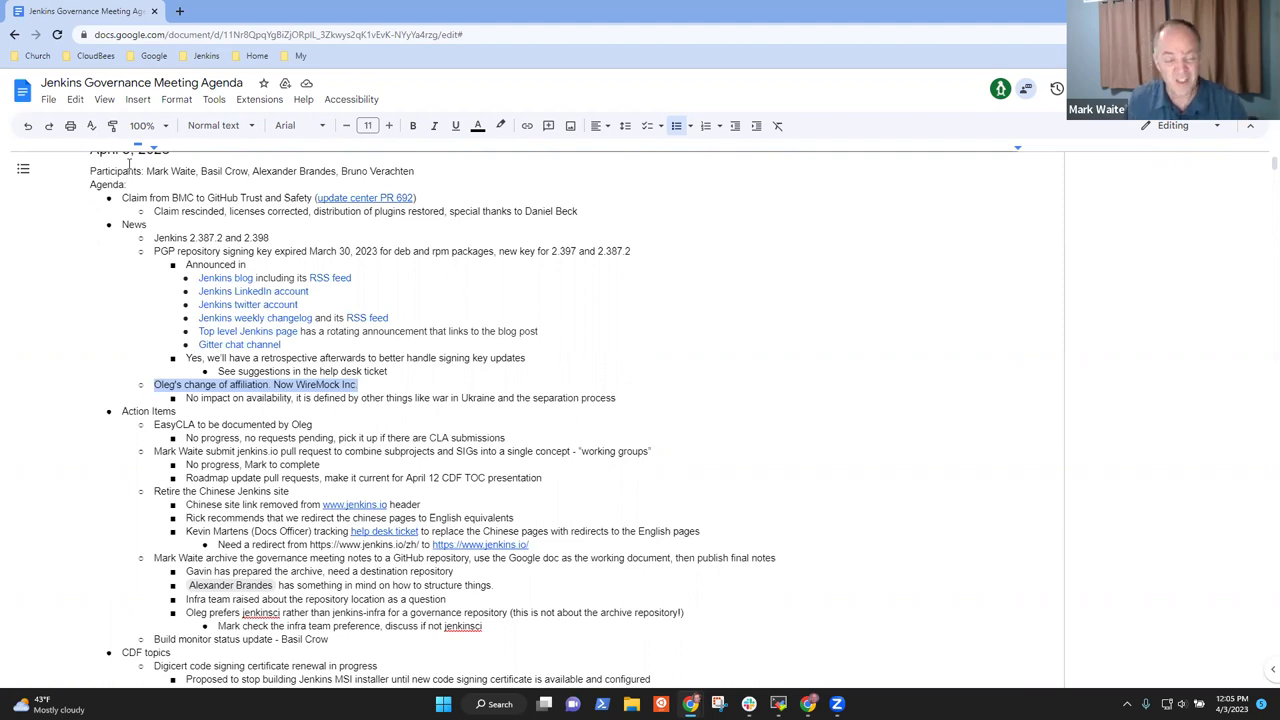
# - Select the action items from the EasyCLA entry through the redirect note under "Retire the Chinese Jenkins site"
pyautogui.press('Down')
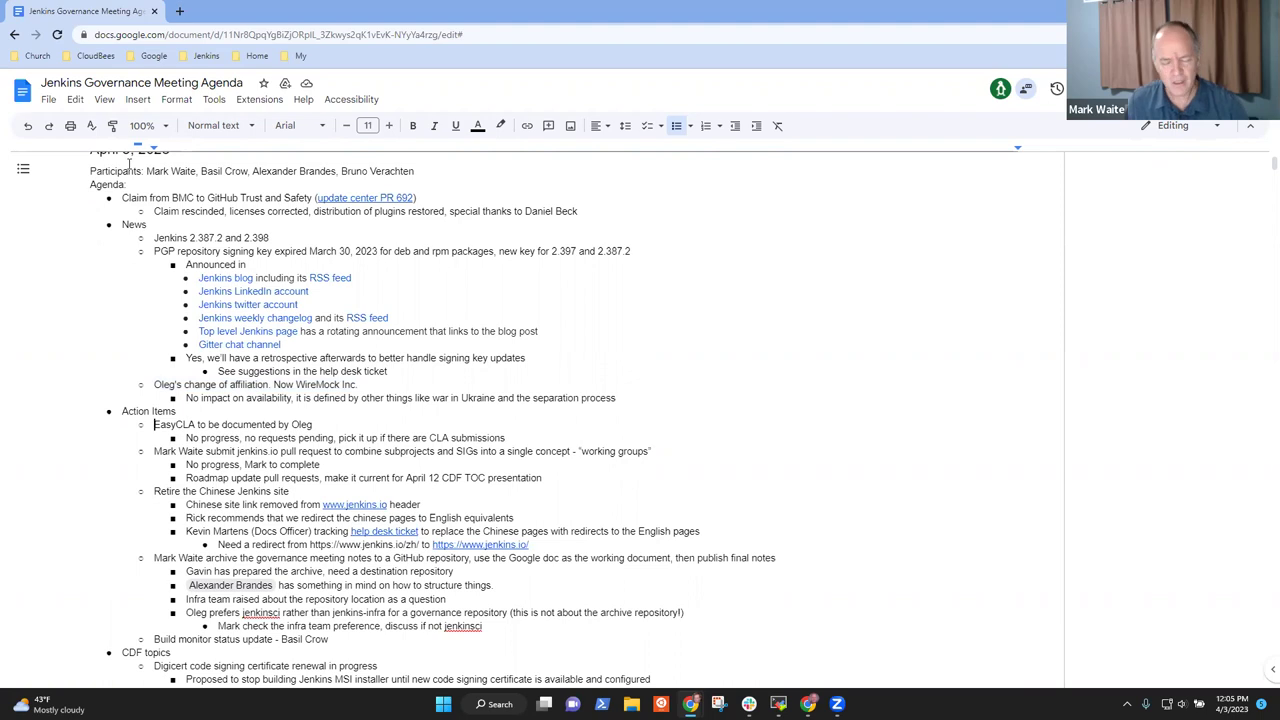
pyautogui.hotkey('shift', 'Down')
pyautogui.hotkey('shift', 'Down')
pyautogui.hotkey('shift', 'Down')
pyautogui.hotkey('shift', 'Down')
pyautogui.hotkey('shift', 'Down')
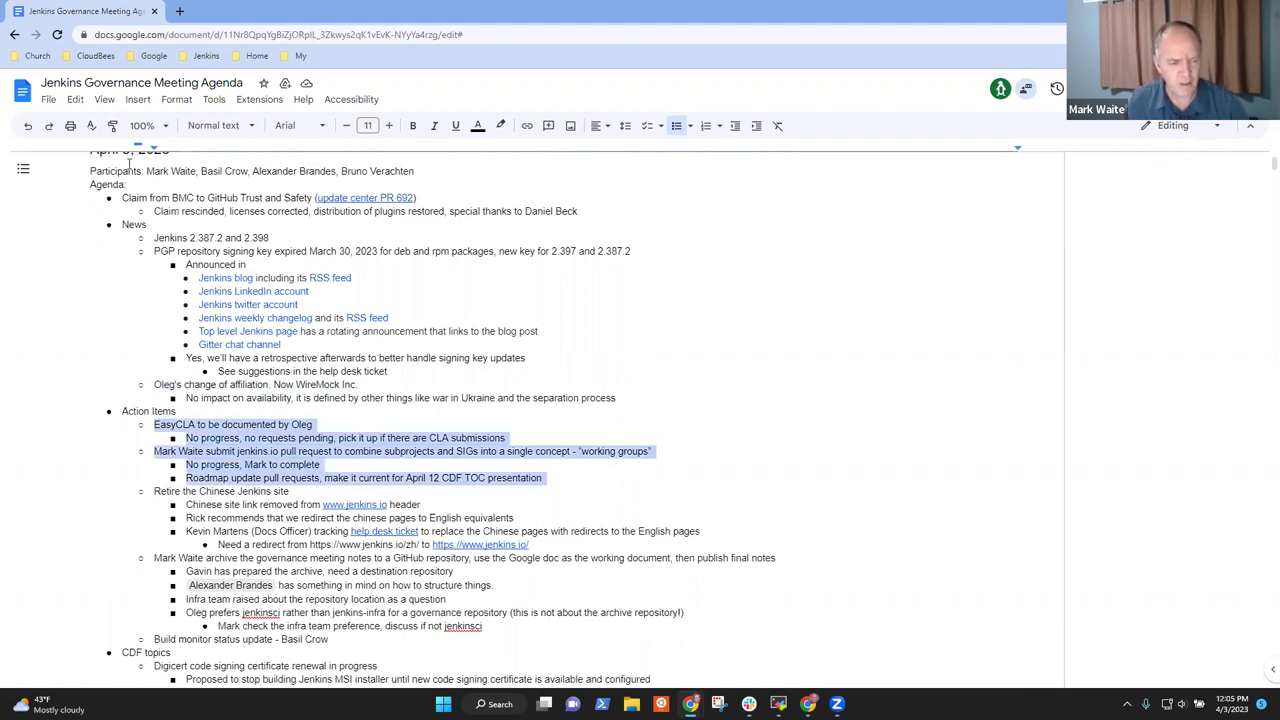
pyautogui.hotkey('shift', 'Down')
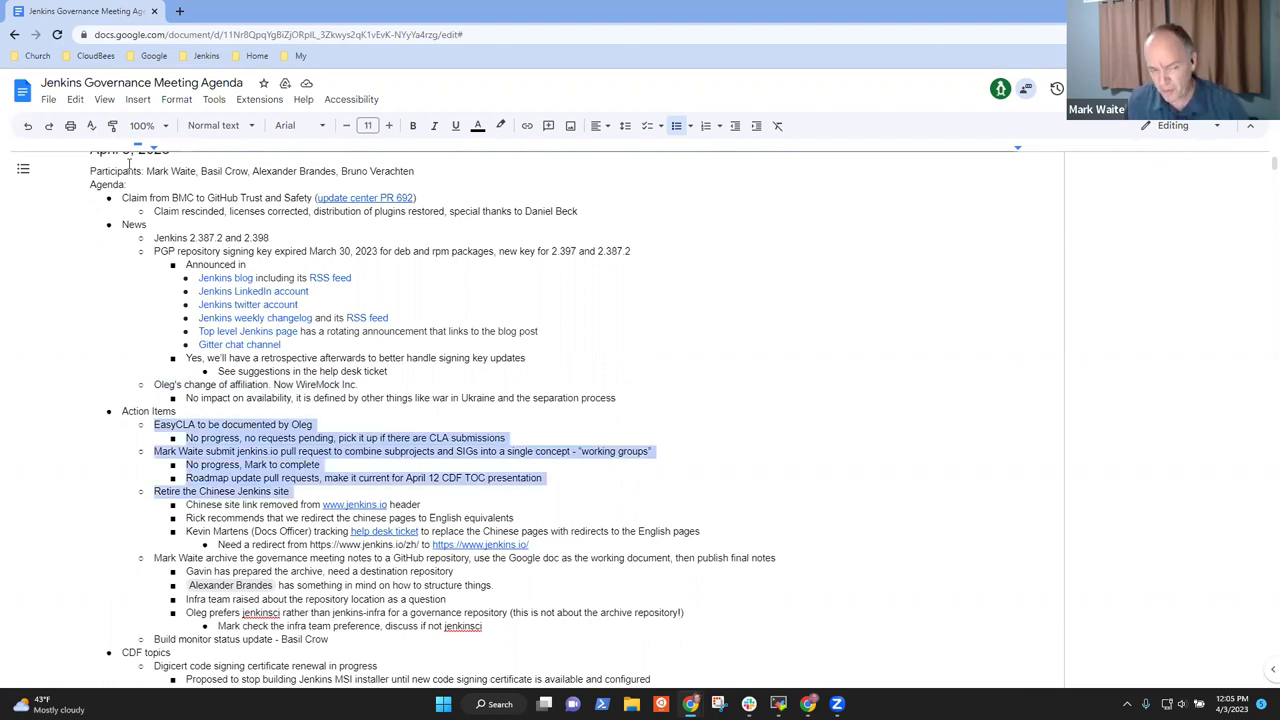
pyautogui.hotkey('shift', 'Down')
pyautogui.hotkey('shift', 'Down')
pyautogui.hotkey('shift', 'Down')
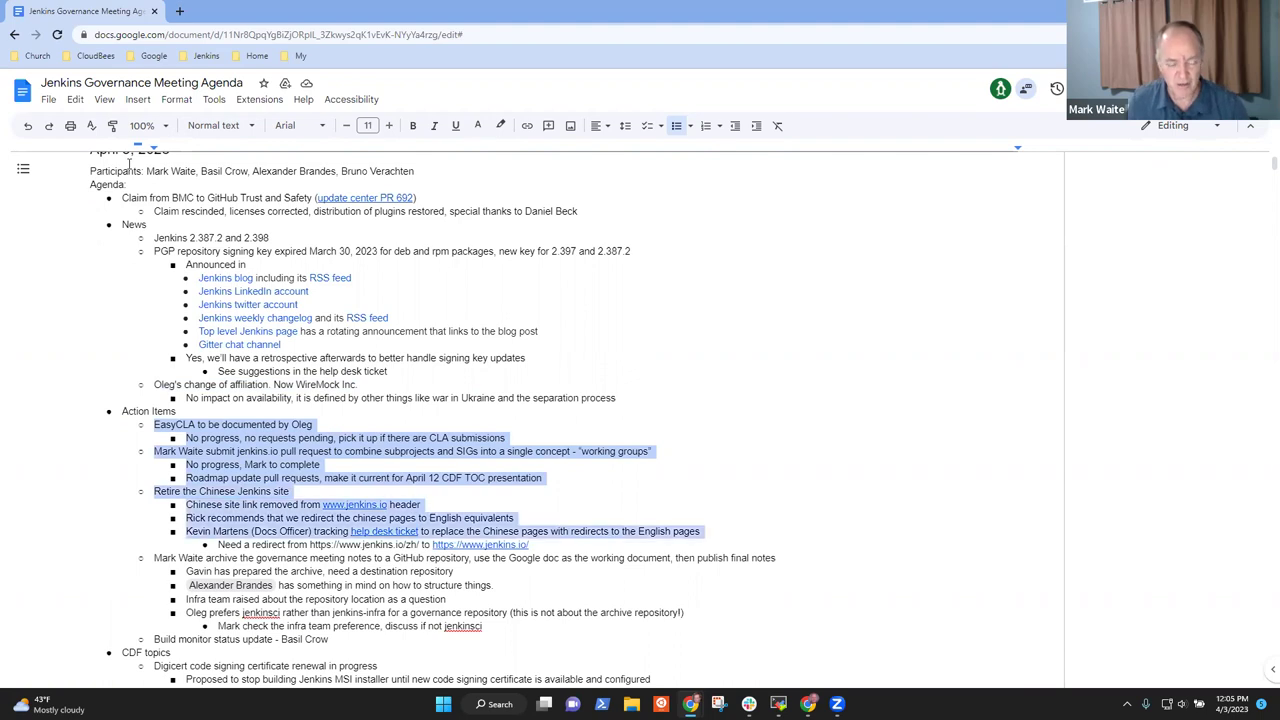
pyautogui.hotkey('shift', 'Down')
pyautogui.hotkey('shift', 'Down')
pyautogui.hotkey('shift', 'Left')
pyautogui.hotkey('shift', 'Left')
pyautogui.hotkey('shift', 'Left')
pyautogui.hotkey('shift', 'Left')
pyautogui.hotkey('shift', 'Left')
pyautogui.hotkey('shift', 'Left')
pyautogui.hotkey('shift', 'Left')
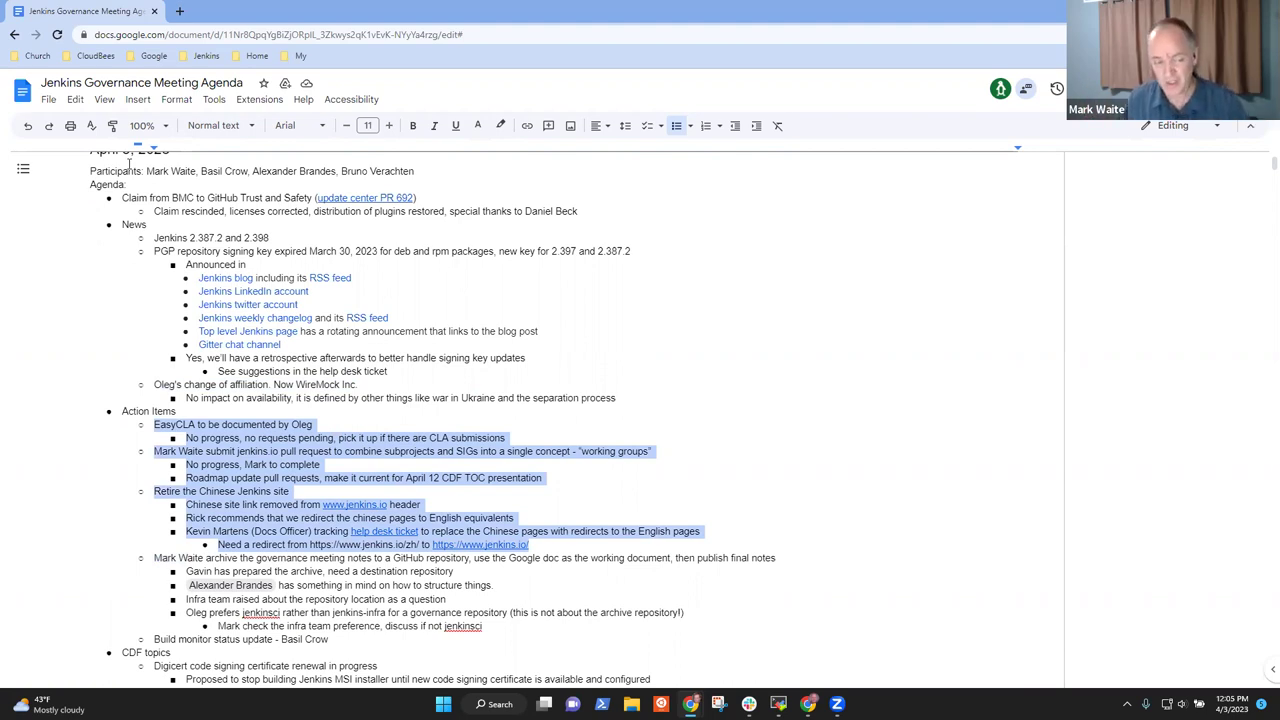
# - Highlight the WireMock Inc. affiliation entry again and move on into the action items
pyautogui.click(516, 518)
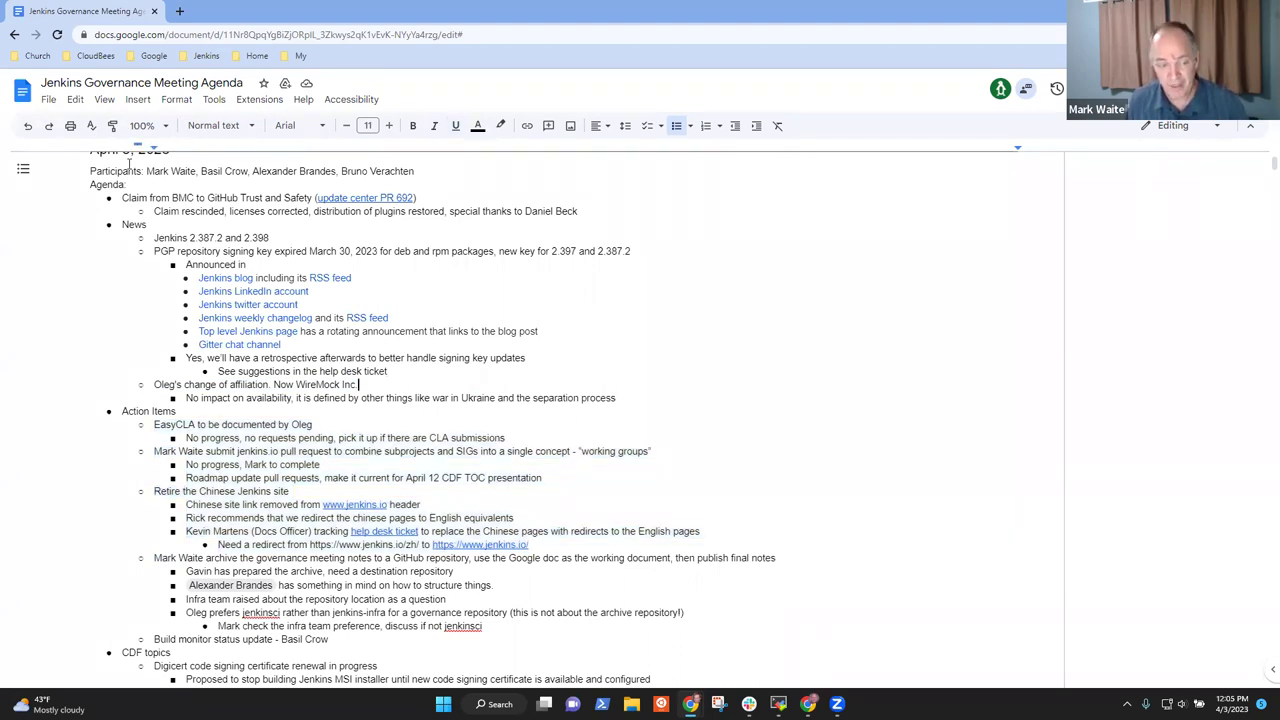
pyautogui.hotkey('shift', 'Home')
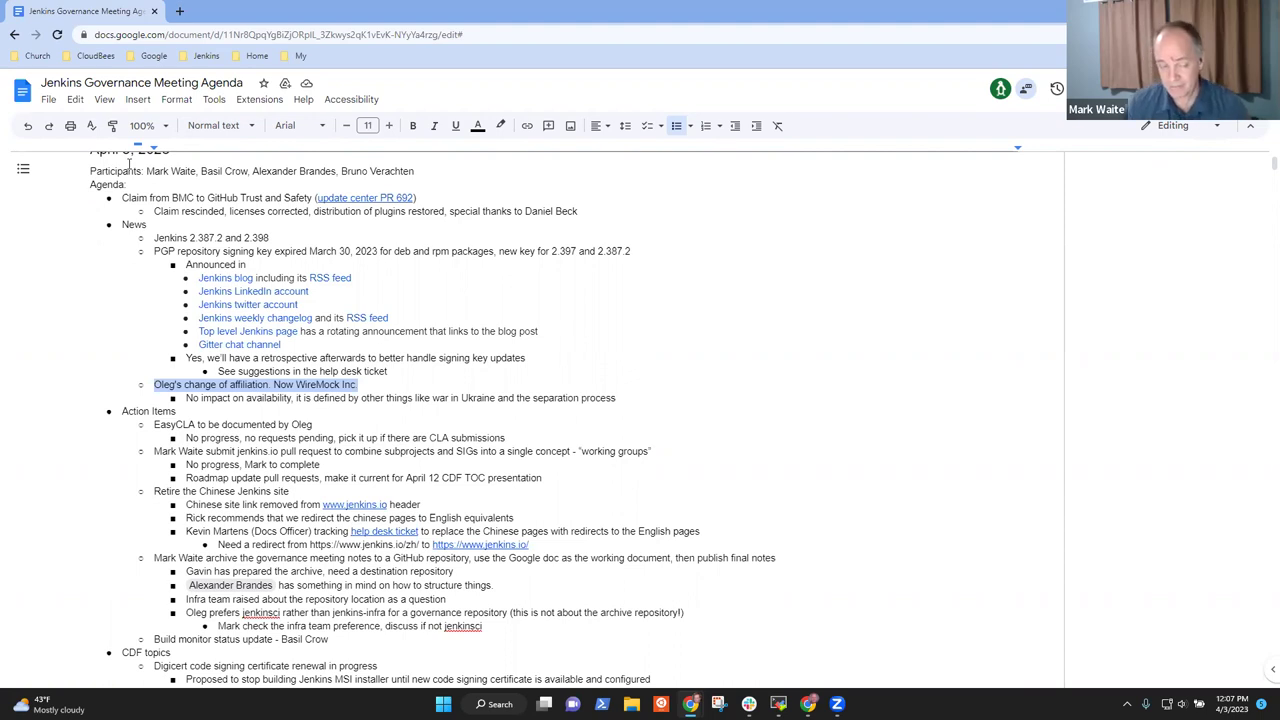
pyautogui.press('Down')
pyautogui.press('Down')
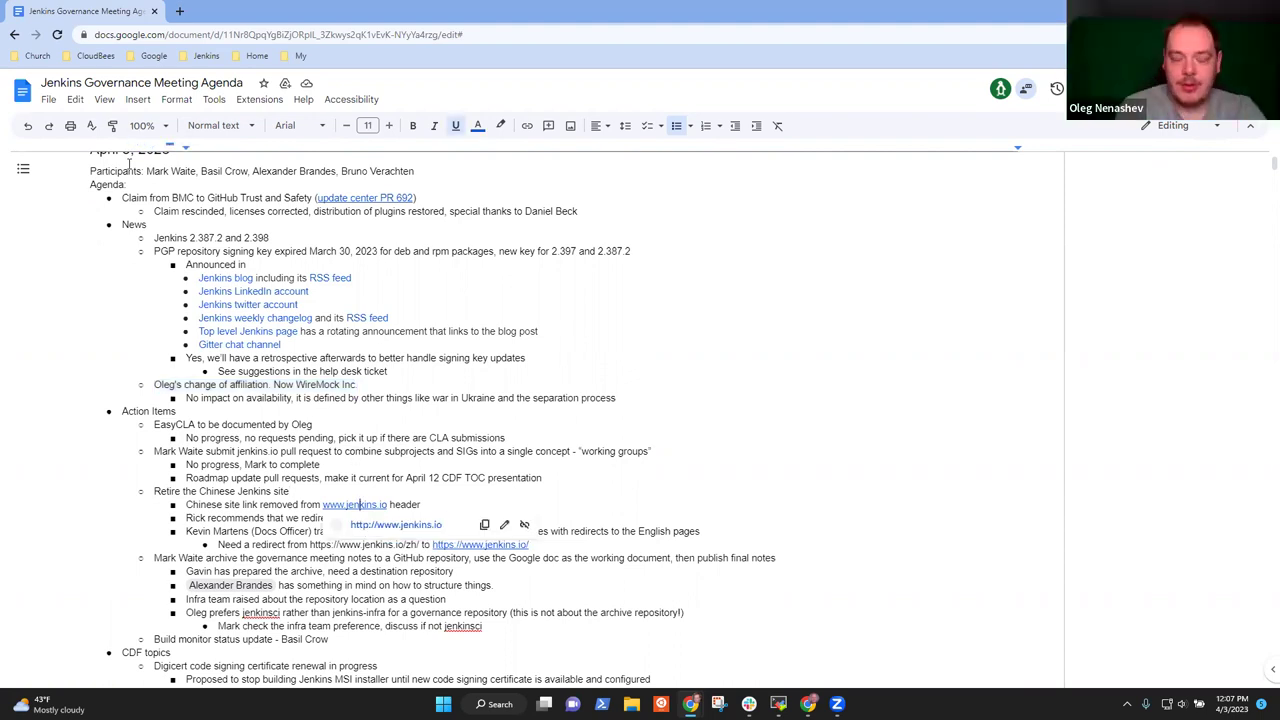
pyautogui.press('Down')
pyautogui.press('Down')
pyautogui.press('Down')
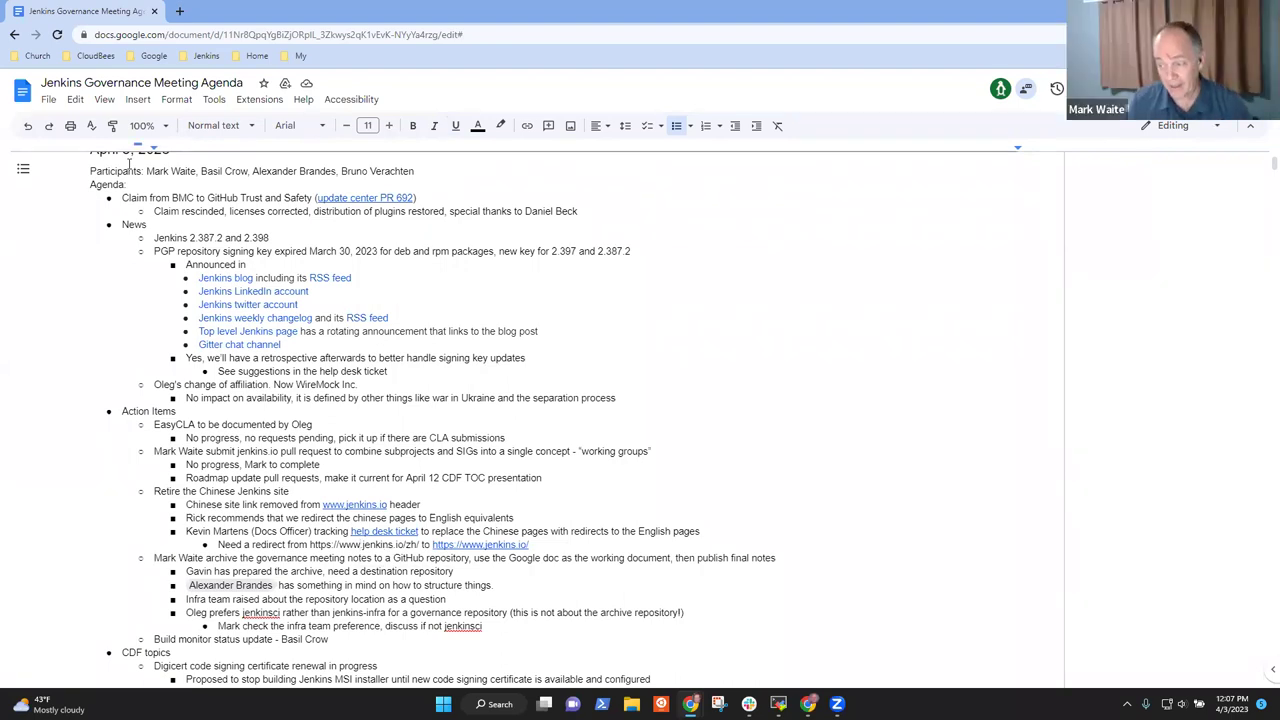
# - Go back up to the first agenda item and highlight its whole line, including the update center PR 692 link
pyautogui.press('Up')
pyautogui.press('Up')
pyautogui.press('Up')
pyautogui.press('Up')
pyautogui.press('Up')
pyautogui.press('Up')
pyautogui.press('Up')
pyautogui.press('Up')
pyautogui.press('Up')
pyautogui.press('Up')
pyautogui.press('Up')
pyautogui.press('Up')
pyautogui.press('Up')
pyautogui.press('Up')
pyautogui.press('Up')
pyautogui.press('Up')
pyautogui.press('Up')
pyautogui.press('Up')
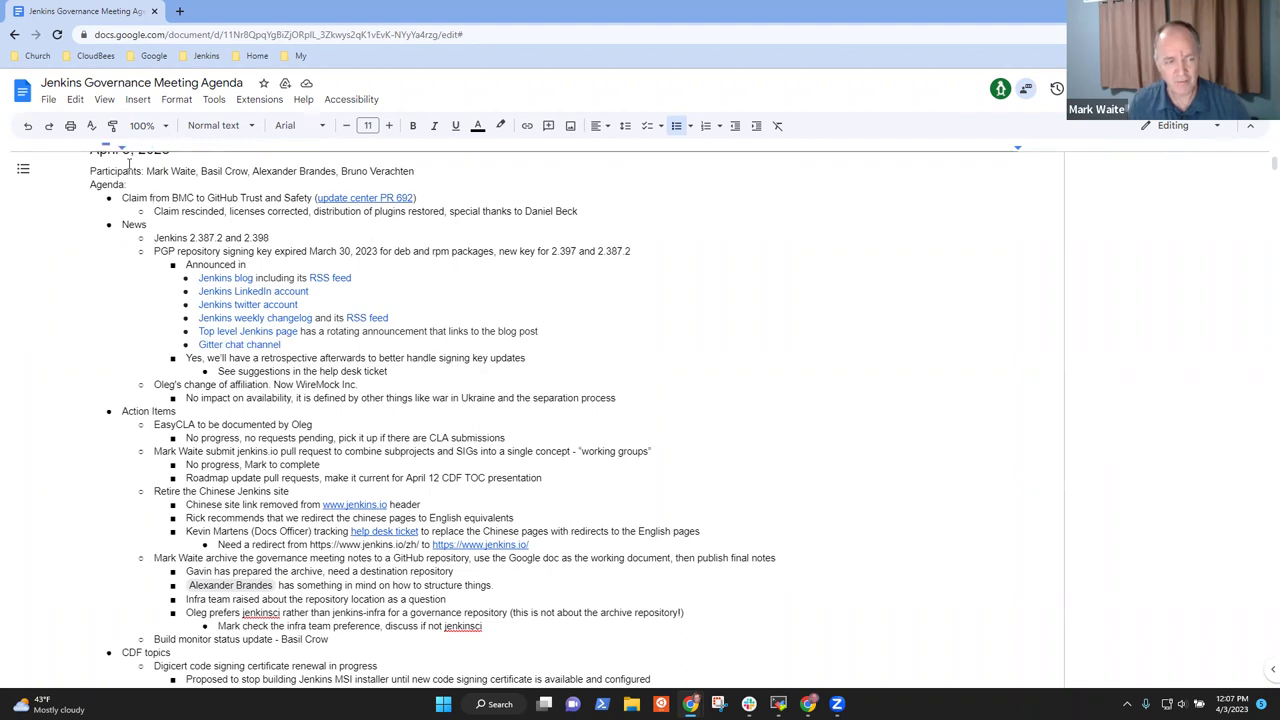
pyautogui.press('Home')
pyautogui.hotkey('shift', 'End')
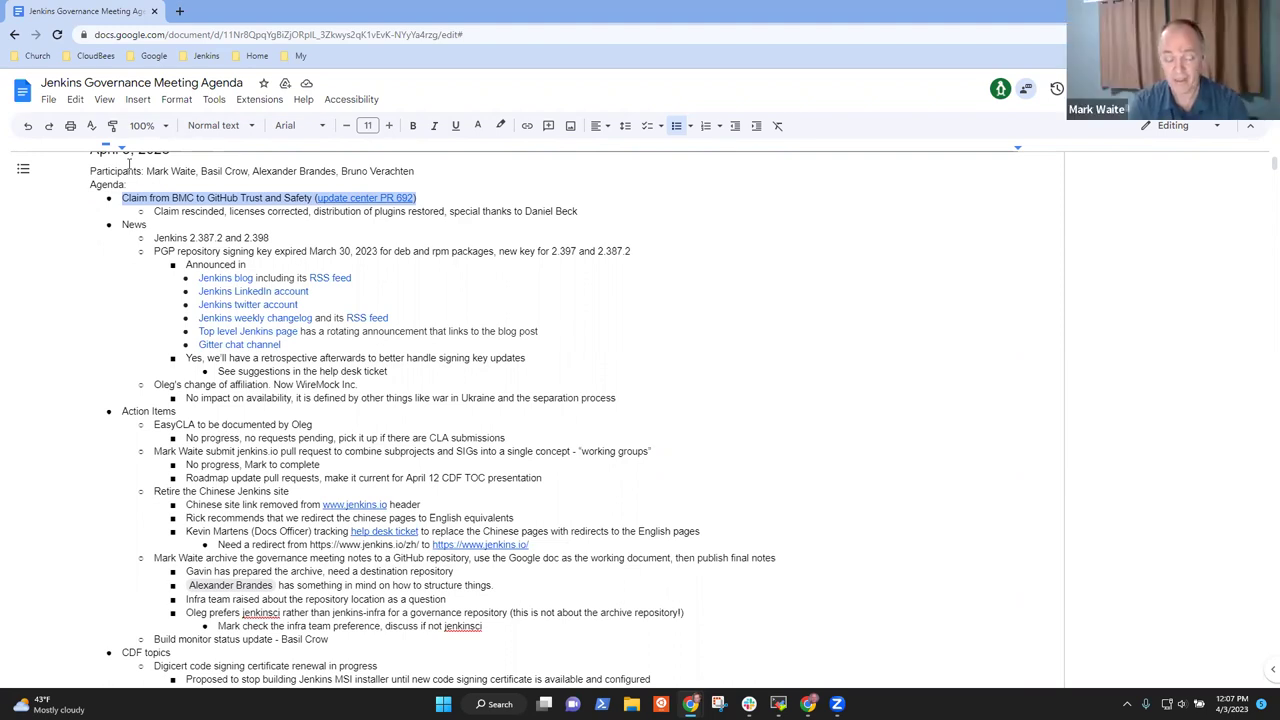
pyautogui.press('Down')
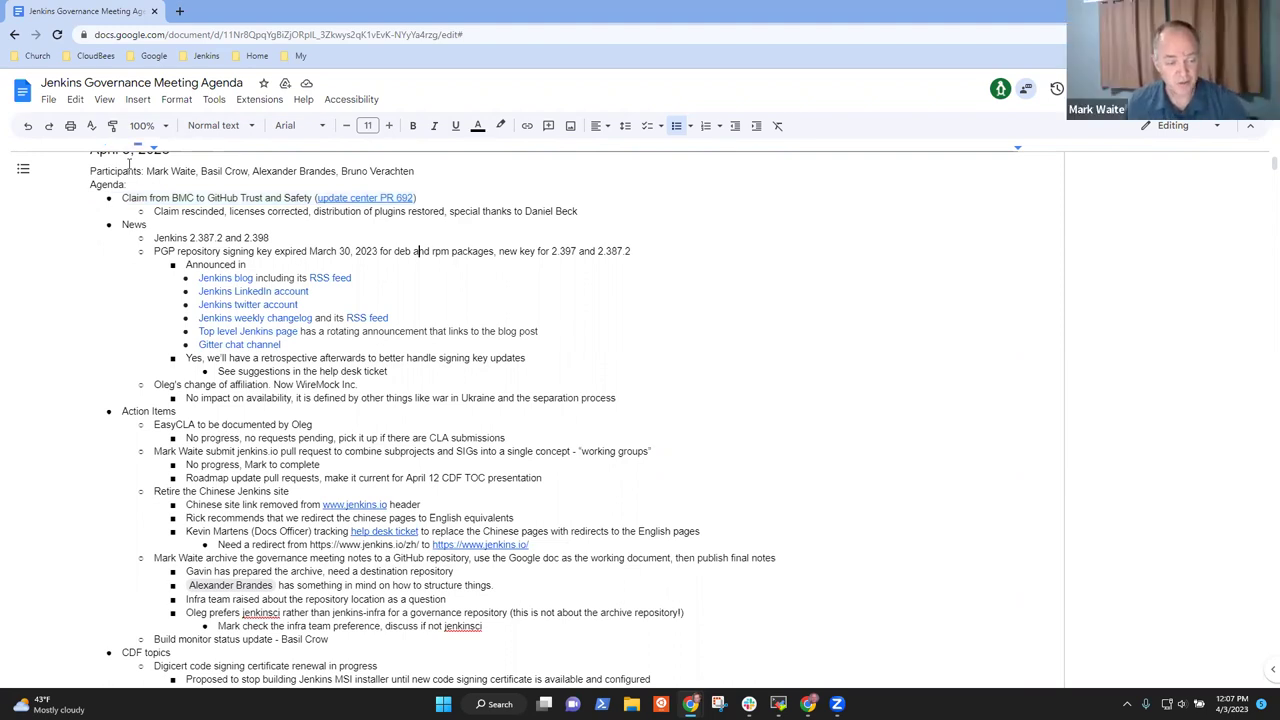
# - Highlight the action item about archiving the governance meeting notes to a GitHub repository
pyautogui.press('Down')
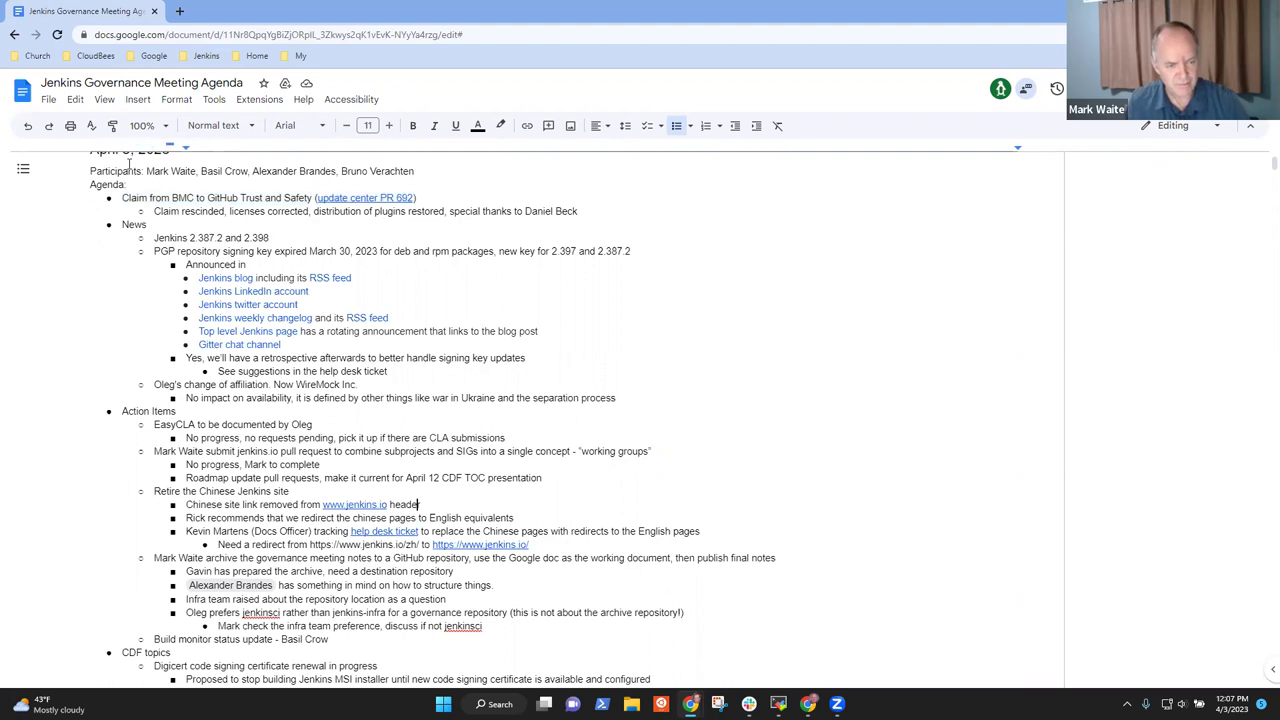
pyautogui.press('Down')
pyautogui.press('Down')
pyautogui.press('Down')
pyautogui.press('Down')
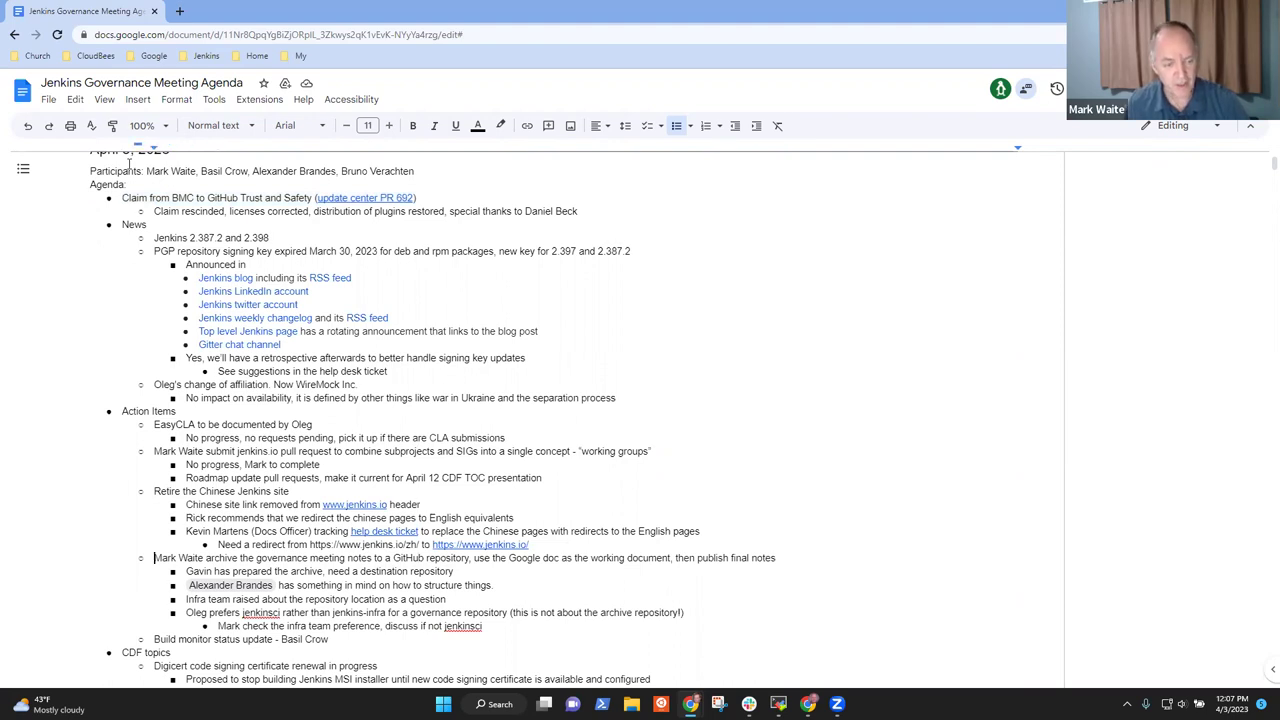
pyautogui.hotkey('shift', 'End')
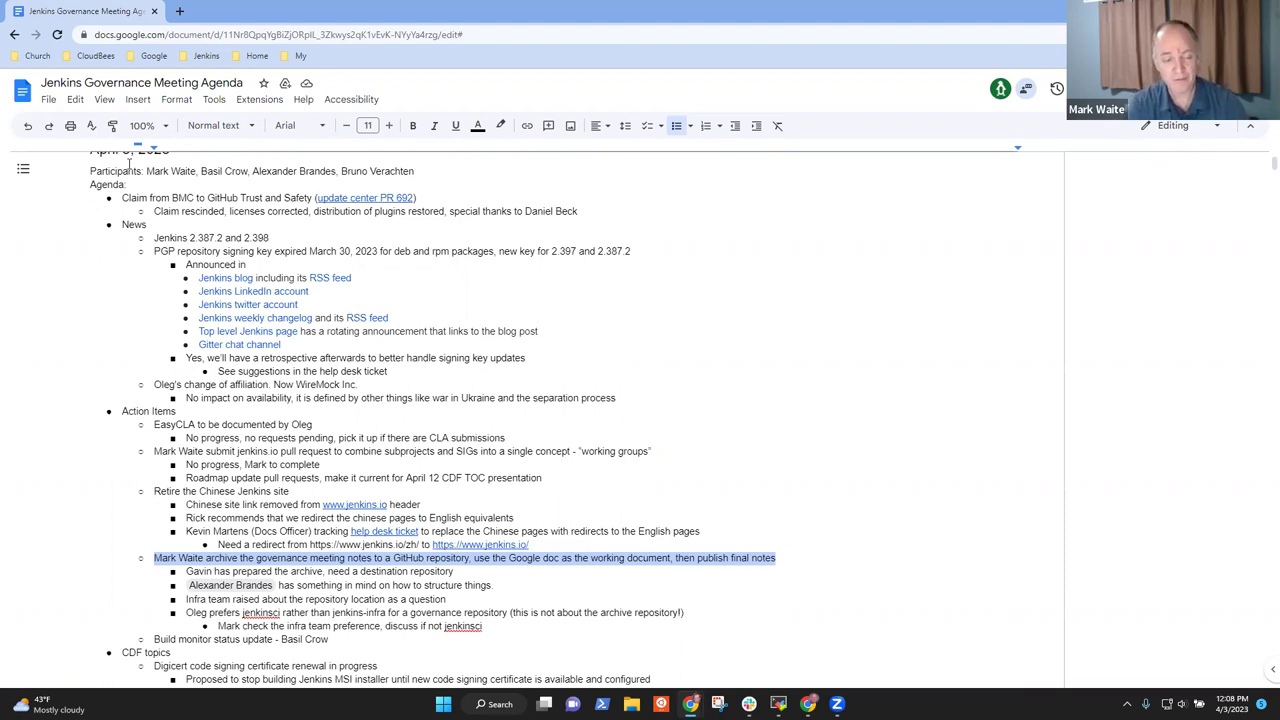
# - Highlight the build monitor status action item and insert "plugin" before "update" in its text
pyautogui.press('Down')
pyautogui.press('Down')
pyautogui.press('Down')
pyautogui.press('Down')
pyautogui.press('Down')
pyautogui.press('Down')
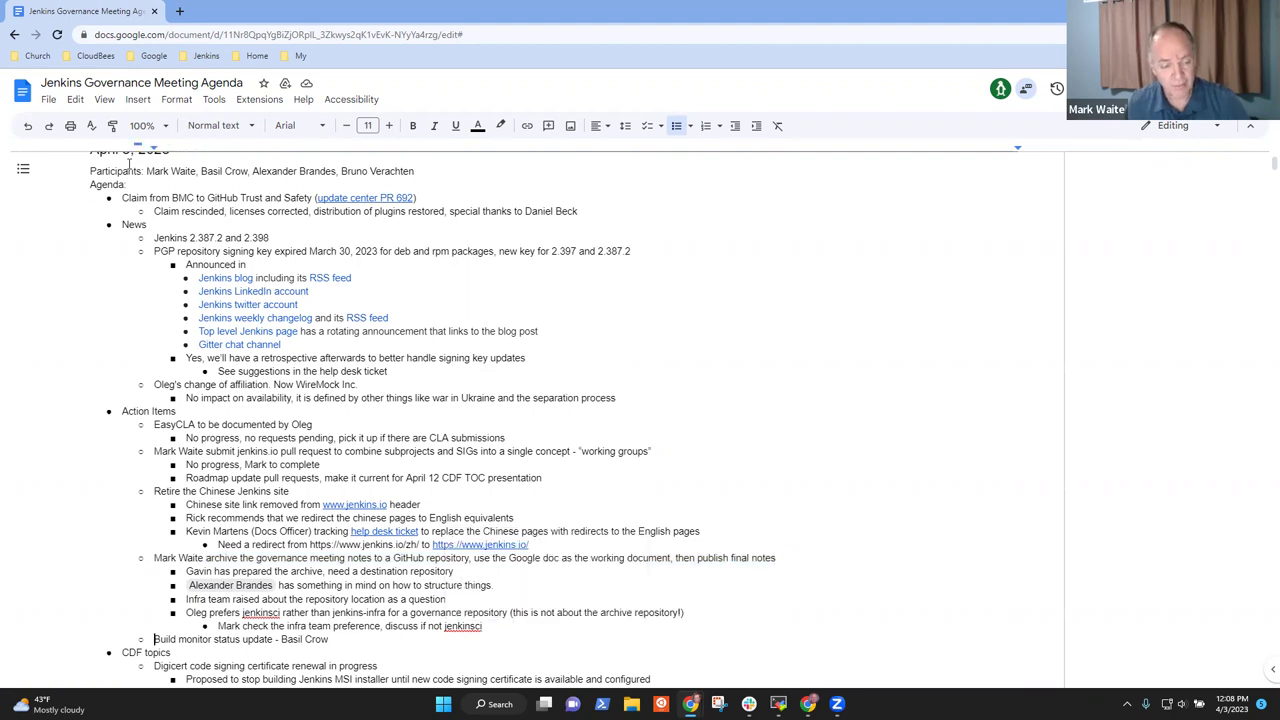
pyautogui.hotkey('shift', 'End')
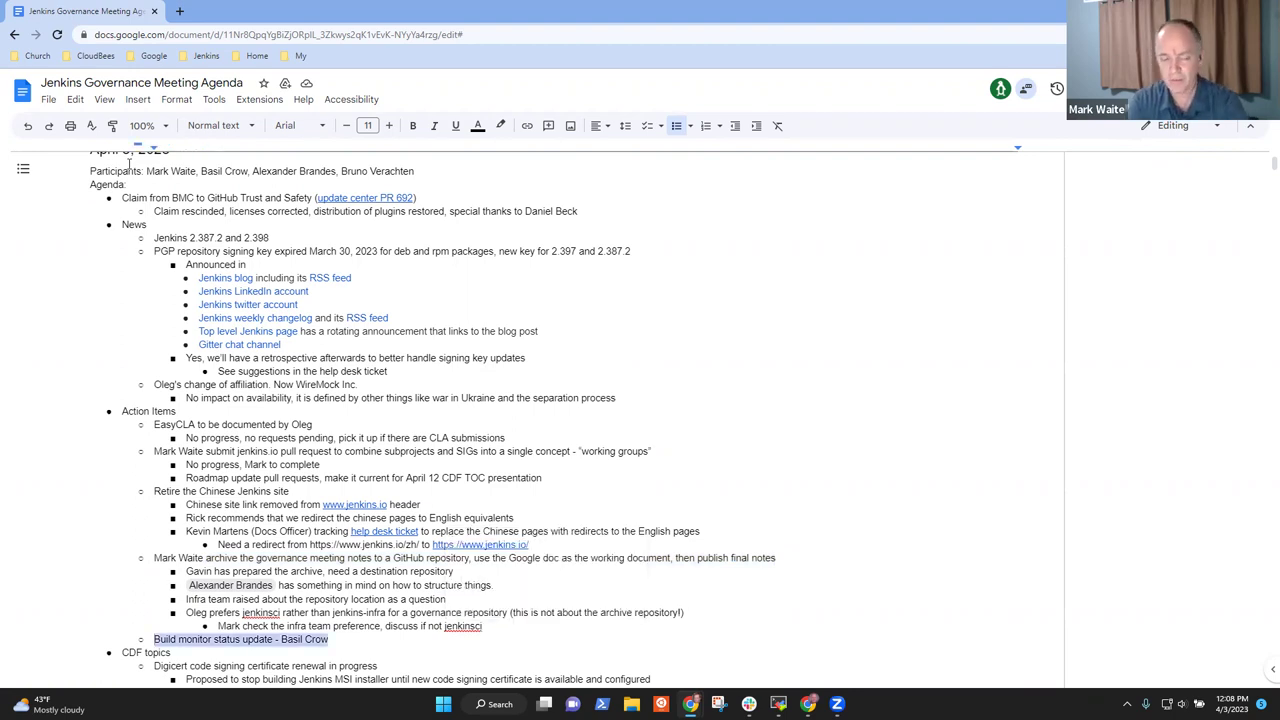
pyautogui.press('Left')
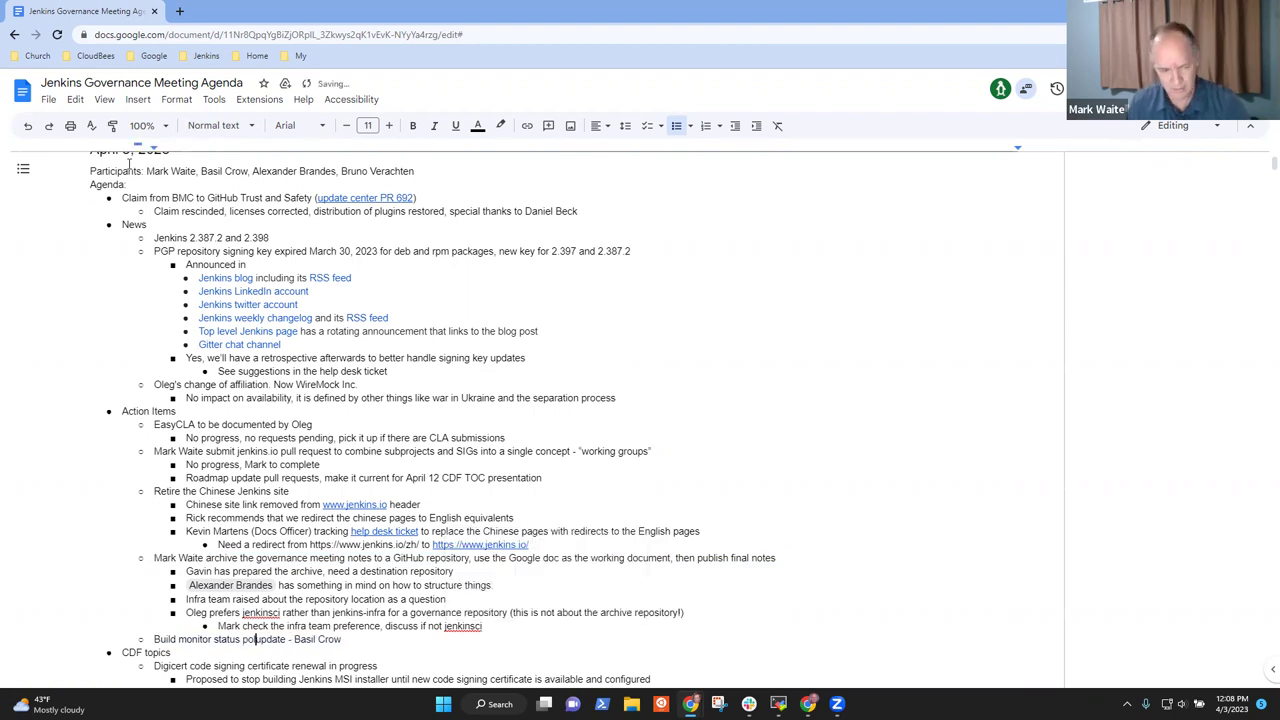
pyautogui.write('plugin')
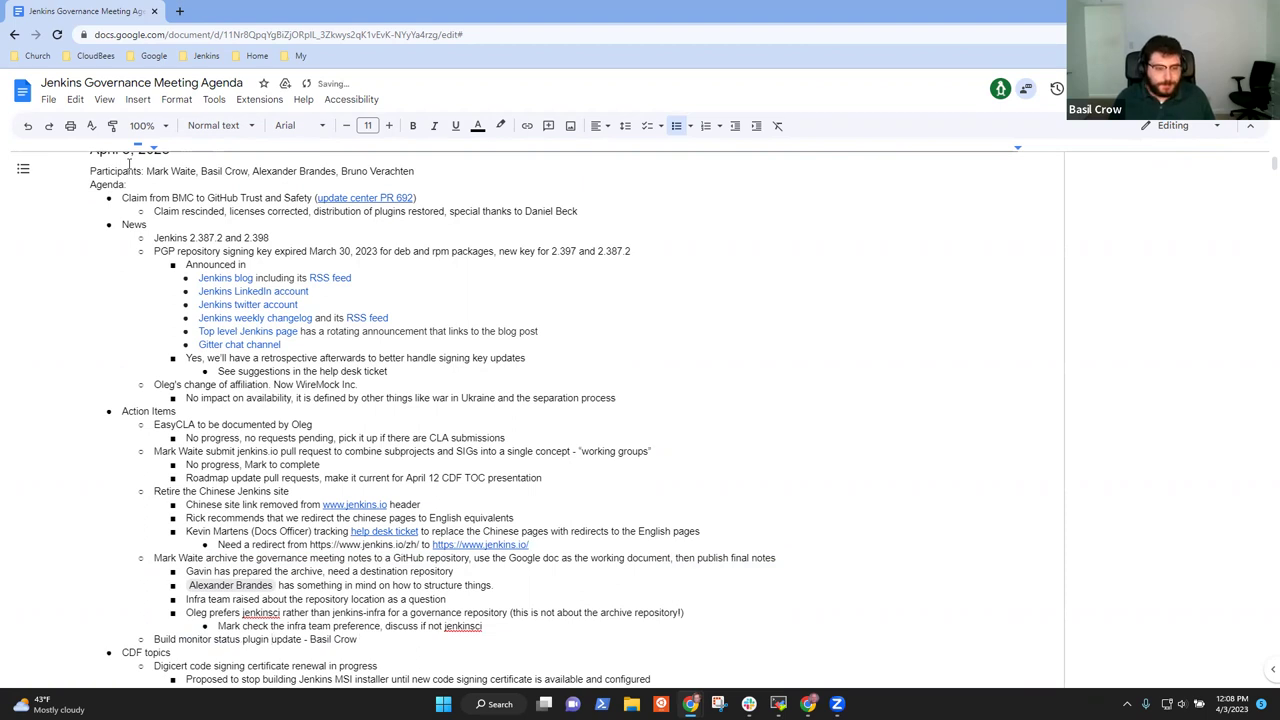
# - Add a sub-bullet under the build monitor item noting the original author's request, by name, "to maintain the link to his blog inside the plugin"
pyautogui.press('End')
pyautogui.press('Return')
pyautogui.press('Tab')
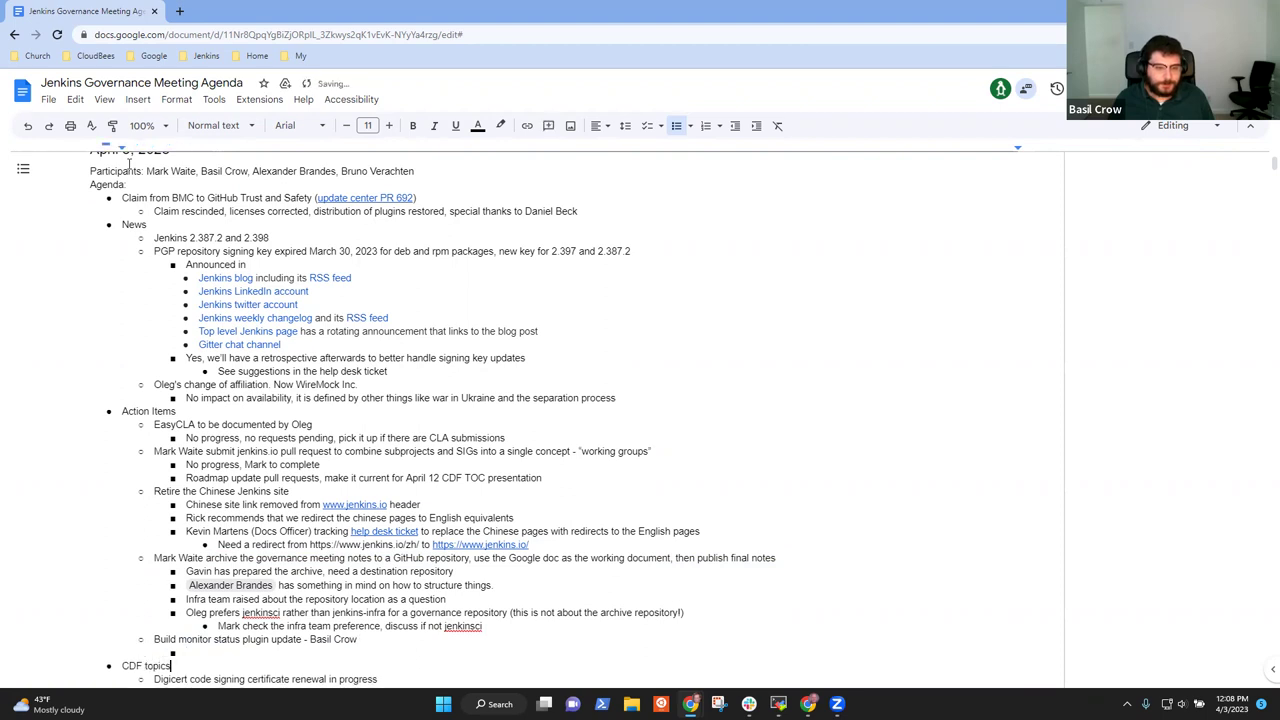
pyautogui.scroll(-3, 129, 163)
pyautogui.scroll(-1, 129, 163)
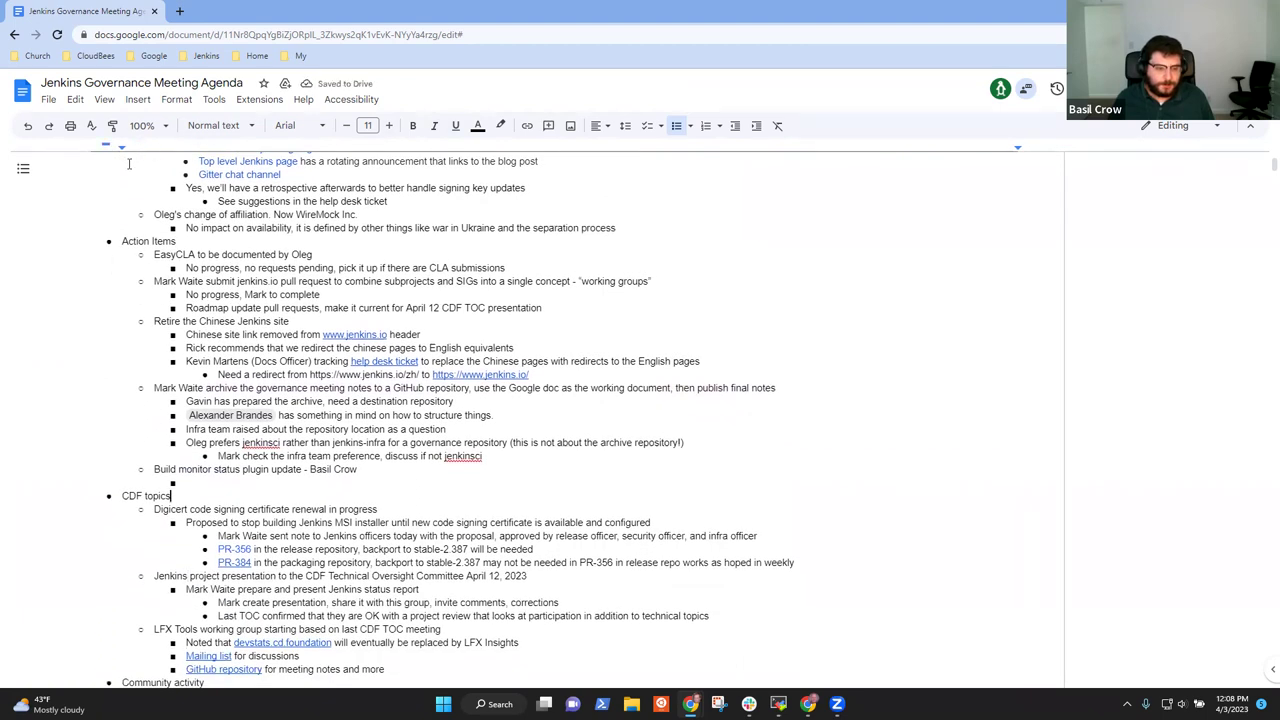
pyautogui.write('Jan Molek')
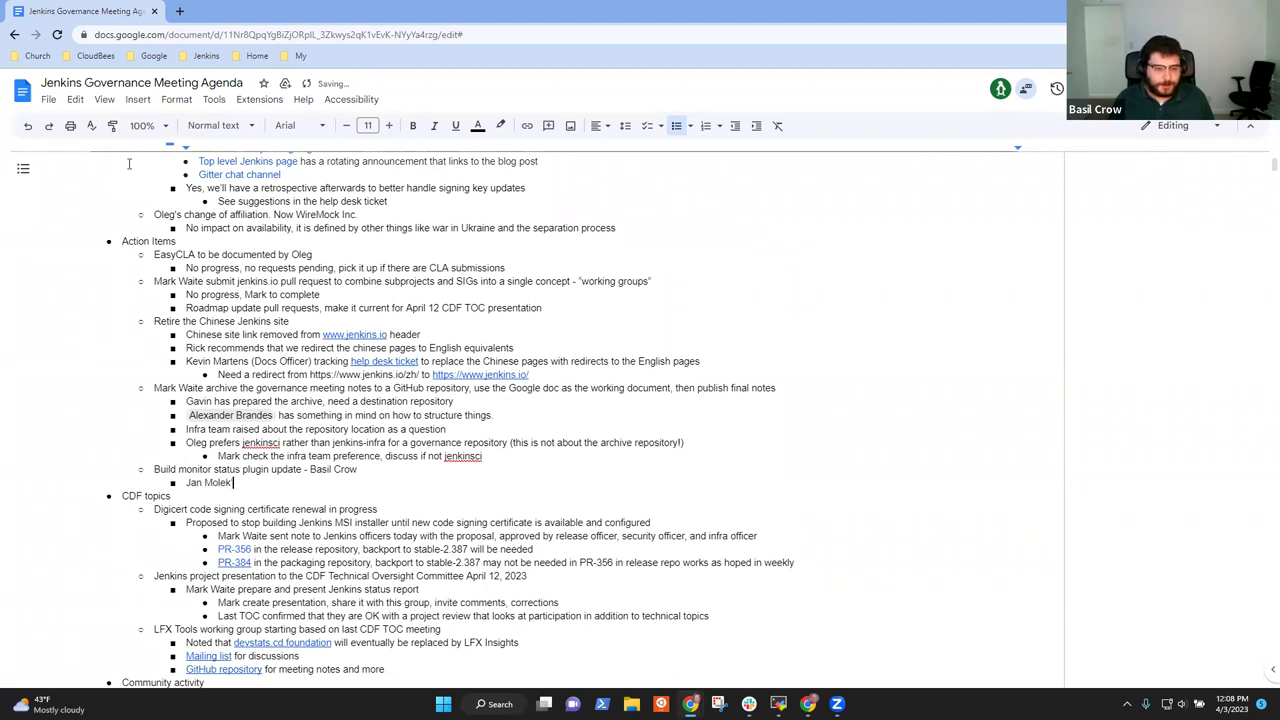
pyautogui.write("'s request to maint")
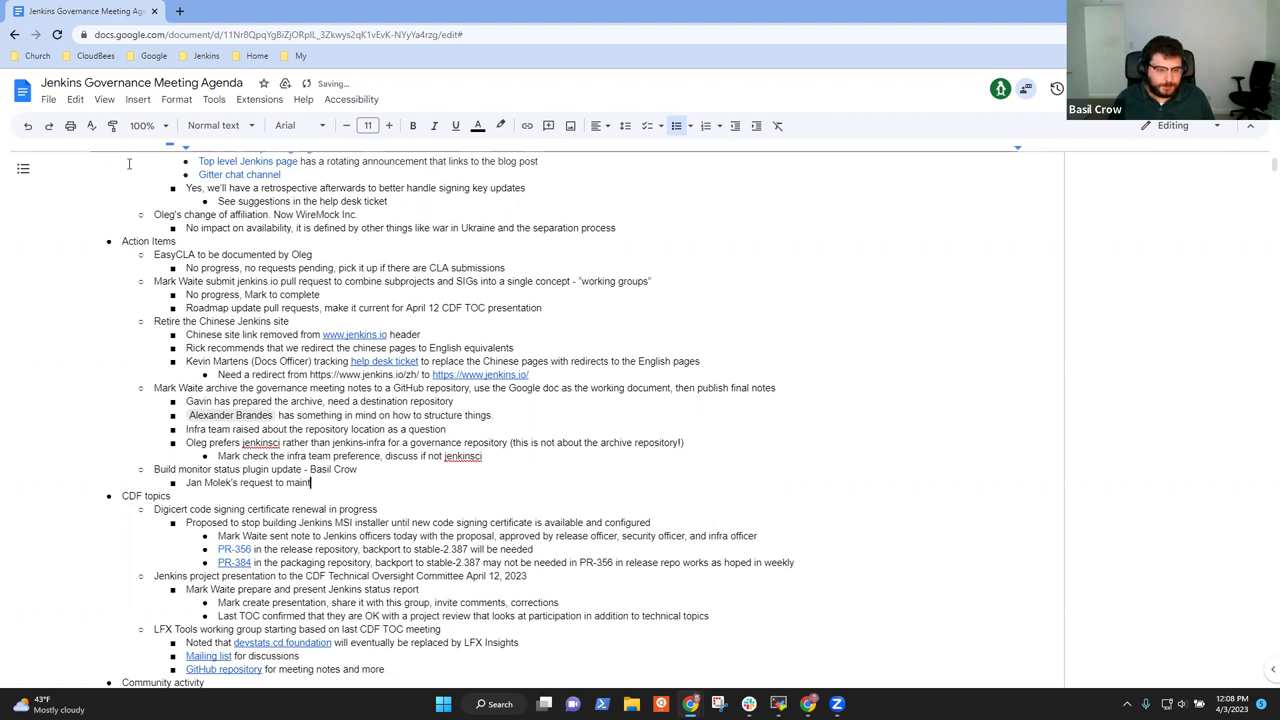
pyautogui.write('ain the link to his blo')
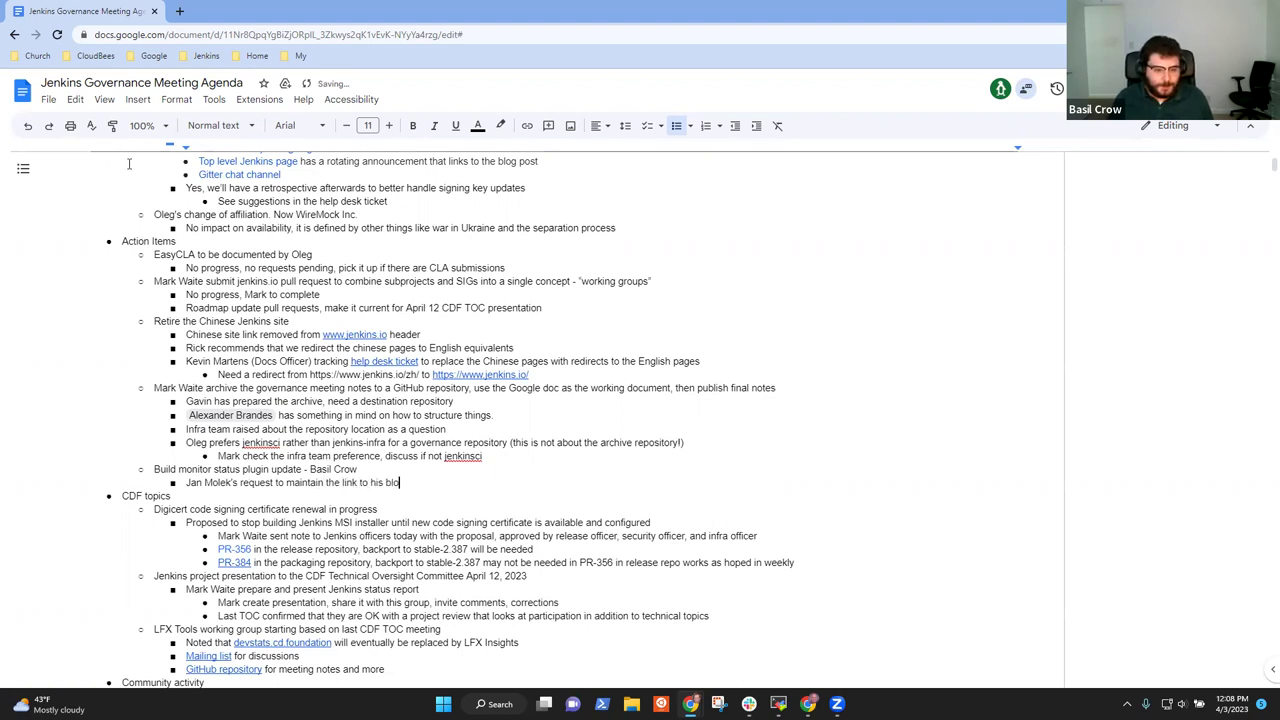
pyautogui.write('g inside the plugin')
# - Add the note "Repository is now in the GitHub organization" under the build monitor item
pyautogui.press('Return')
pyautogui.write('Reposito')
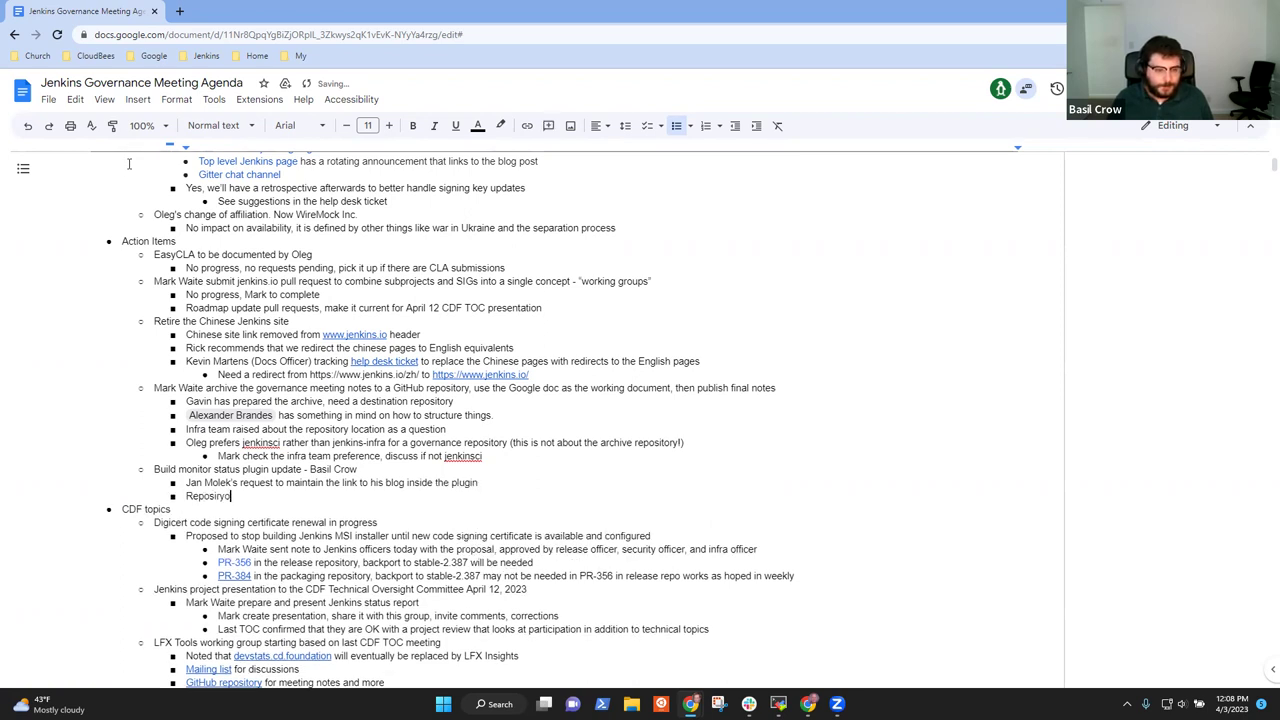
pyautogui.write('ry')
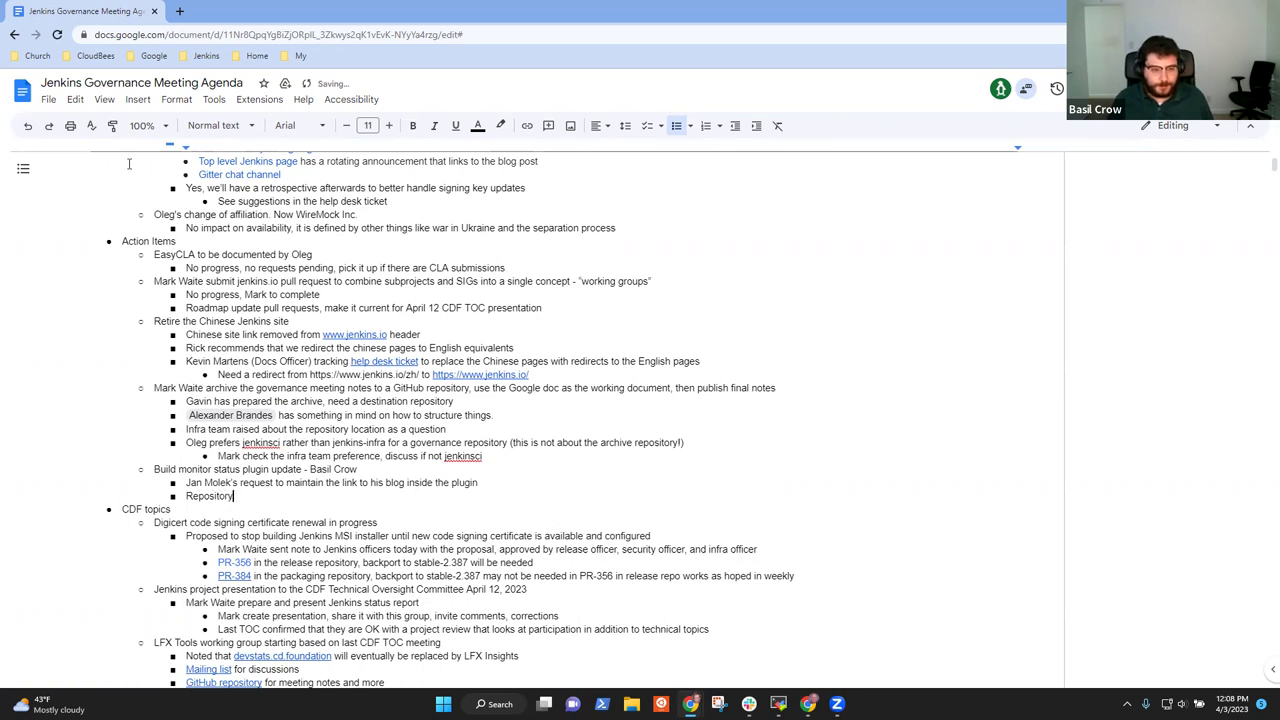
pyautogui.write(' is now in the GitHub ')
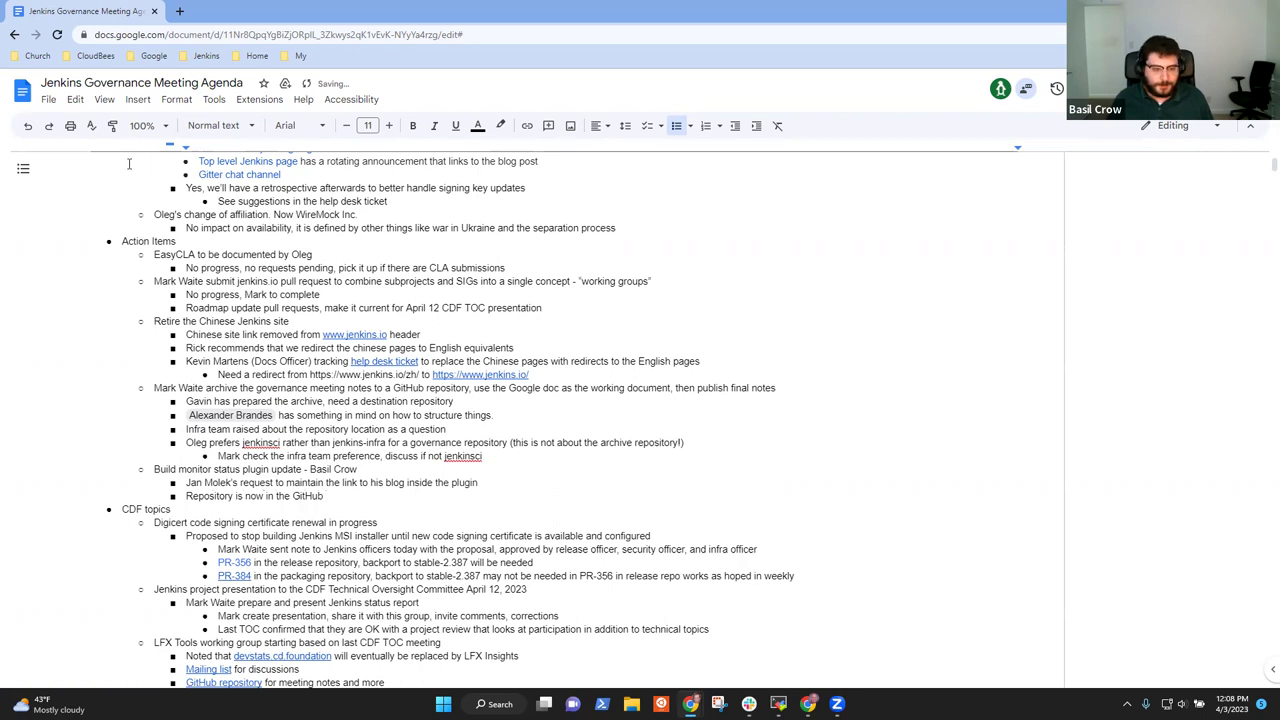
pyautogui.write('organization')
# - Add the note "Release process is using the standard CD process (JEP-229)" as the next sub-bullet
pyautogui.press('Return')
pyautogui.write('R')
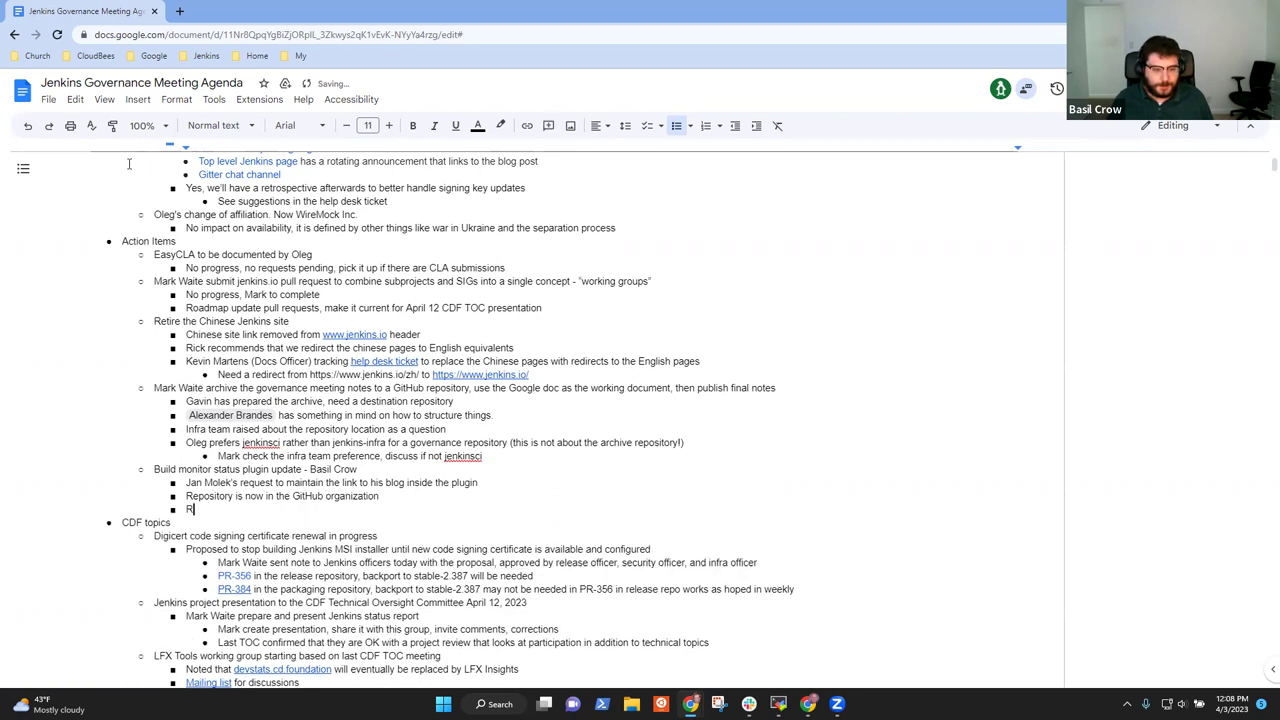
pyautogui.write('elease')
pyautogui.hotkey('ctrl', 'BackSpace')
pyautogui.write('Release process is ')
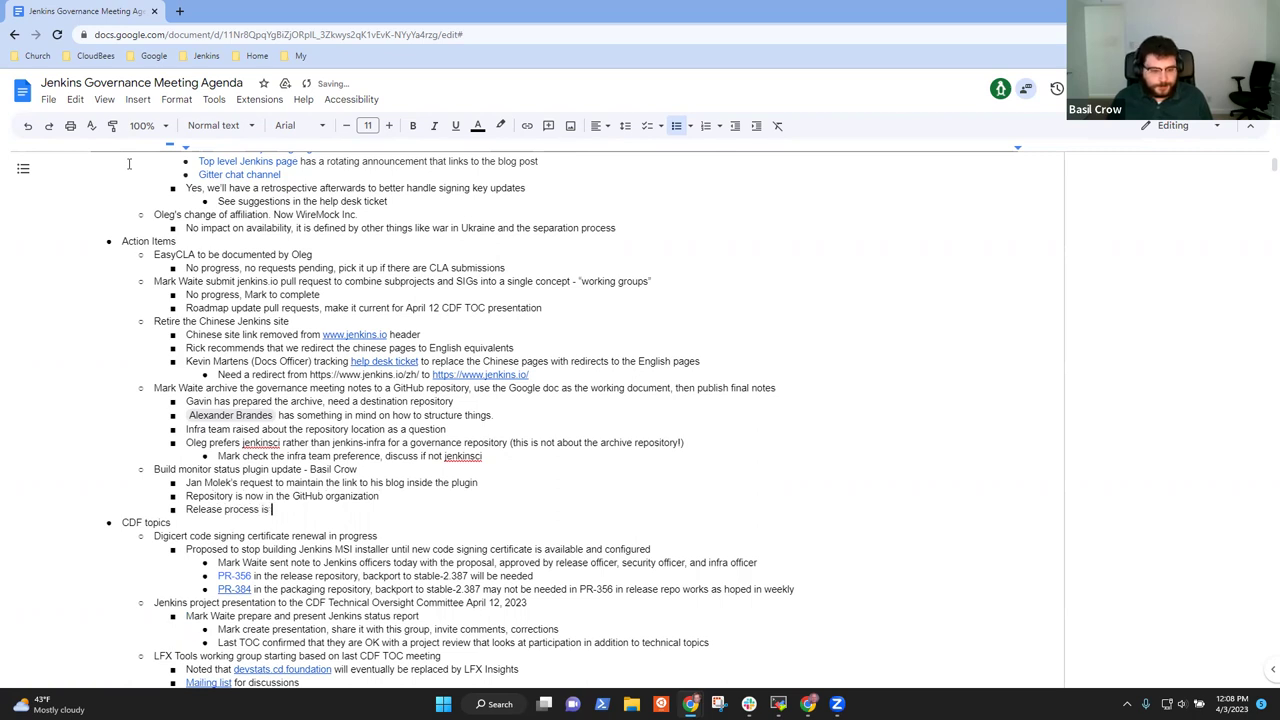
pyautogui.write('using the standard CD process')
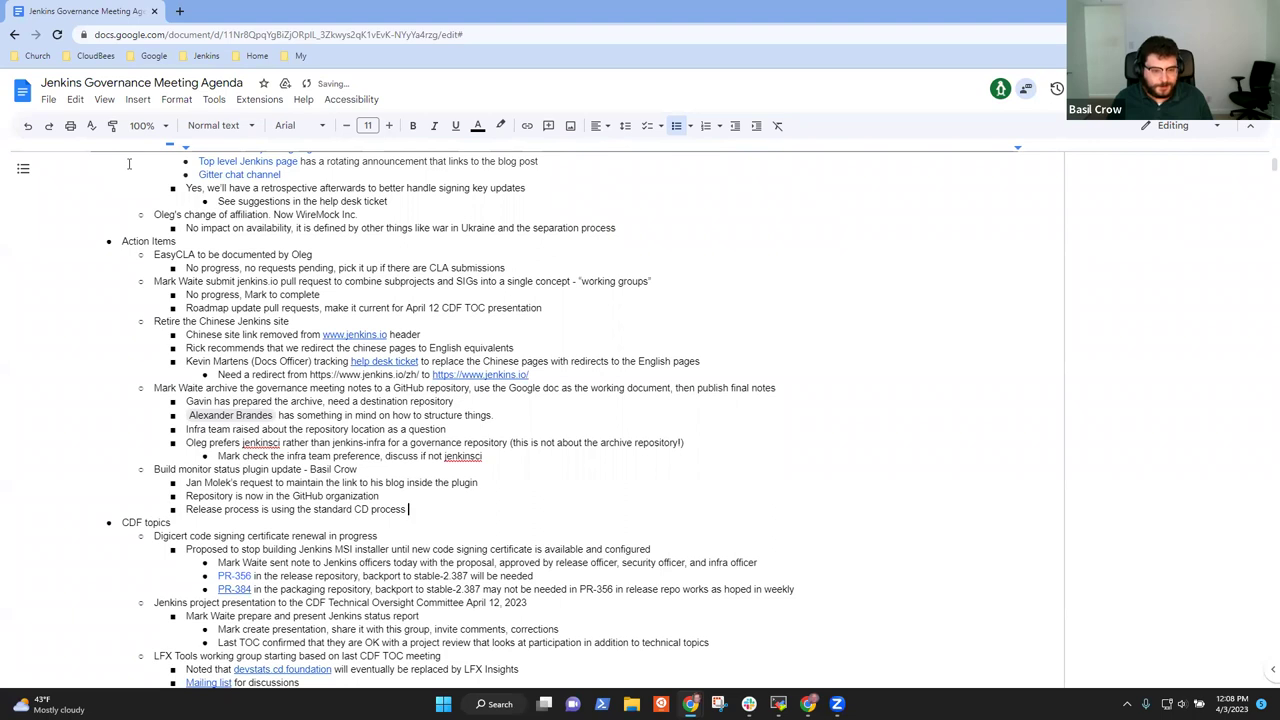
pyautogui.write('(JEP-229 ')
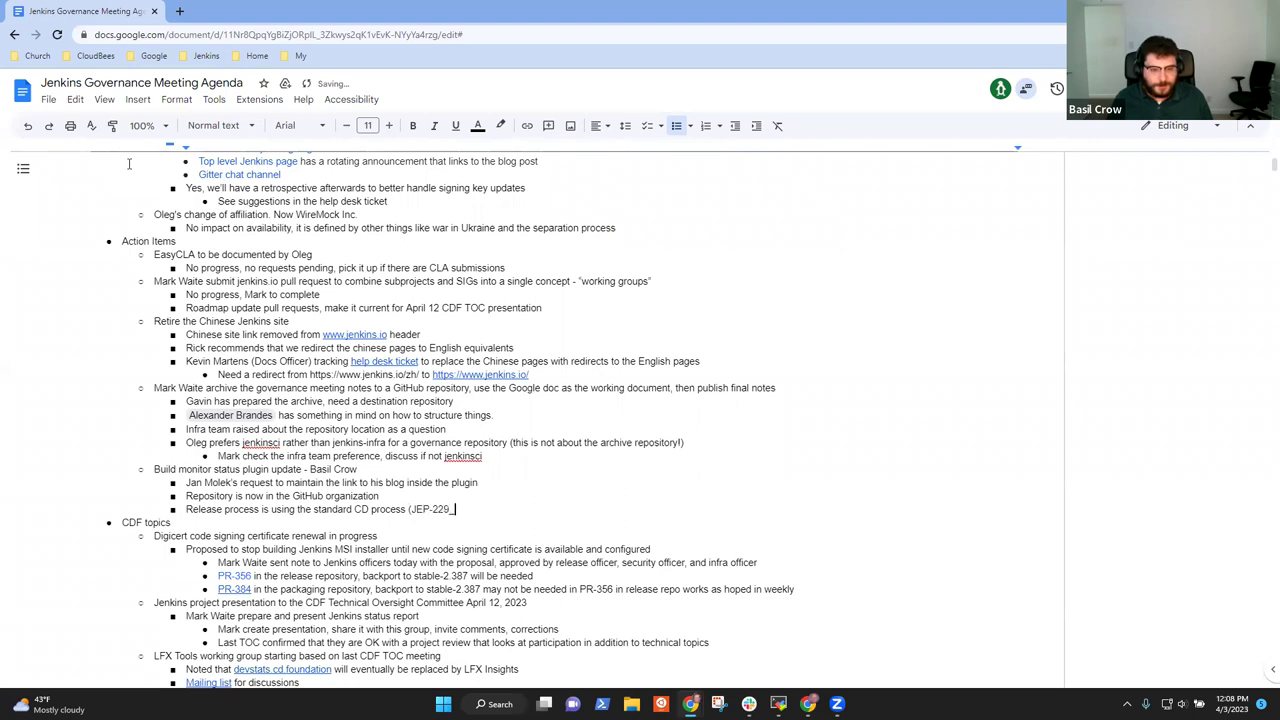
pyautogui.write(')')
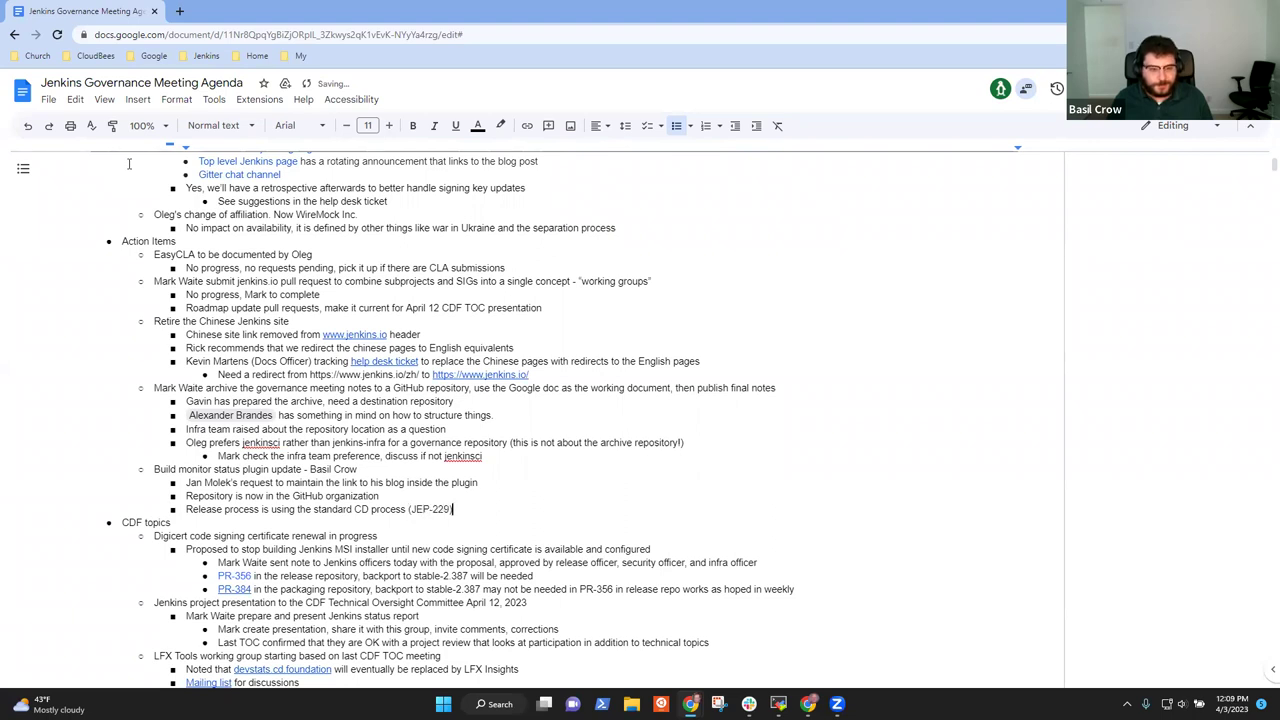
# - Start a new sub-bullet reading "Front end contributors improved the plugin web site so that the older"
pyautogui.press('Return')
pyautogui.write('Front end ')
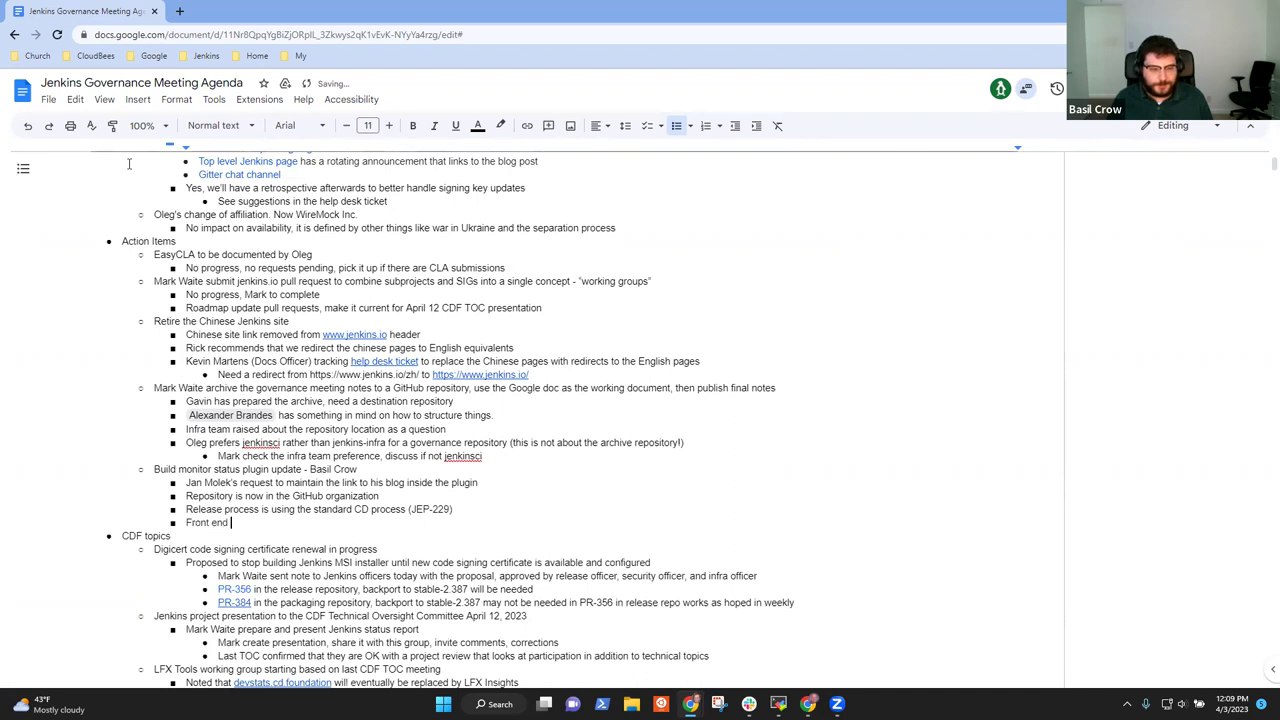
pyautogui.write('contributors')
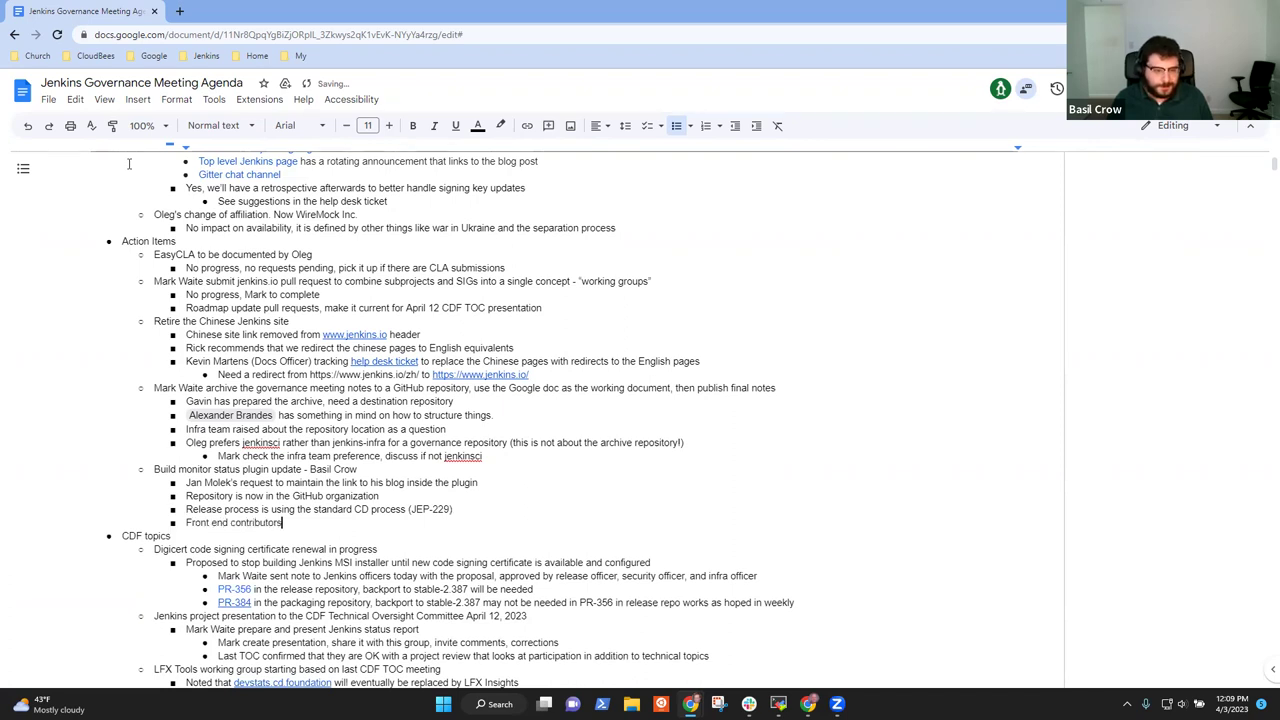
pyautogui.write(' improved the plug')
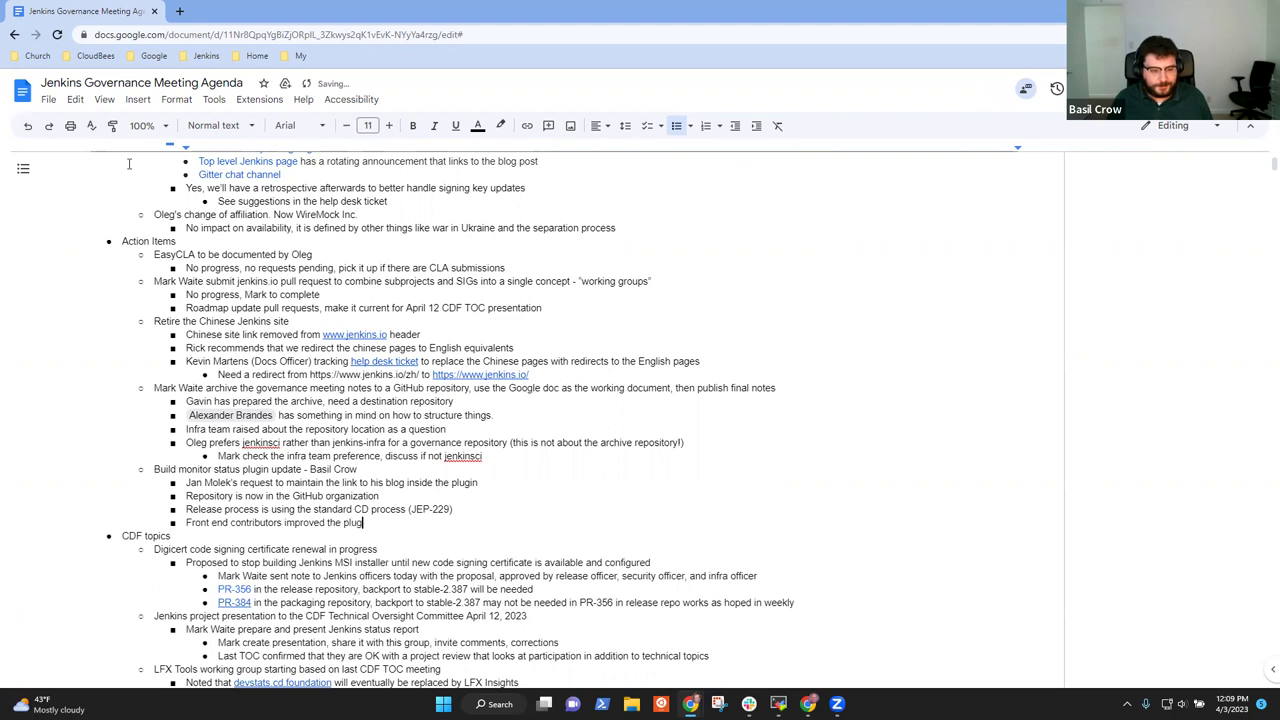
pyautogui.write('in web site so that ')
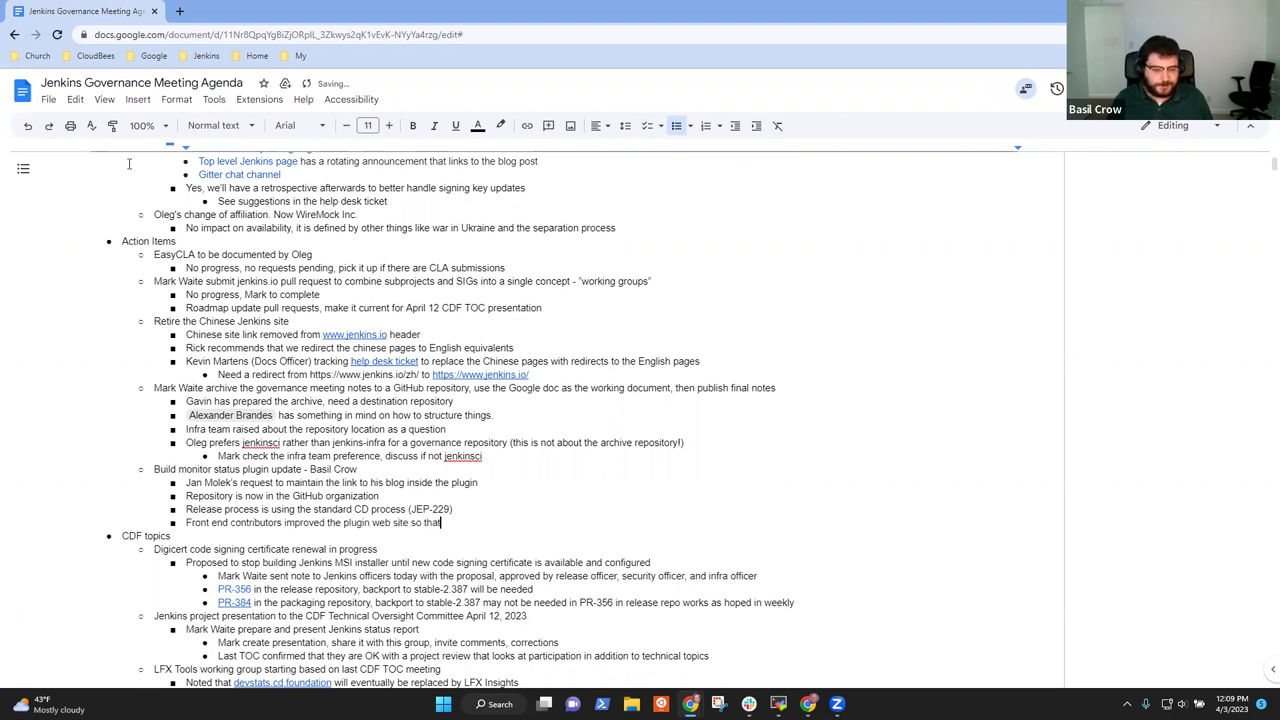
pyautogui.write('the older')
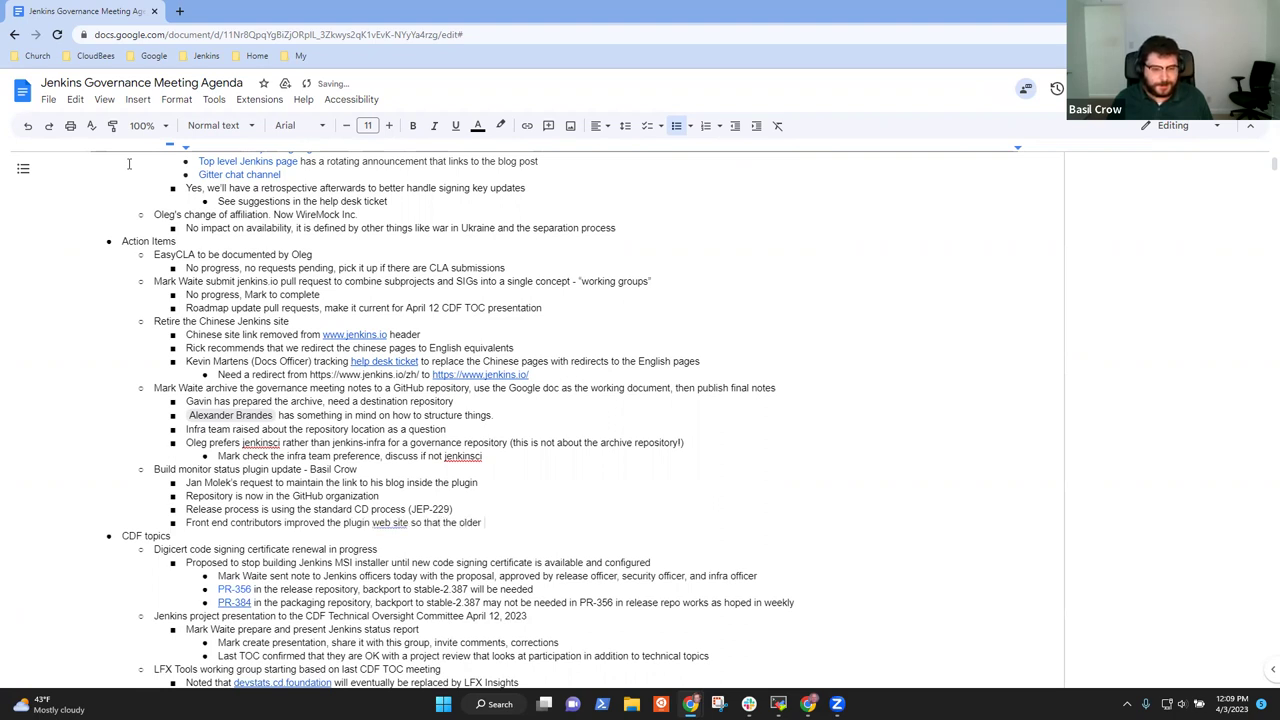
# - Correct "web site" to "website" in the front end contributors note and return to the end of the line
pyautogui.hotkey('ctrl', 'Left')
pyautogui.hotkey('ctrl', 'Left')
pyautogui.hotkey('ctrl', 'Left')
pyautogui.hotkey('ctrl', 'Left')
pyautogui.hotkey('ctrl', 'Left')
pyautogui.press('BackSpace')
pyautogui.press('End')
# - Complete the front end contributors note with "versions would be at the bottom of the list, new versions at the top"
pyautogui.write('versions ')
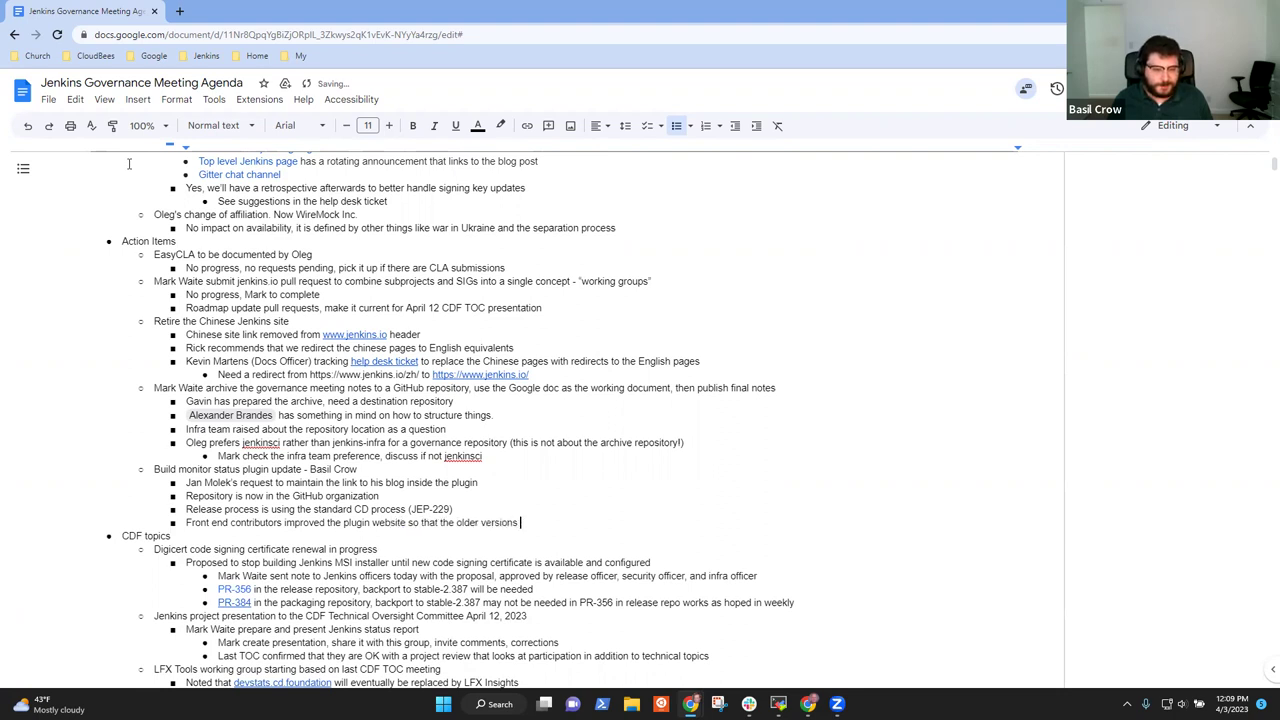
pyautogui.write('would be at the ')
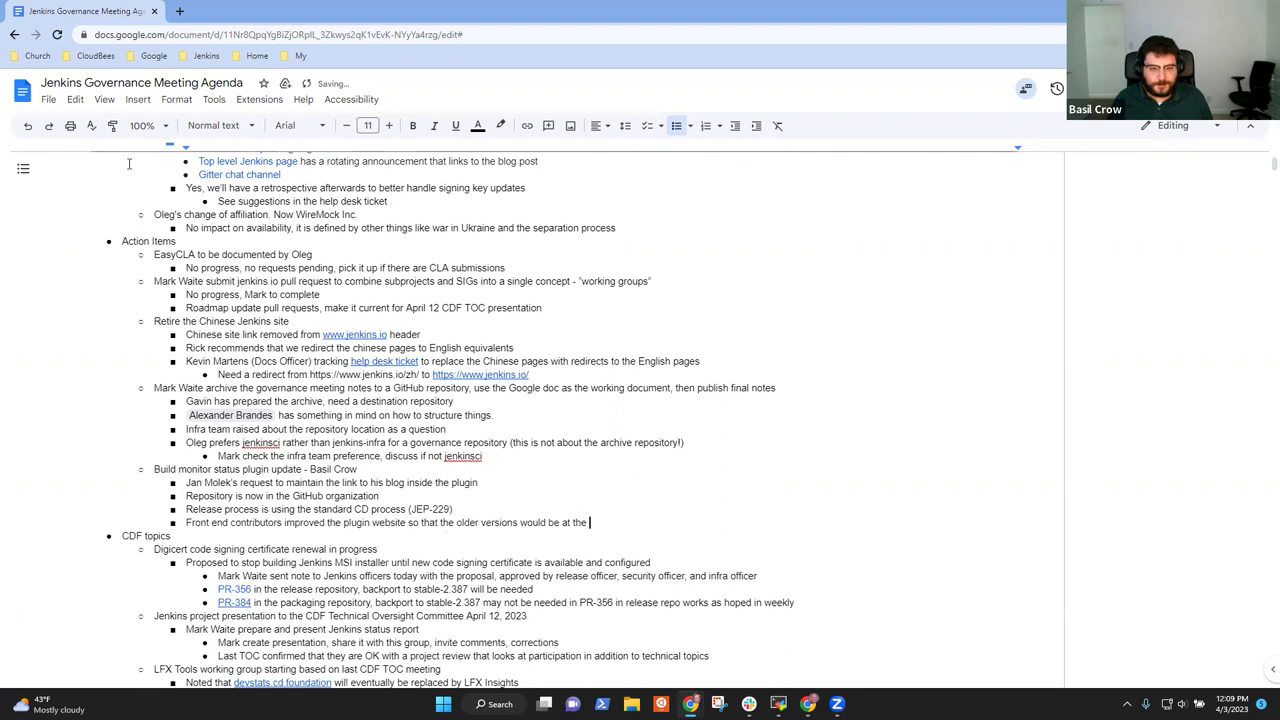
pyautogui.write('bottom of the li')
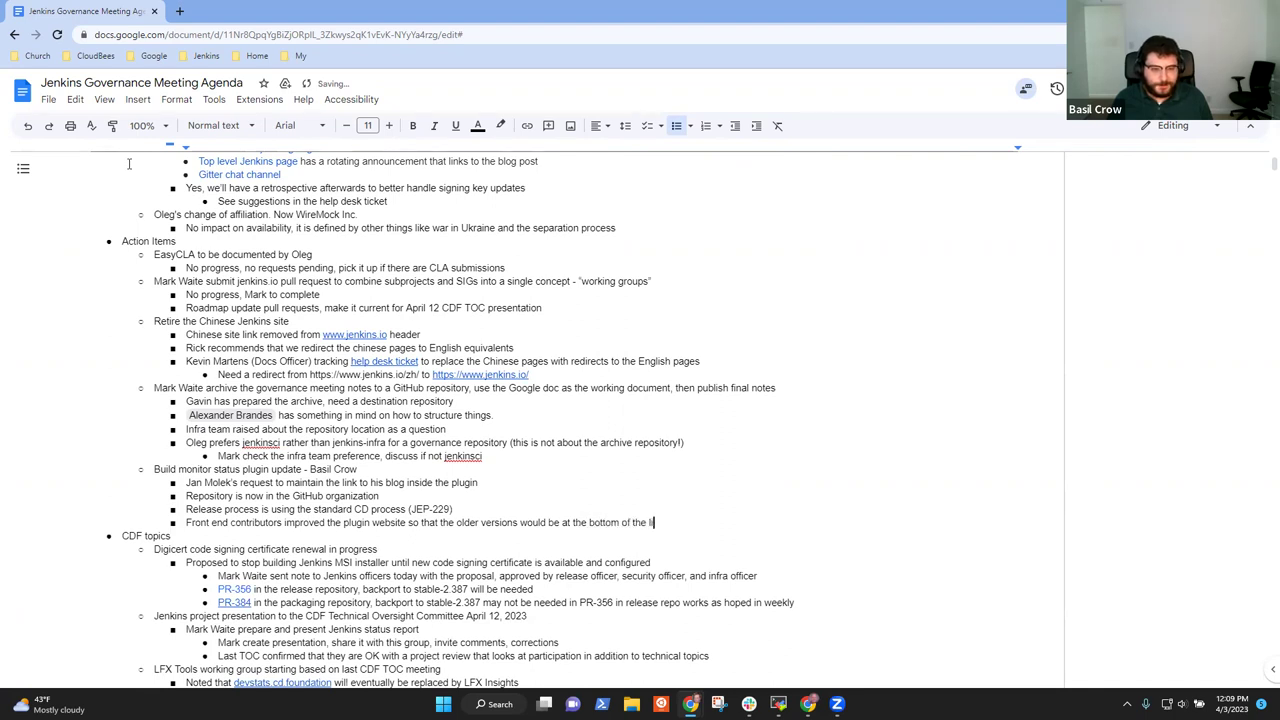
pyautogui.write('st, new version a')
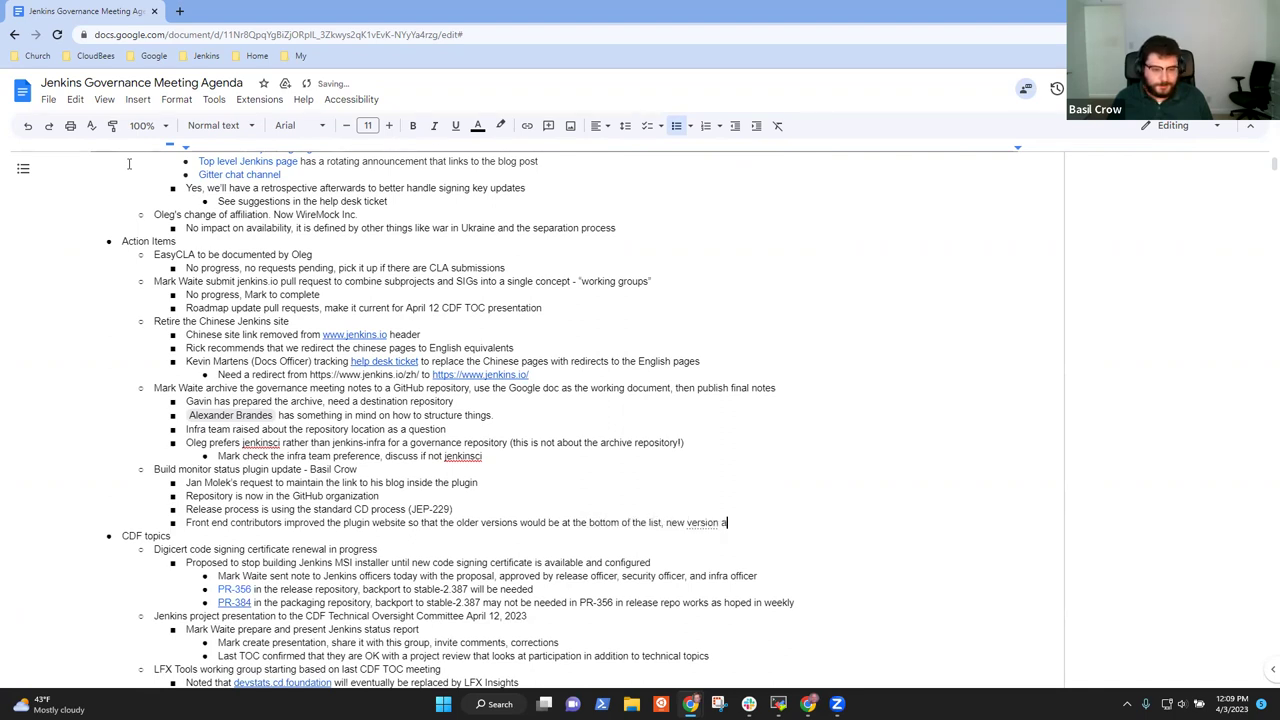
pyautogui.press('BackSpace')
pyautogui.write('s at the top')
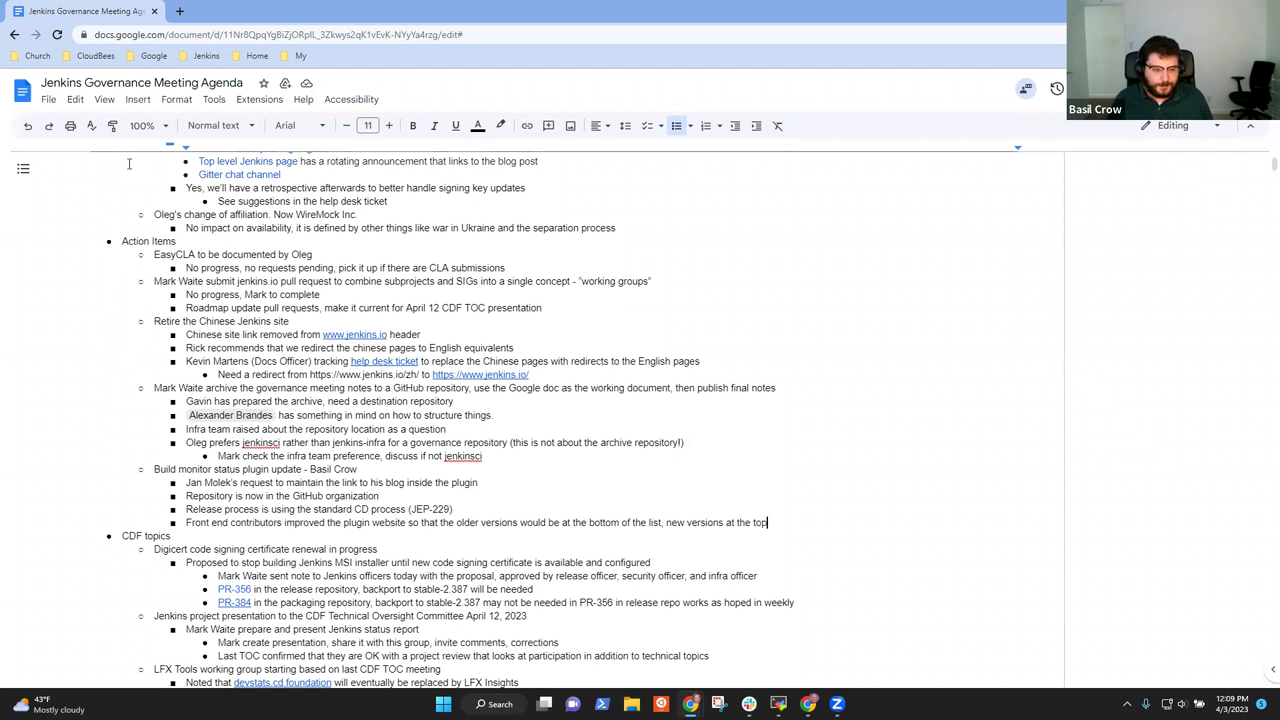
# - Add the note "Looks and feels like a full member of the Jenkins project" and move on to the Digicert certificate item under CDF topics
pyautogui.press('Return')
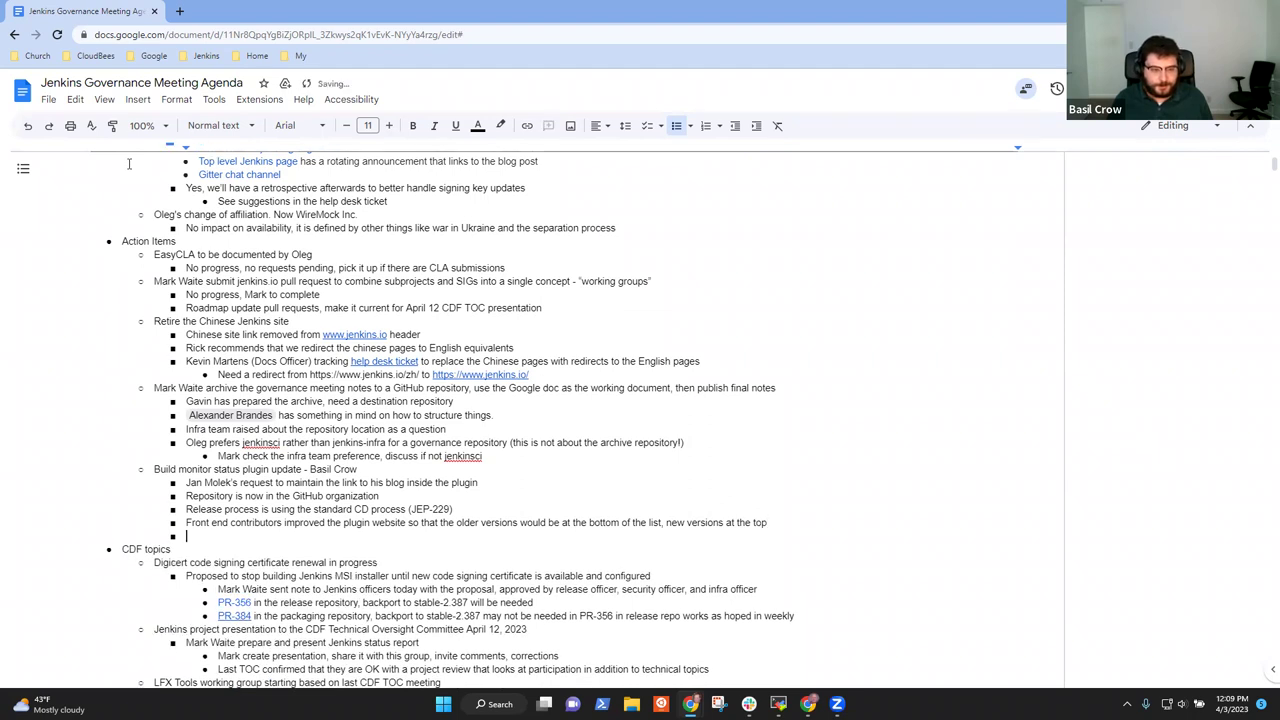
pyautogui.write('Looks and feels like a full member of the ')
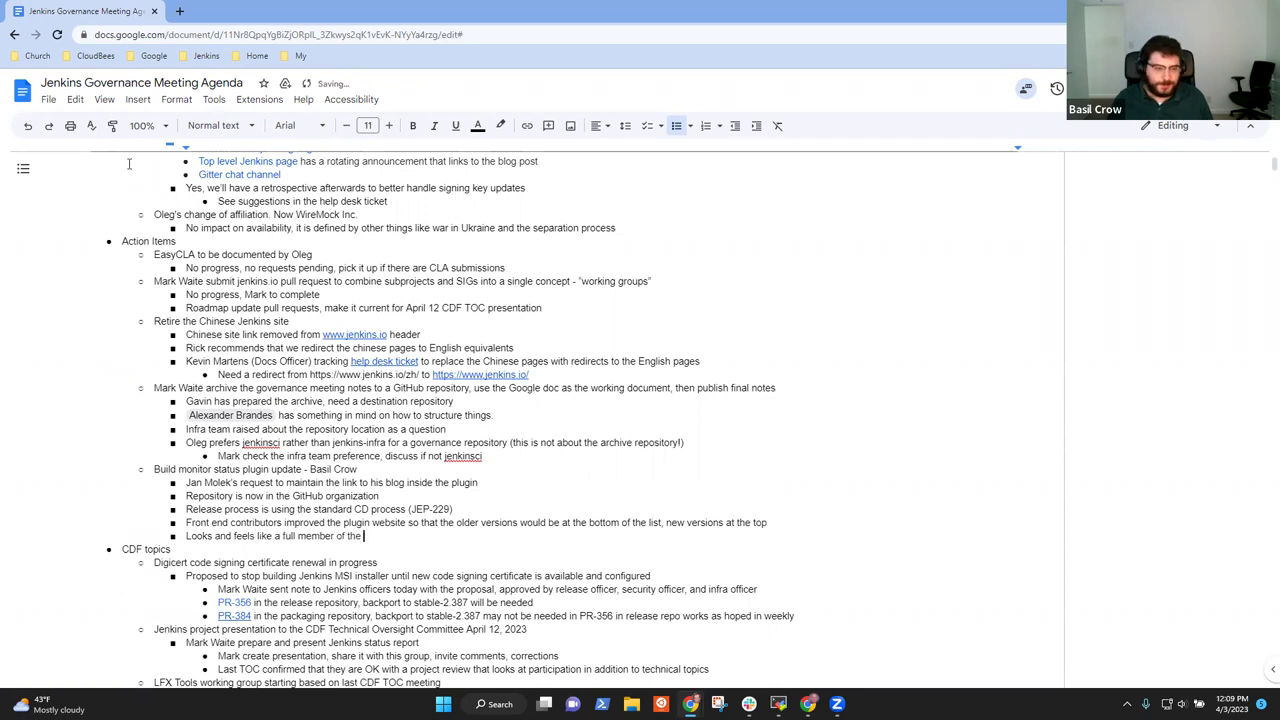
pyautogui.write('Jenkins porje')
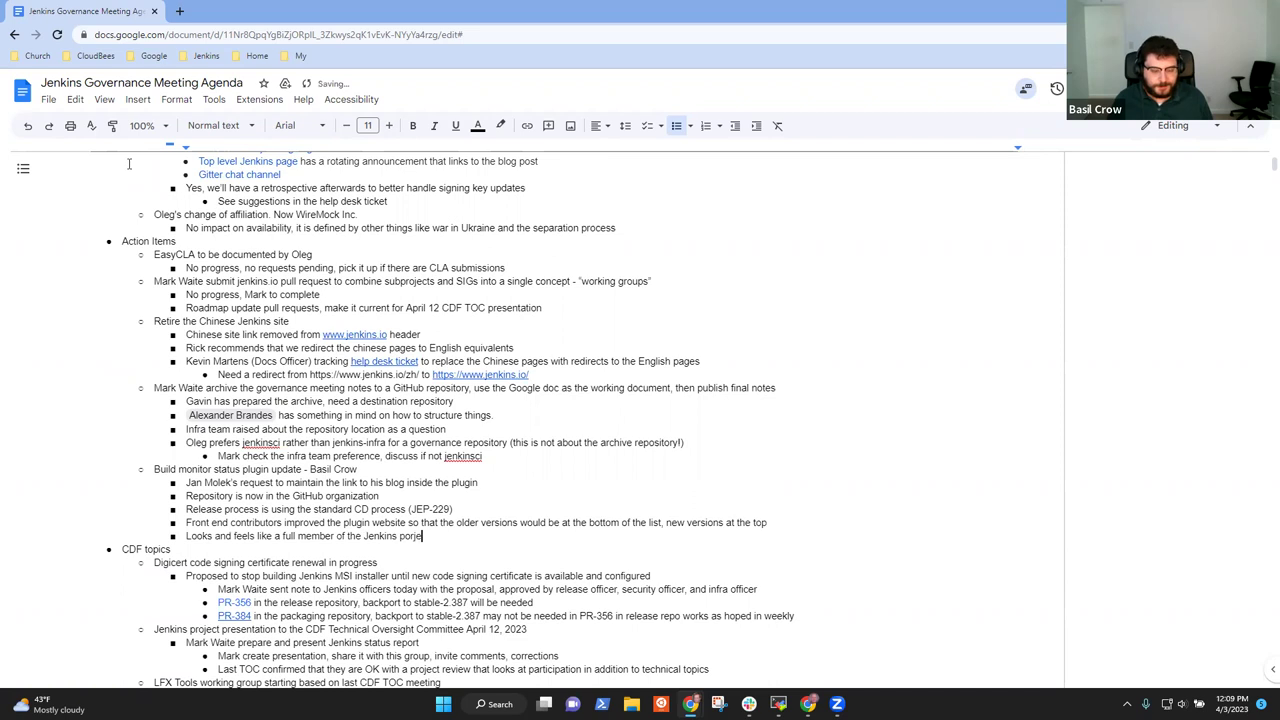
pyautogui.press('BackSpace')
pyautogui.press('BackSpace')
pyautogui.press('BackSpace')
pyautogui.press('BackSpace')
pyautogui.write('roject')
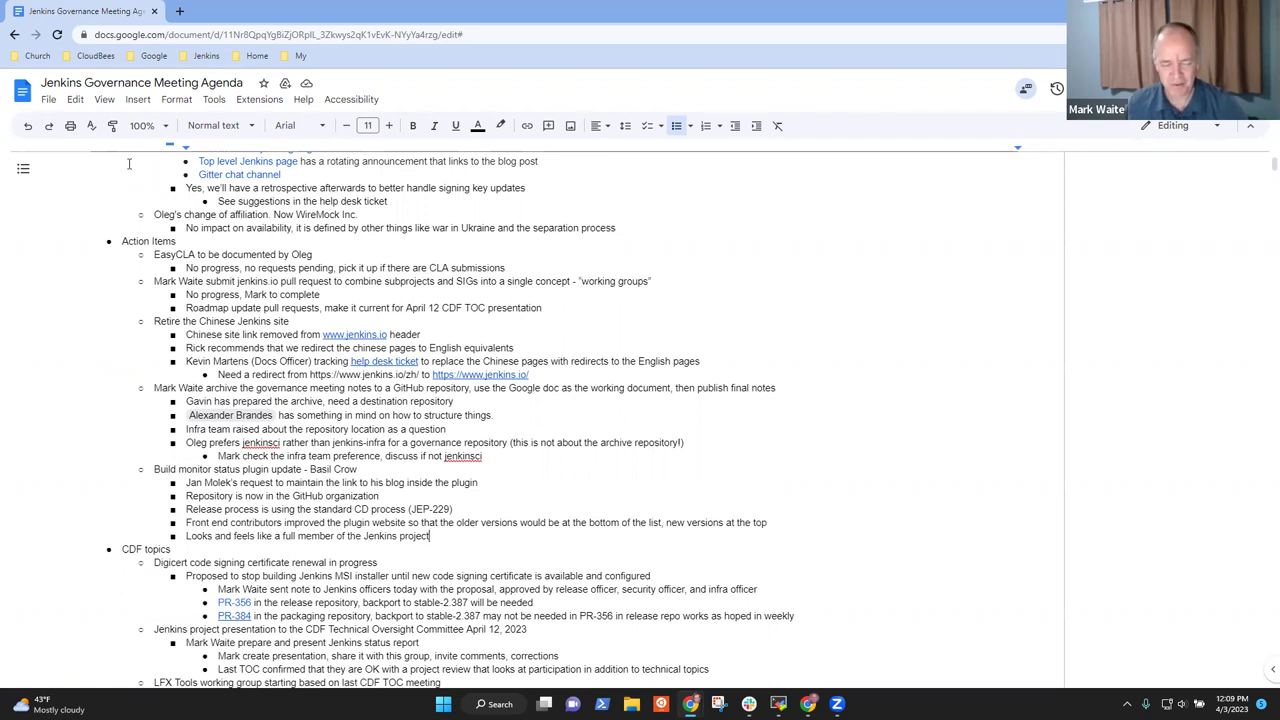
pyautogui.press('Down')
pyautogui.press('Down')
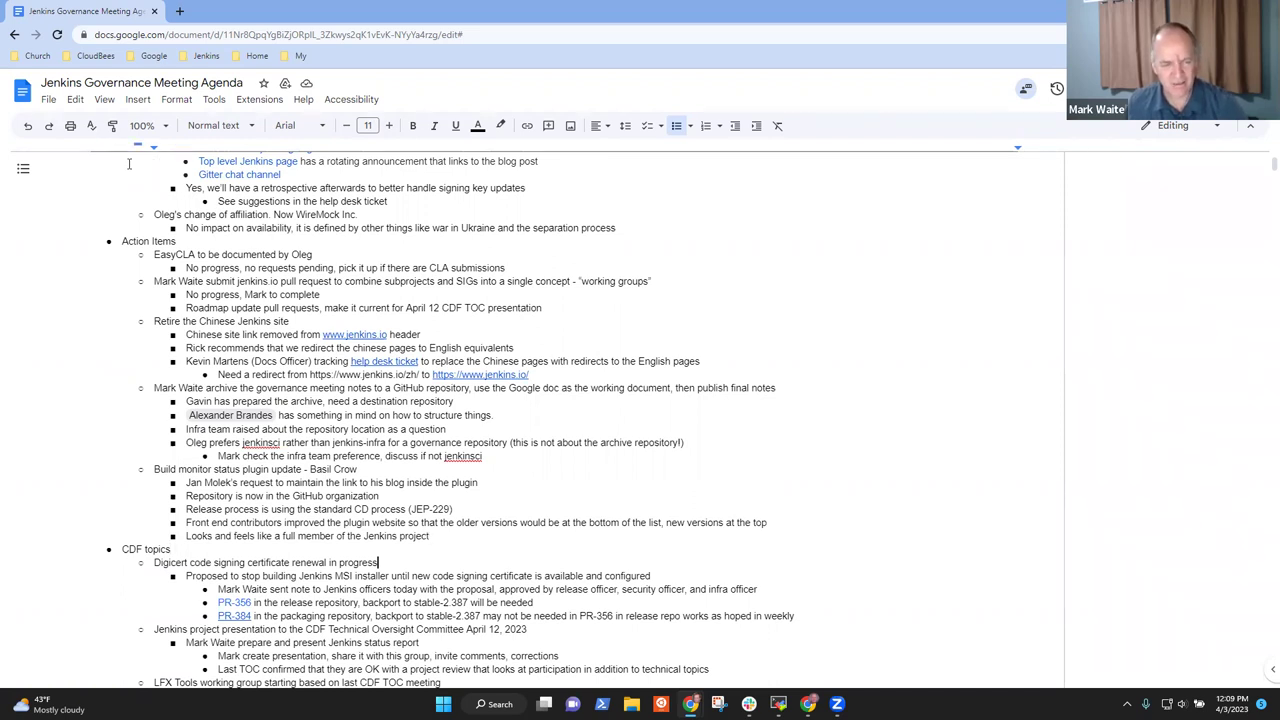
# - Look through the agenda around the CDF topics and highlight the Digicert code signing certificate renewal item
pyautogui.press('Down')
pyautogui.press('Down')
pyautogui.press('Down')
pyautogui.press('Down')
pyautogui.press('Down')
pyautogui.press('Down')
pyautogui.press('Down')
pyautogui.press('Down')
pyautogui.press('Down')
pyautogui.press('Down')
pyautogui.press('Down')
pyautogui.press('Down')
pyautogui.press('Down')
pyautogui.press('Down')
pyautogui.press('Down')
pyautogui.press('Down')
pyautogui.press('Down')
pyautogui.press('Up')
pyautogui.press('Up')
pyautogui.press('Up')
pyautogui.press('Up')
pyautogui.press('Up')
pyautogui.press('Up')
pyautogui.press('Up')
pyautogui.press('Up')
pyautogui.press('Up')
pyautogui.press('Up')
pyautogui.press('Up')
pyautogui.press('Up')
pyautogui.press('Up')
pyautogui.press('Up')
pyautogui.press('Up')
pyautogui.press('Up')
pyautogui.press('Up')
pyautogui.press('Up')
pyautogui.press('Up')
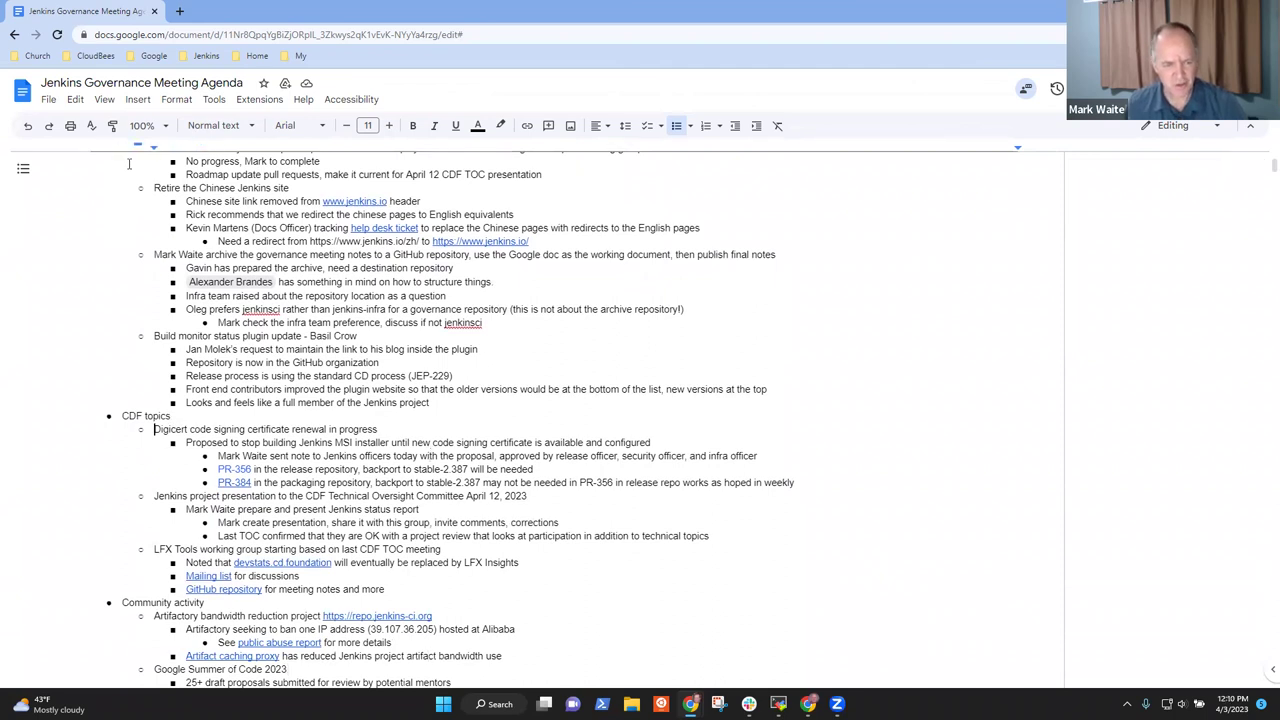
pyautogui.hotkey('shift', 'End')
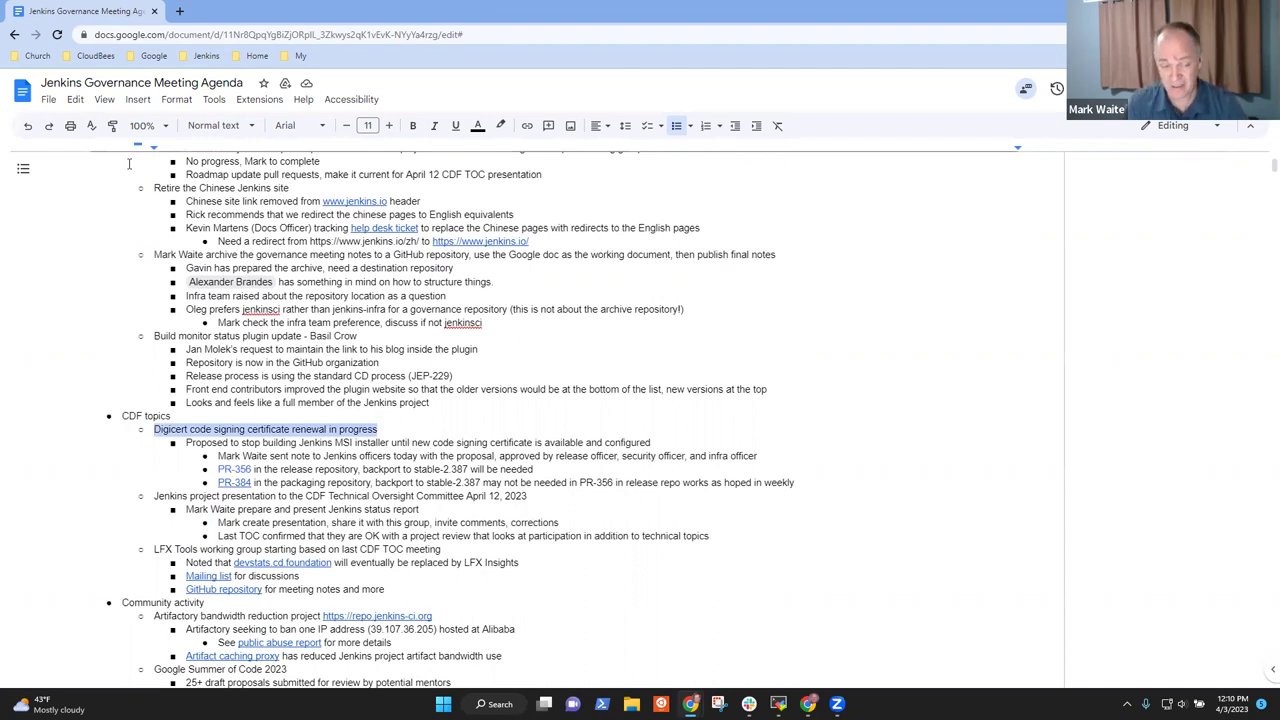
# - Highlight the LFX Tools working group item under CDF topics and go through its sub-items
pyautogui.press('Down')
pyautogui.press('Down')
pyautogui.press('Down')
pyautogui.press('Down')
pyautogui.press('Down')
pyautogui.press('Home')
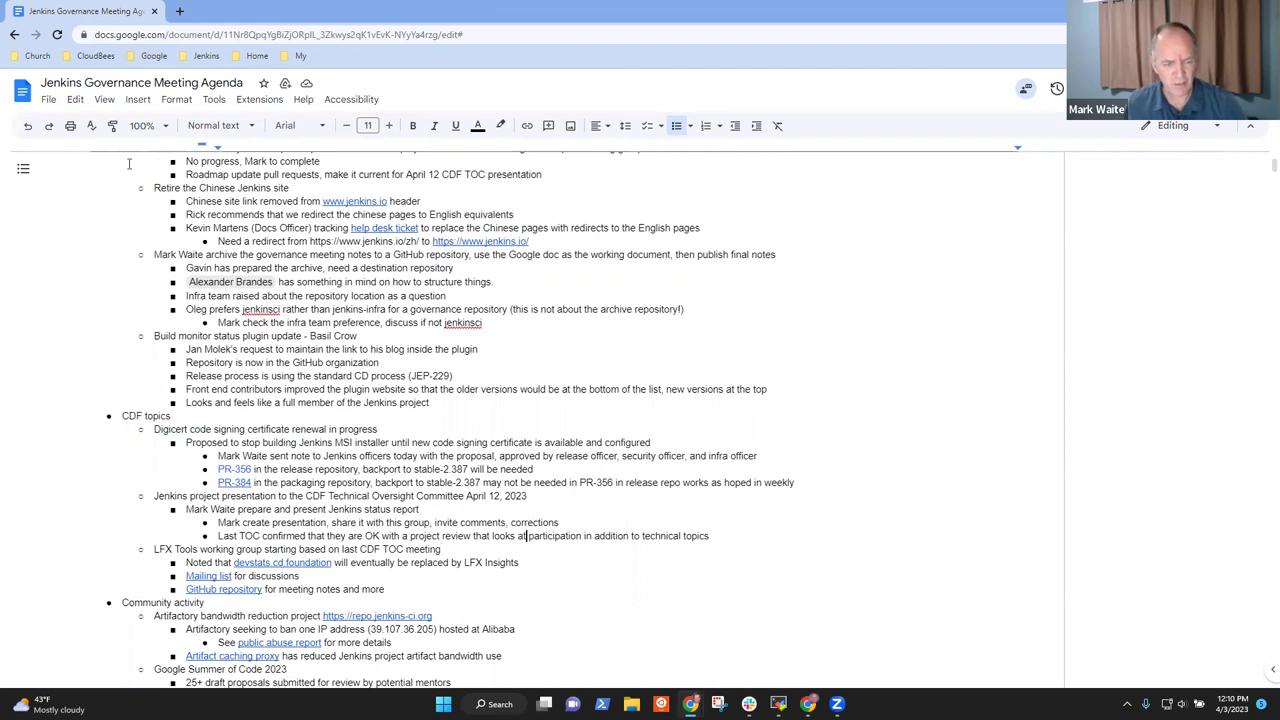
pyautogui.hotkey('shift', 'Home')
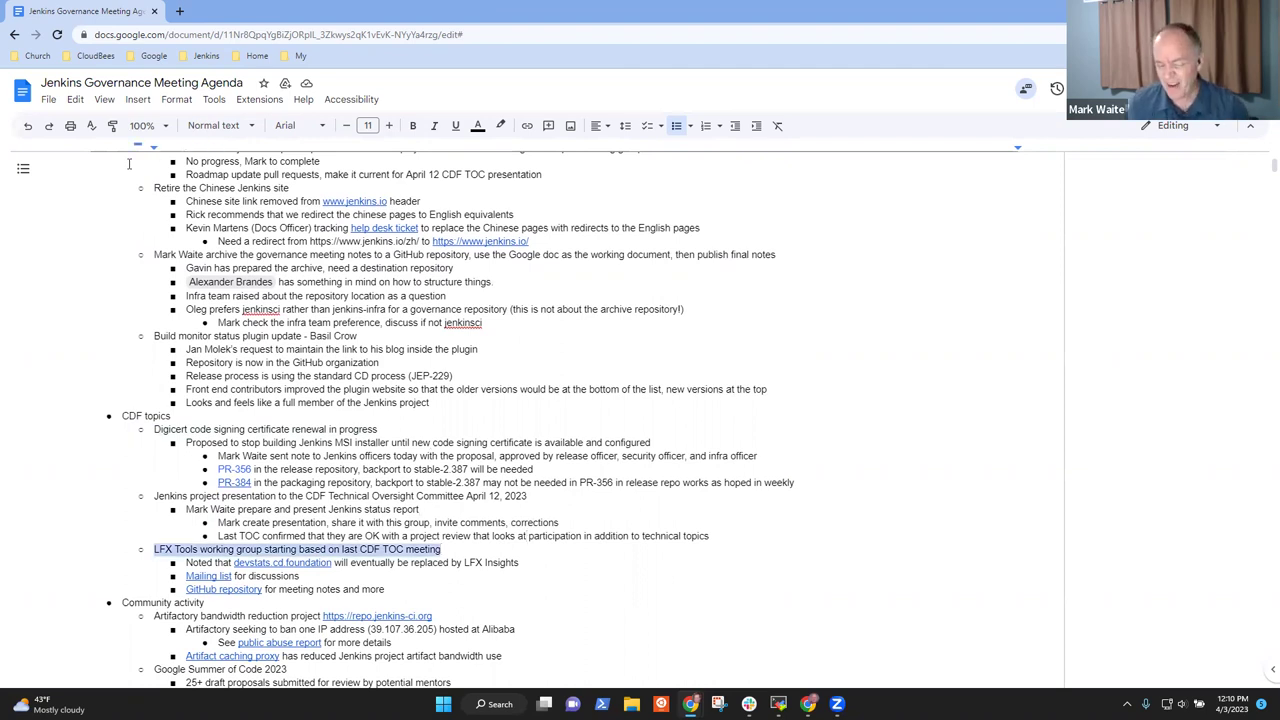
pyautogui.press('Home')
pyautogui.press('Down')
pyautogui.press('Down')
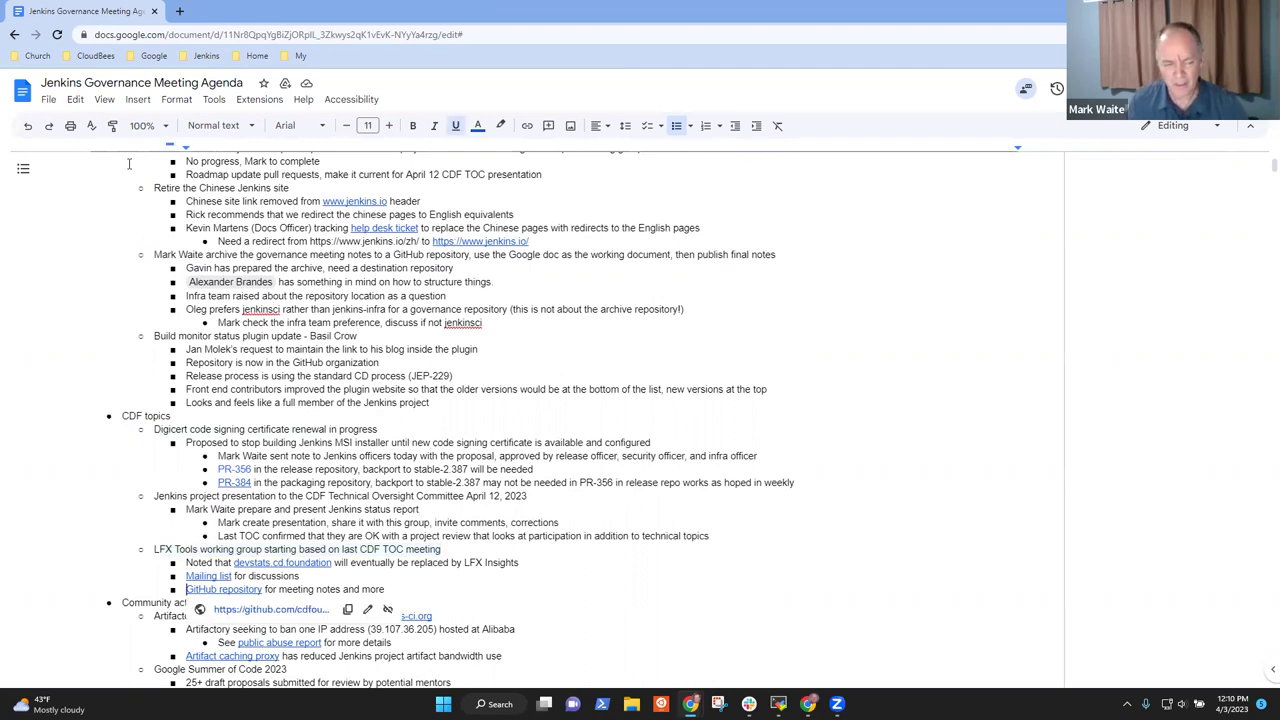
pyautogui.press('Down')
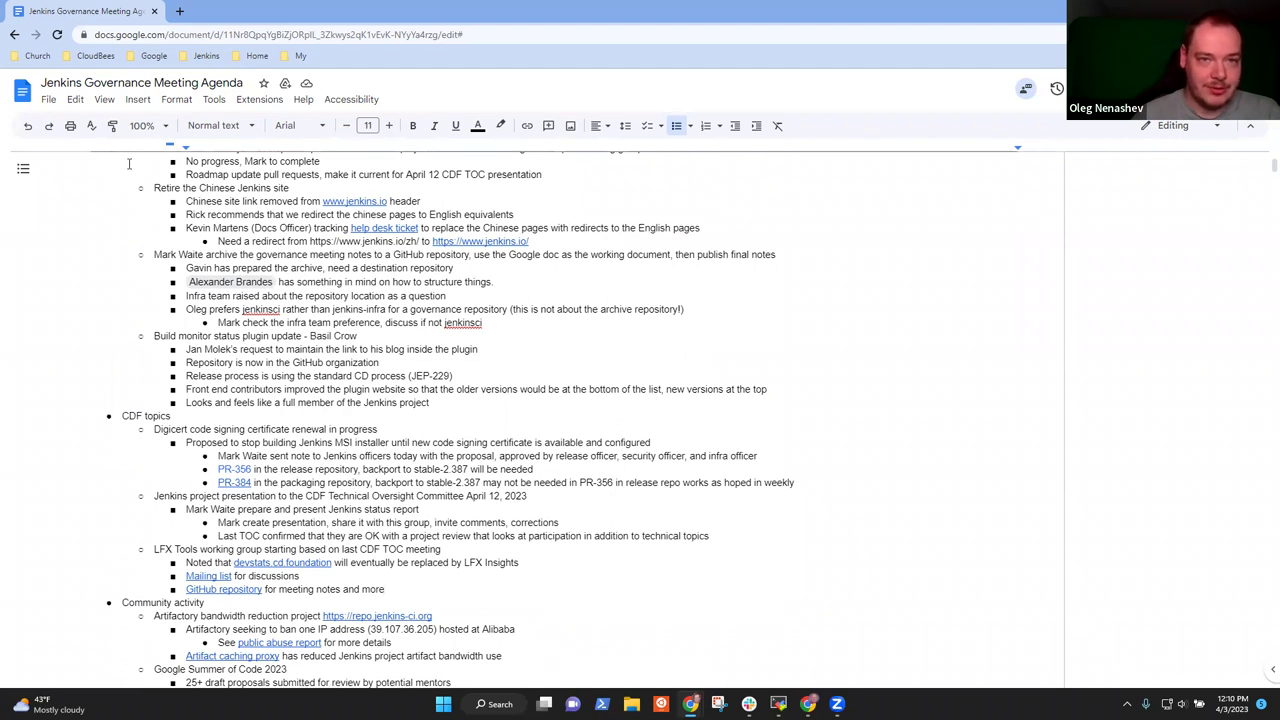
# - Change the date of the Jenkins project presentation to the CDF Technical Oversight Committee to April 11, 2023
pyautogui.press('Up')
pyautogui.press('Up')
pyautogui.press('Up')
pyautogui.press('End')
pyautogui.press('Up')
pyautogui.hotkey('ctrl', 'End')
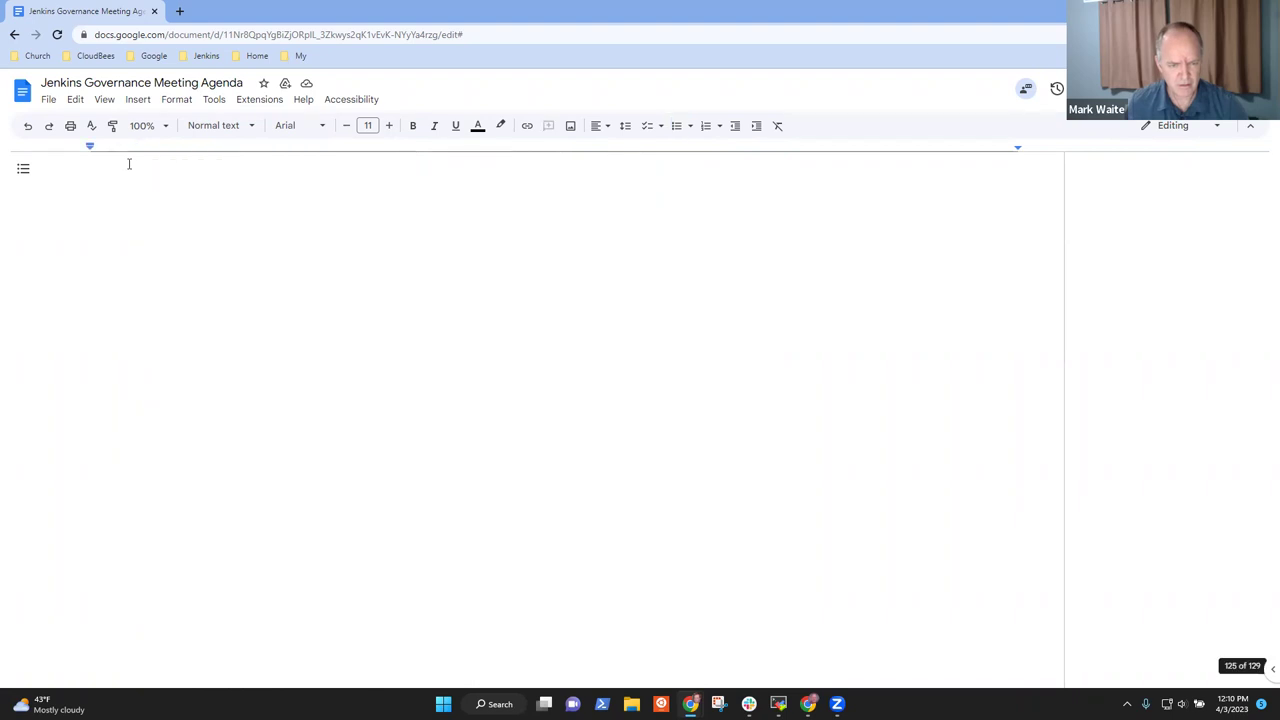
pyautogui.hotkey('ctrl', 'Home')
pyautogui.press('pagedown')
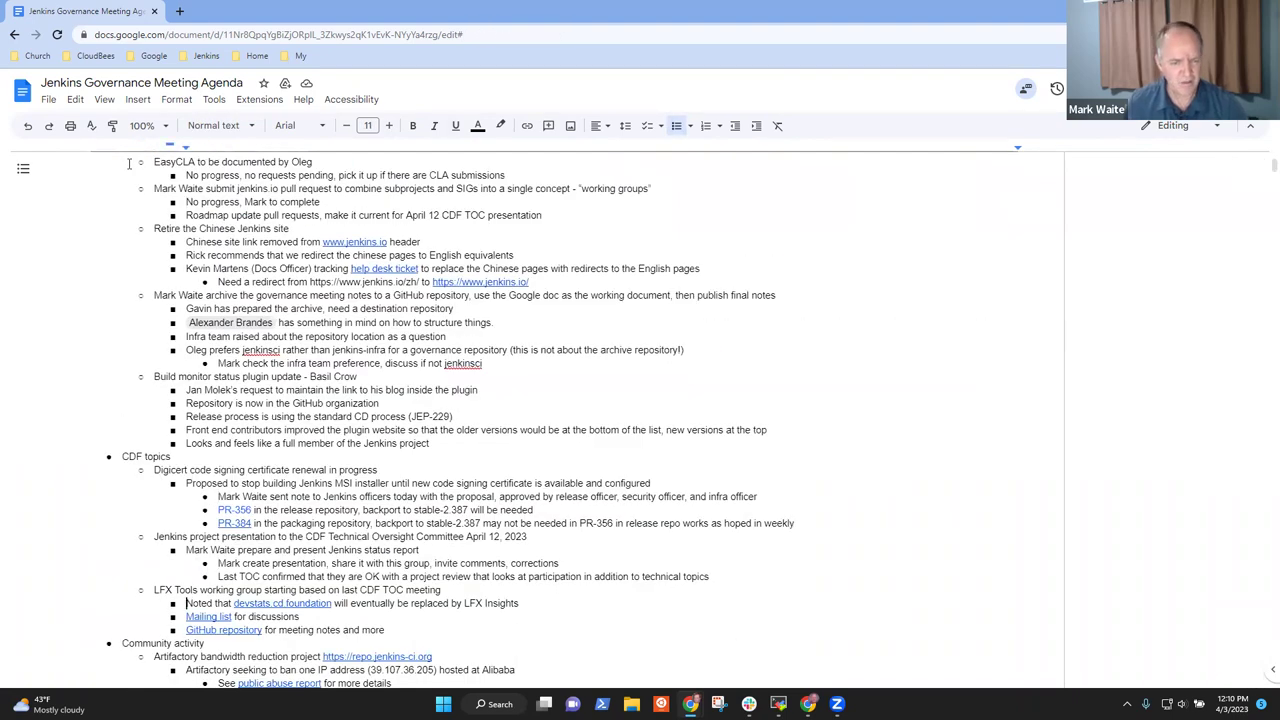
pyautogui.press('Up')
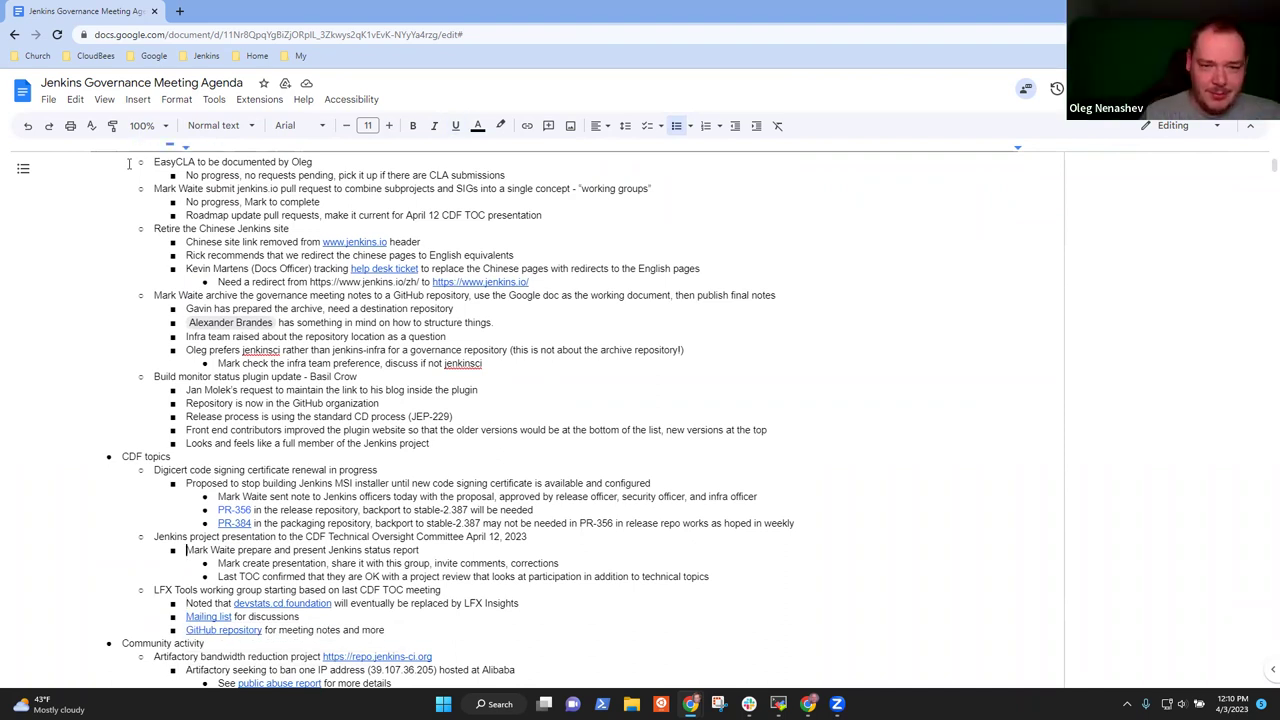
pyautogui.press('Up')
pyautogui.press('End')
pyautogui.press('Left')
pyautogui.press('Left')
pyautogui.press('Left')
pyautogui.press('Left')
pyautogui.press('Left')
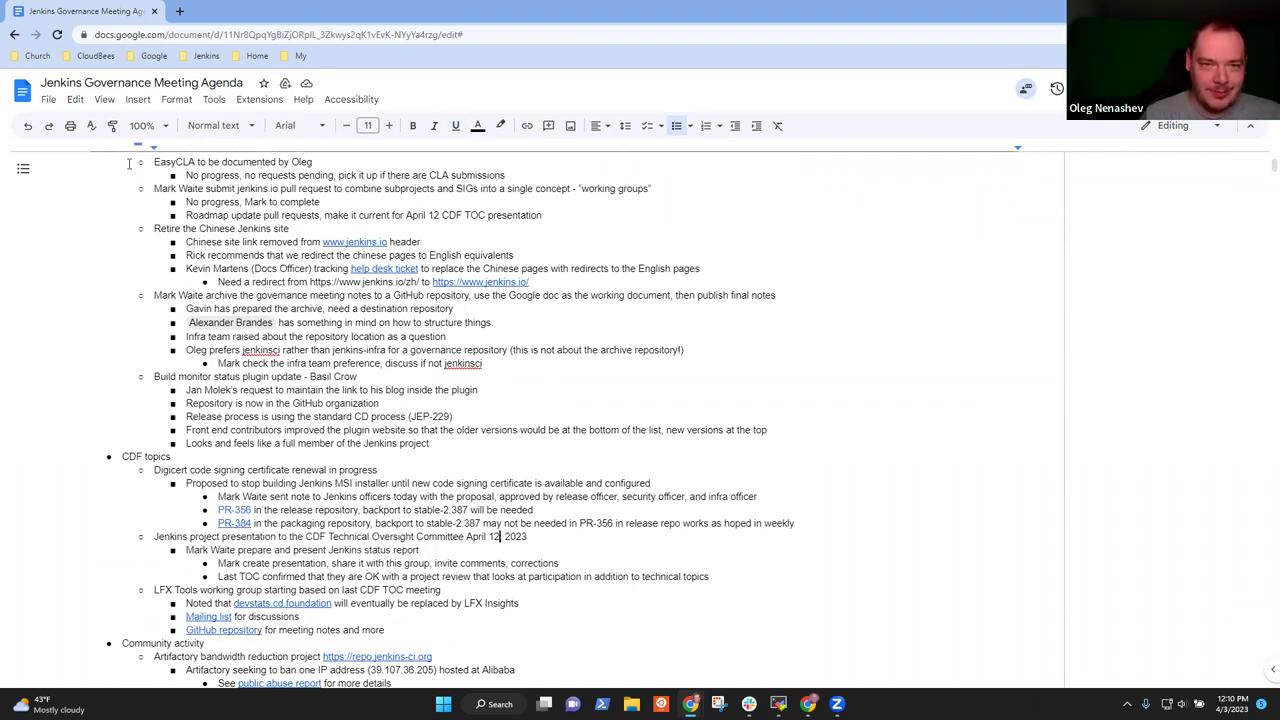
pyautogui.press('BackSpace')
pyautogui.write('1')
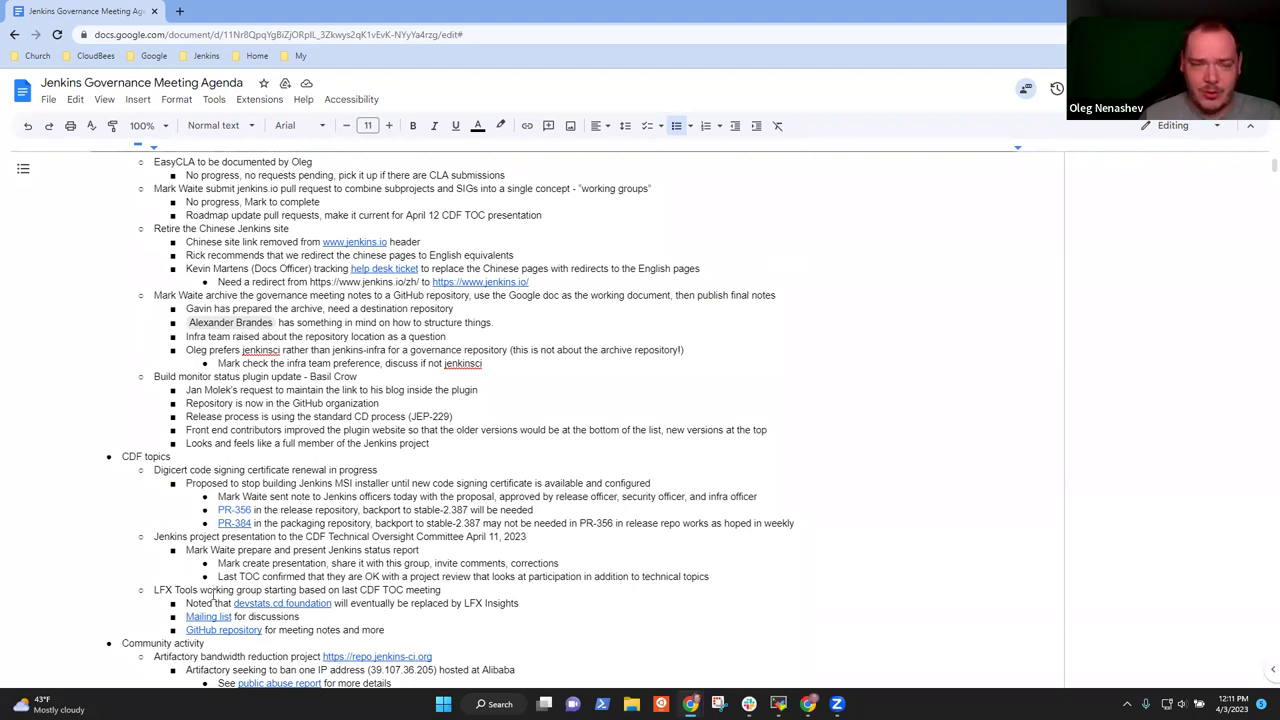
# - Add a new item at the end of CDF topics reading "Jenkins awards voting is complete"
pyautogui.press('Down')
pyautogui.press('Down')
pyautogui.press('Down')
pyautogui.press('End')
pyautogui.press('Return')
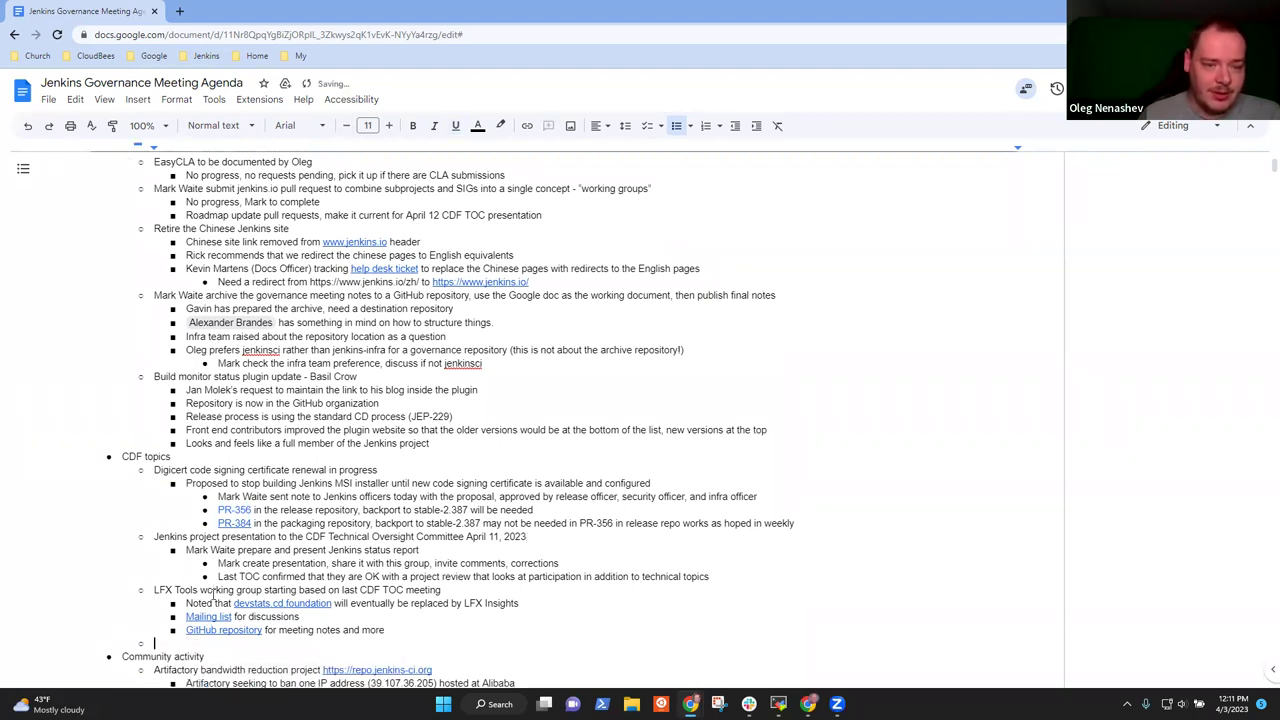
pyautogui.write('Jenkins aware')
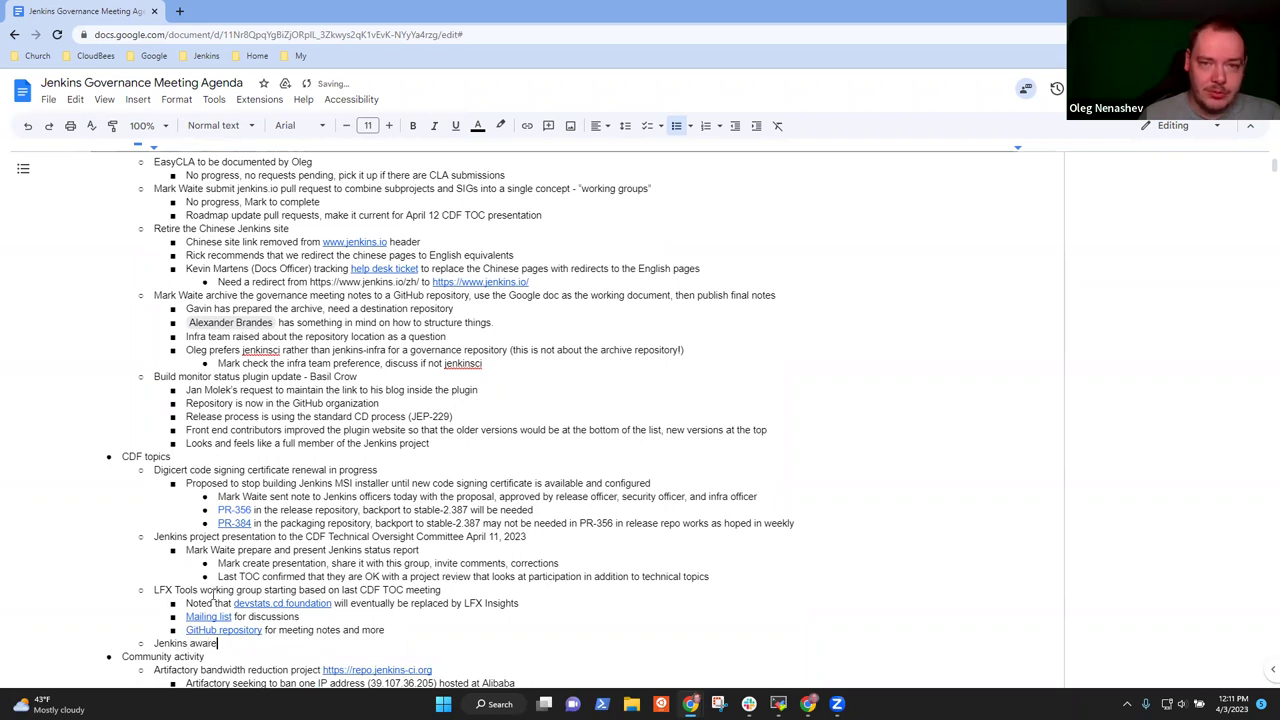
pyautogui.press('BackSpace')
pyautogui.write('ds voting is')
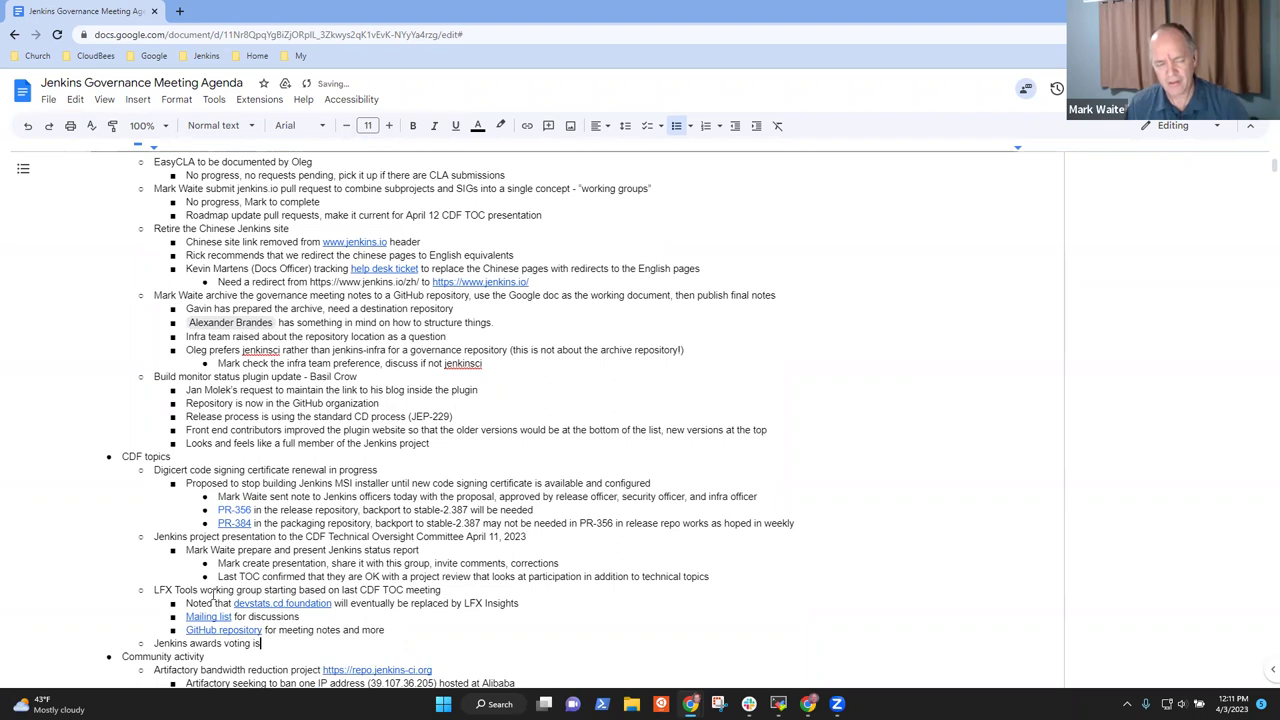
pyautogui.write(' complete')
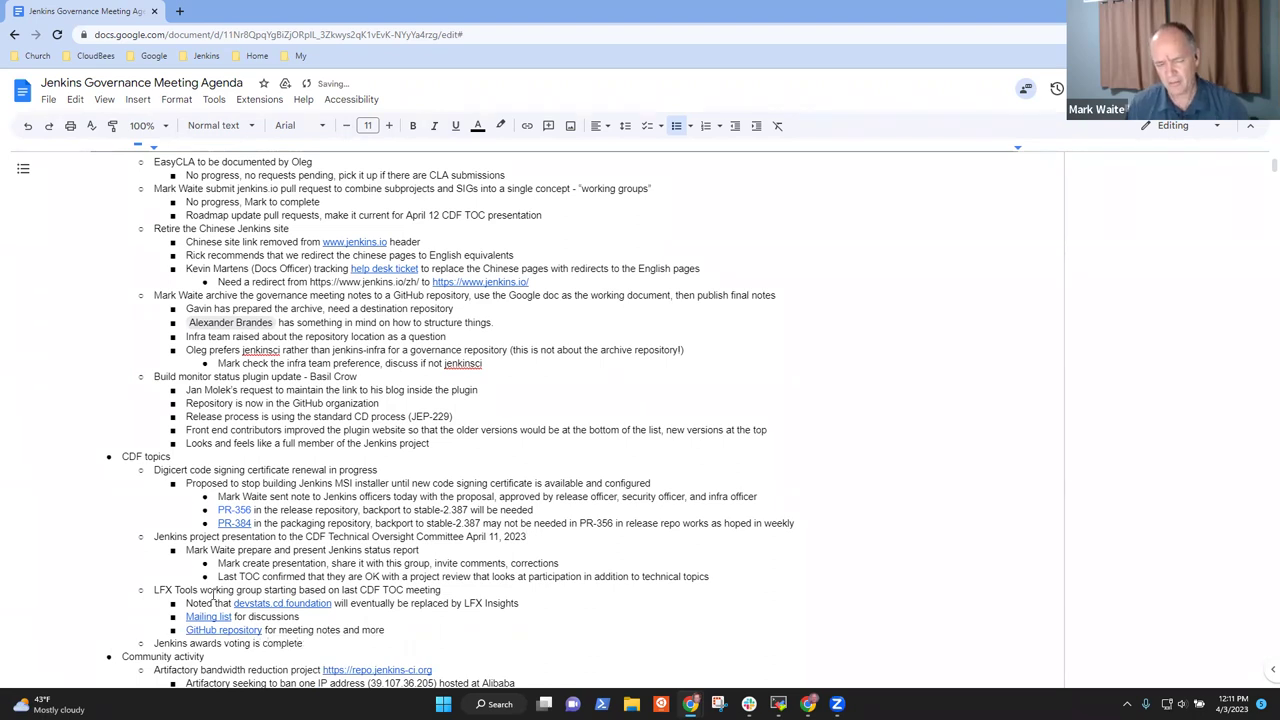
# - Extend the Jenkins awards item with ", results provided to CDF"
pyautogui.write(';')
pyautogui.press('BackSpace')
pyautogui.press('BackSpace')
pyautogui.write('.')
pyautogui.press('BackSpace')
pyautogui.write(', res')
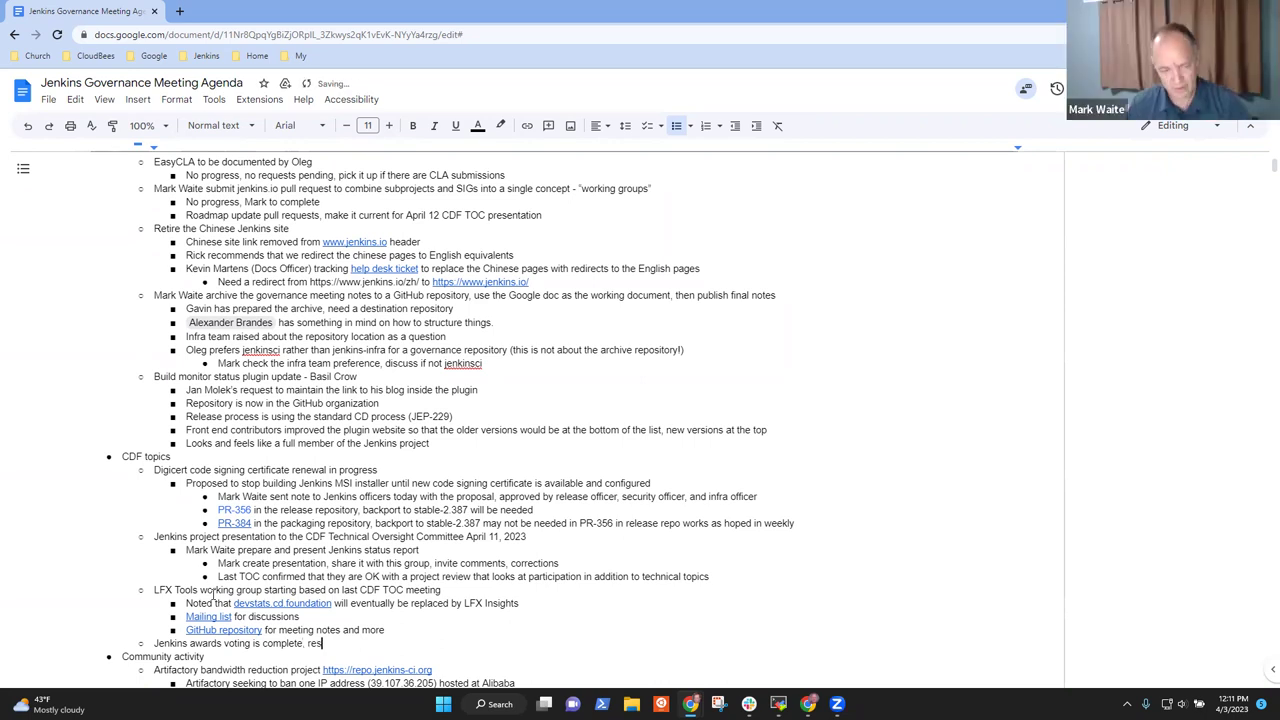
pyautogui.write('ults provided to CDF')
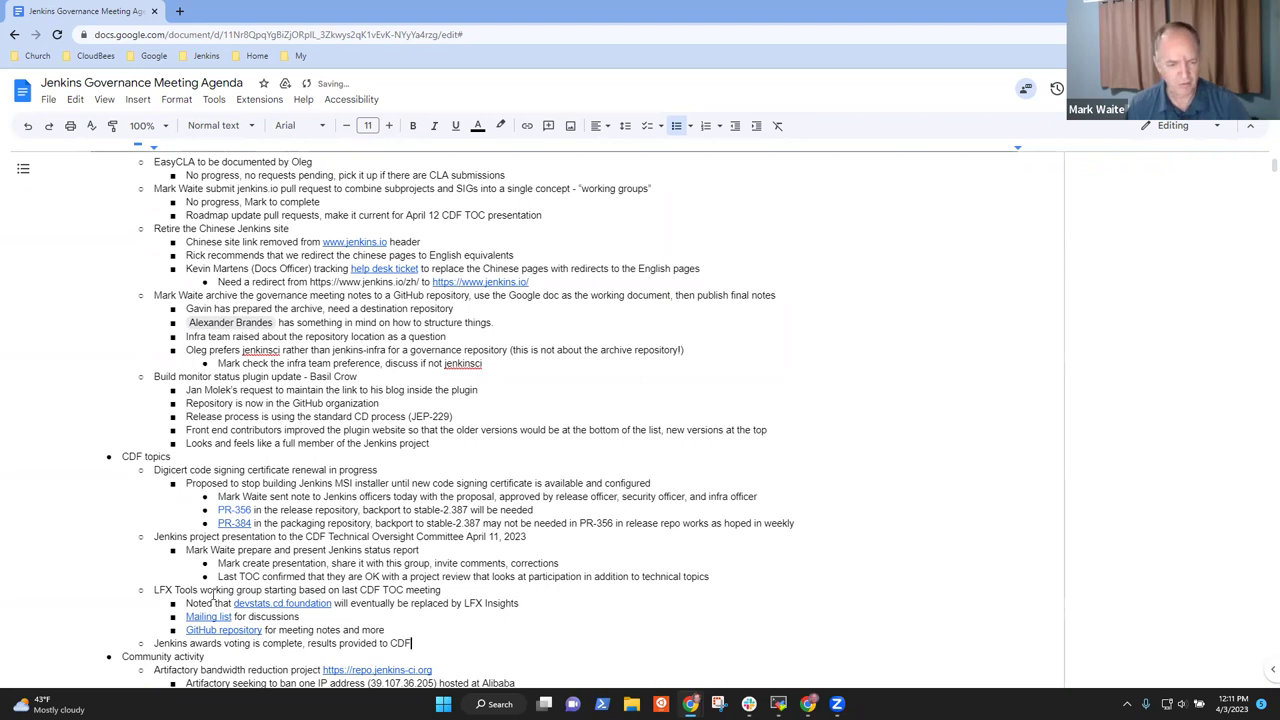
# - Add a sub-bullet under the Jenkins awards item reading "Announcement not yet made, may happen at cdCon"
pyautogui.press('Return')
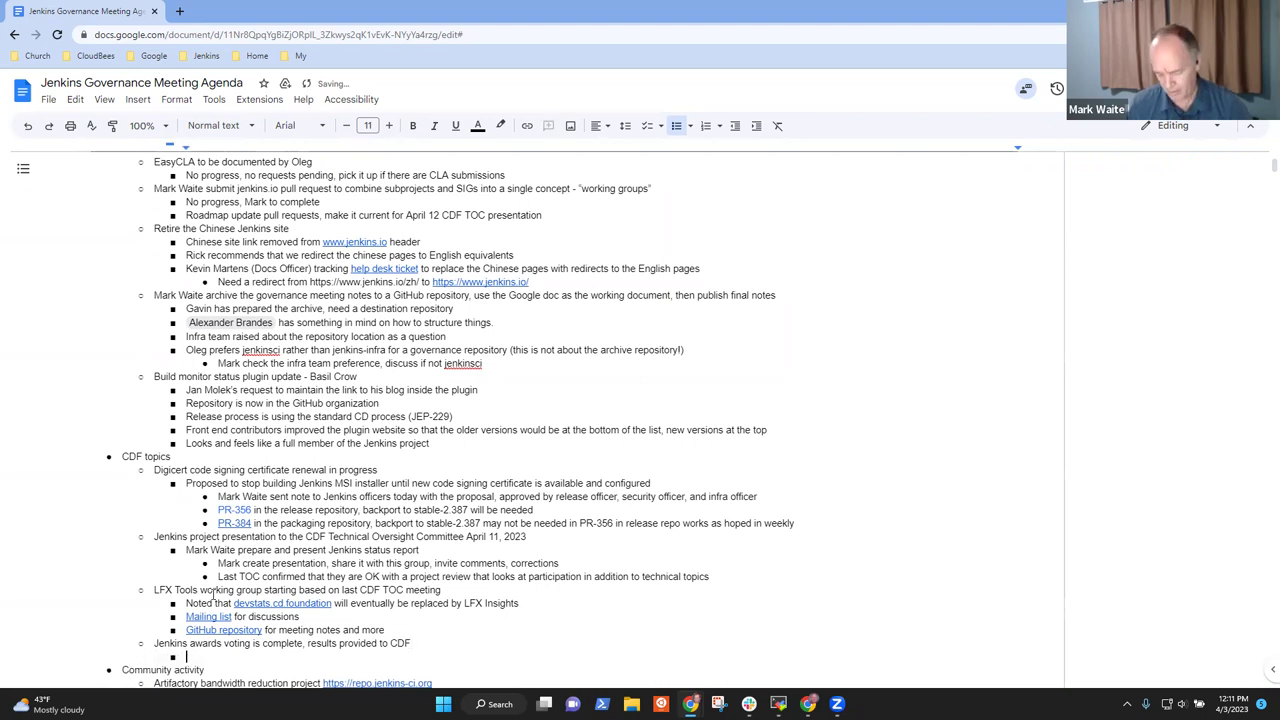
pyautogui.write('Announcement')
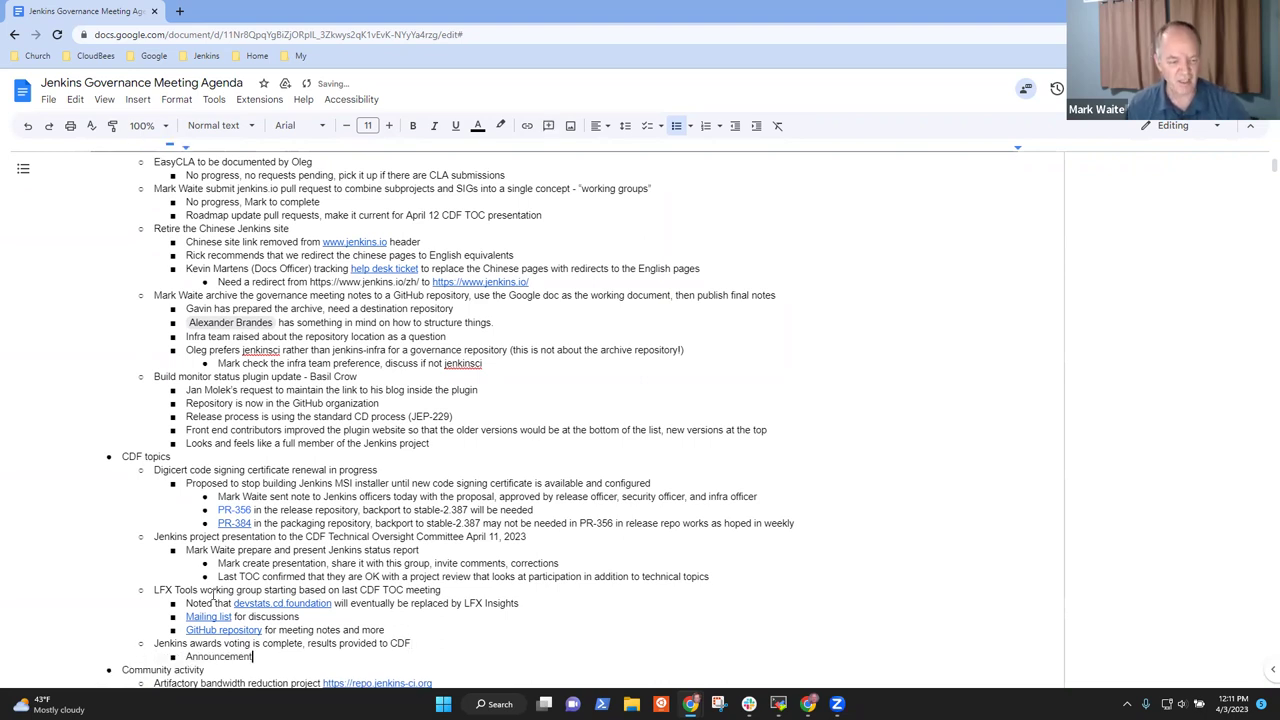
pyautogui.write(' not yet ')
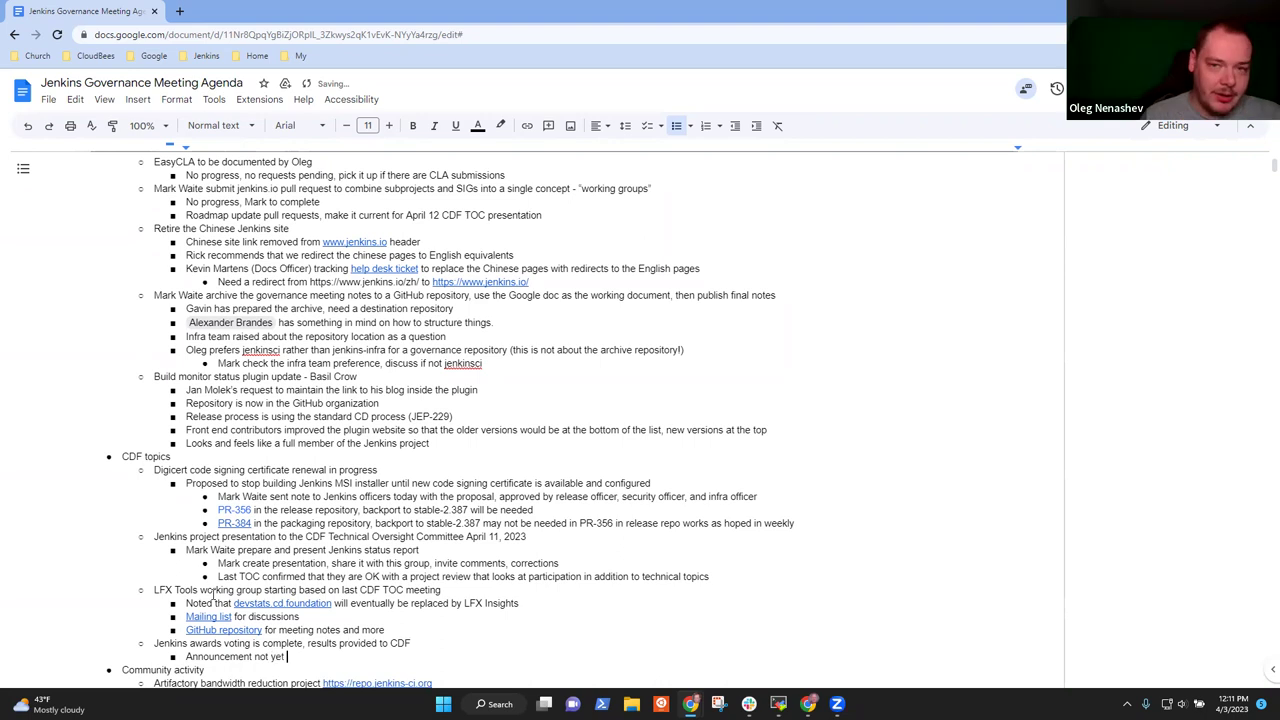
pyautogui.write('made, may')
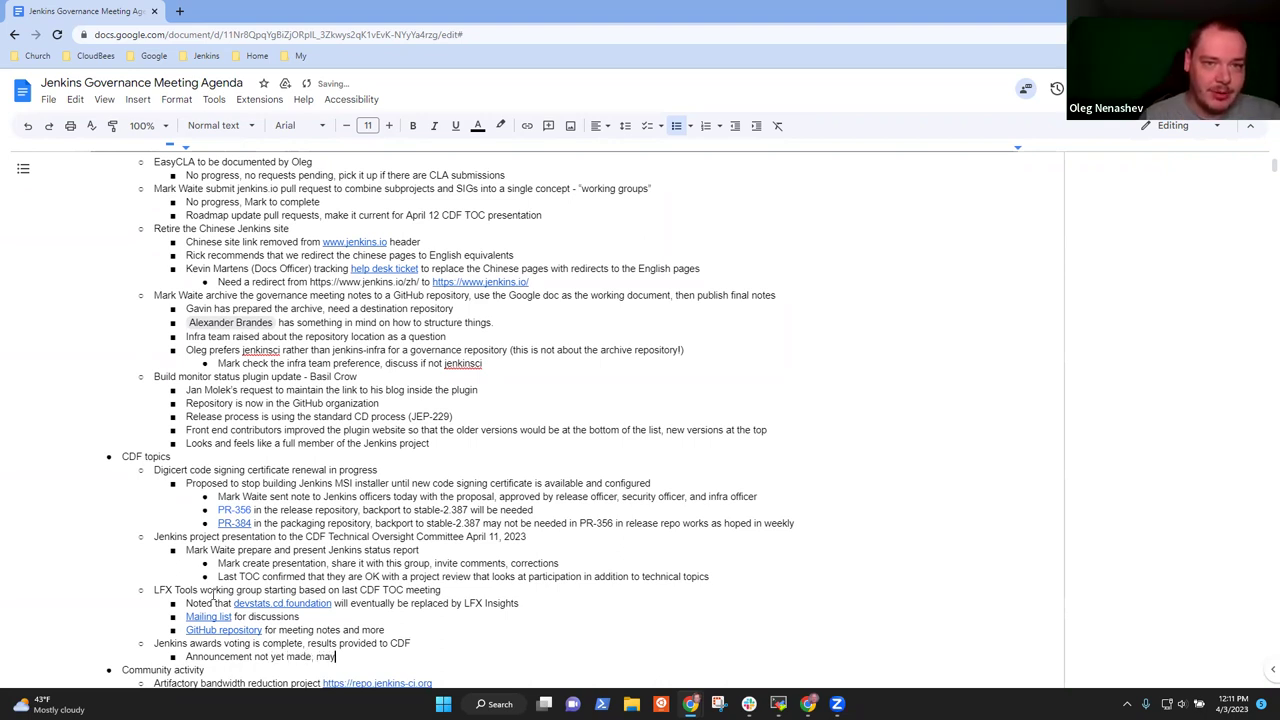
pyautogui.write(' happen at ')
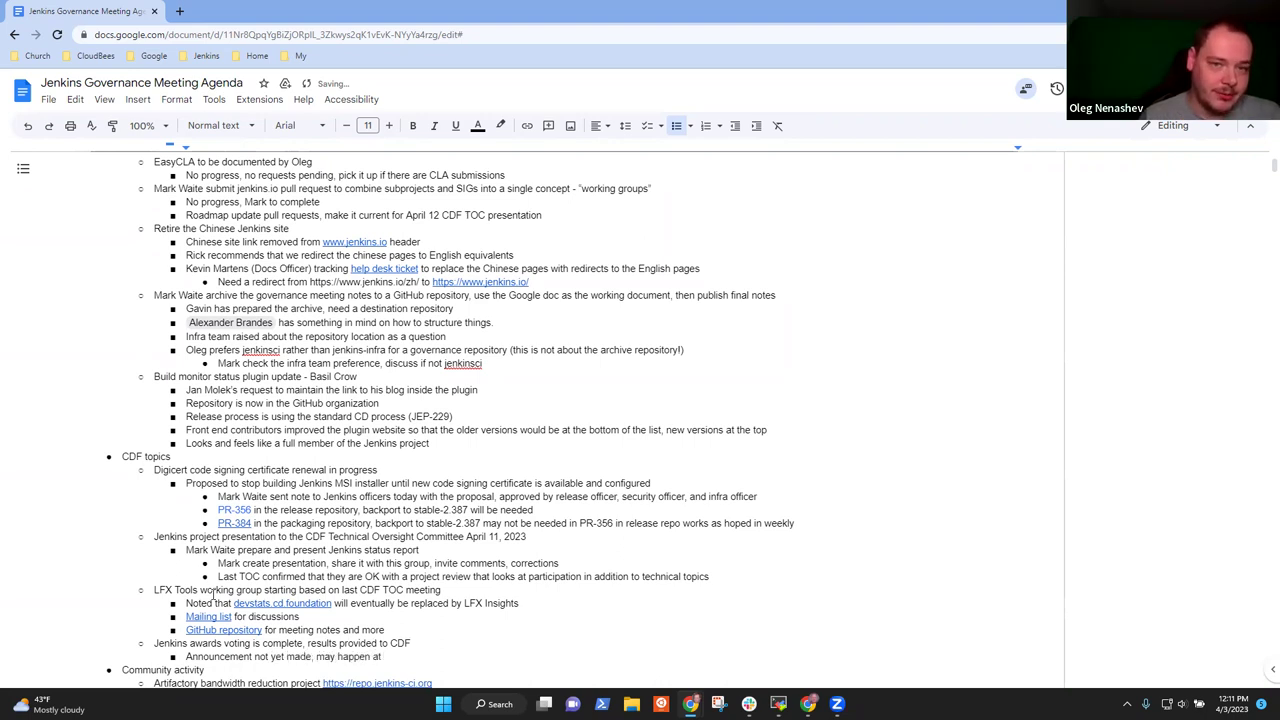
pyautogui.write('cdCon')
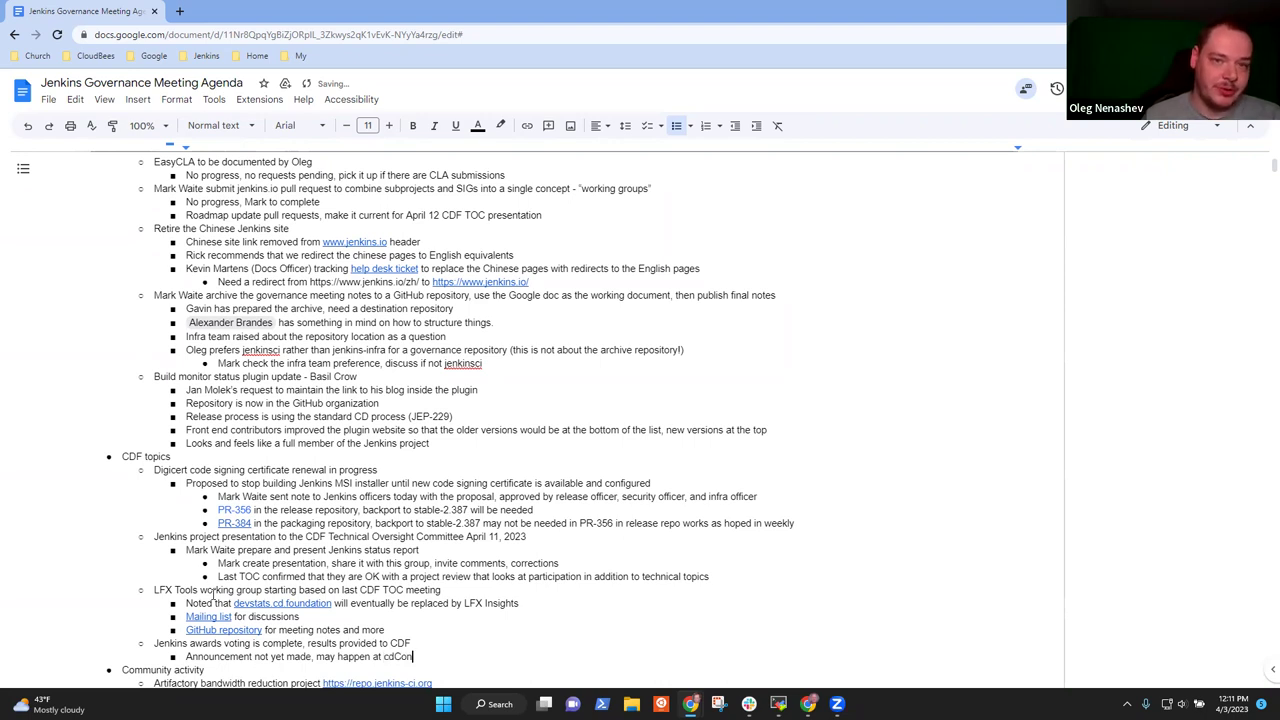
pyautogui.write('?')
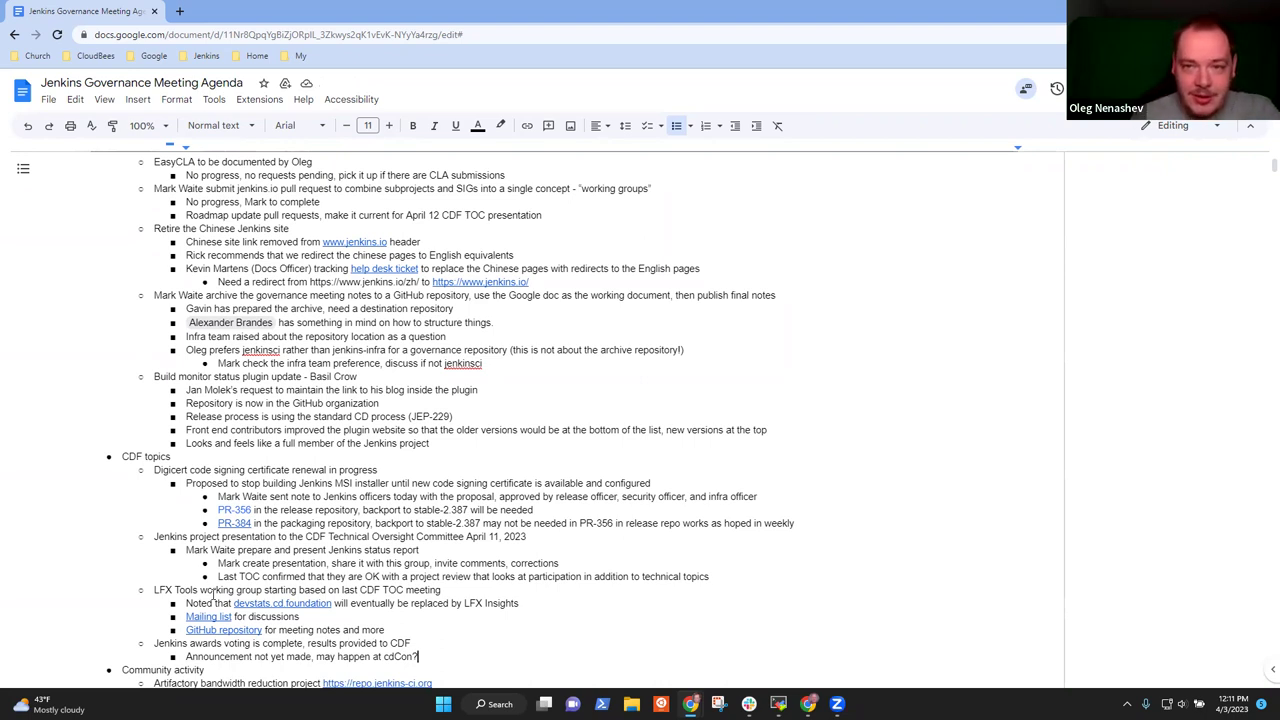
pyautogui.press('BackSpace')
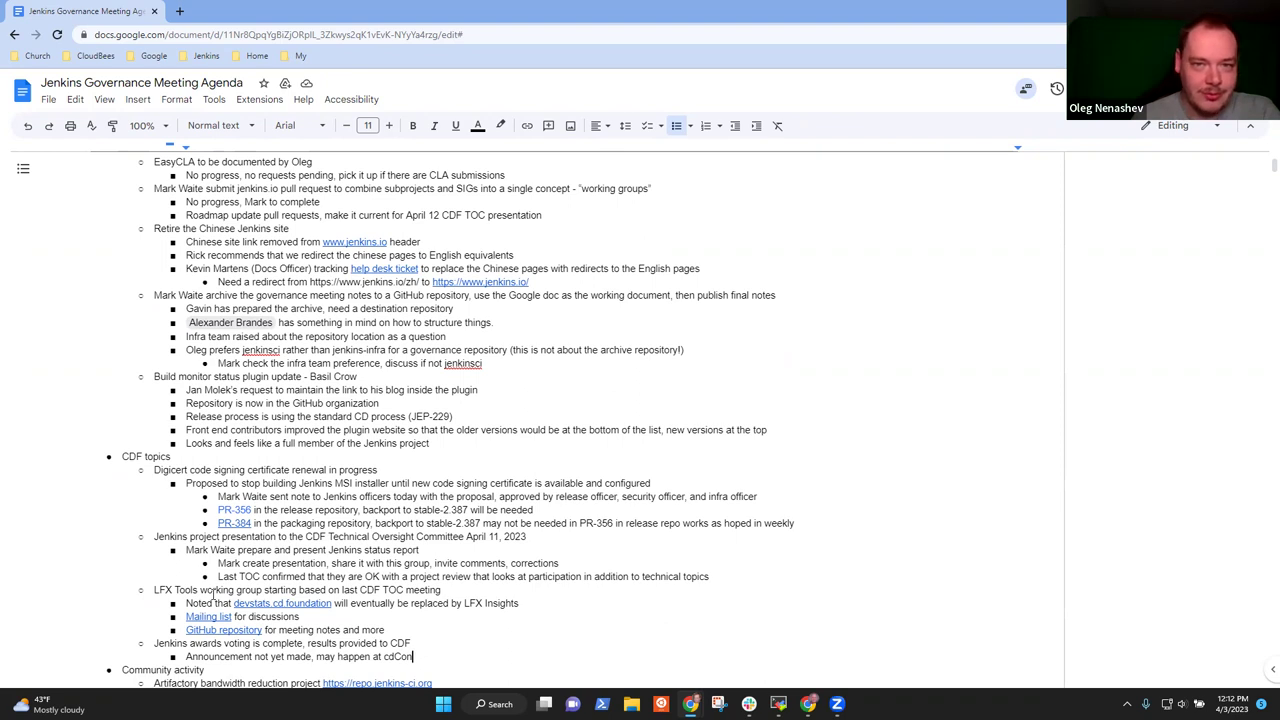
# - Look back over the items in the CDF topics and Community activity sections
pyautogui.press('Up')
pyautogui.press('Up')
pyautogui.press('Up')
pyautogui.press('Up')
pyautogui.press('Up')
pyautogui.press('Up')
pyautogui.press('Up')
pyautogui.press('Up')
pyautogui.press('Up')
pyautogui.press('Up')
pyautogui.press('Up')
pyautogui.press('Down')
pyautogui.press('Down')
pyautogui.press('Down')
pyautogui.press('Down')
pyautogui.press('Down')
pyautogui.press('Down')
pyautogui.press('Down')
pyautogui.press('Down')
pyautogui.press('Down')
pyautogui.press('Down')
pyautogui.press('Down')
pyautogui.press('Down')
pyautogui.press('Down')
pyautogui.press('Down')
pyautogui.press('Down')
pyautogui.press('Down')
pyautogui.press('Down')
pyautogui.press('Down')
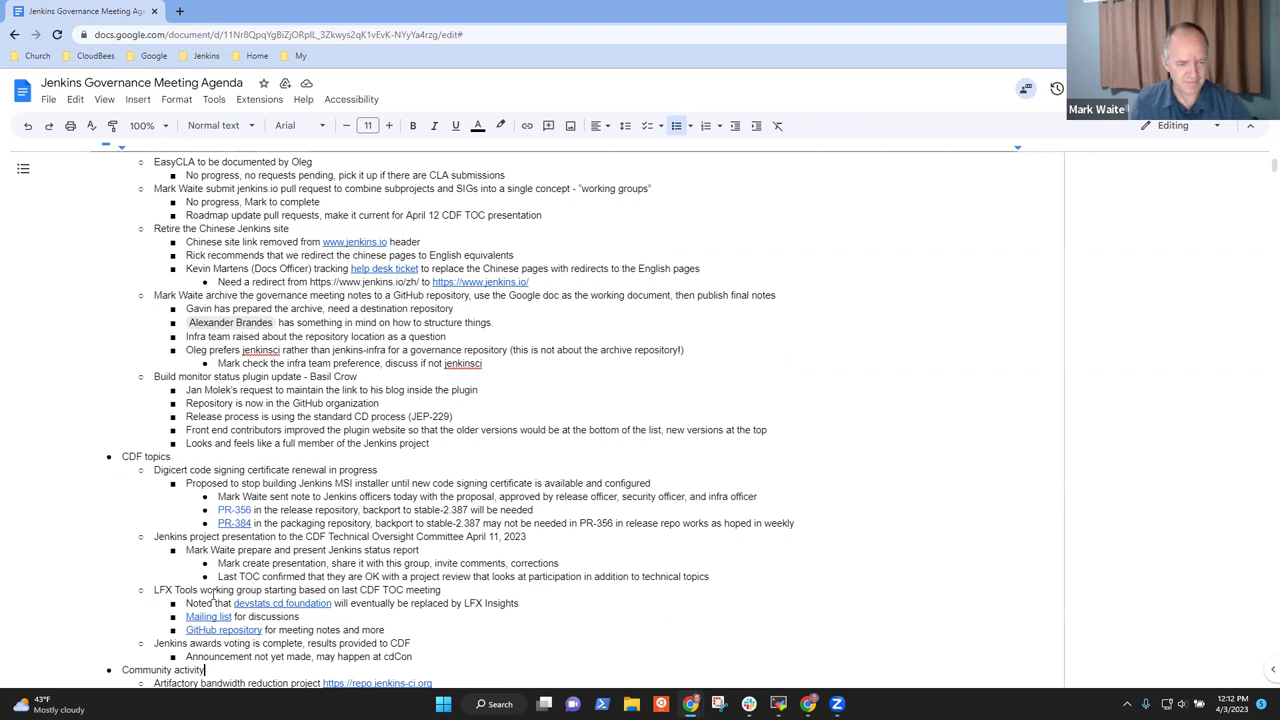
pyautogui.press('Up')
pyautogui.press('Up')
pyautogui.press('Up')
pyautogui.press('Up')
pyautogui.press('Up')
pyautogui.press('Up')
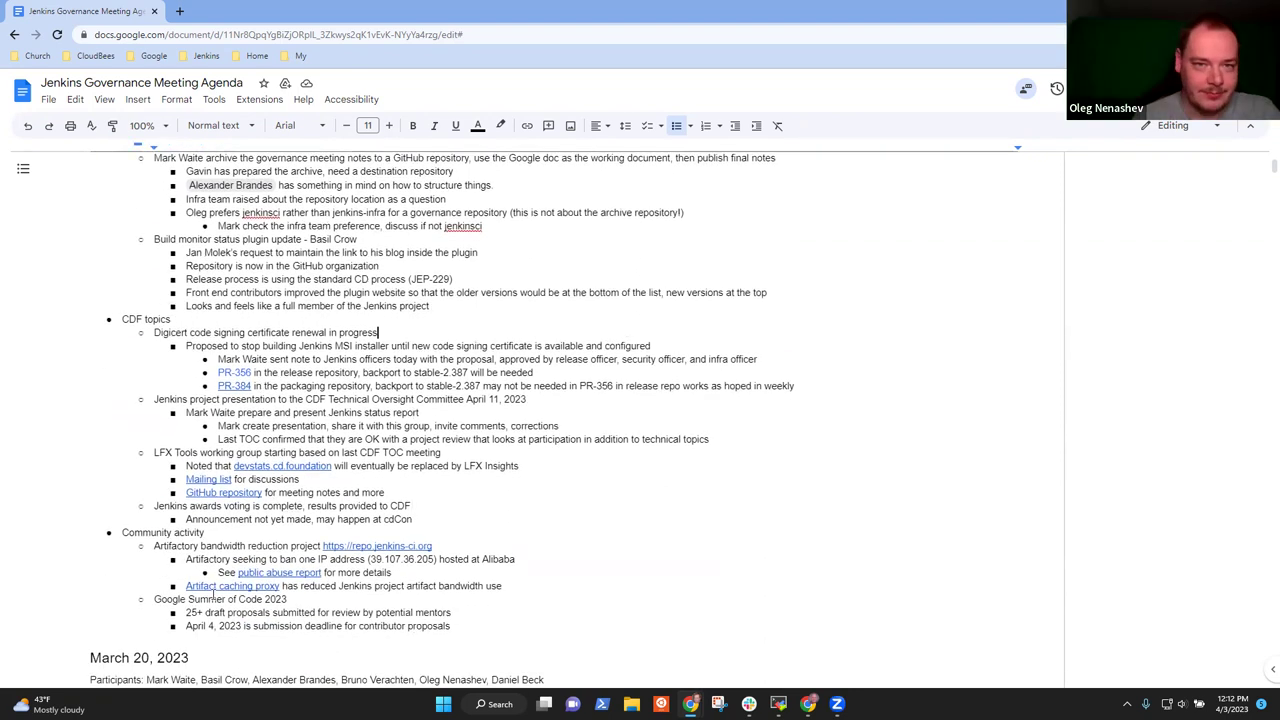
# - Highlight the CDF topics heading, followed by its Digicert code signing certificate renewal item
pyautogui.press('Home')
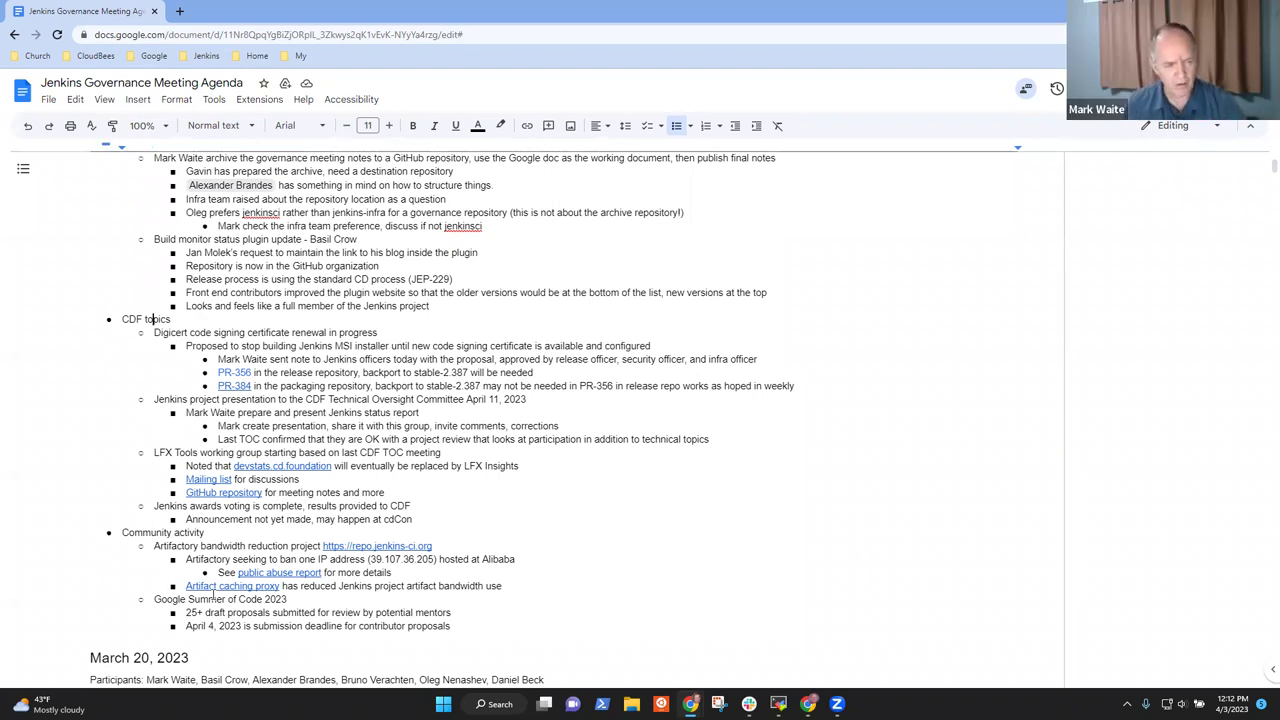
pyautogui.hotkey('shift', 'End')
pyautogui.press('Down')
pyautogui.hotkey('shift', 'End')
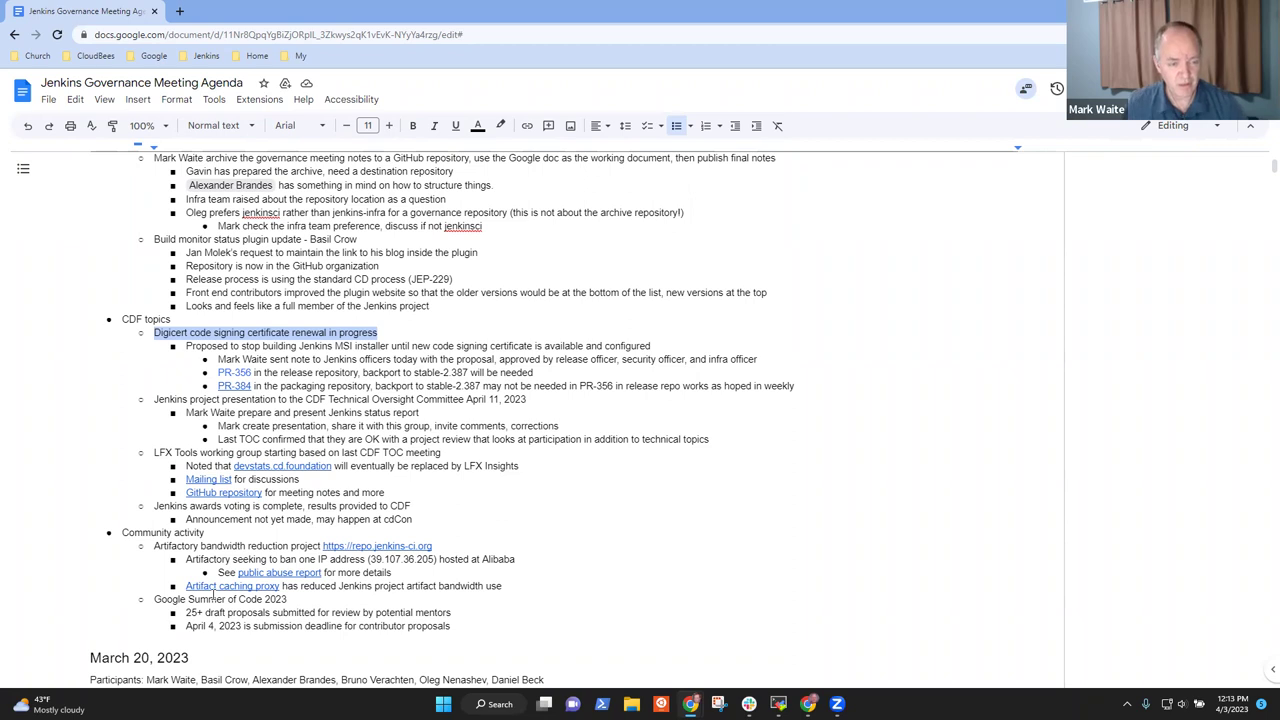
# - Go through the Digicert and project presentation notes and highlight the LFX Tools working group item
pyautogui.press('Down')
pyautogui.press('Down')
pyautogui.press('Down')
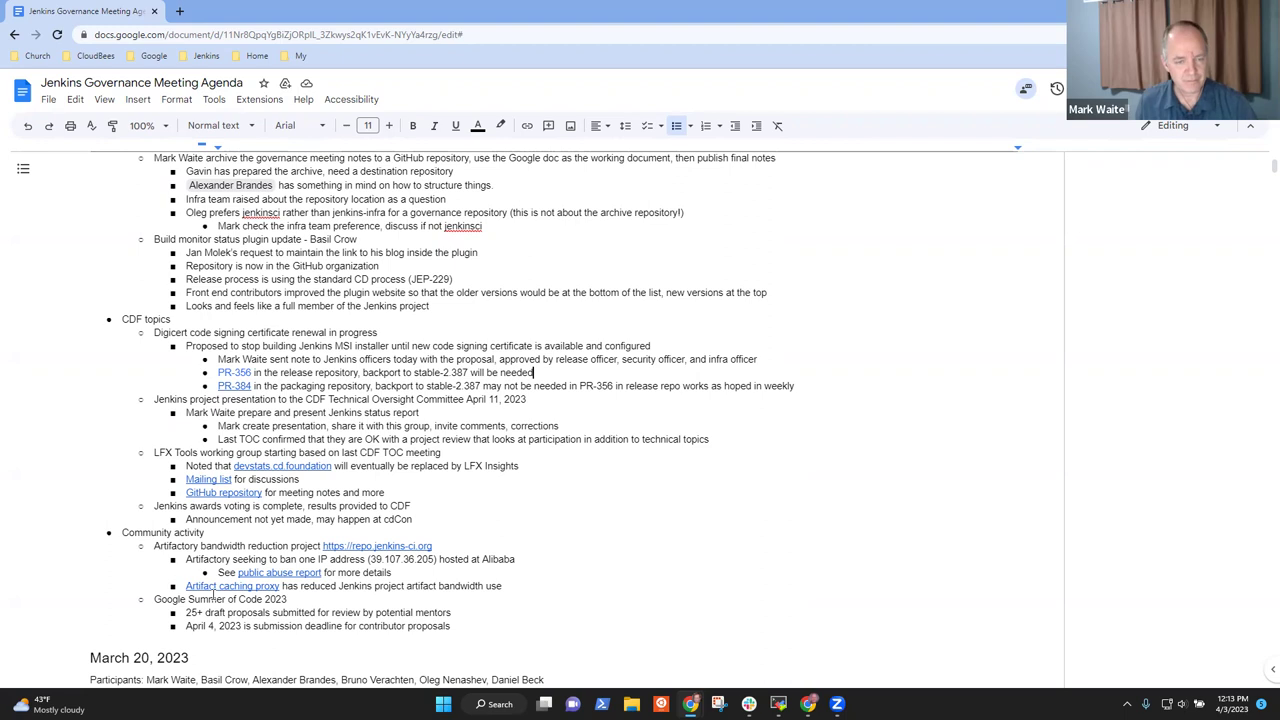
pyautogui.press('Down')
pyautogui.press('End')
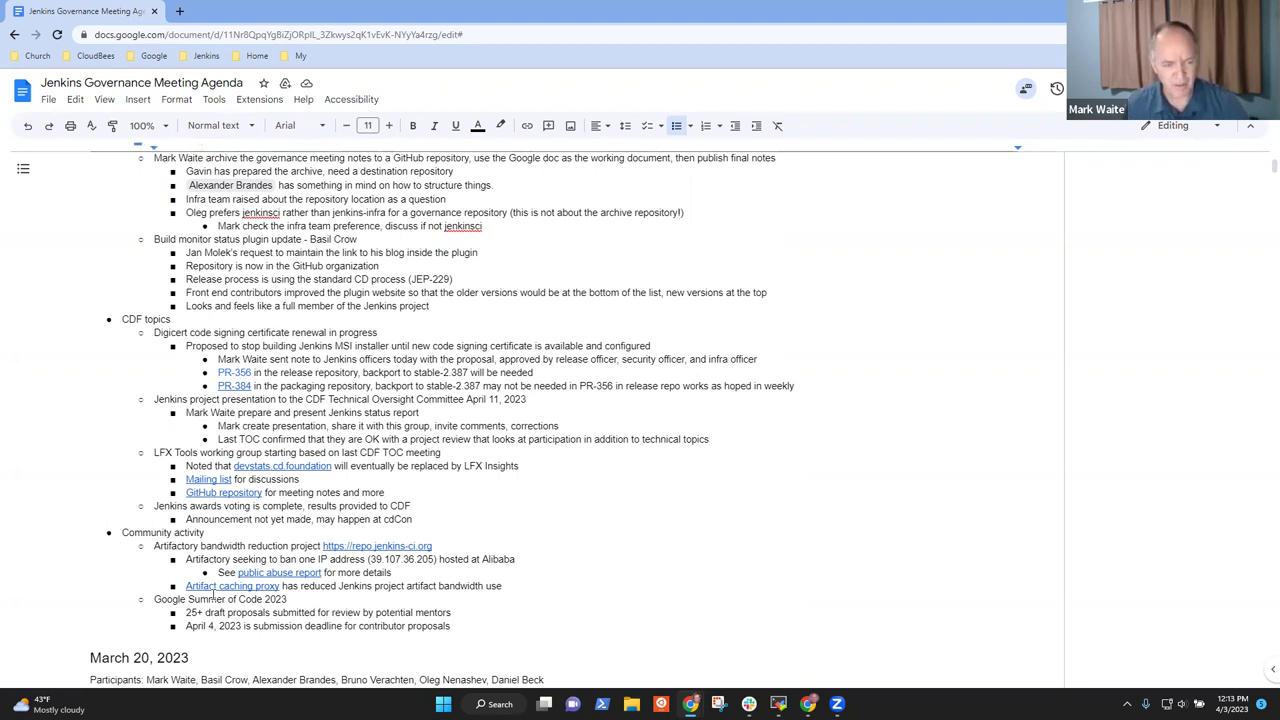
pyautogui.hotkey('shift', 'End')
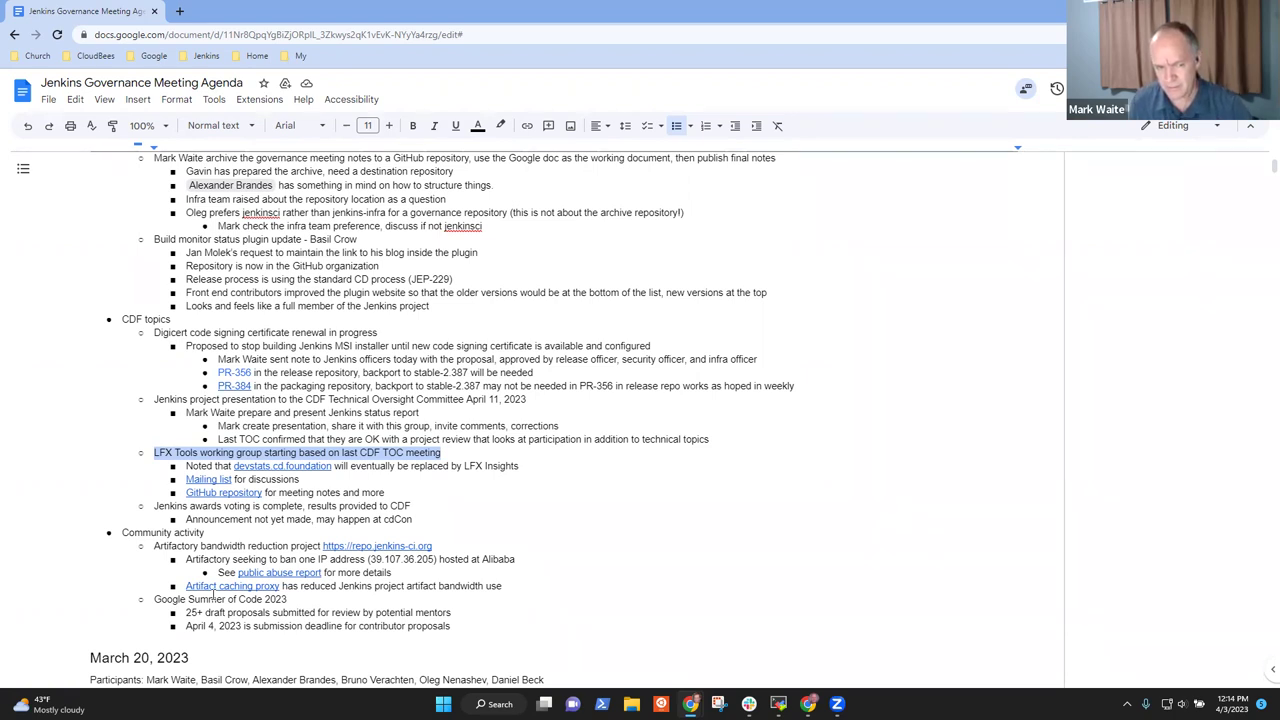
# - Replace "seeking to ban" with "banned" in the Artifactory note about the Alibaba-hosted IP address under Community activity
pyautogui.press('Down')
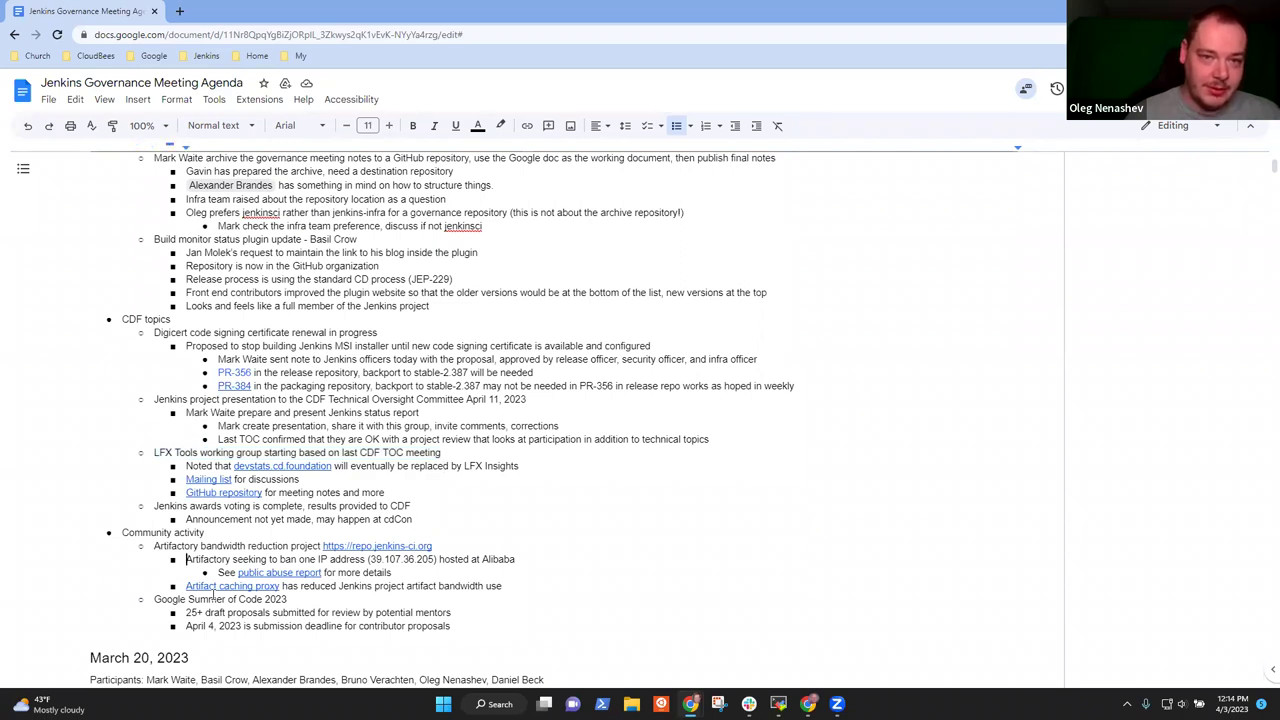
pyautogui.press('Home')
pyautogui.hotkey('shift', 'Right')
pyautogui.hotkey('shift', 'Right')
pyautogui.hotkey('ctrl', 'Right')
pyautogui.hotkey('ctrl', 'shift', 'Right')
pyautogui.hotkey('ctrl', 'shift', 'Right')
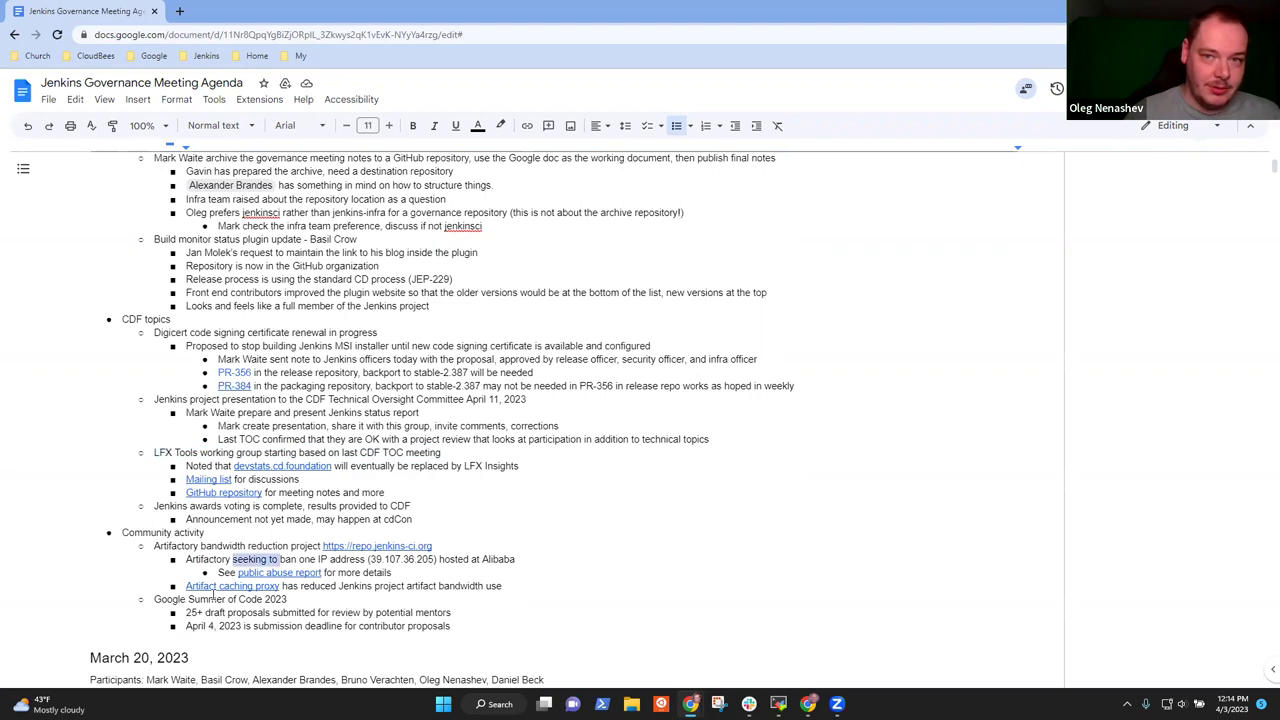
pyautogui.press('Delete')
pyautogui.write('ned')
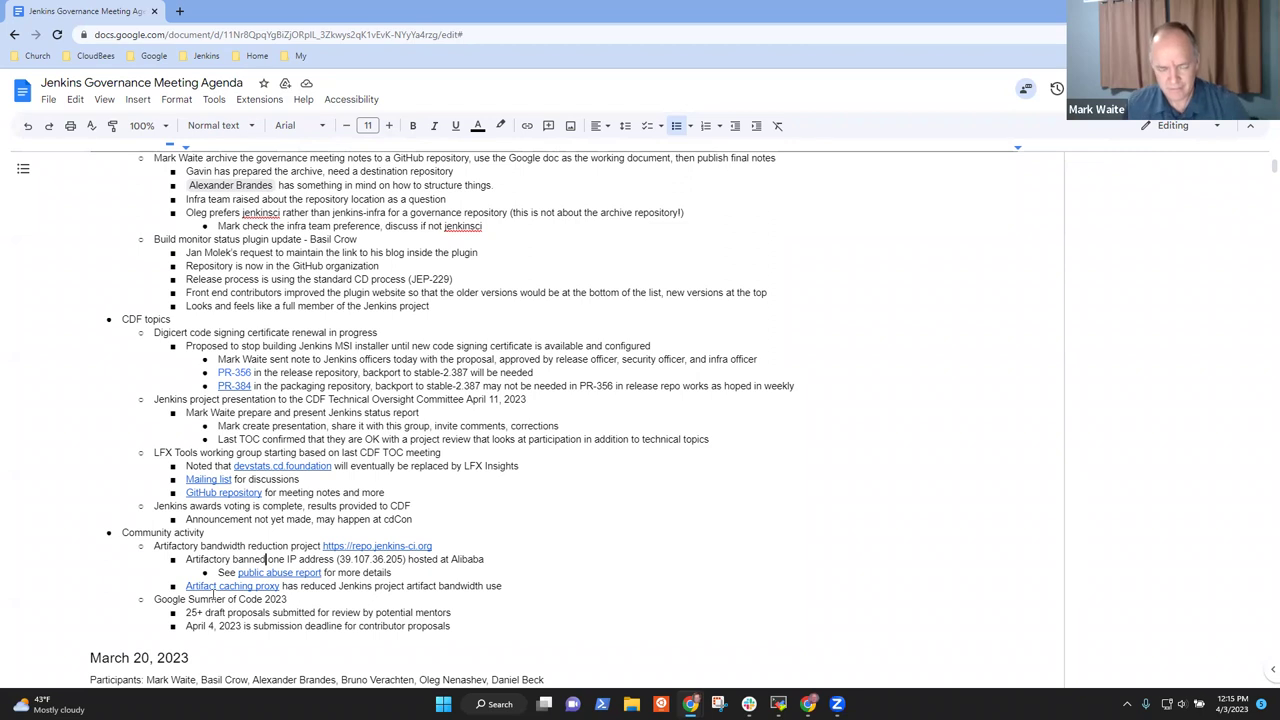
# - Highlight the Community activity heading in the agenda
pyautogui.press('Up')
pyautogui.press('Up')
pyautogui.press('Up')
pyautogui.press('Up')
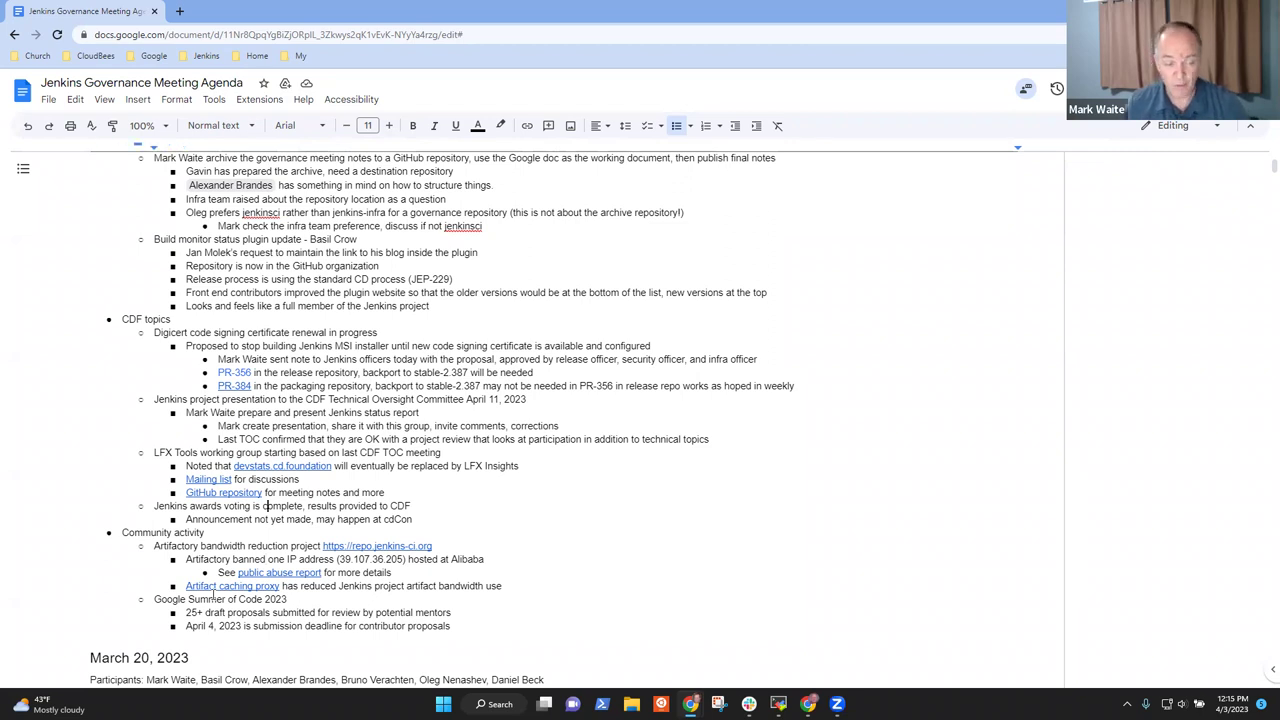
pyautogui.press('Down')
pyautogui.press('Down')
pyautogui.press('Home')
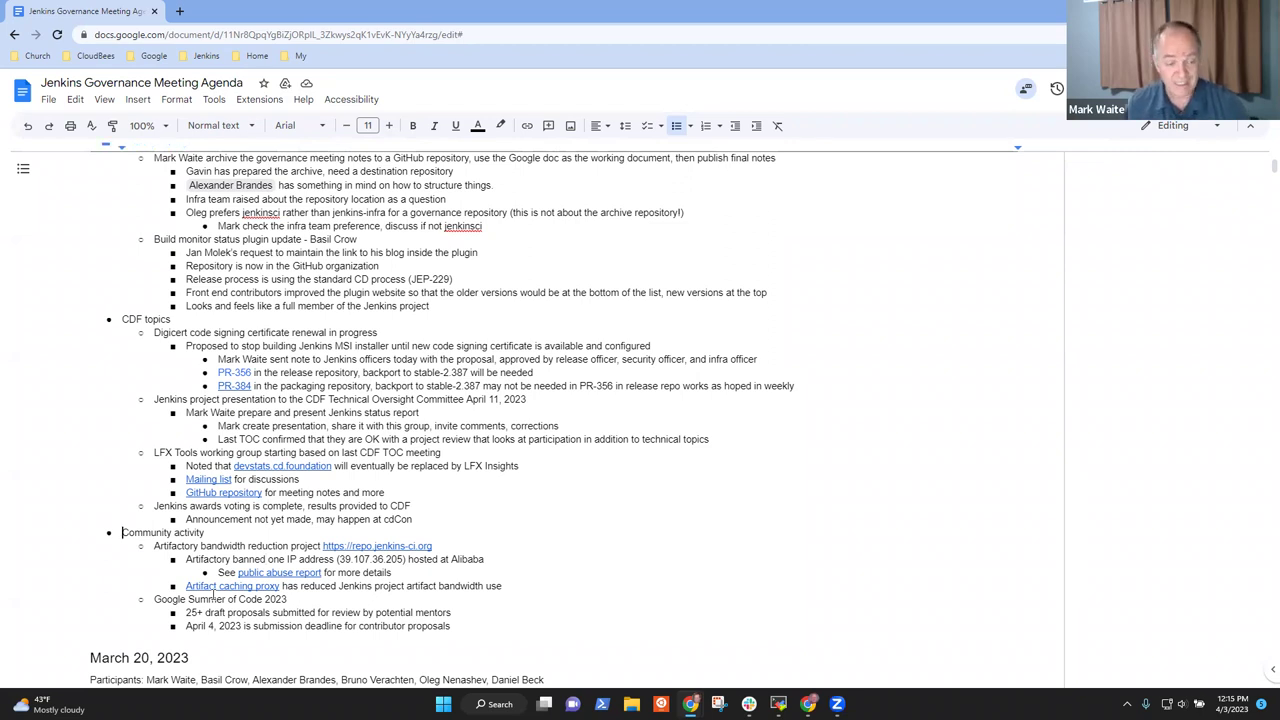
pyautogui.hotkey('shift', 'End')
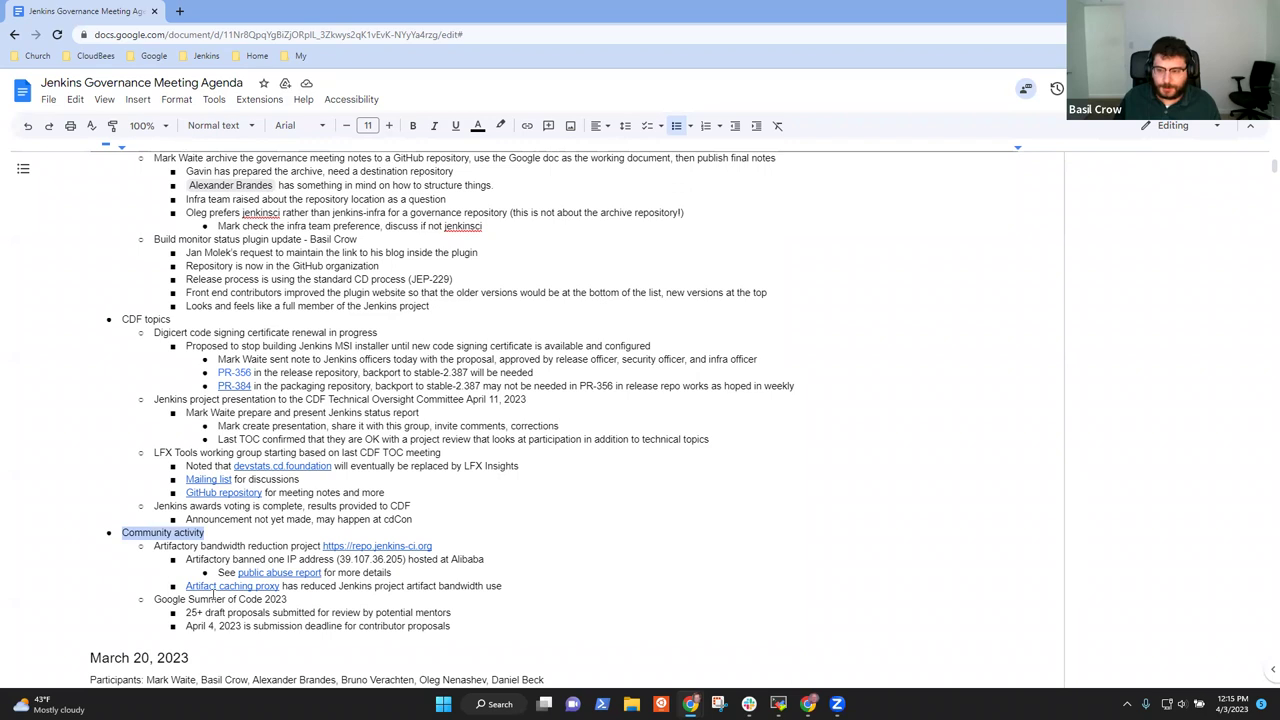
# - Add the CDF topics item "PGP key expired on the debian repository" after the Digicert notes, with an empty sub-bullet beneath it
pyautogui.press('Up')
pyautogui.press('Up')
pyautogui.press('Up')
pyautogui.press('Up')
pyautogui.press('Up')
pyautogui.press('Up')
pyautogui.press('Up')
pyautogui.press('Up')
pyautogui.press('Up')
pyautogui.press('Up')
pyautogui.press('Up')
pyautogui.press('Up')
pyautogui.press('Down')
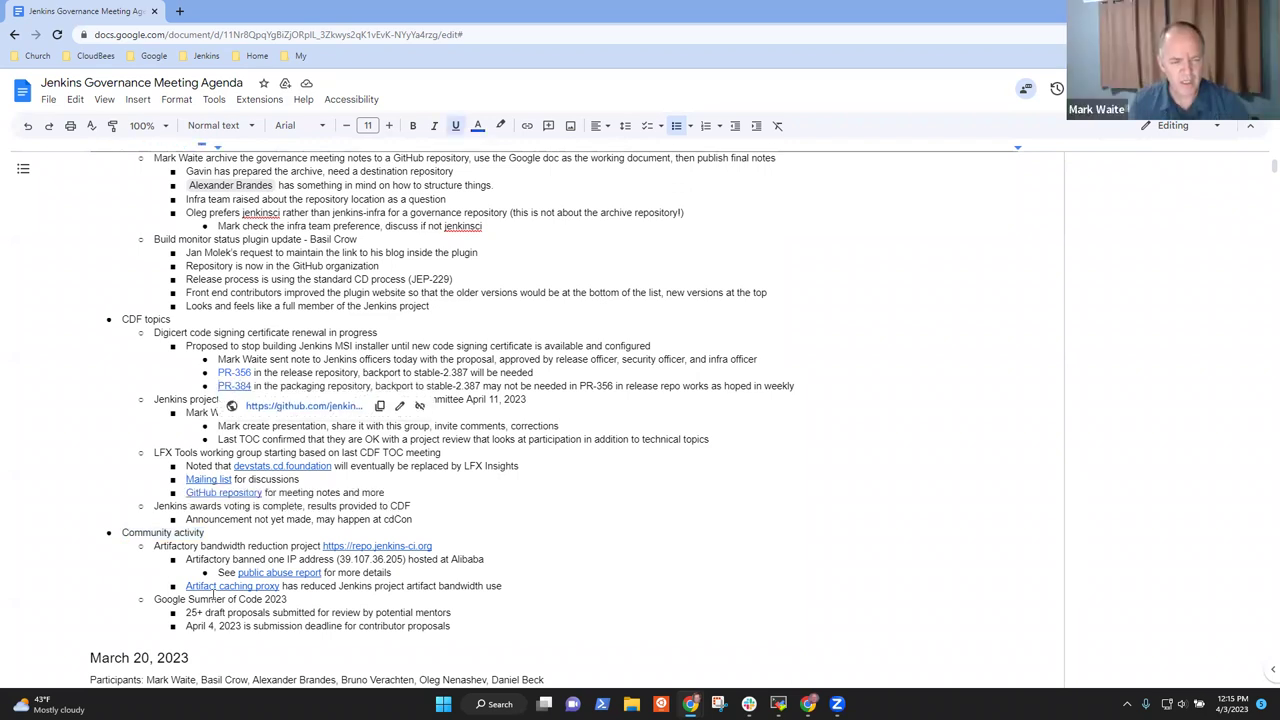
pyautogui.press('Down')
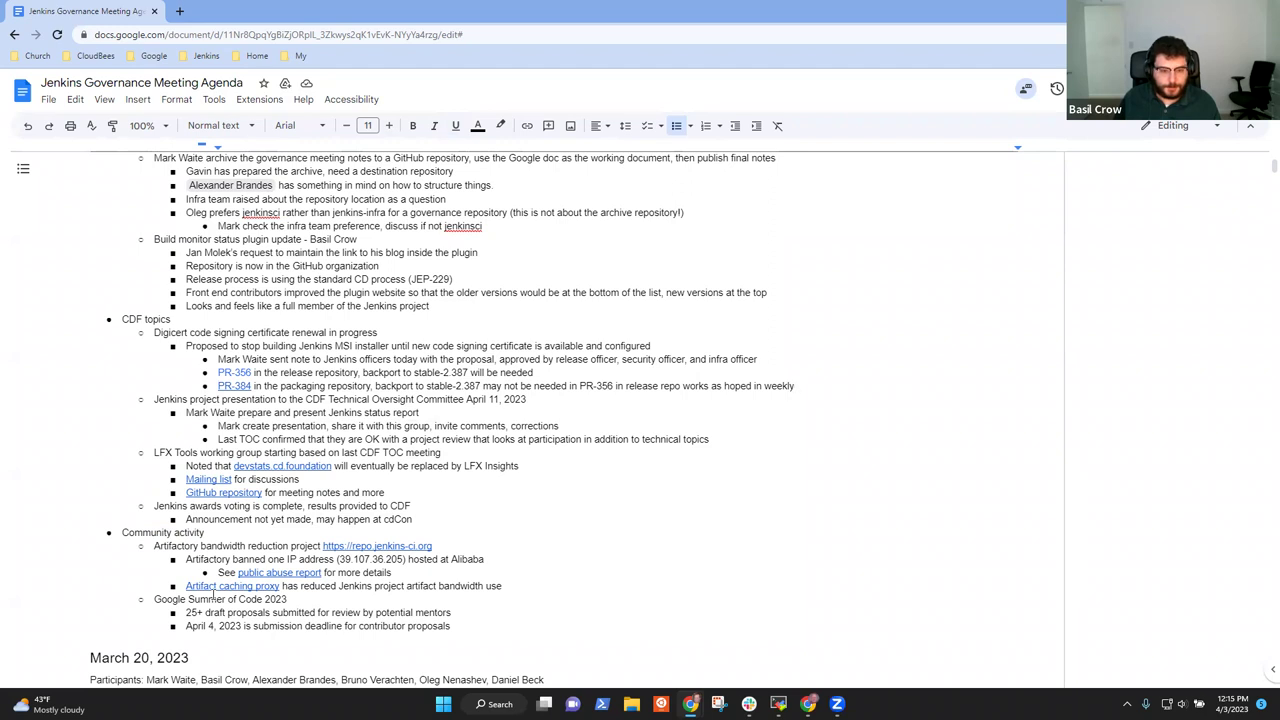
pyautogui.press('Return')
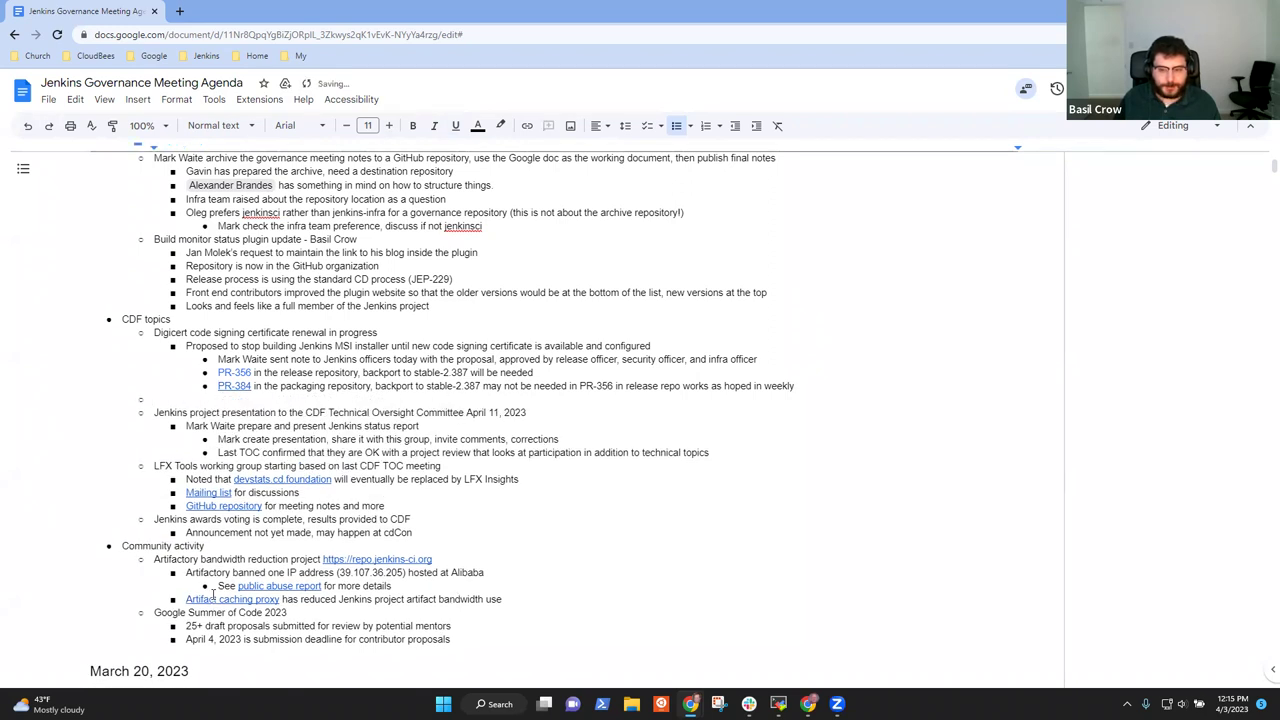
pyautogui.write('Signed')
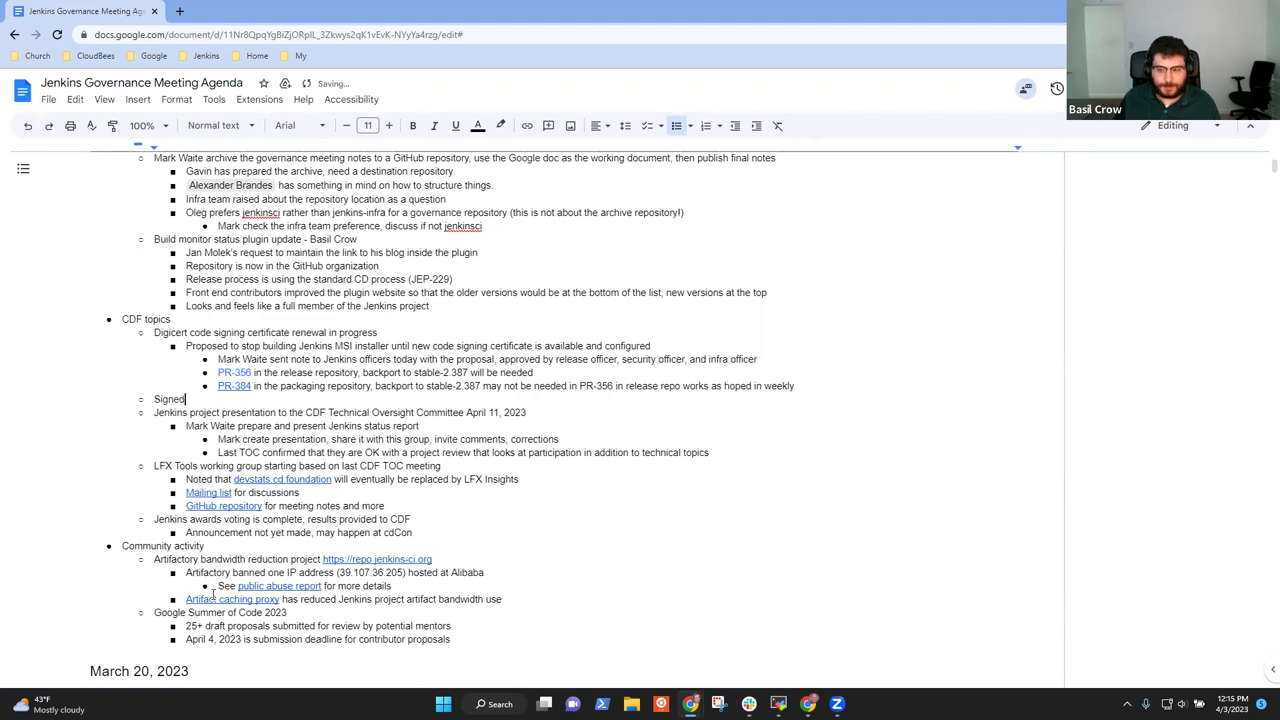
pyautogui.hotkey('ctrl', 'BackSpace')
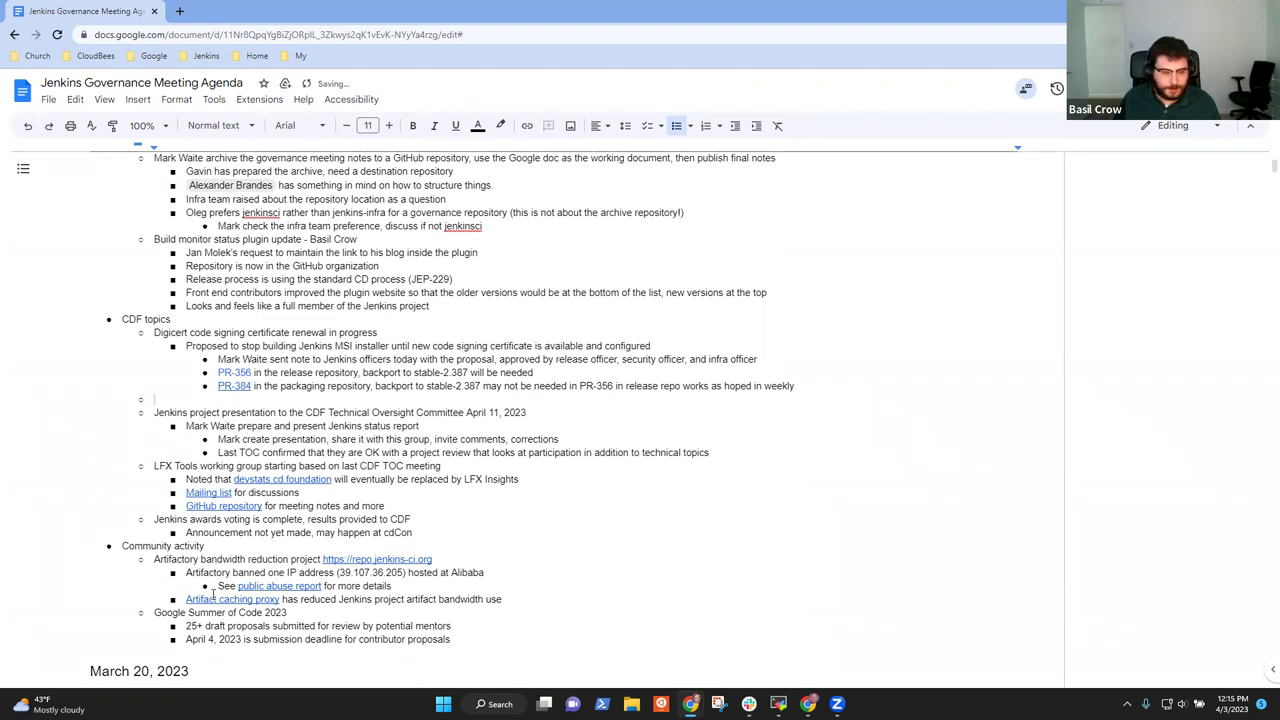
pyautogui.write('PGP')
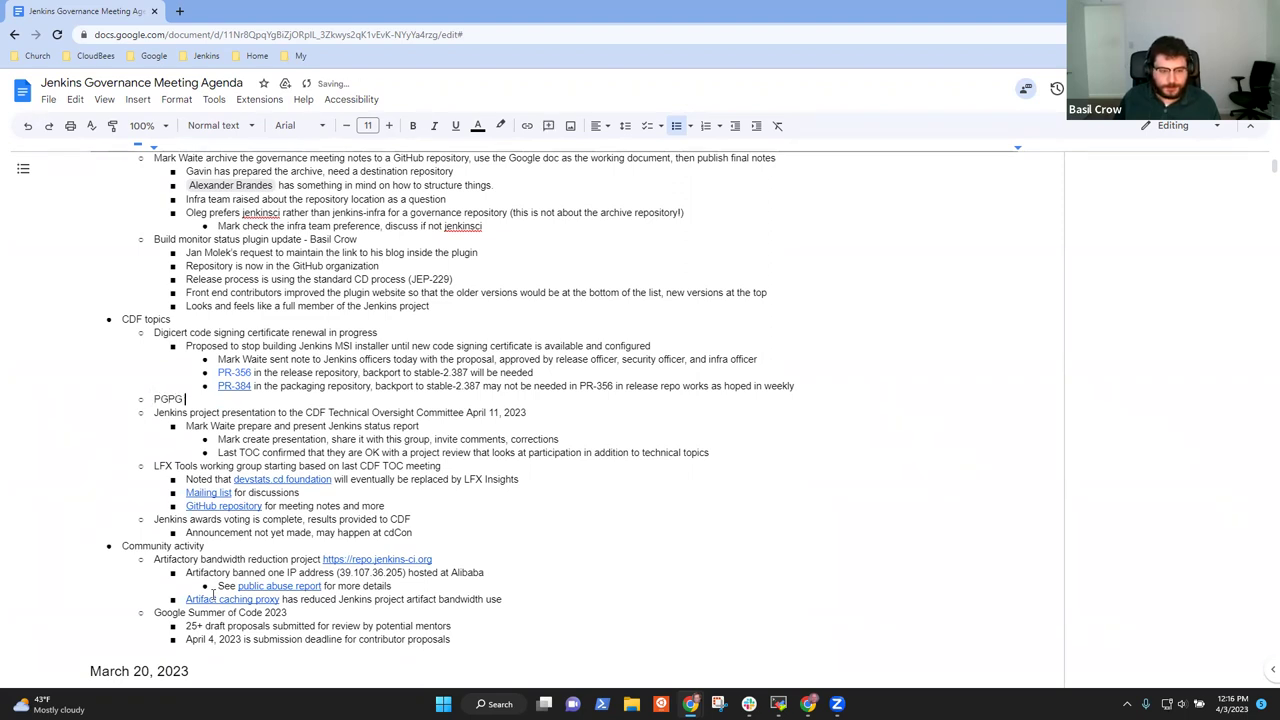
pyautogui.write(' key o')
pyautogui.press('BackSpace')
pyautogui.write('expired on the')
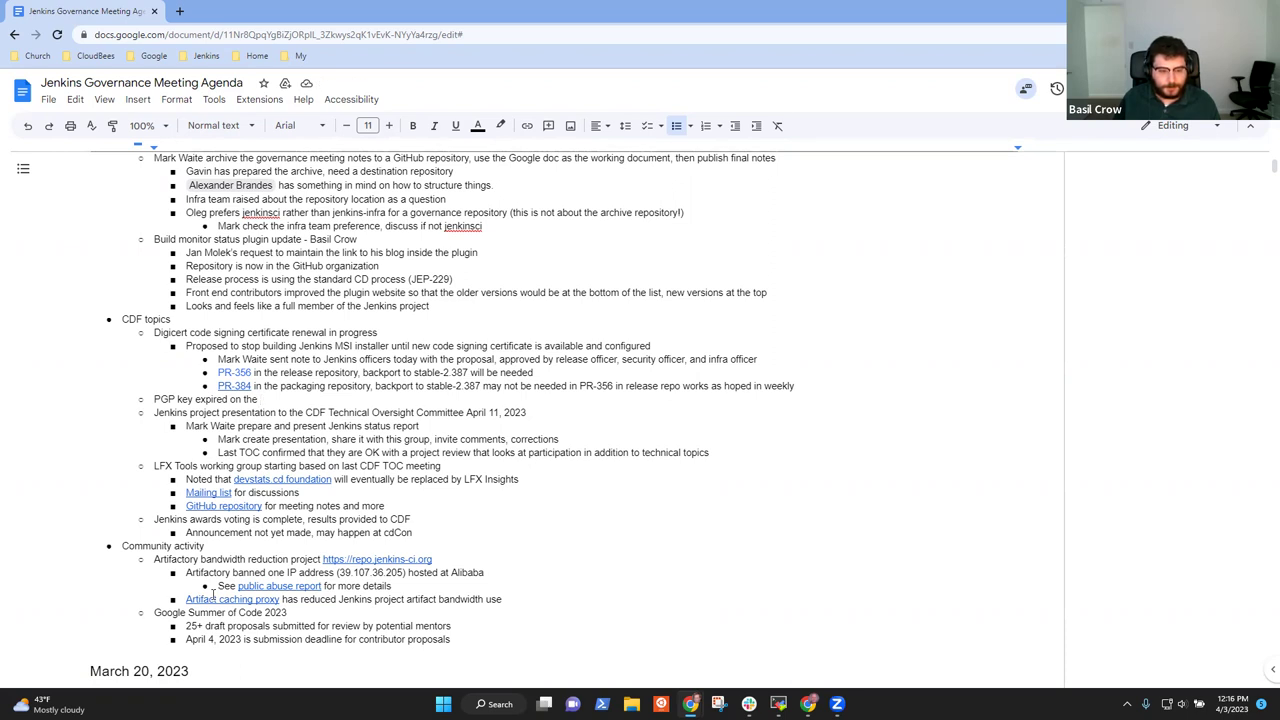
pyautogui.write('debian')
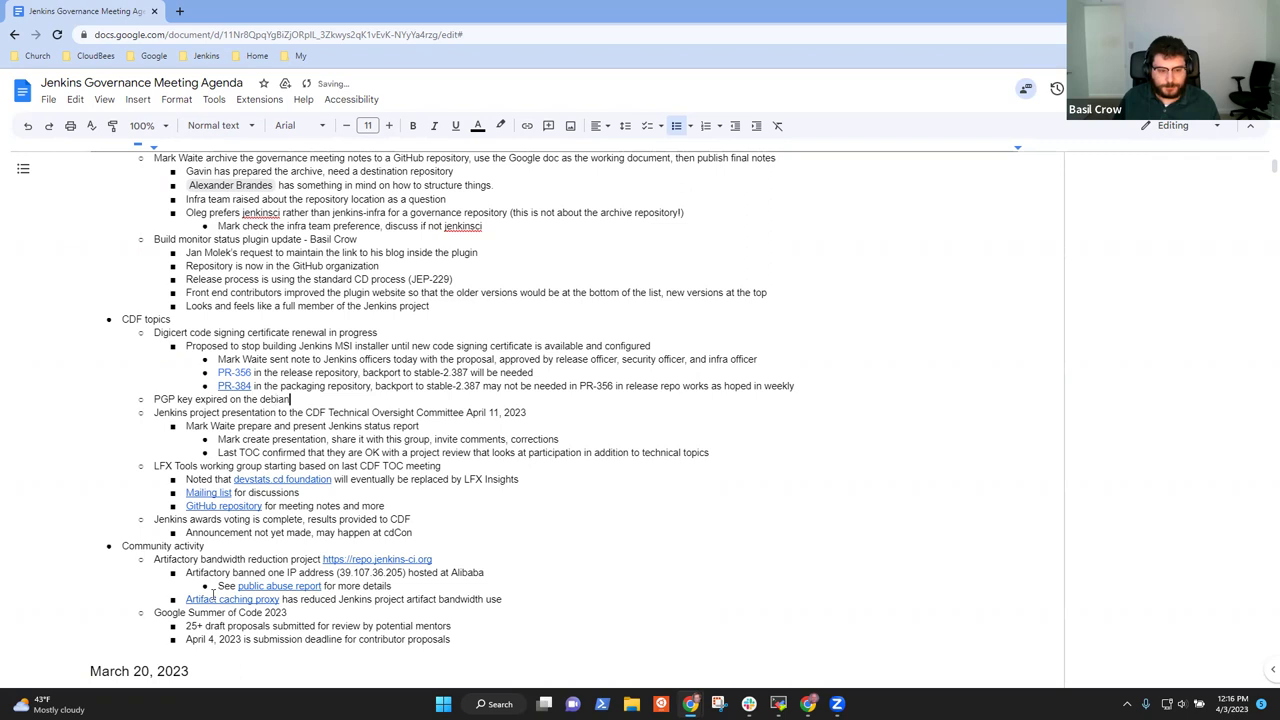
pyautogui.write(' repository')
pyautogui.press('Return')
pyautogui.press('Tab')
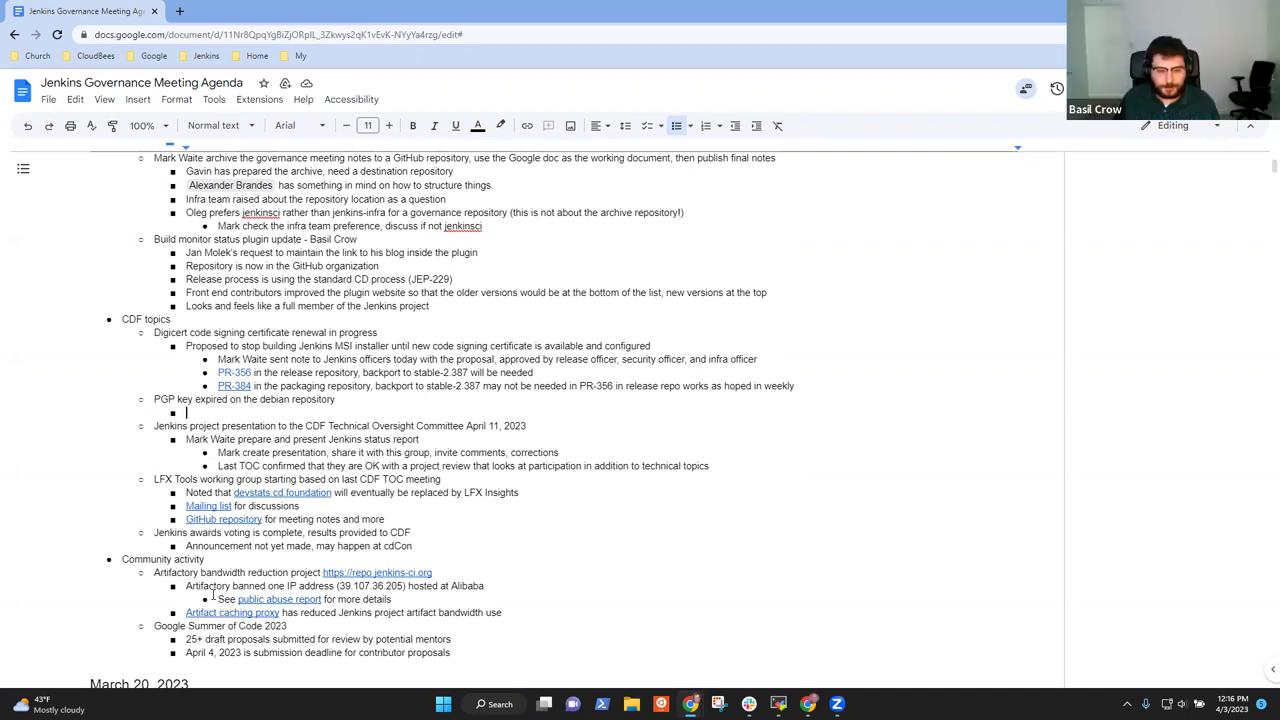
# - Capitalize "Debian" in the PGP key item and return to its empty sub-bullet
pyautogui.press('Up')
pyautogui.hotkey('ctrl', 'Right')
pyautogui.hotkey('ctrl', 'Right')
pyautogui.hotkey('ctrl', 'Right')
pyautogui.press('Delete')
pyautogui.write('D')
pyautogui.press('Down')
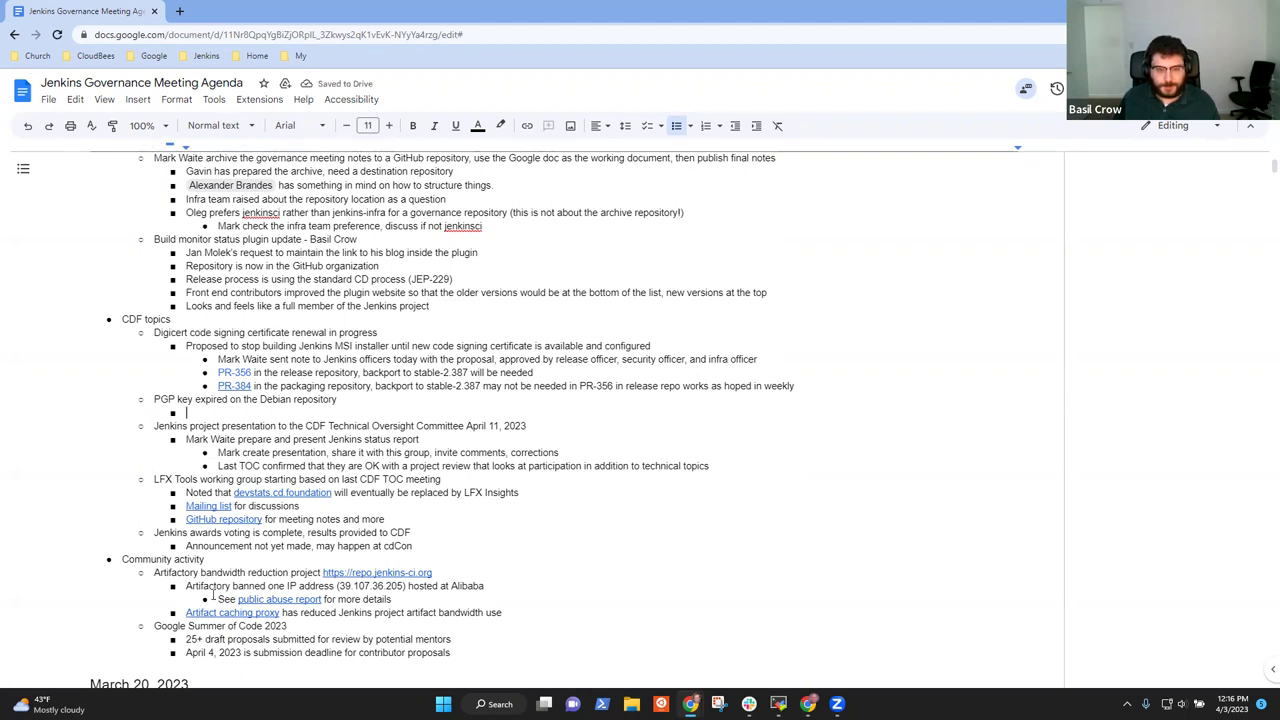
pyautogui.write('New')
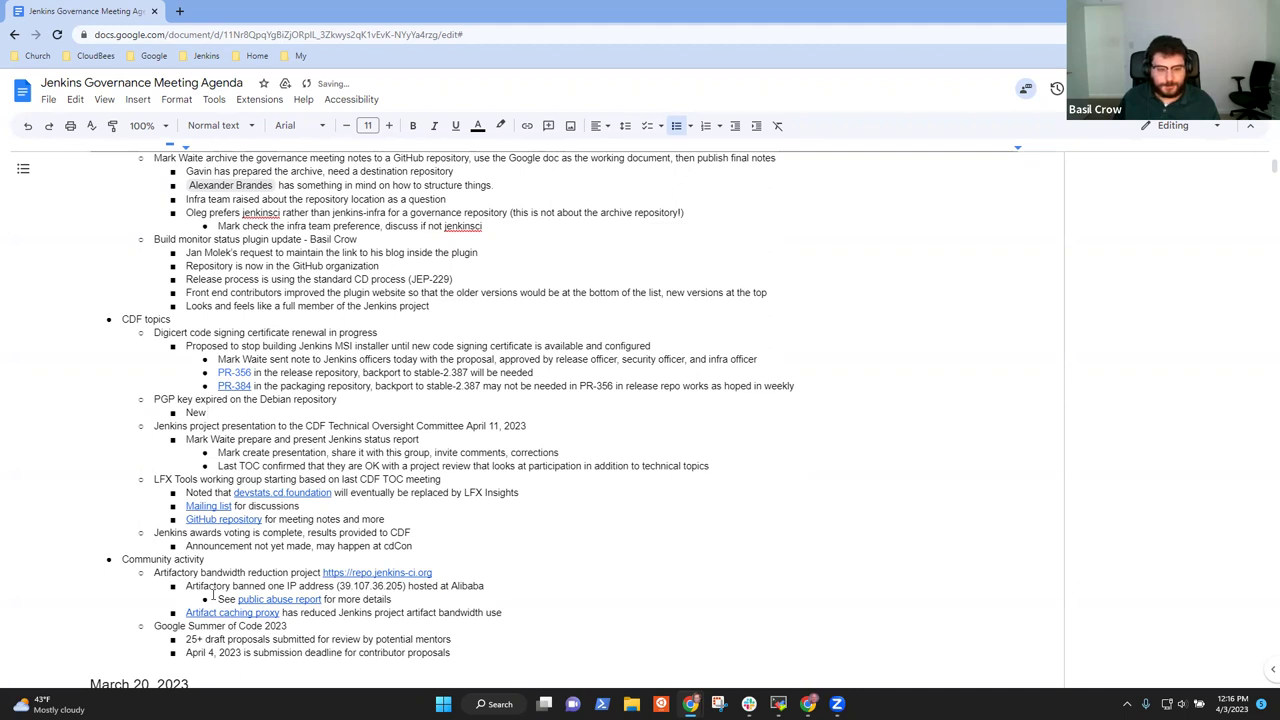
pyautogui.write(' key')
pyautogui.hotkey('ctrl', 'BackSpace')
pyautogui.write('key')
pyautogui.press('BackSpace')
pyautogui.press('BackSpace')
pyautogui.press('BackSpace')
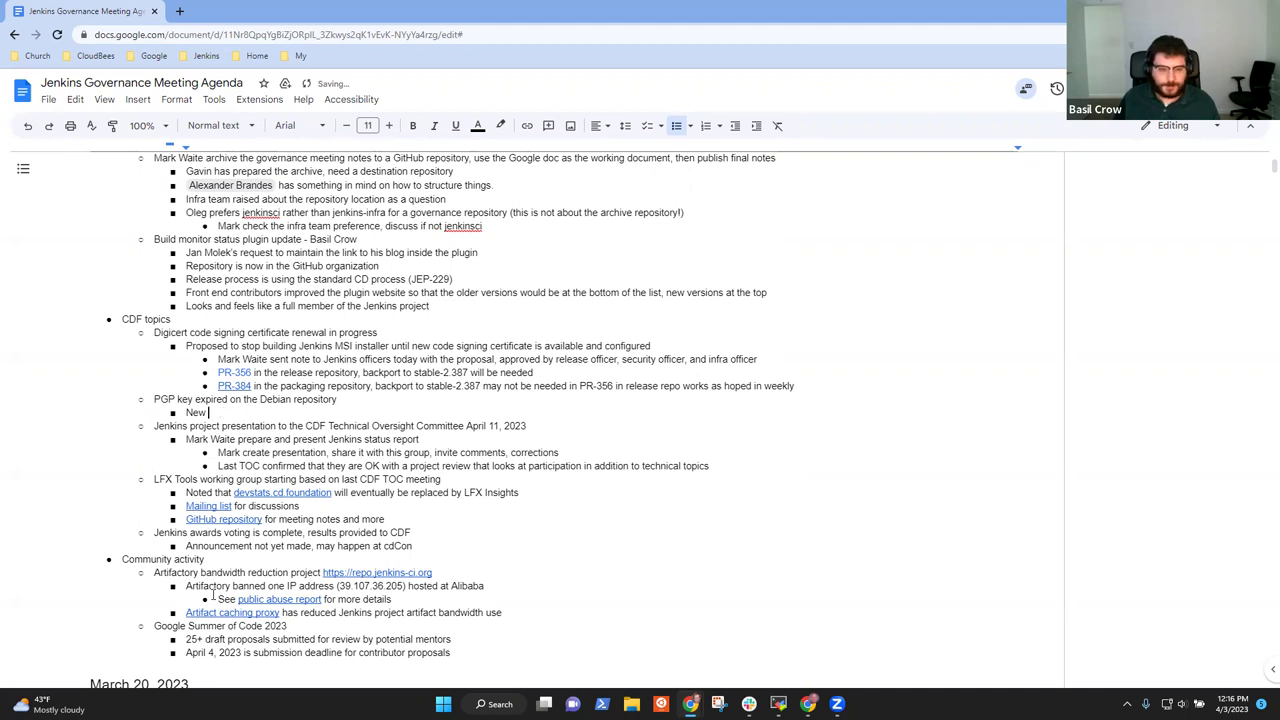
pyautogui.hotkey('ctrl', 'BackSpace')
# - Write "Debian allows re-signing of old releases with a new key" in the sub-bullet under the PGP key item
pyautogui.write('Deb')
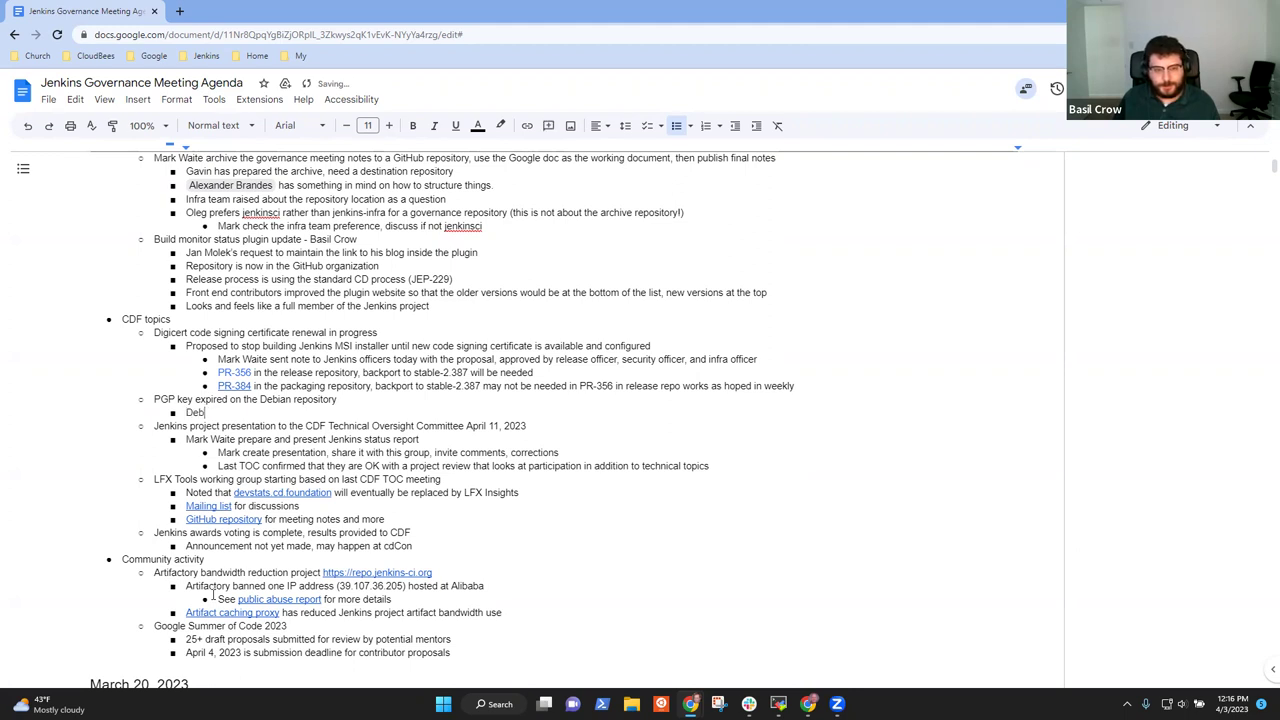
pyautogui.write('ian')
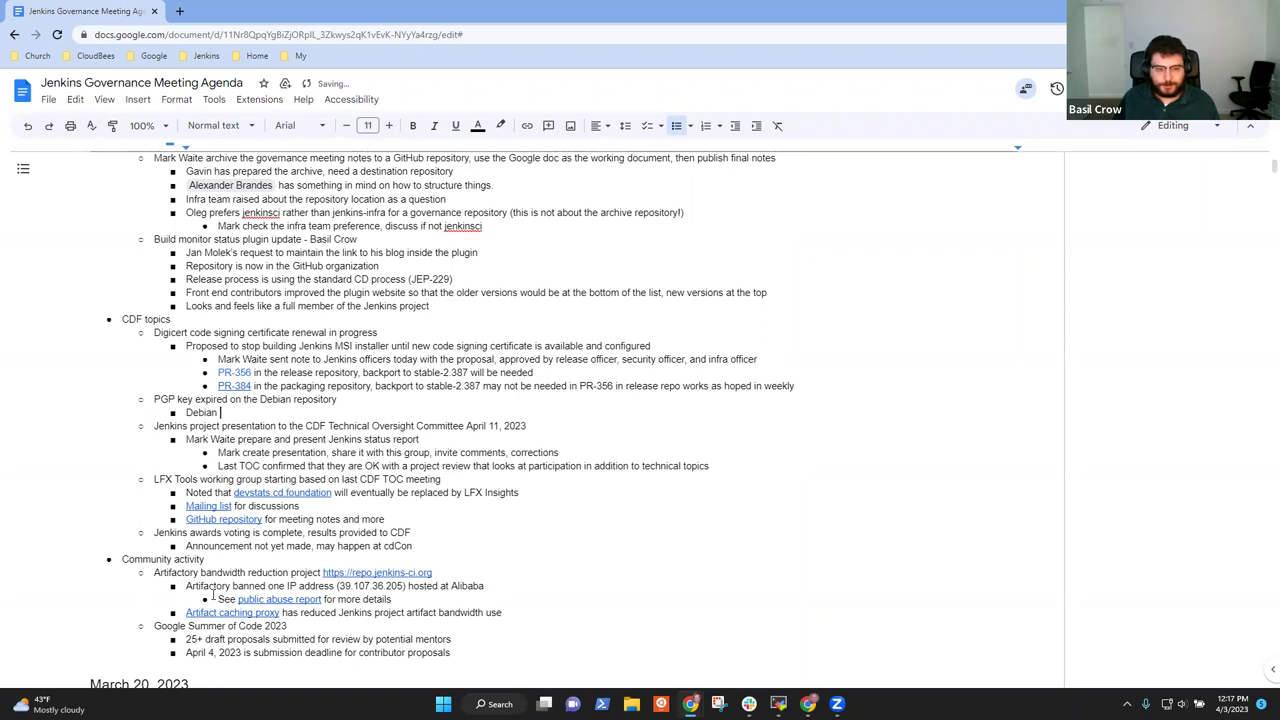
pyautogui.write('allows re')
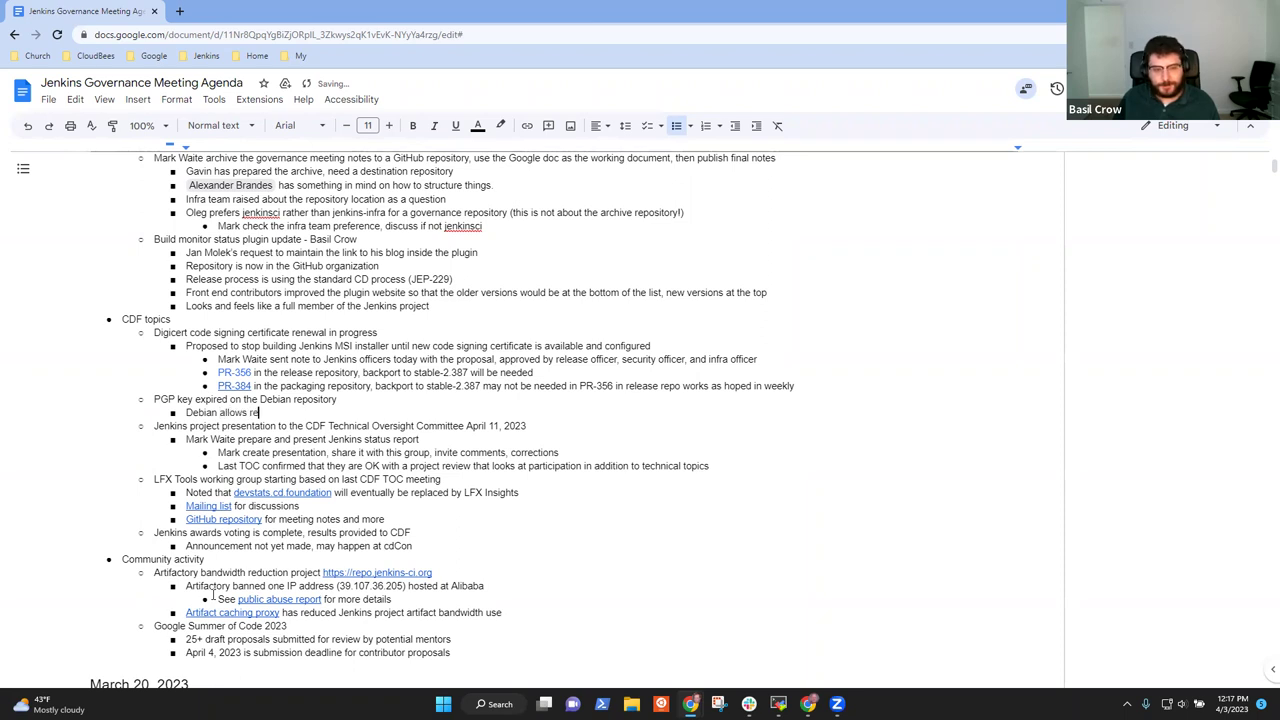
pyautogui.write('-signing o')
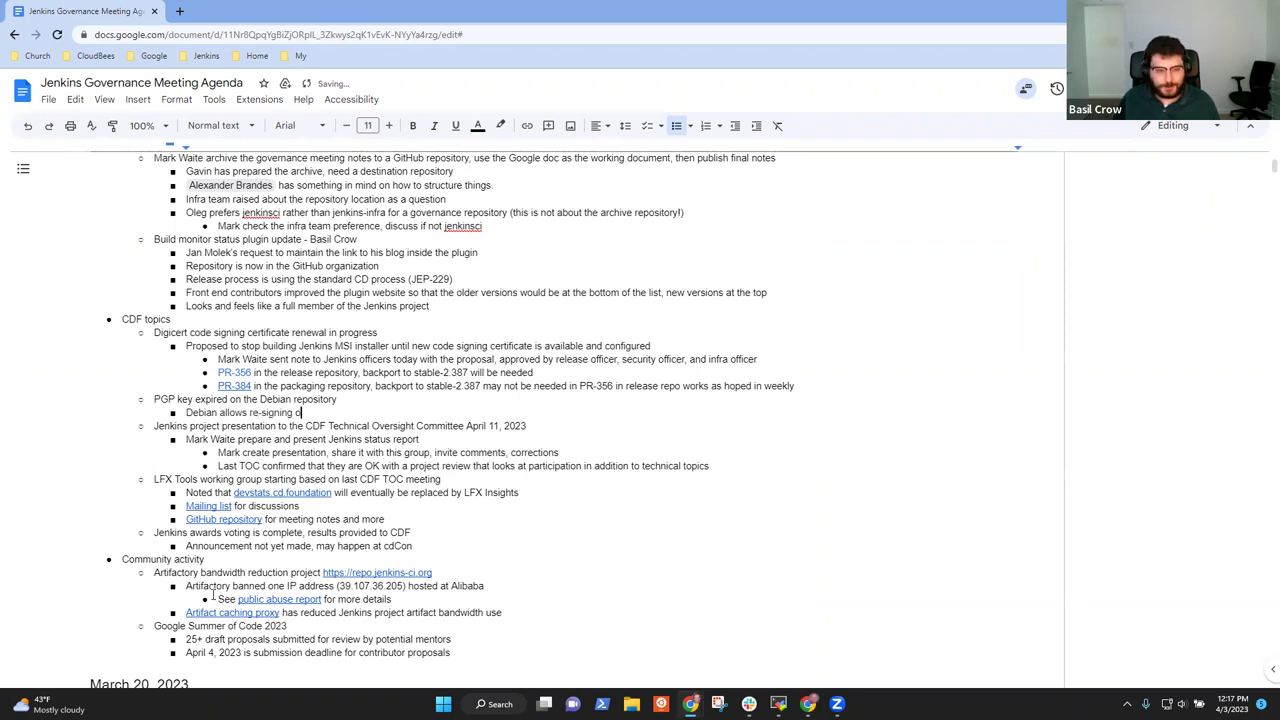
pyautogui.write('f old rel')
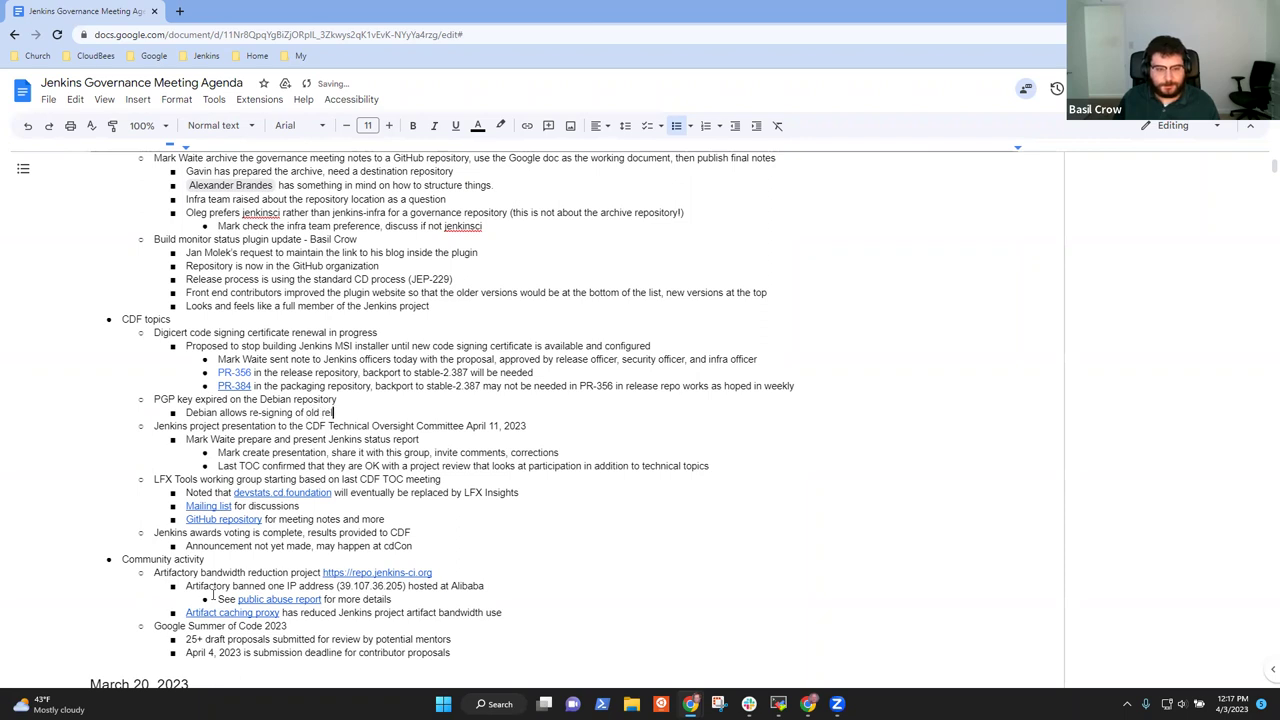
pyautogui.write('eases with a new key')
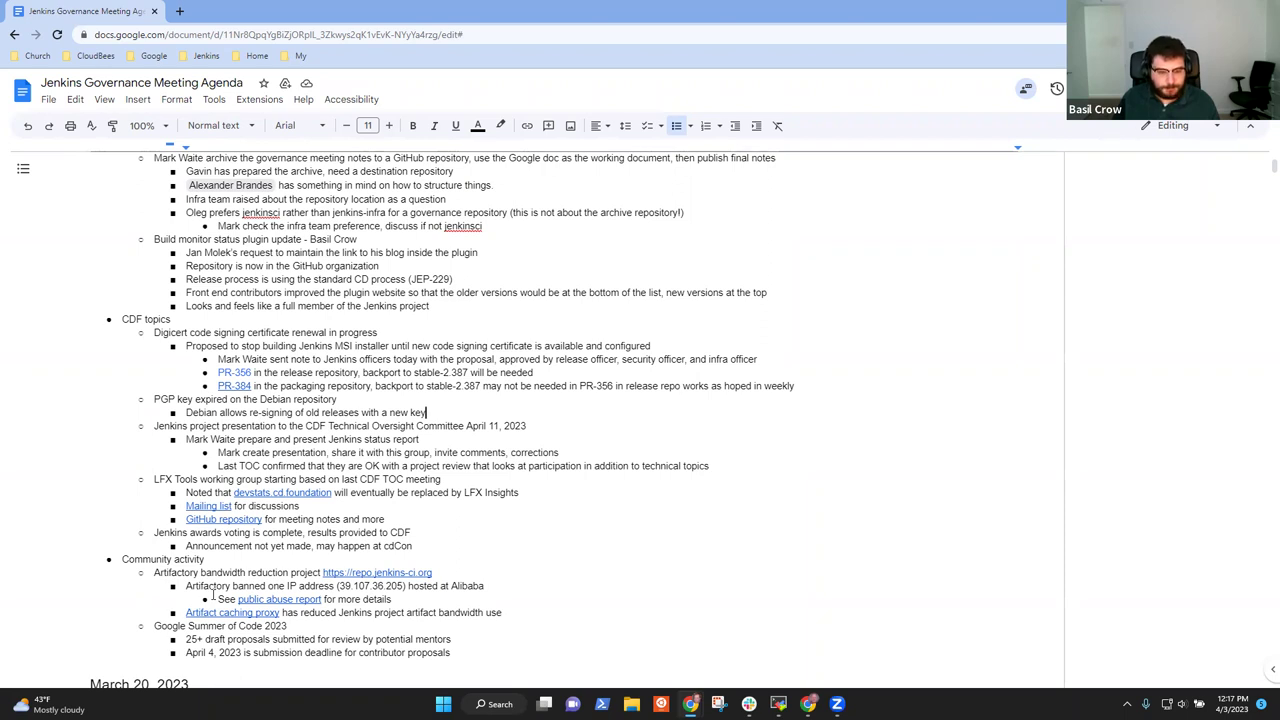
# - Add a second sub-bullet under the PGP key item reading "Debian allows signing of packages with multiple keys"
pyautogui.press('Return')
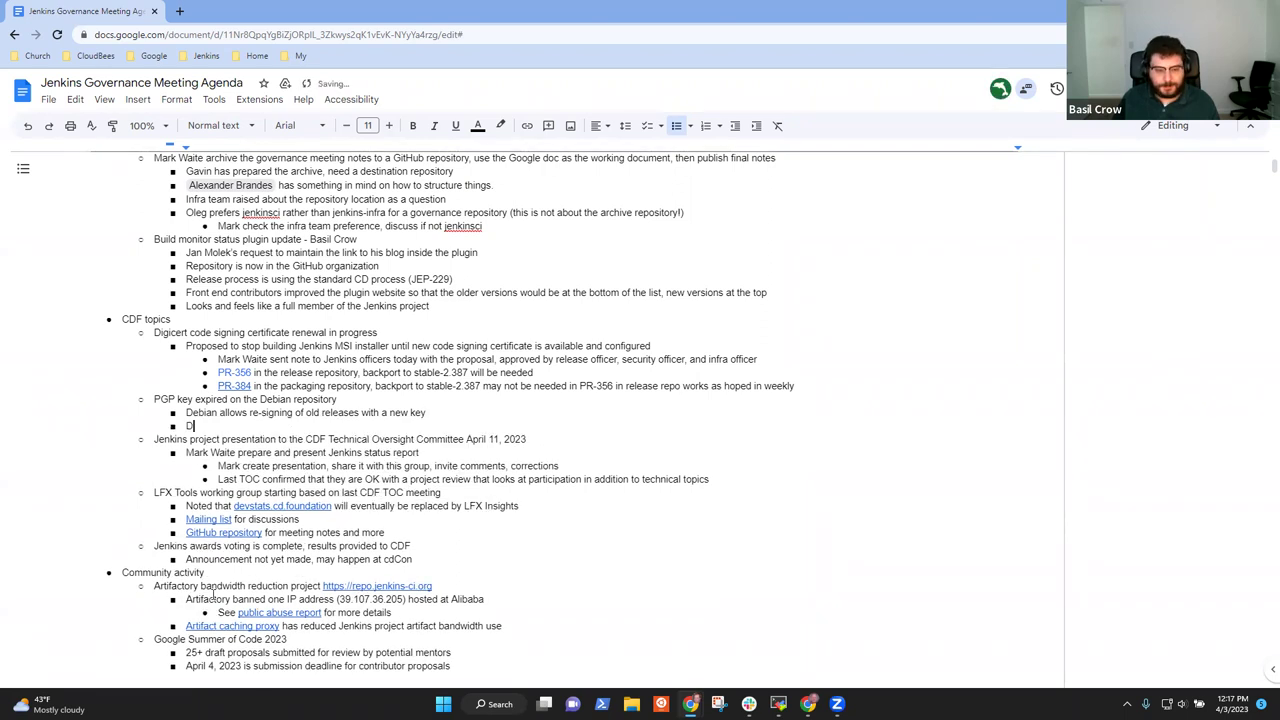
pyautogui.write('Debian allows signing of ')
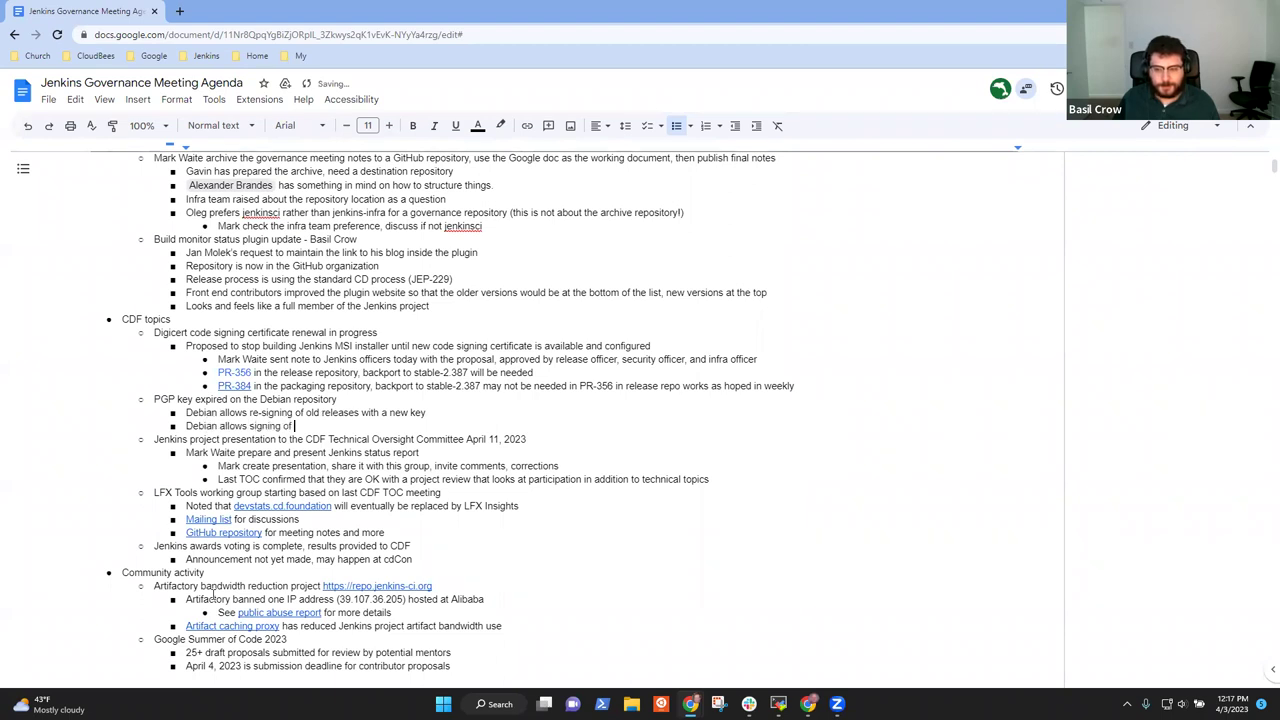
pyautogui.write('applications')
pyautogui.hotkey('ctrl', 'BackSpace')
pyautogui.write('packages with ')
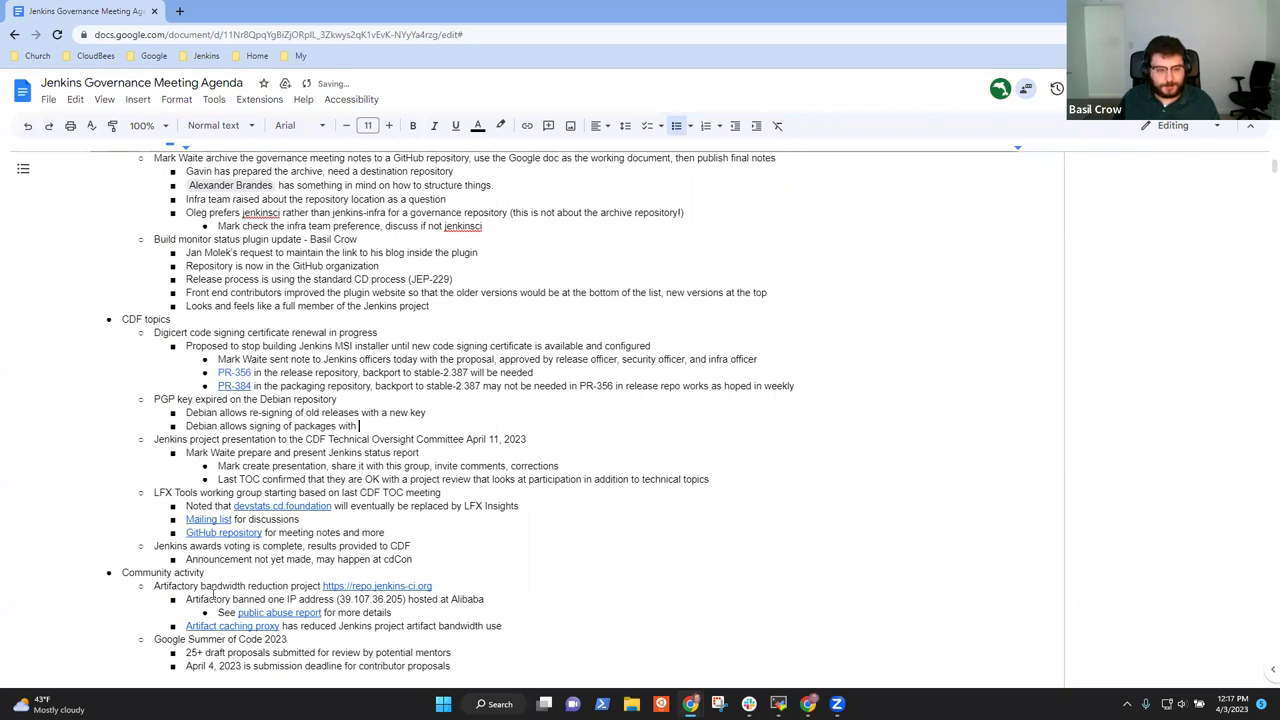
pyautogui.write('multiple keys')
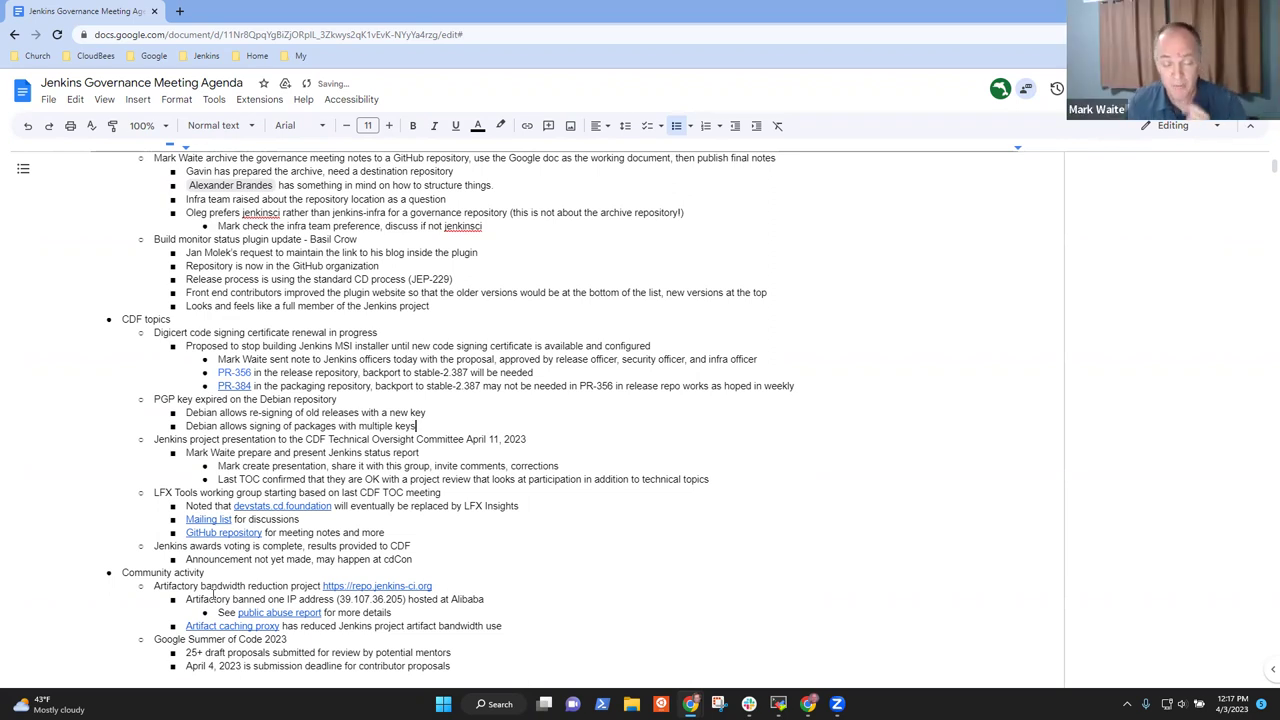
# - Highlight the note about re-signing old releases, followed by the note about signing packages with multiple keys
pyautogui.press('Up')
pyautogui.hotkey('shift', 'Home')
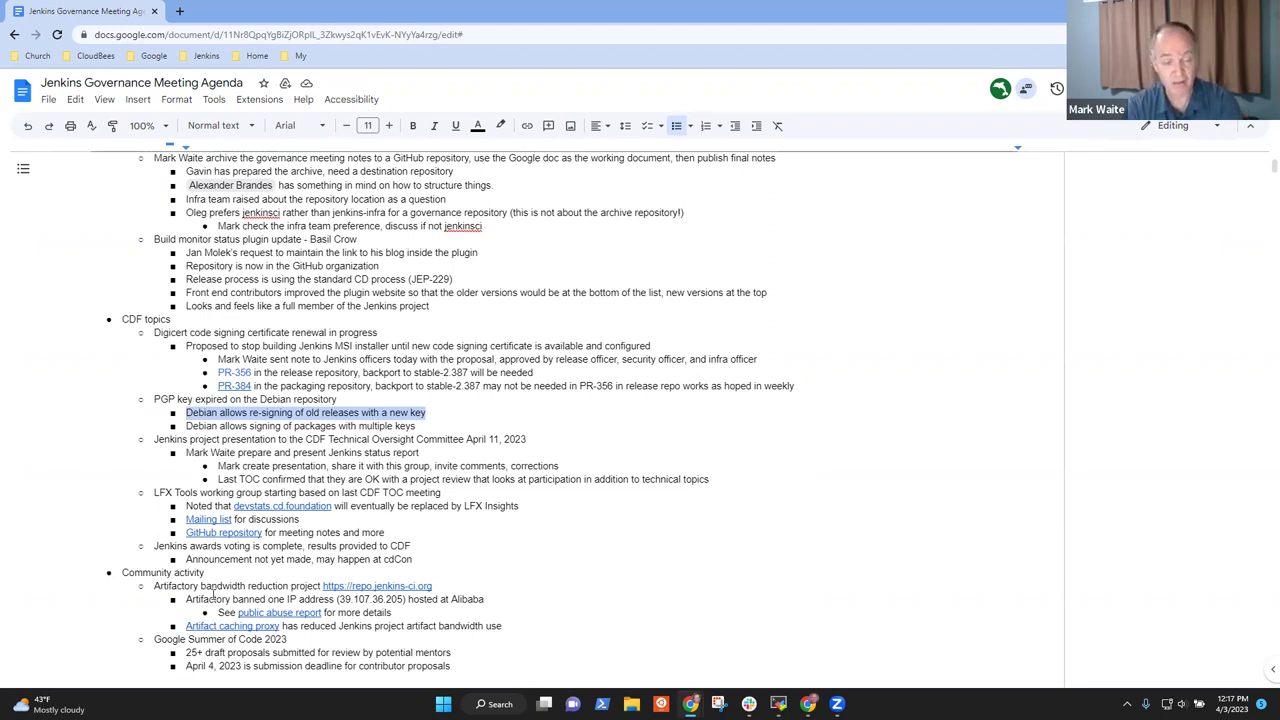
pyautogui.press('Down')
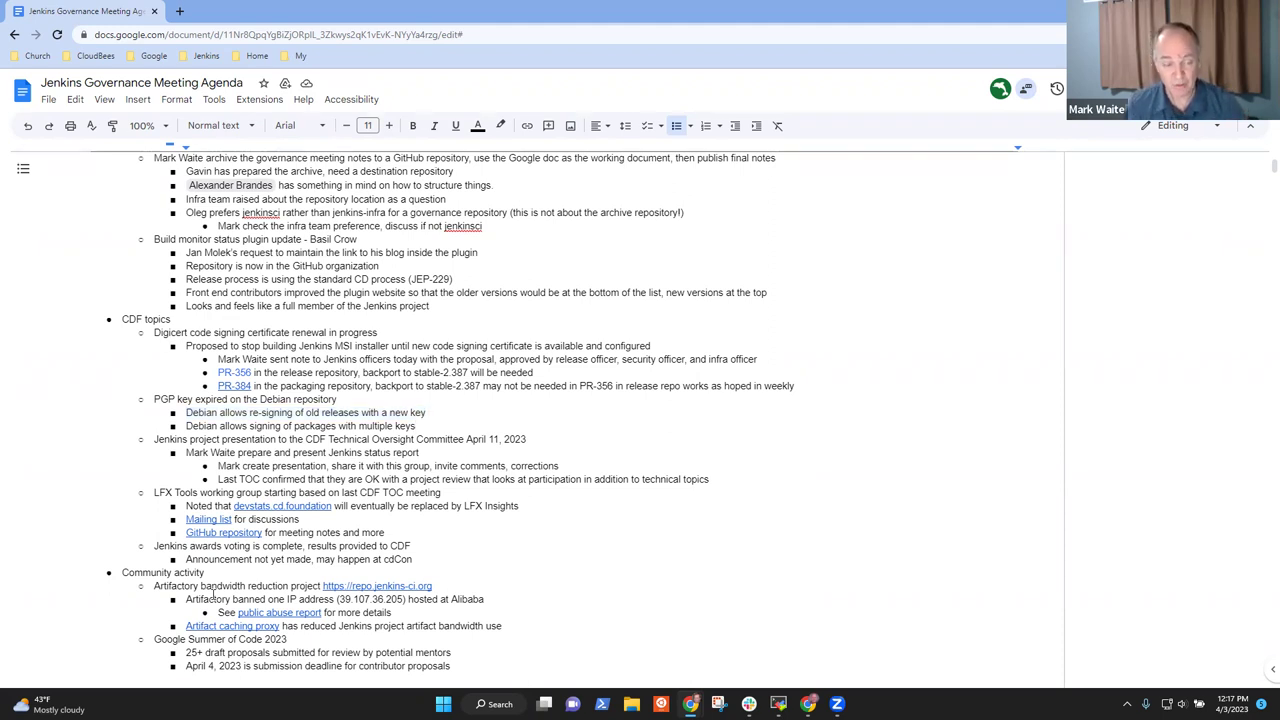
pyautogui.hotkey('shift', 'End')
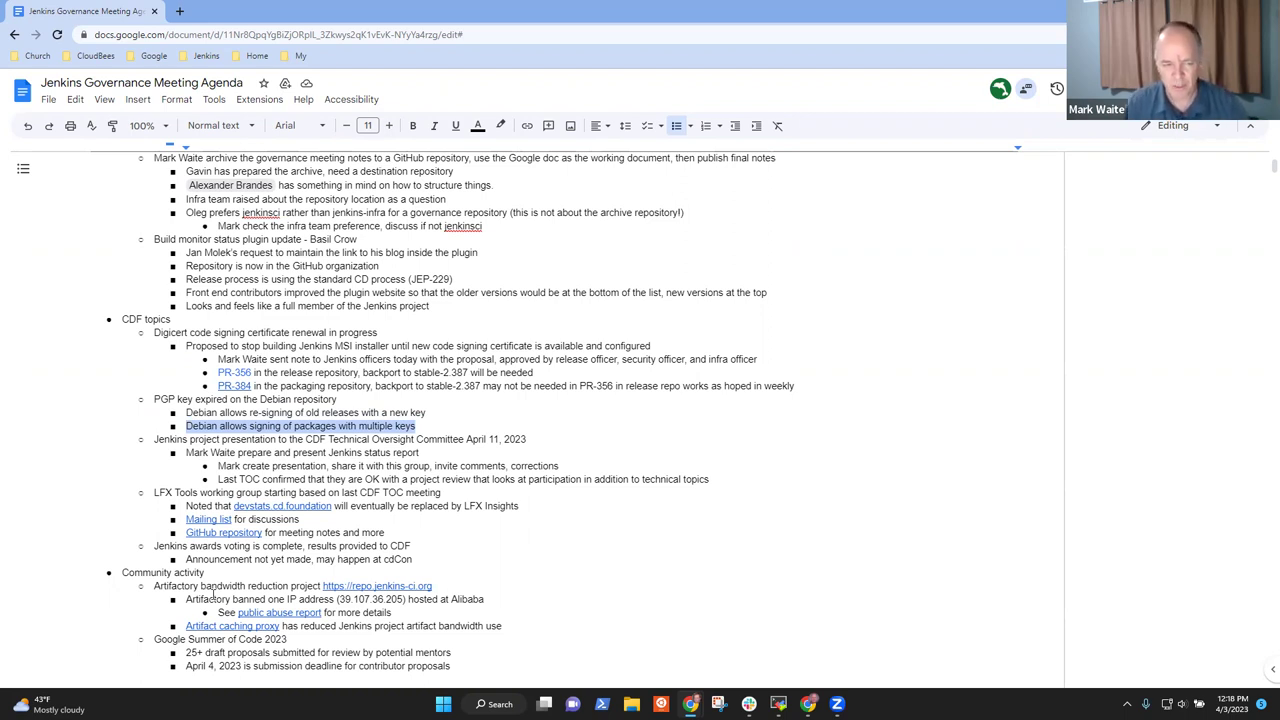
pyautogui.press('Right')
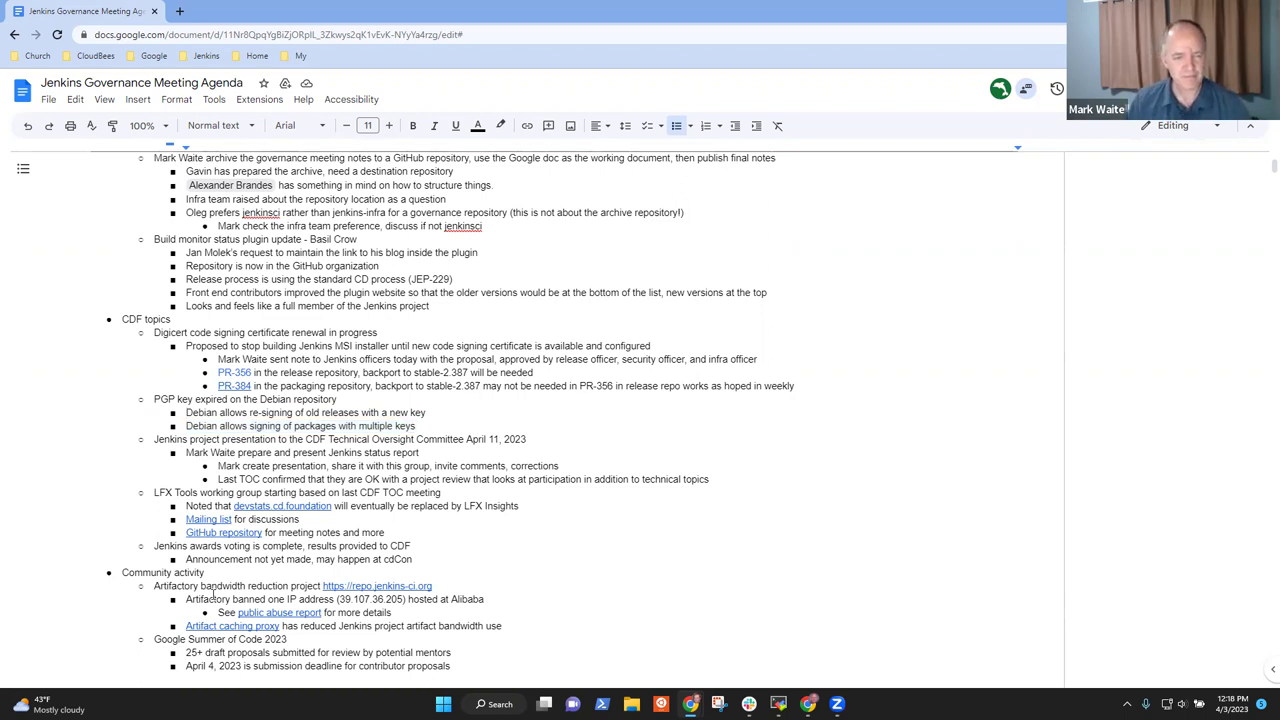
# - Add a sub-bullet under the PGP key item reading "Very painful to the users that we did not handle the transition well"
pyautogui.press('Return')
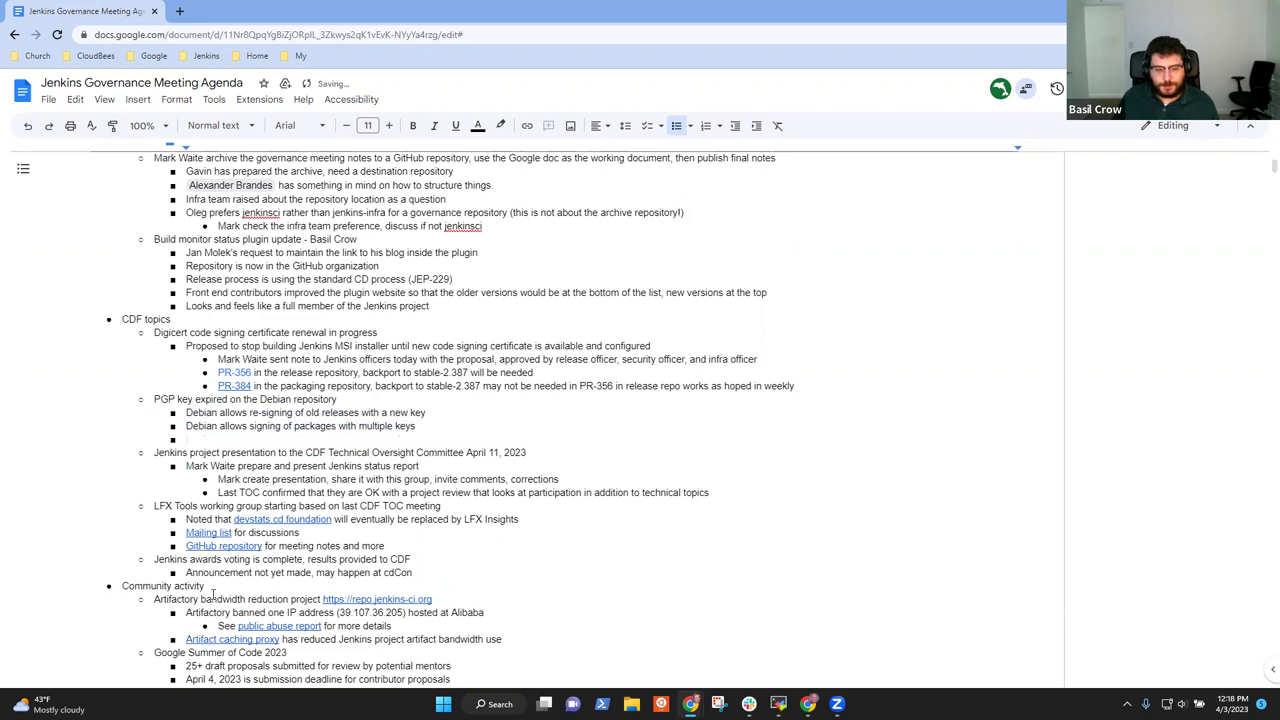
pyautogui.write('Very painful')
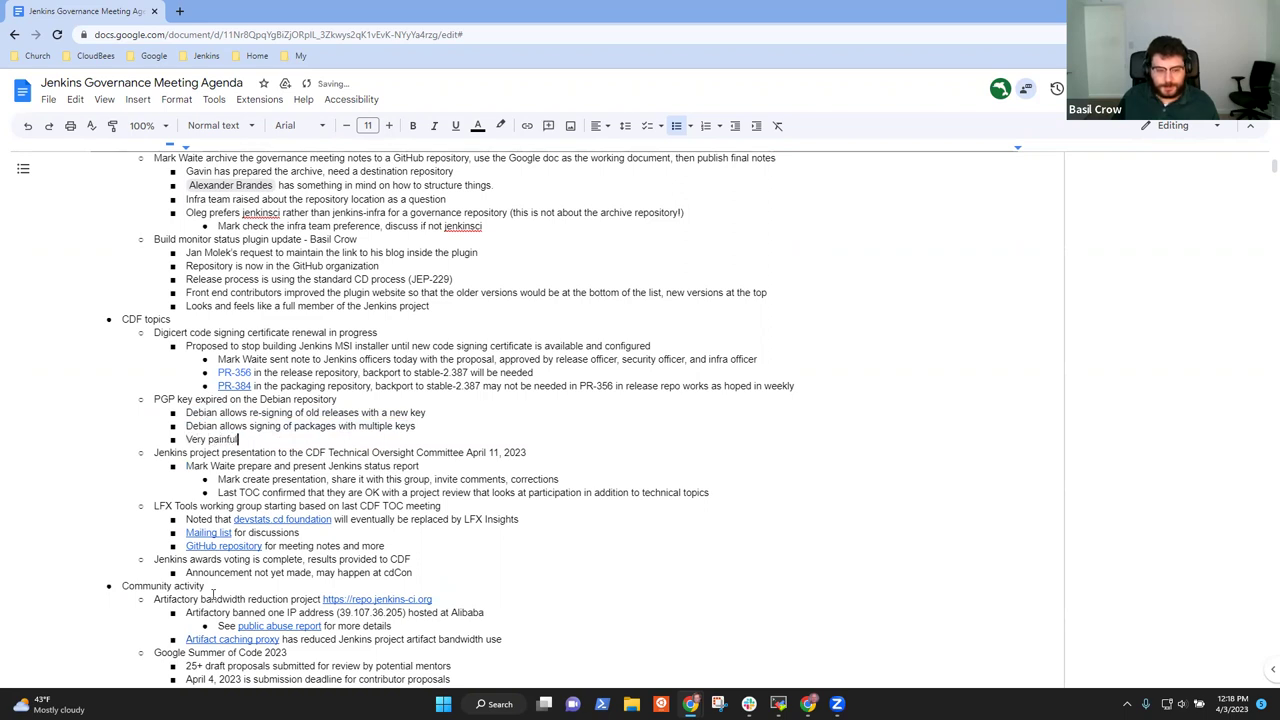
pyautogui.write(' to the users that we d')
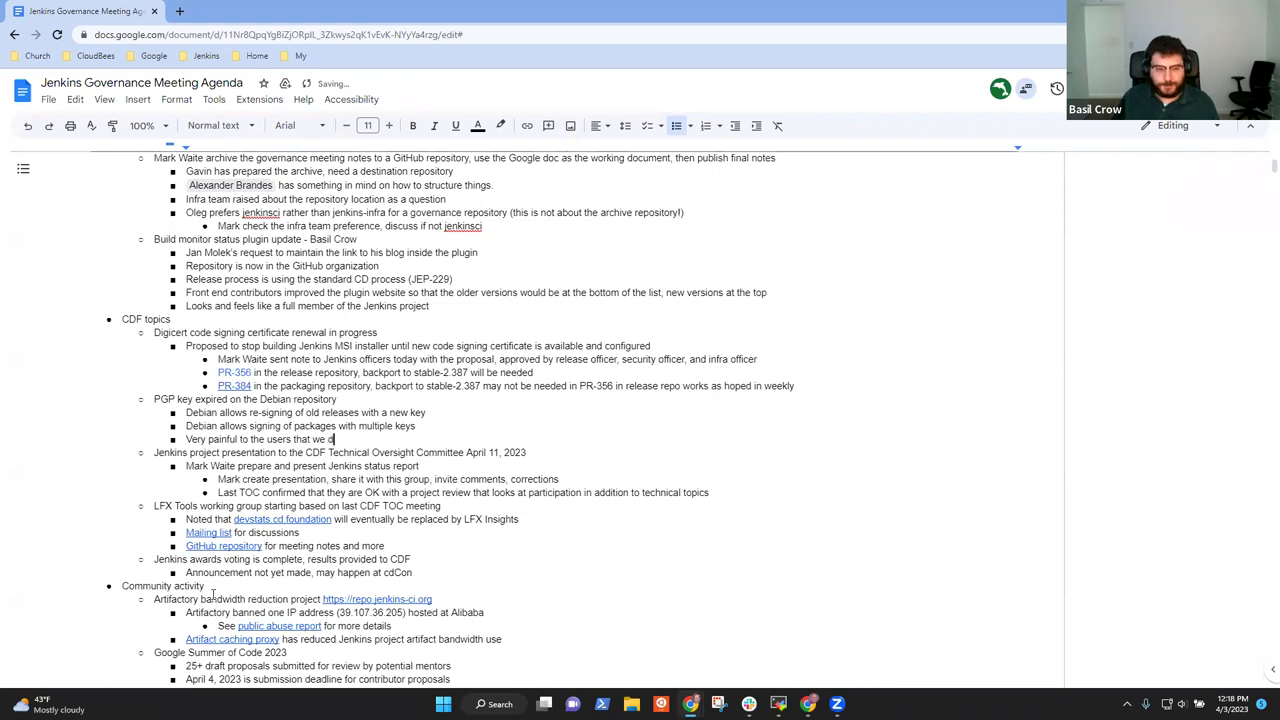
pyautogui.write('id not have the')
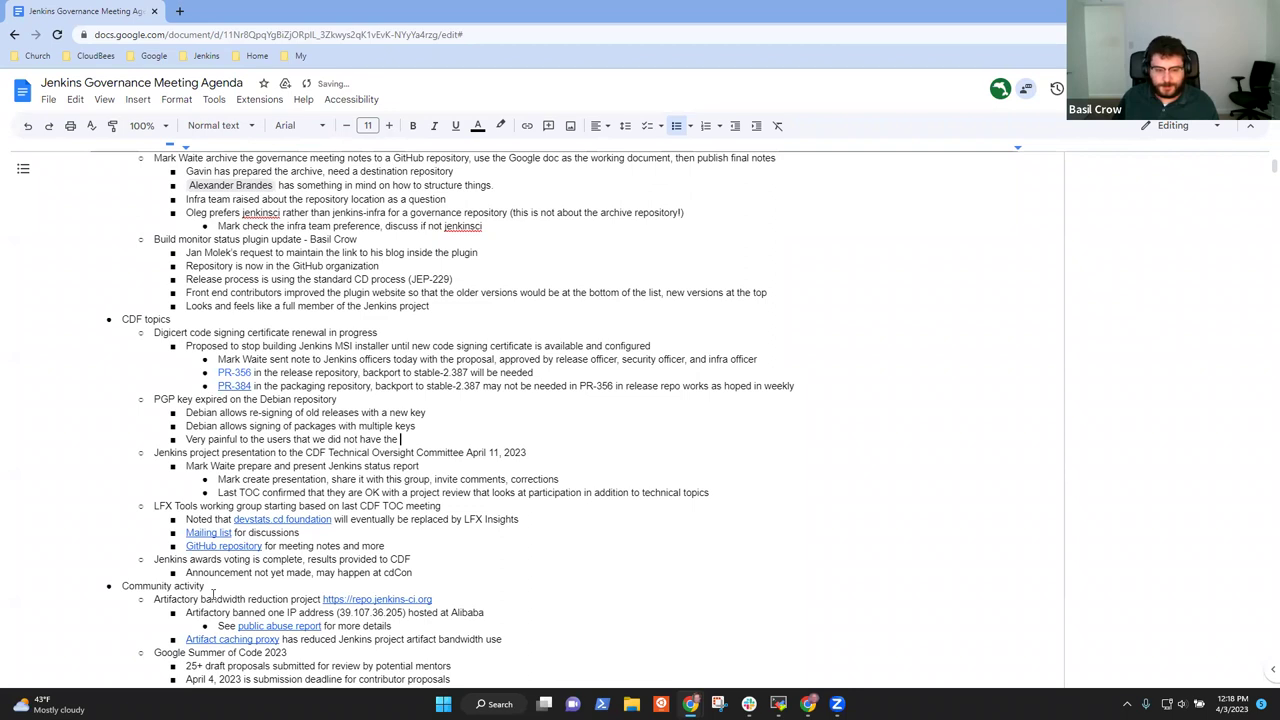
pyautogui.hotkey('ctrl', 'BackSpace')
pyautogui.hotkey('ctrl', 'BackSpace')
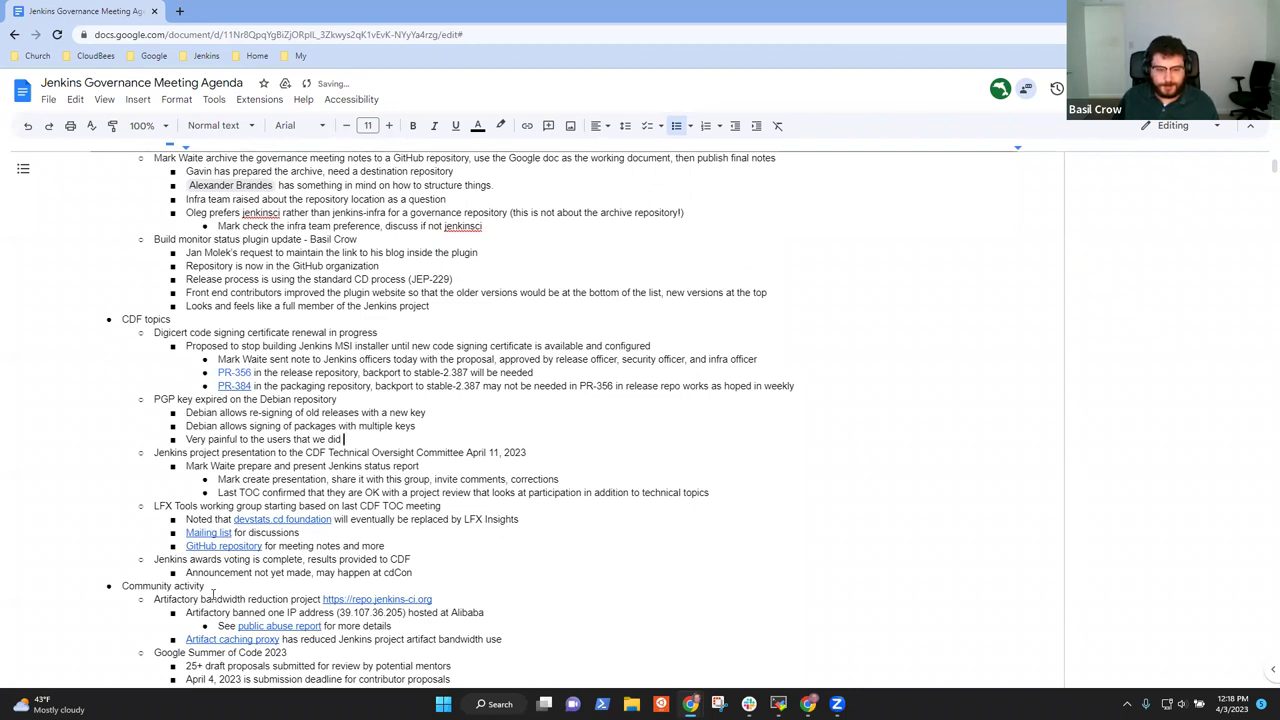
pyautogui.write('not han')
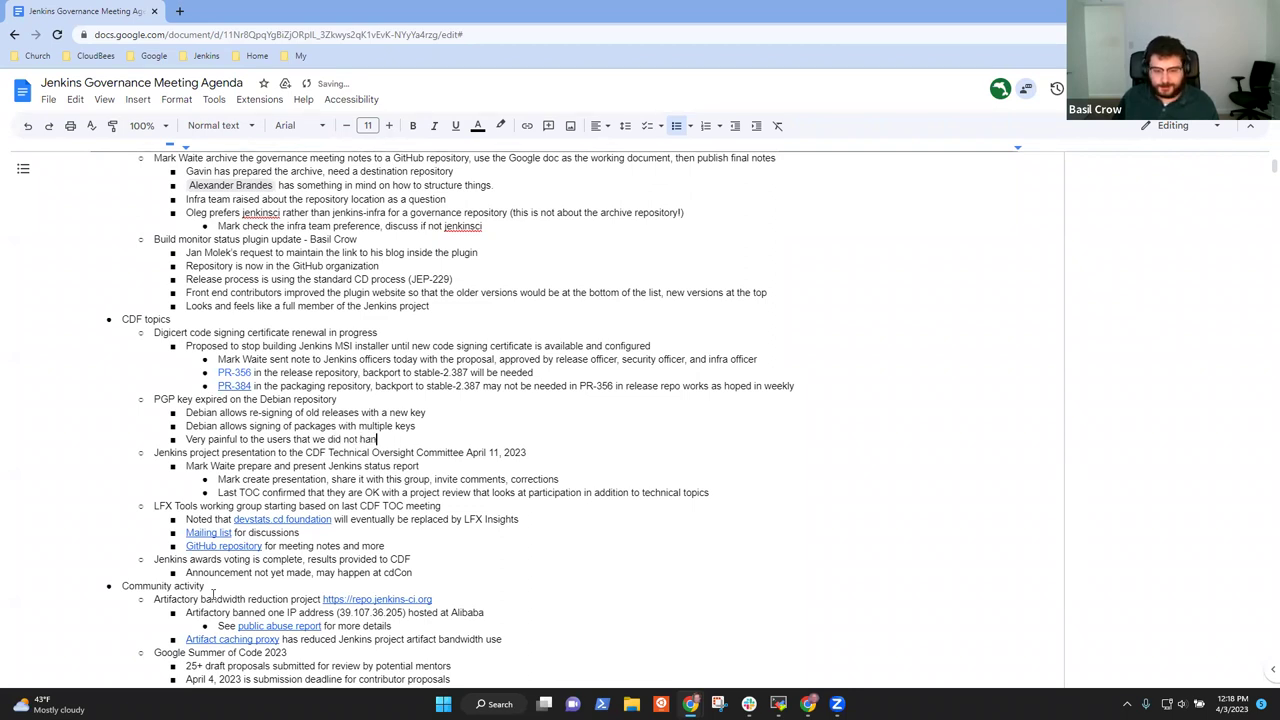
pyautogui.write('dle the tra')
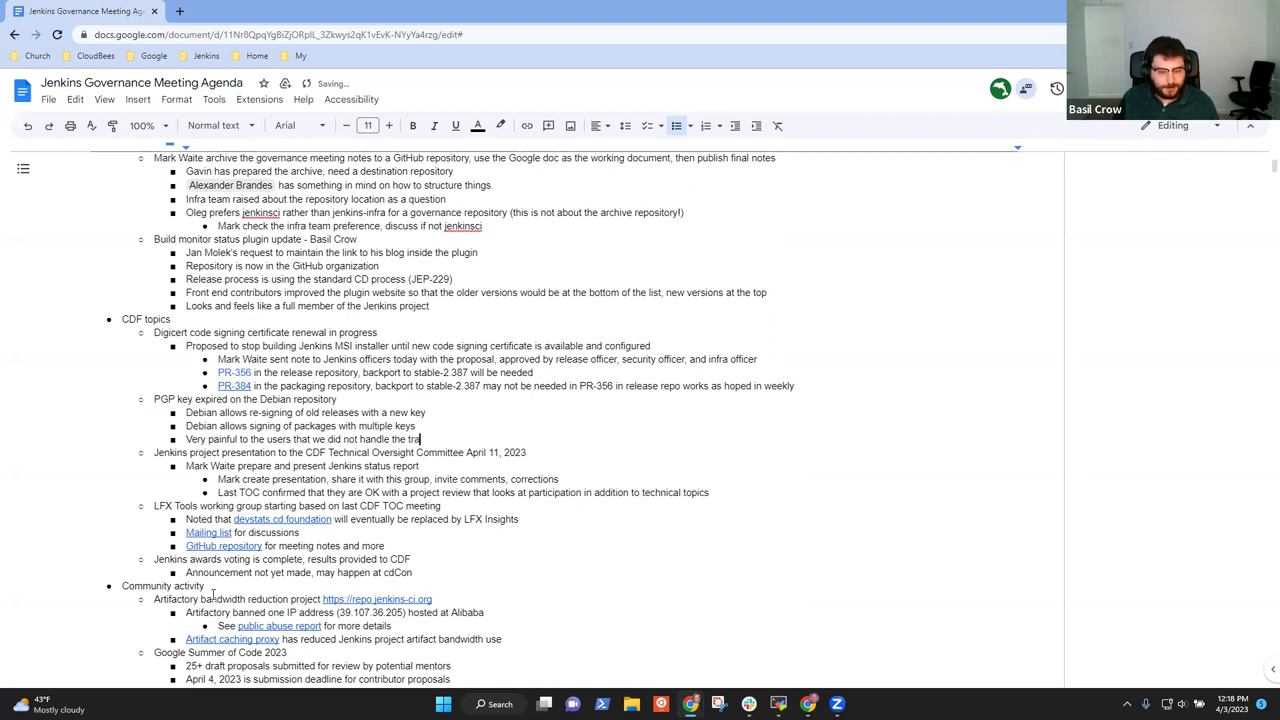
pyautogui.write('nsition wel')
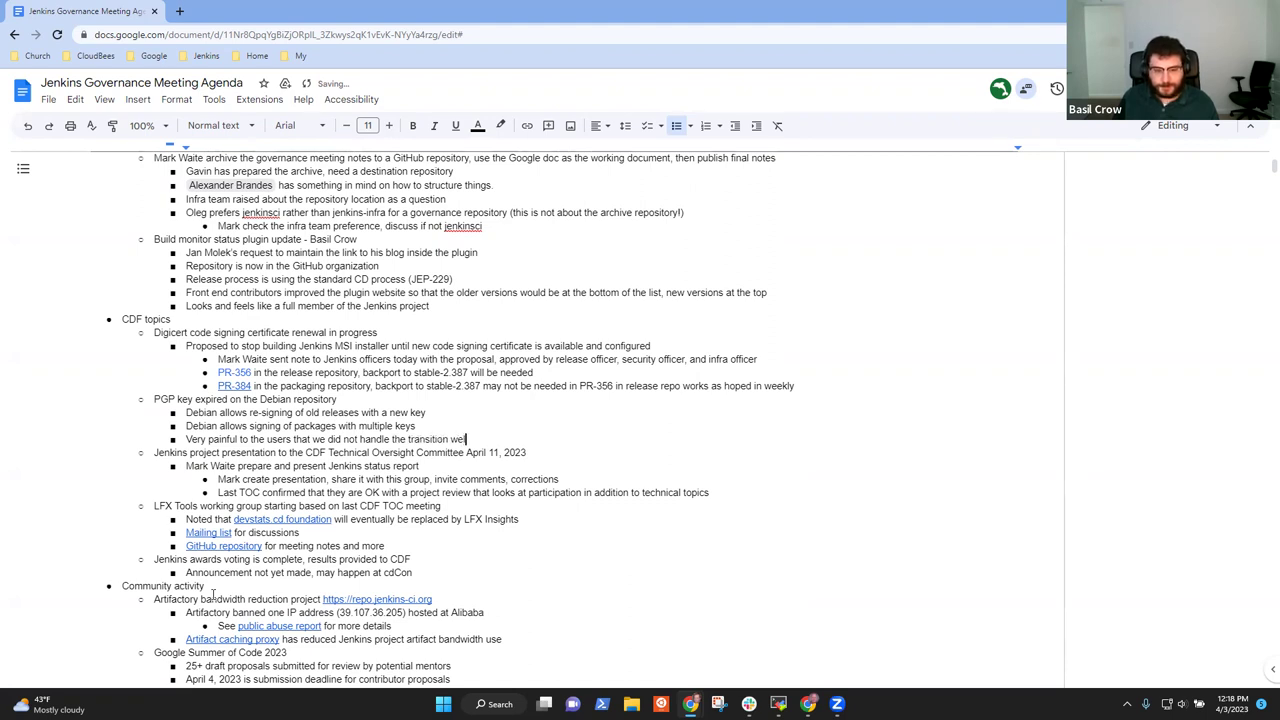
pyautogui.write('l')
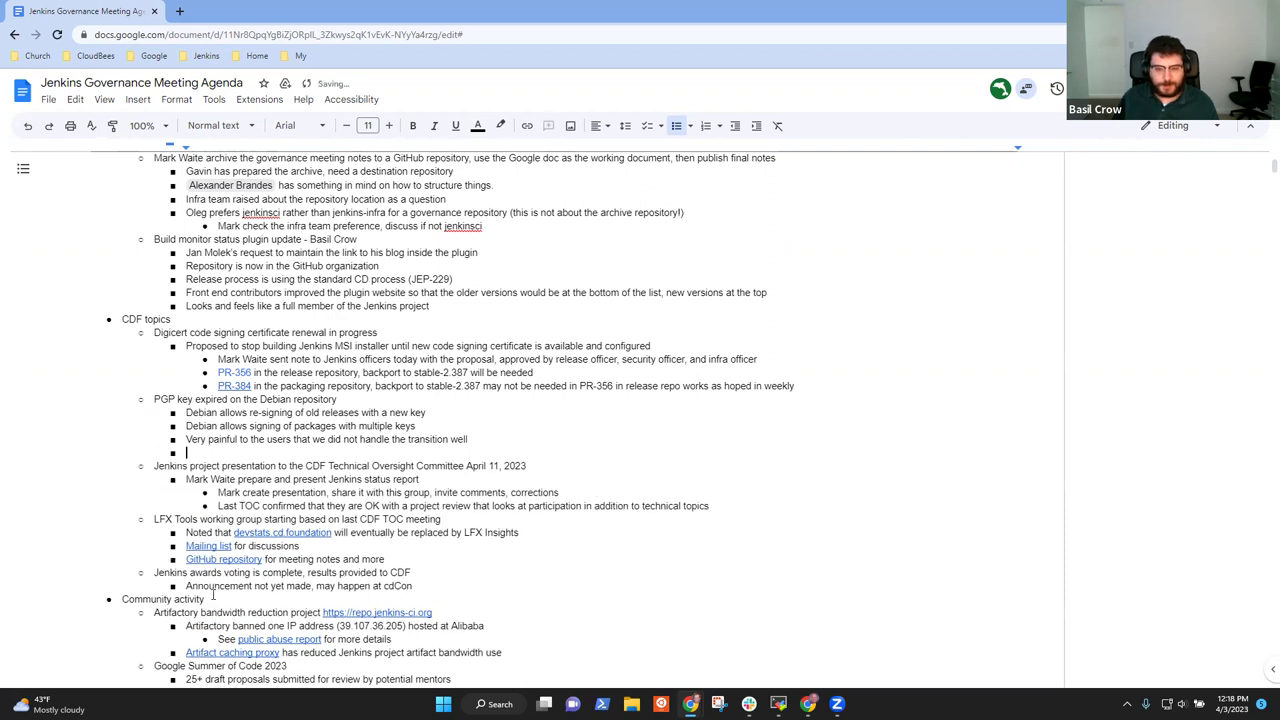
# - Add a PGP key sub-bullet reading "Better to acknowledge that it could be done differently and that there are ways to improve in the future"
pyautogui.write('Better to comp')
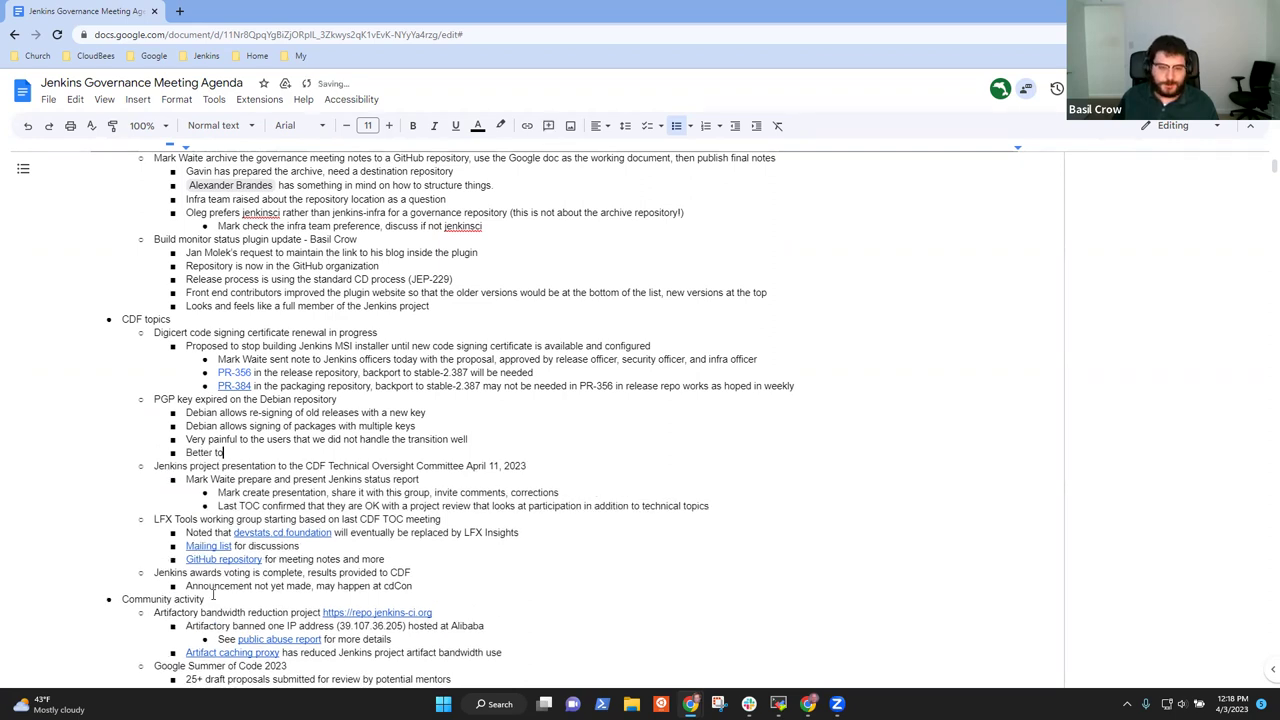
pyautogui.press('BackSpace')
pyautogui.press('BackSpace')
pyautogui.press('BackSpace')
pyautogui.press('BackSpace')
pyautogui.write('acknowle')
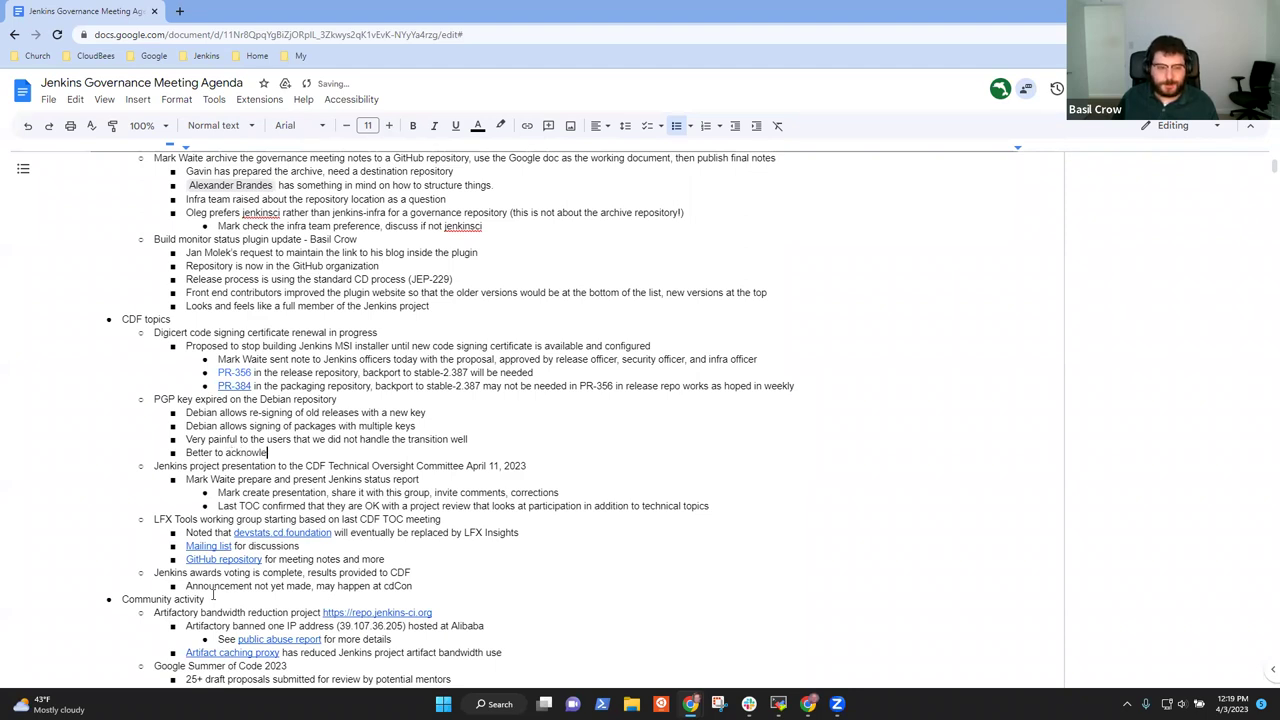
pyautogui.write('dge that it cou')
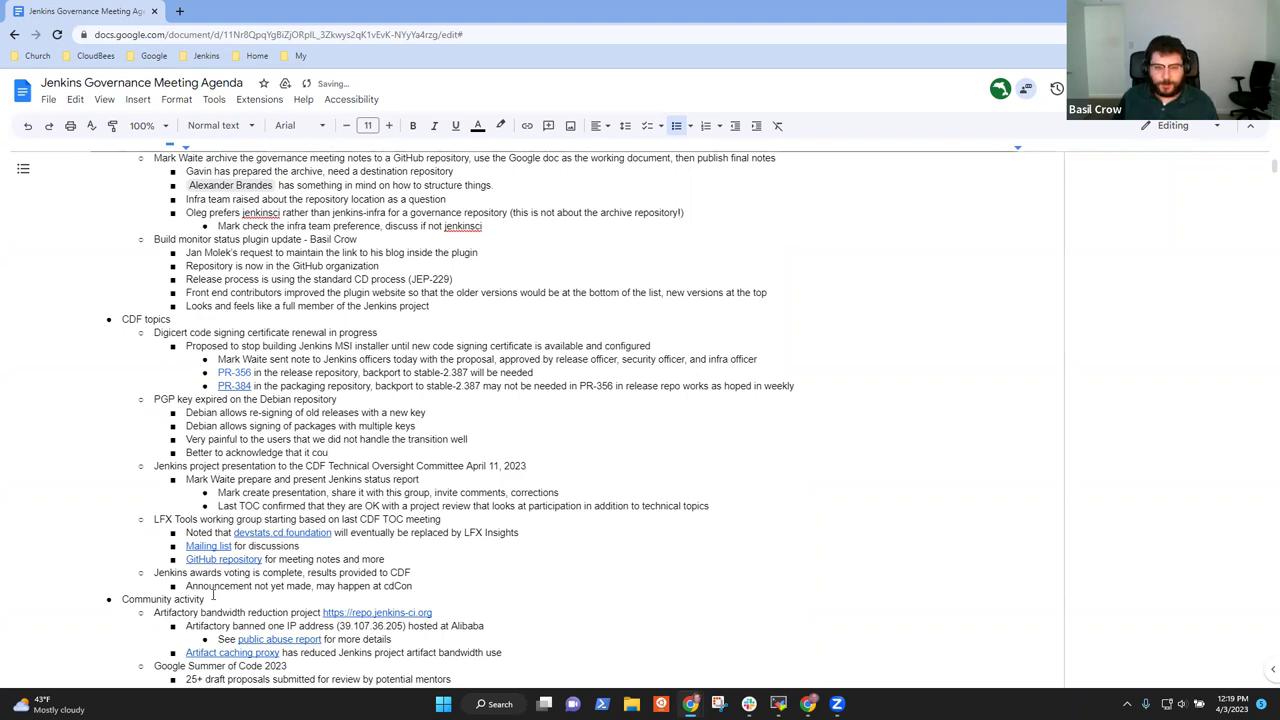
pyautogui.write('ld be done di')
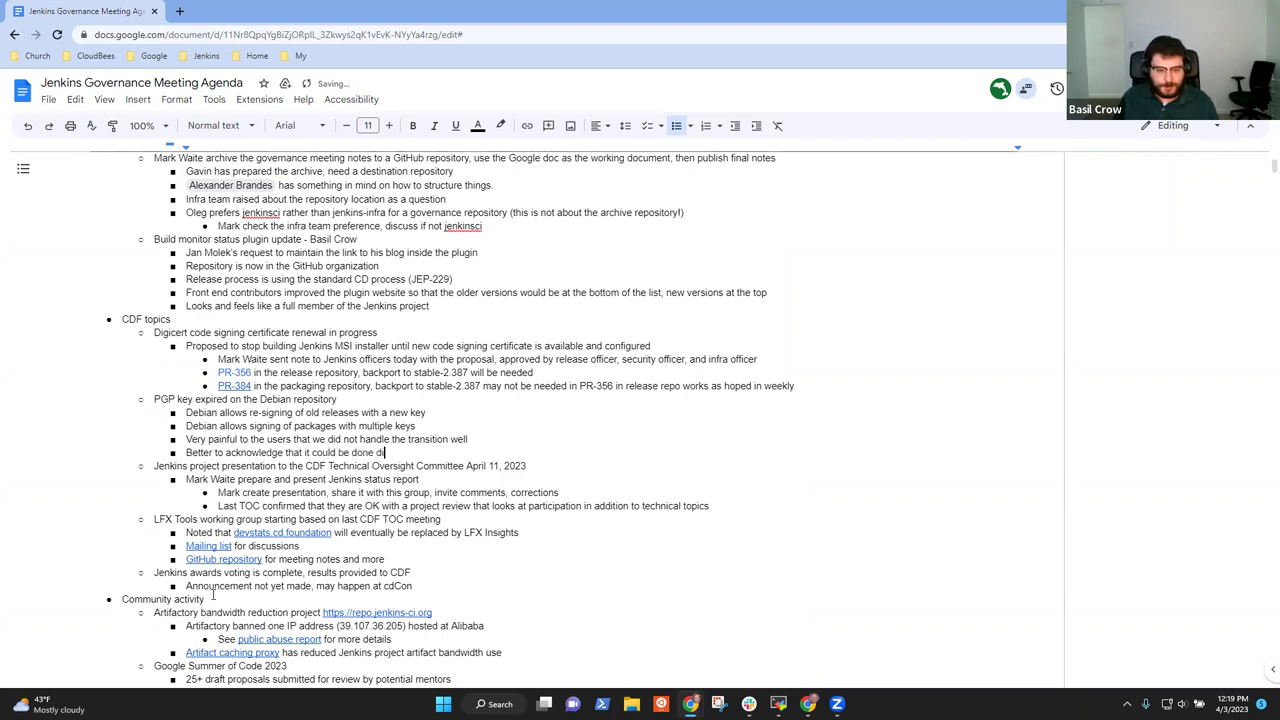
pyautogui.write('fferent')
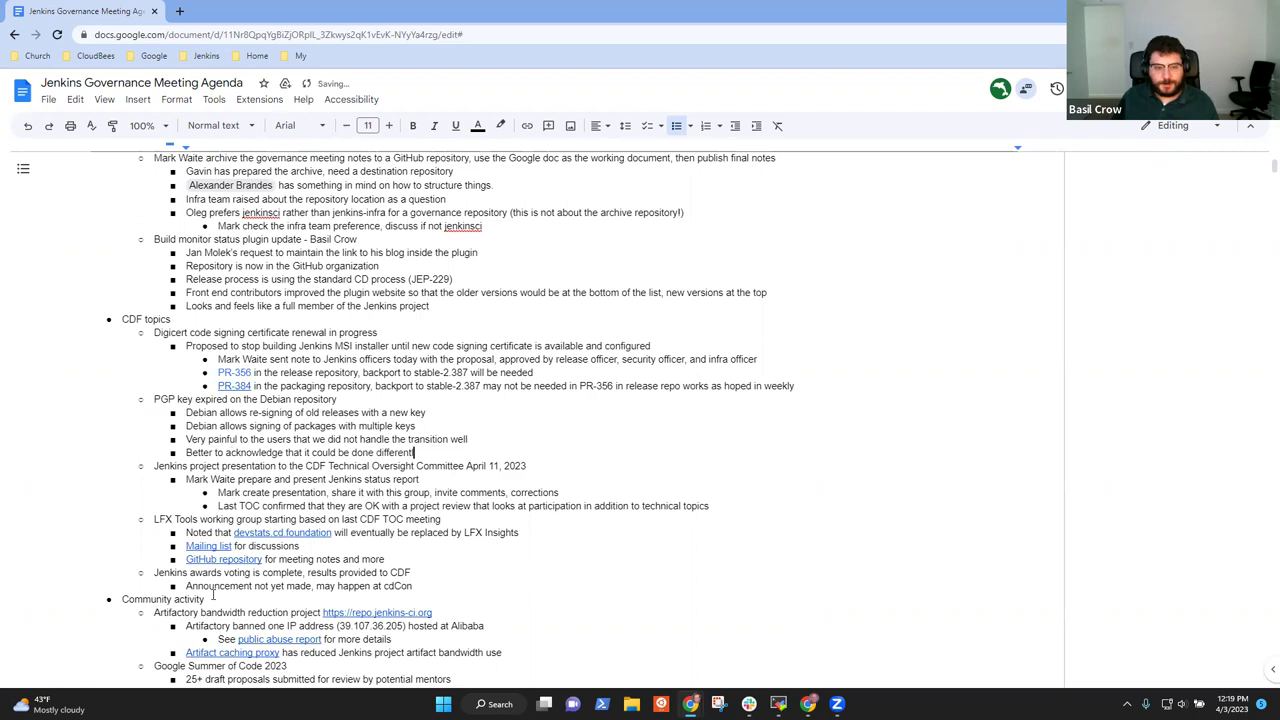
pyautogui.write('ly and that there a')
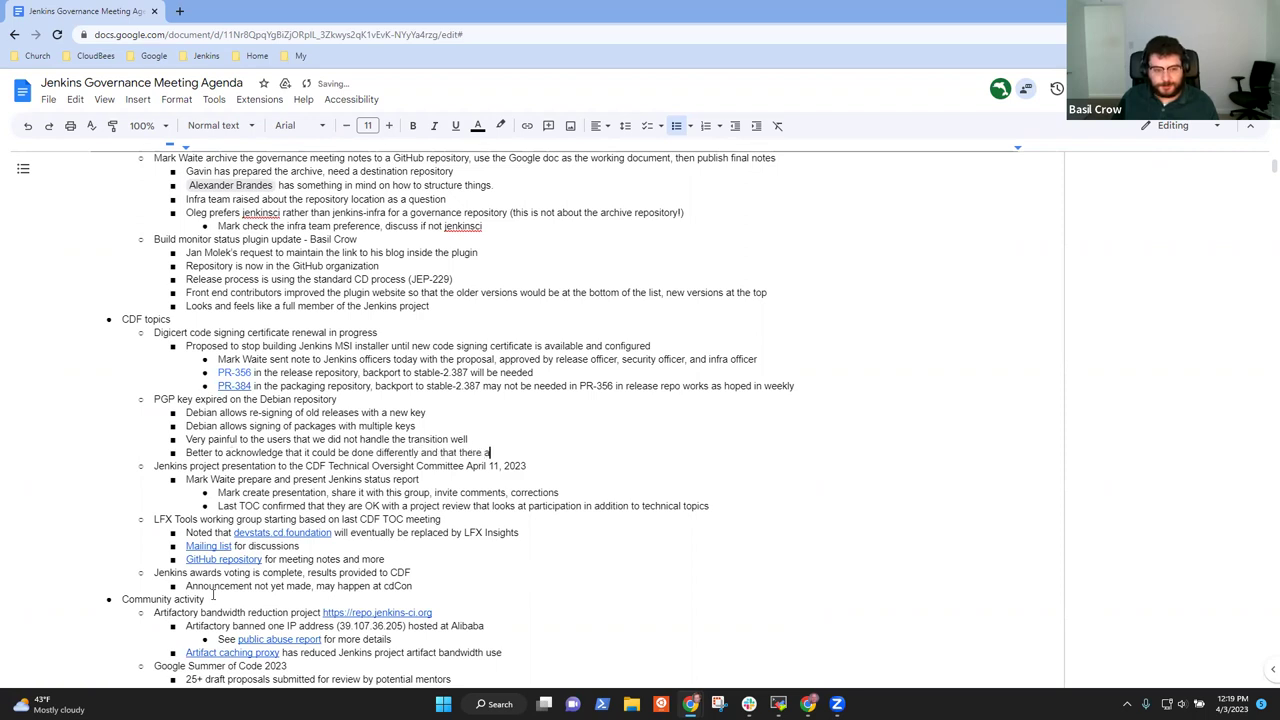
pyautogui.write('re ways to impro')
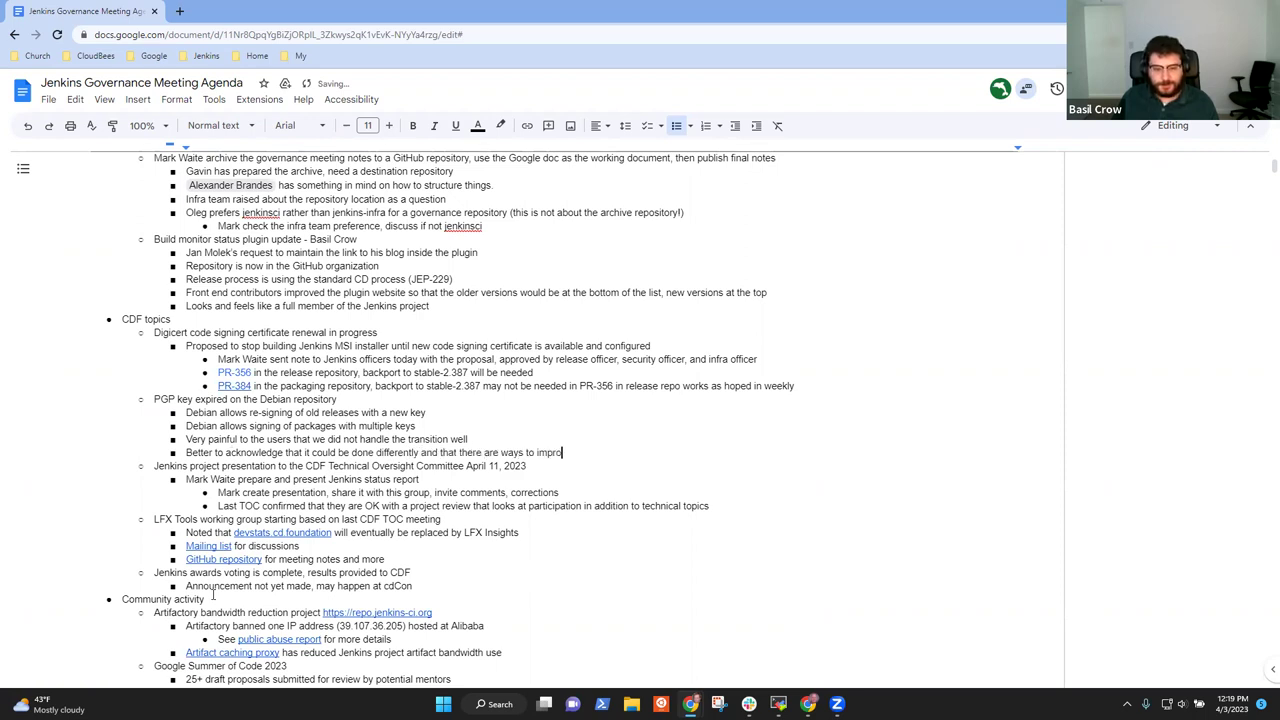
pyautogui.write('ve in the future')
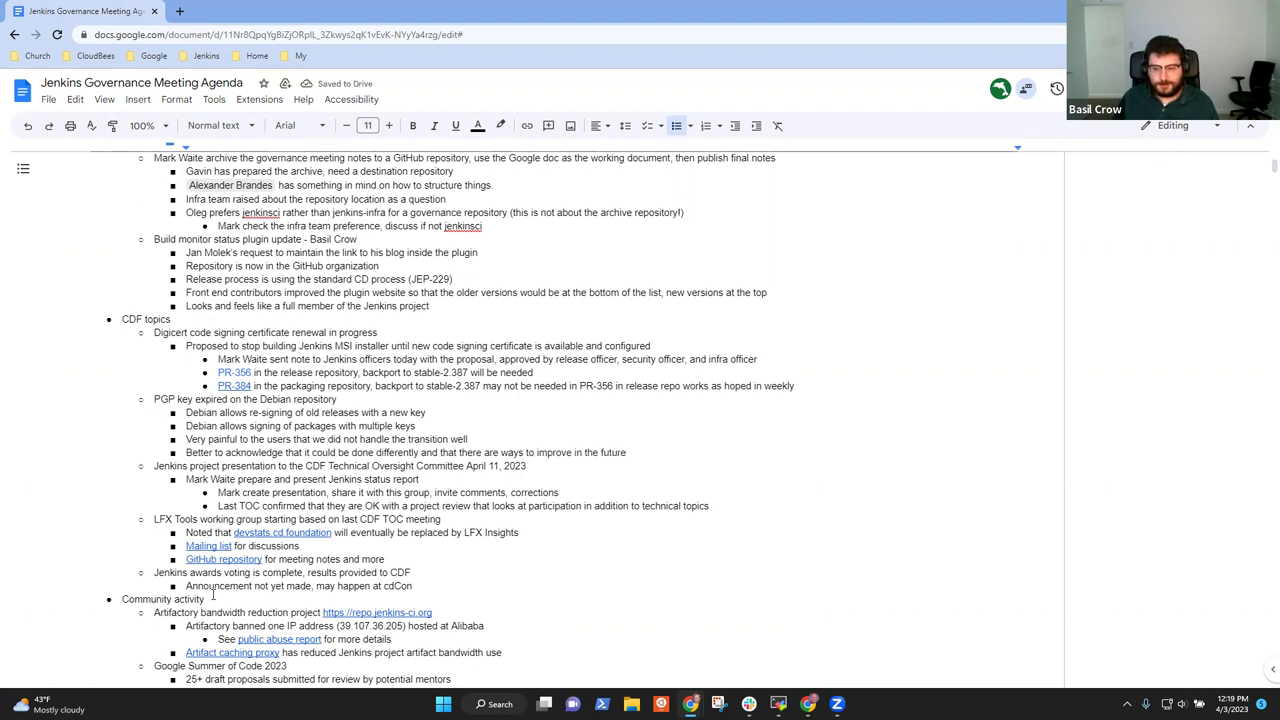
# - Add another sub-bullet under the PGP key item reading "Prefer clarity on our weaknesses"
pyautogui.press('Return')
pyautogui.write('pre')
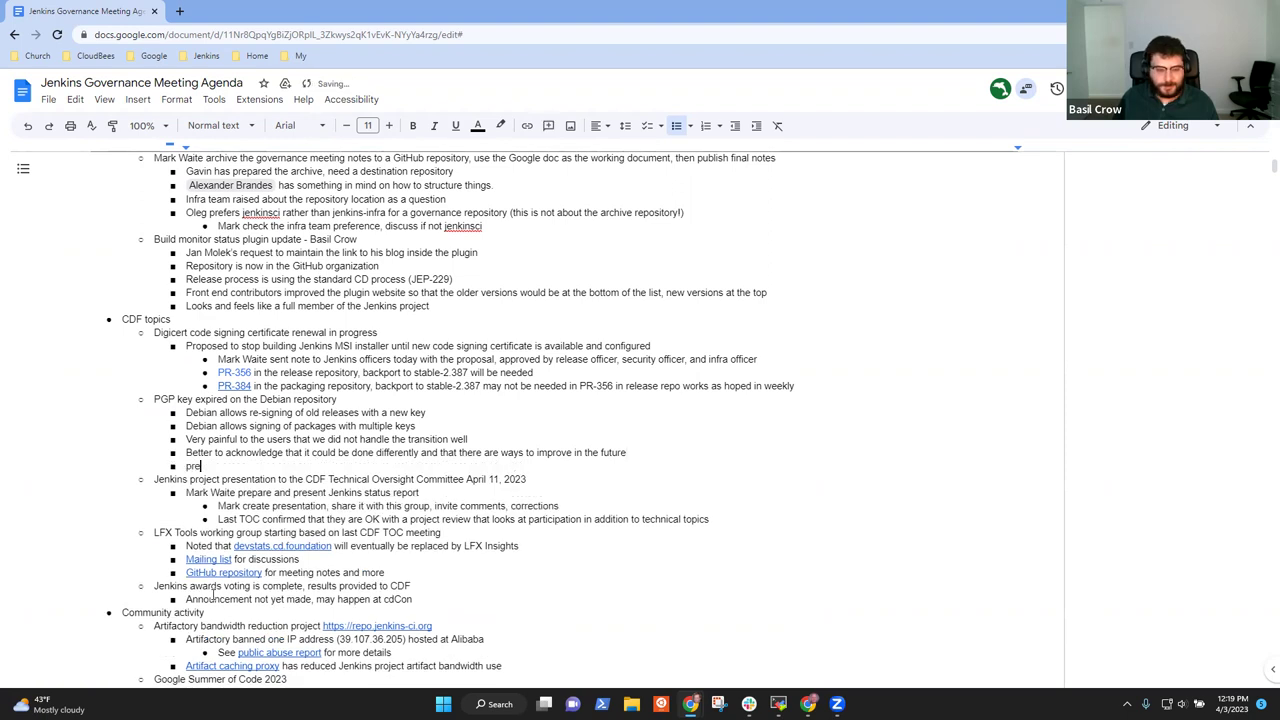
pyautogui.write('f')
pyautogui.press('BackSpace')
pyautogui.press('BackSpace')
pyautogui.press('BackSpace')
pyautogui.press('BackSpace')
pyautogui.write('Prefer clan')
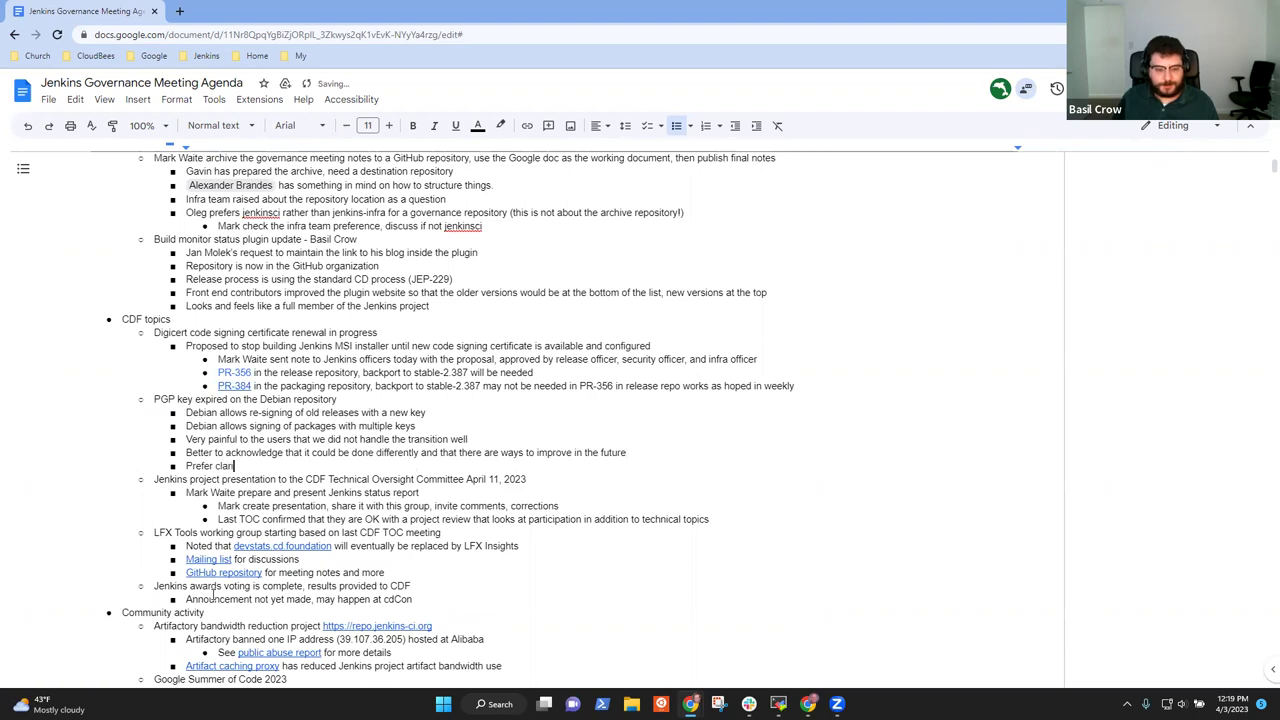
pyautogui.write('ity w')
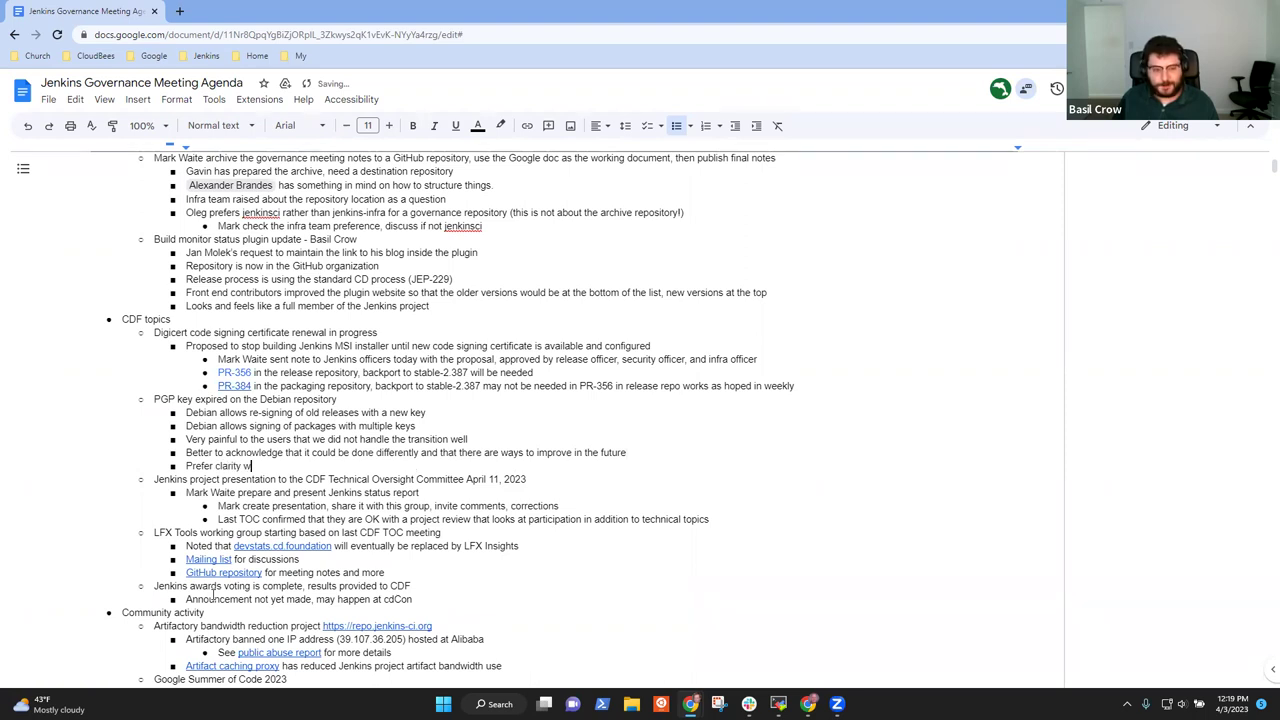
pyautogui.press('BackSpace')
pyautogui.write('on our ')
pyautogui.write('weaknesses')
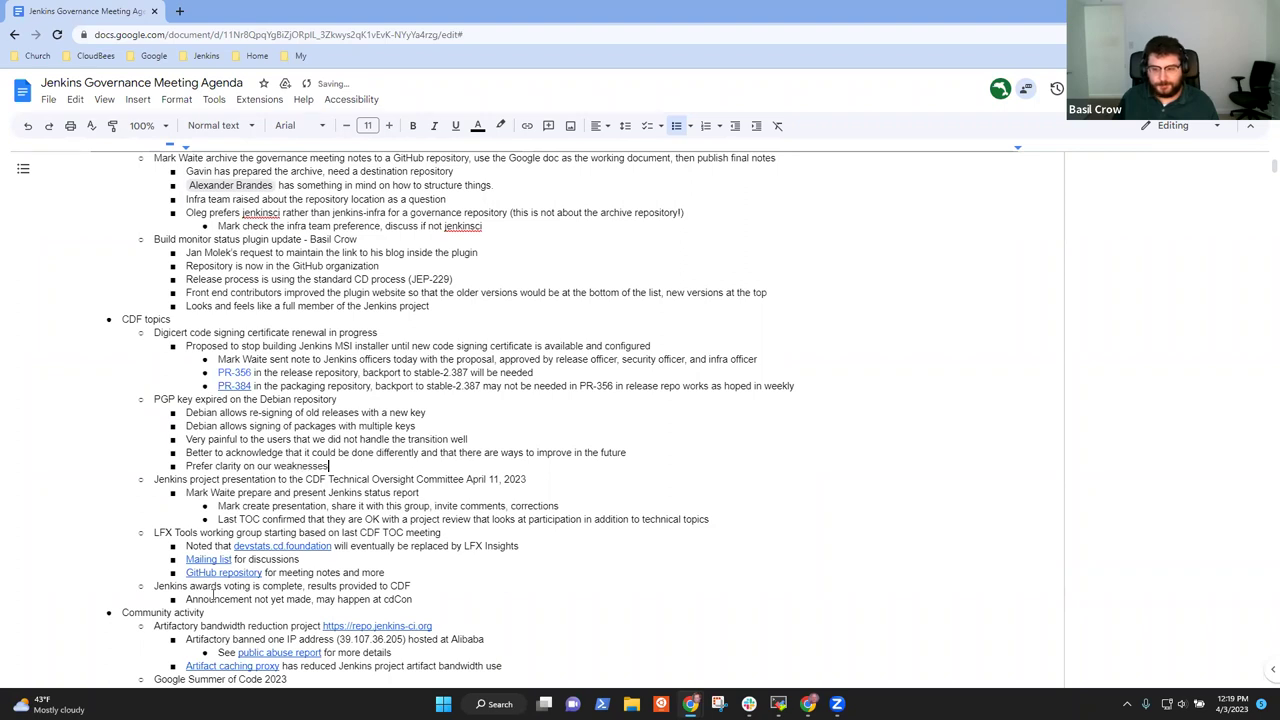
# - Extend the note about clarity on weaknesses with ", openly state the mistakes made"
pyautogui.write('. ')
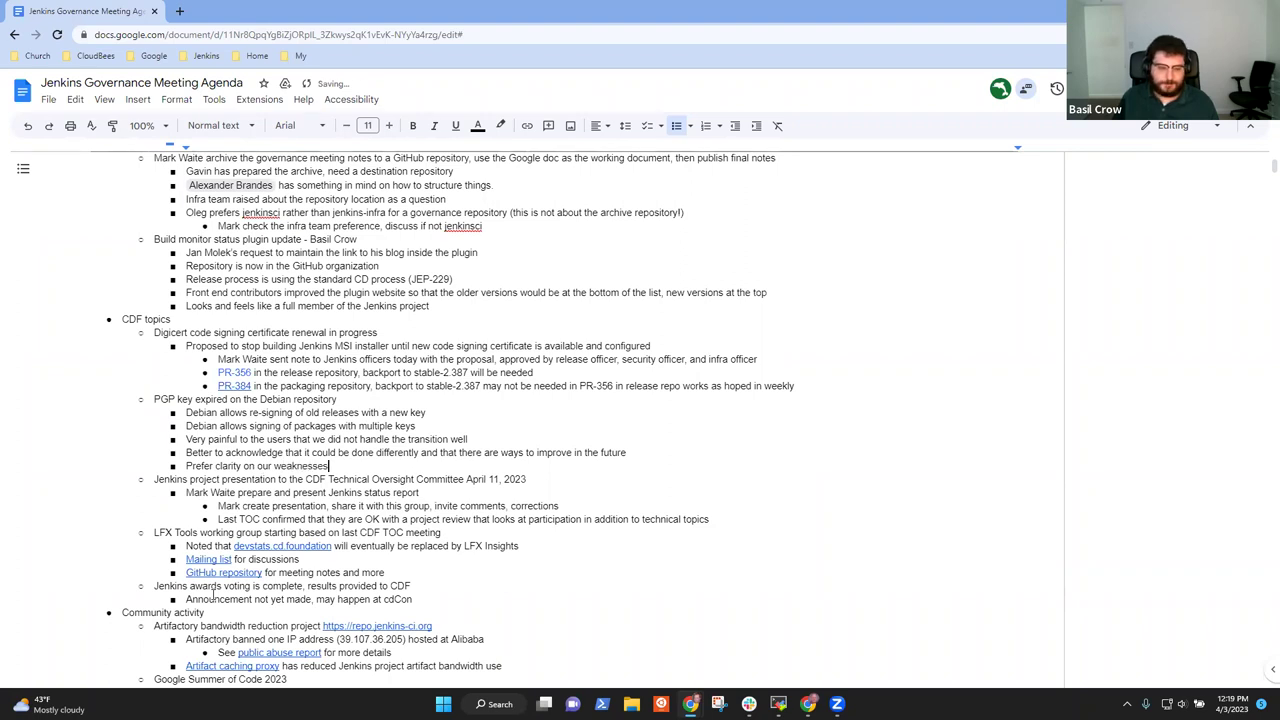
pyautogui.write('openly')
pyautogui.write(' state')
pyautogui.write(' the mistakes')
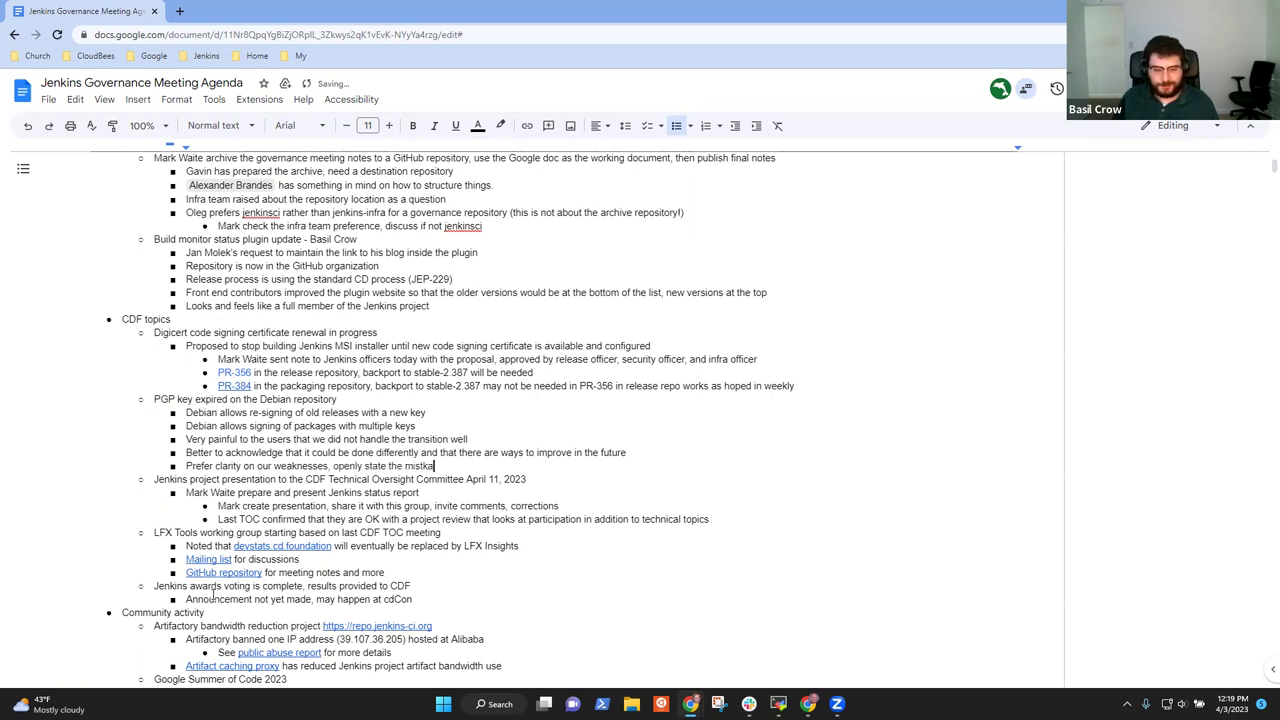
pyautogui.press('BackSpace')
pyautogui.press('BackSpace')
pyautogui.press('BackSpace')
pyautogui.press('BackSpace')
pyautogui.press('BackSpace')
pyautogui.write('ta')
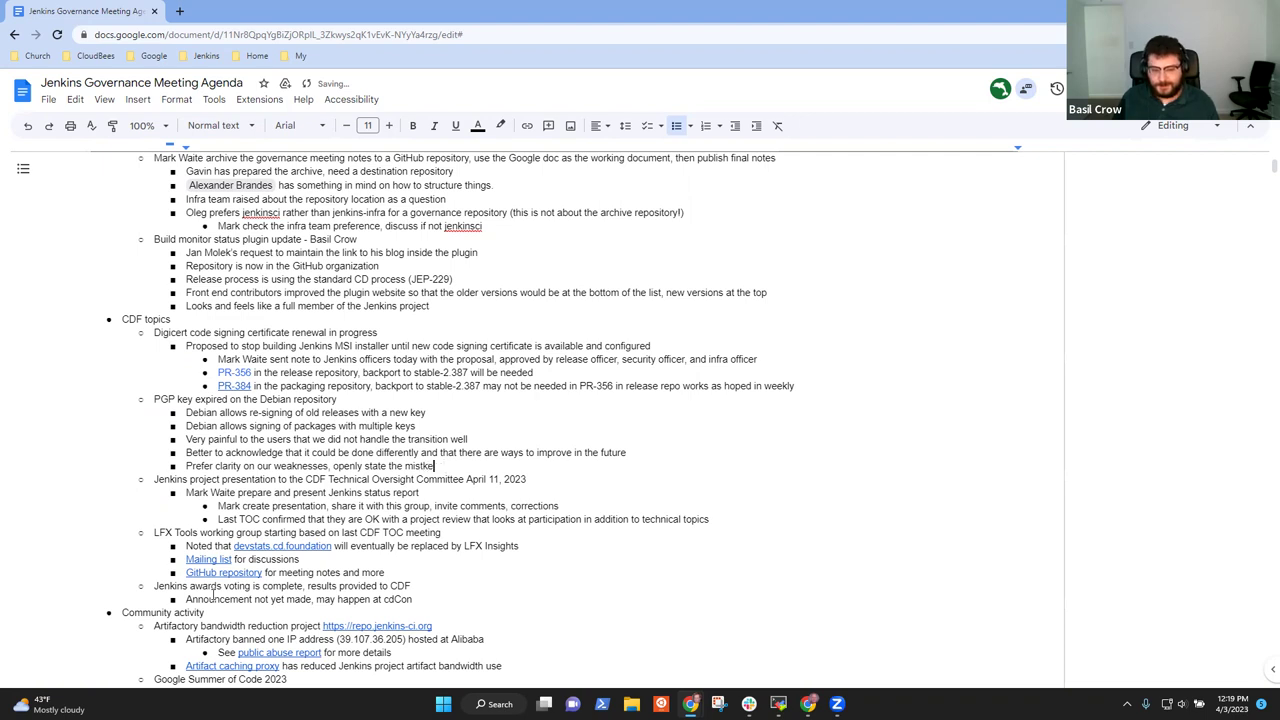
pyautogui.write('kes made')
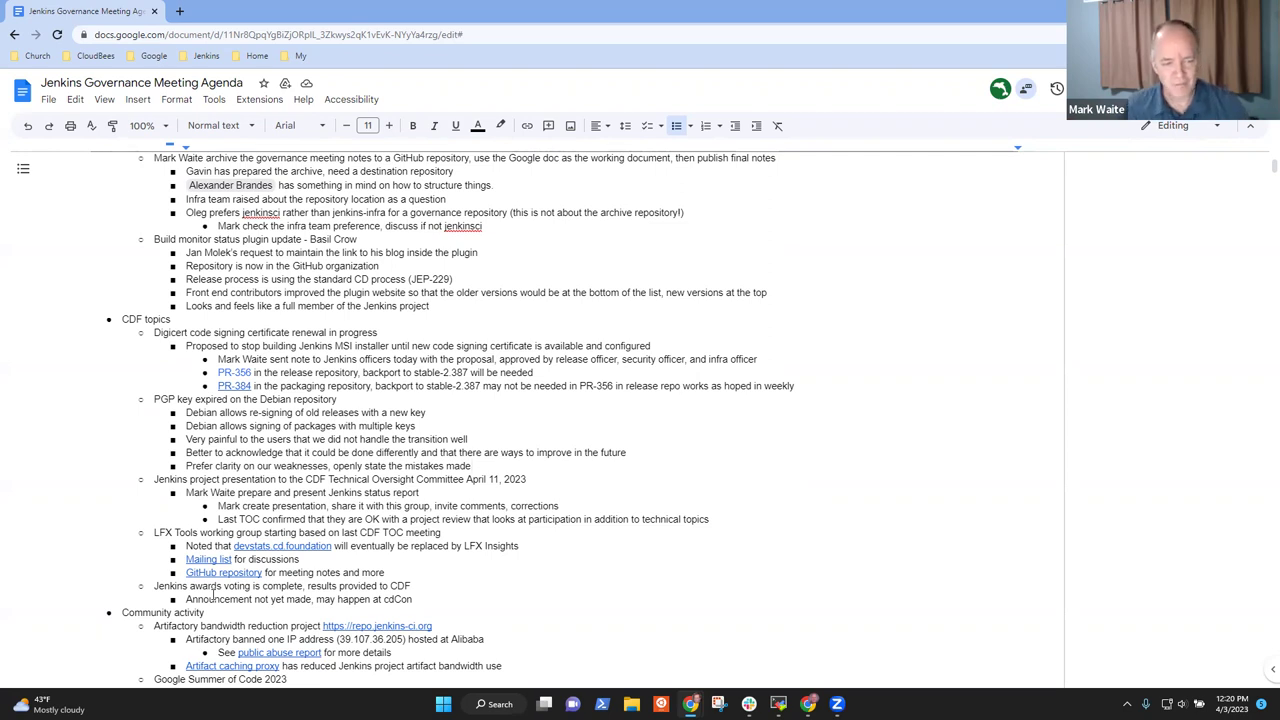
# - Highlight the item "PGP key expired on the Debian repository" under CDF topics
pyautogui.press('Up')
pyautogui.press('Up')
pyautogui.press('Up')
pyautogui.press('Up')
pyautogui.press('Up')
pyautogui.hotkey('shift', 'End')
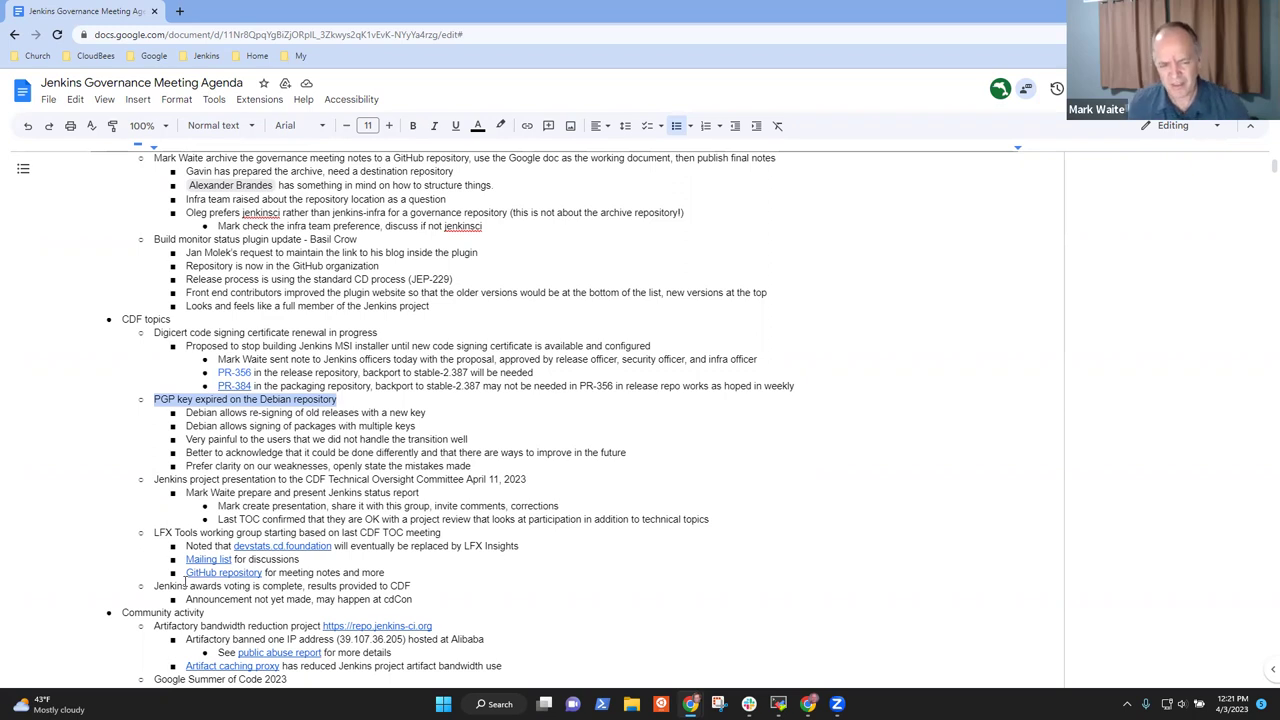
# - Highlight the note about Debian allowing re-signing of old releases with a new key
pyautogui.click(338, 412)
pyautogui.hotkey('shift', 'End')
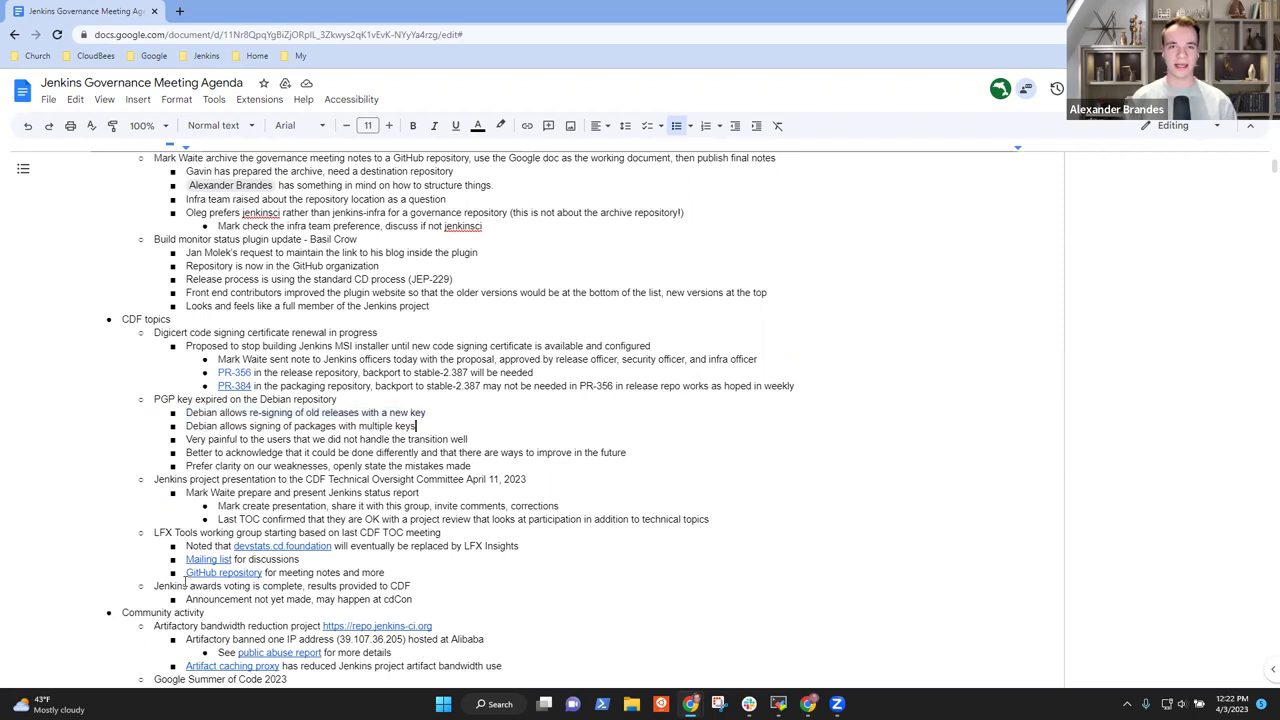
pyautogui.press('Up')
pyautogui.press('End')
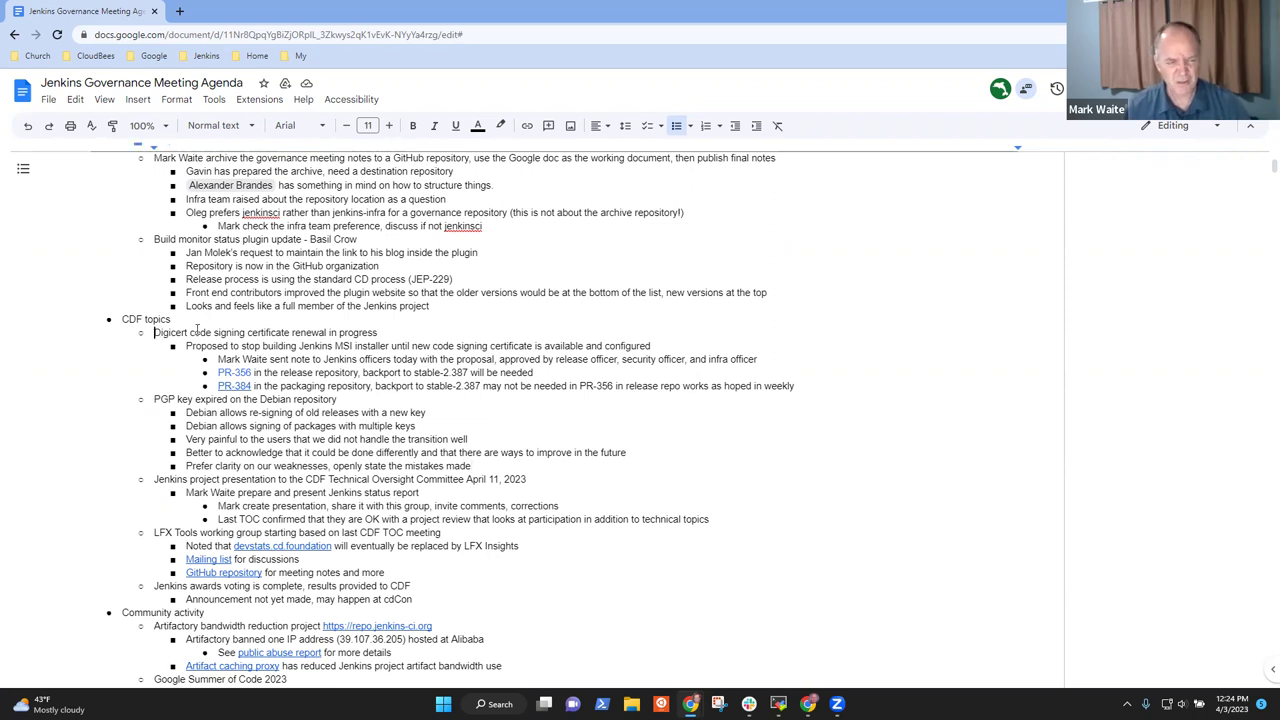
# - Highlight the Digicert code signing certificate renewal item, followed by the expired PGP key item, and clear the selection
pyautogui.moveTo(154, 333); pyautogui.dragTo(327, 333)
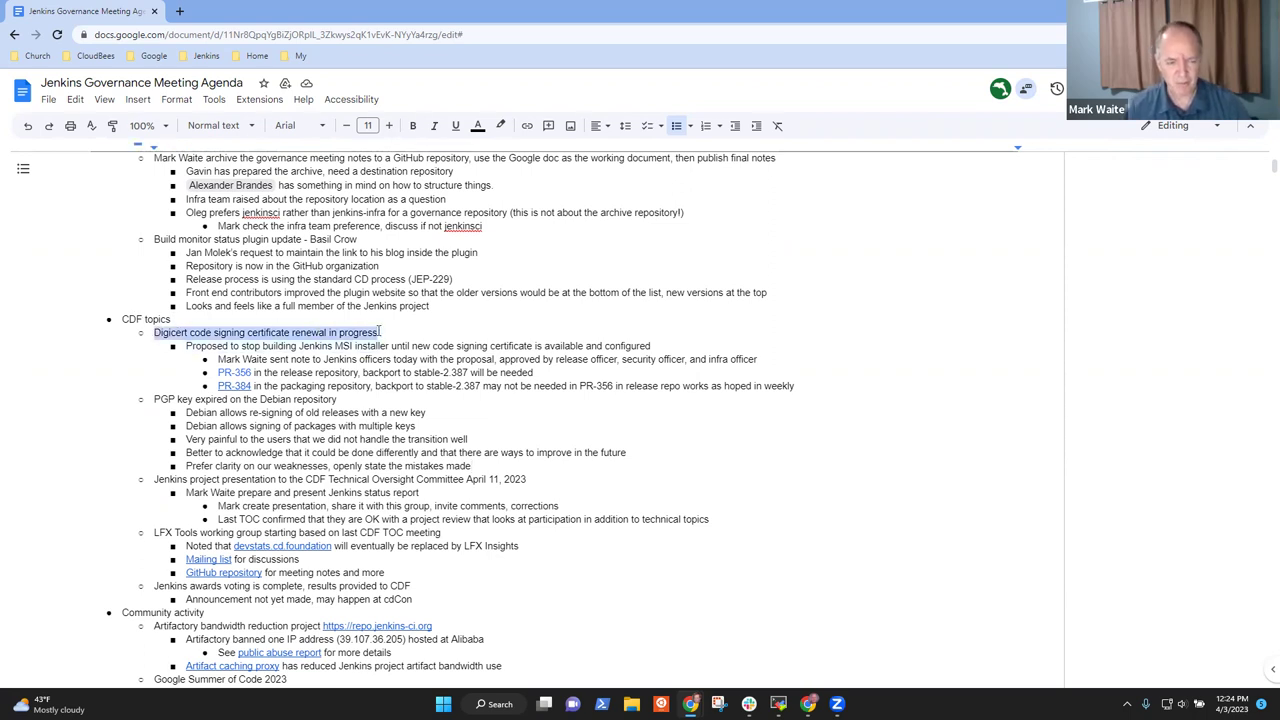
pyautogui.press('End')
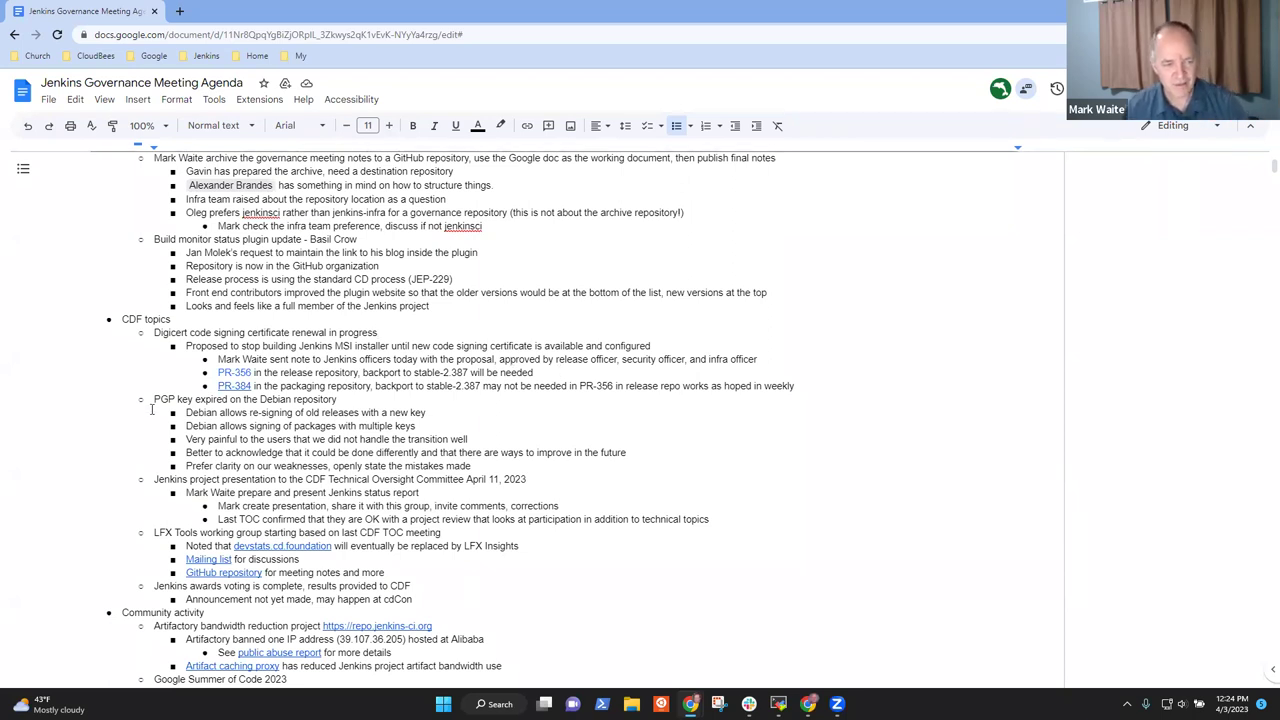
pyautogui.moveTo(154, 399); pyautogui.dragTo(342, 400)
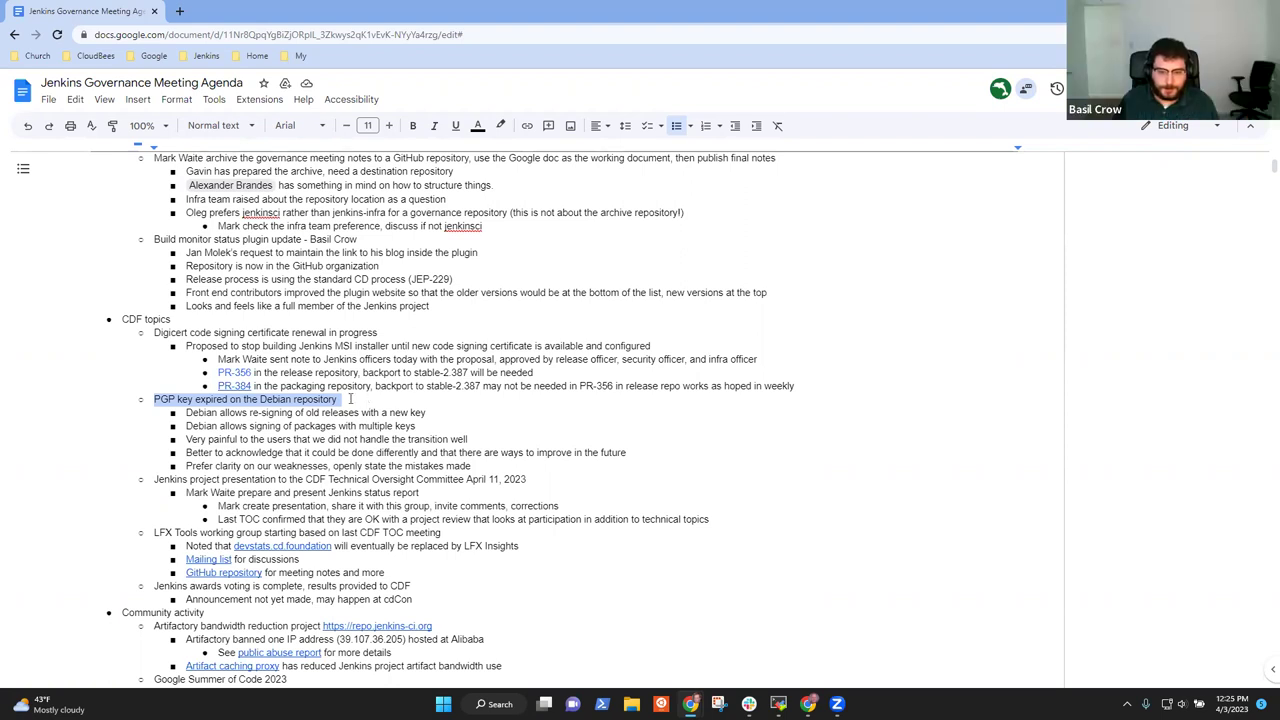
pyautogui.click(366, 401)
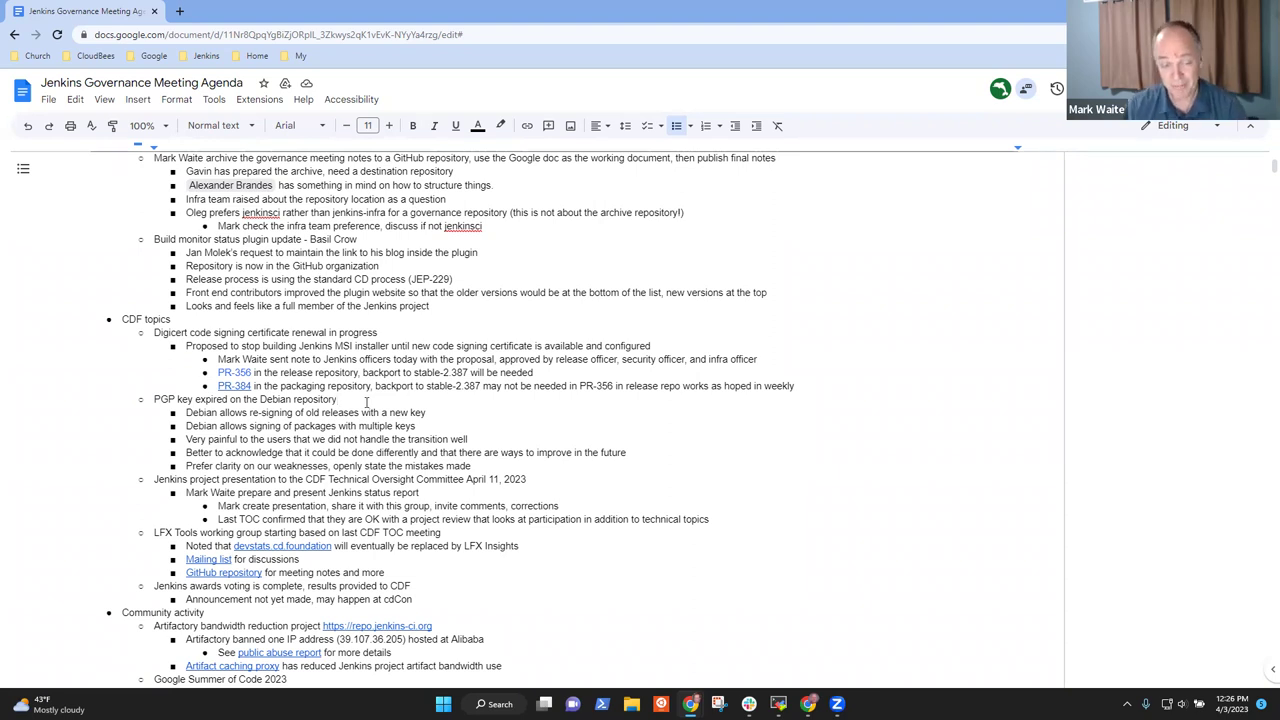
pyautogui.click(366, 402)
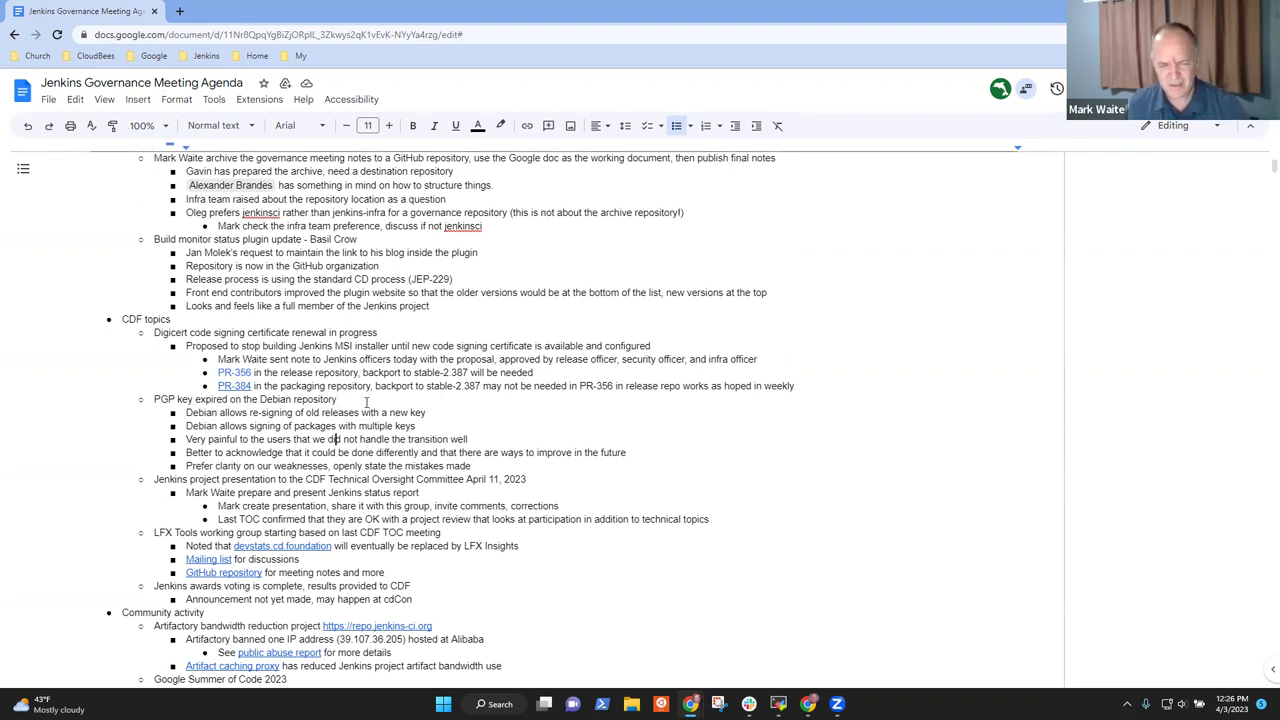
# - Highlight the Artifactory bandwidth reduction project item under Community activity and move on to its artifact caching proxy note
pyautogui.press('Down')
pyautogui.press('Down')
pyautogui.press('Down')
pyautogui.press('Down')
pyautogui.press('Down')
pyautogui.press('Down')
pyautogui.press('Down')
pyautogui.press('Down')
pyautogui.press('Down')
pyautogui.press('Down')
pyautogui.press('Down')
pyautogui.press('Down')
pyautogui.press('Up')
pyautogui.press('Up')
pyautogui.press('Home')
pyautogui.hotkey('shift', 'End')
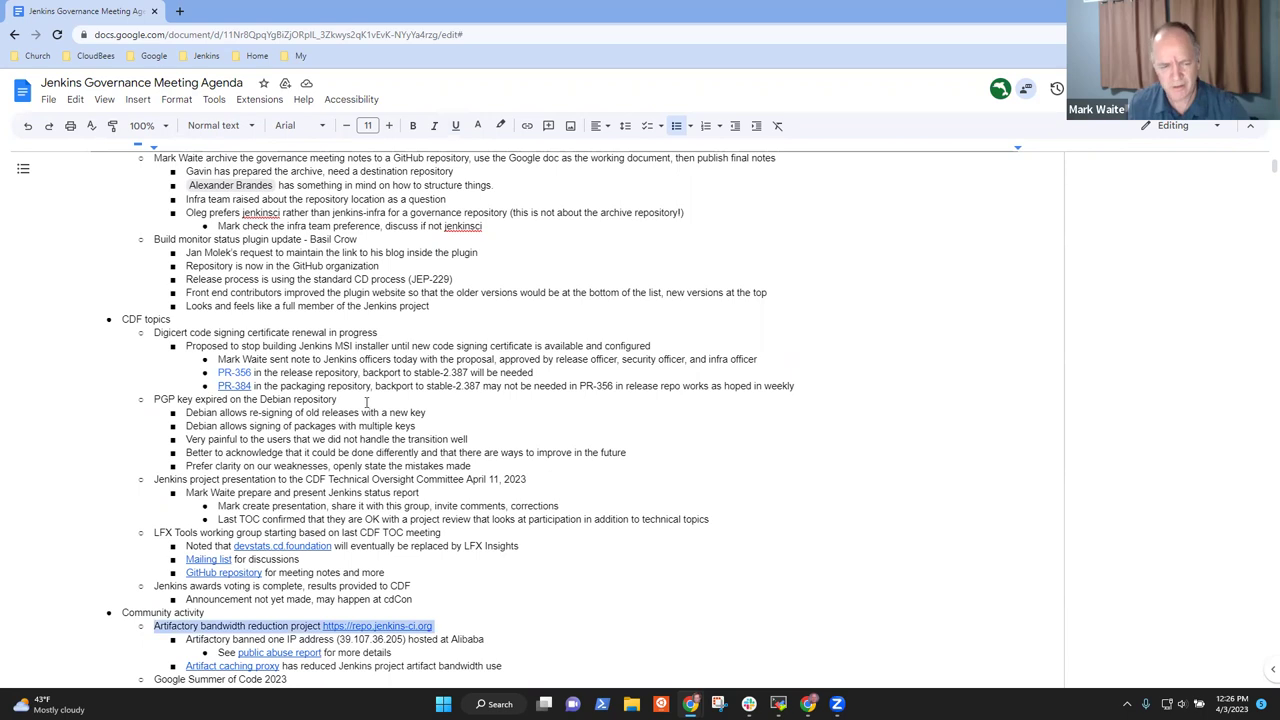
pyautogui.press('Down')
pyautogui.press('Down')
pyautogui.press('Down')
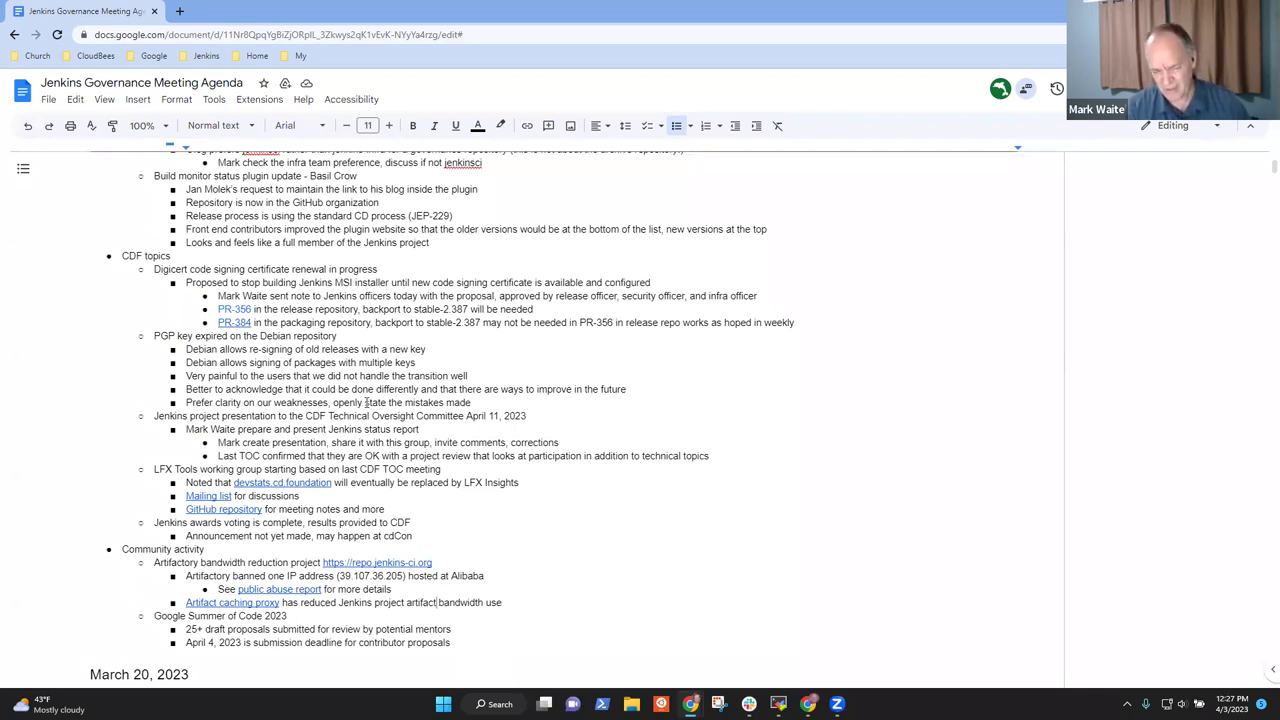
# - Highlight the banned IP address in the Artifactory note under Community activity
pyautogui.press('Up')
pyautogui.press('Up')
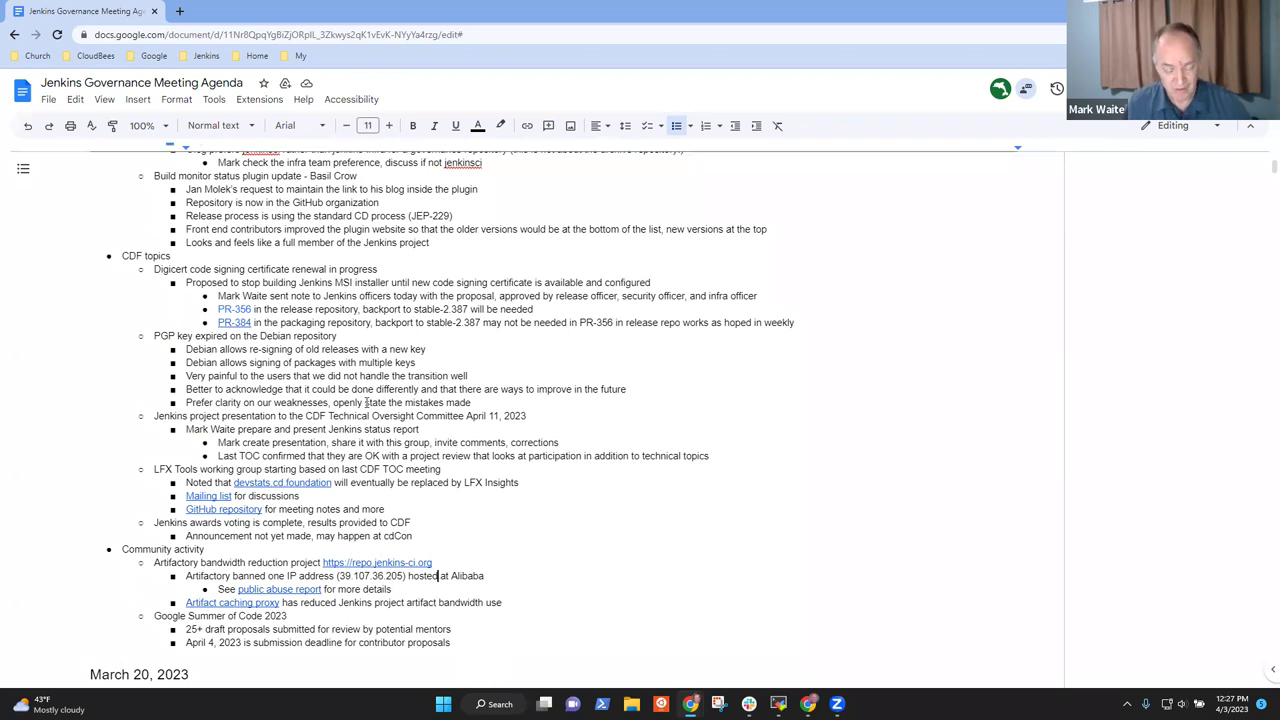
pyautogui.hotkey('shift', 'Left')
pyautogui.hotkey('shift', 'Left')
pyautogui.hotkey('shift', 'Left')
pyautogui.hotkey('shift', 'Left')
pyautogui.hotkey('shift', 'Left')
pyautogui.hotkey('shift', 'Left')
pyautogui.hotkey('shift', 'Left')
pyautogui.hotkey('shift', 'Left')
pyautogui.hotkey('shift', 'Left')
pyautogui.hotkey('shift', 'Left')
pyautogui.hotkey('shift', 'Left')
pyautogui.hotkey('shift', 'Left')
pyautogui.hotkey('shift', 'Left')
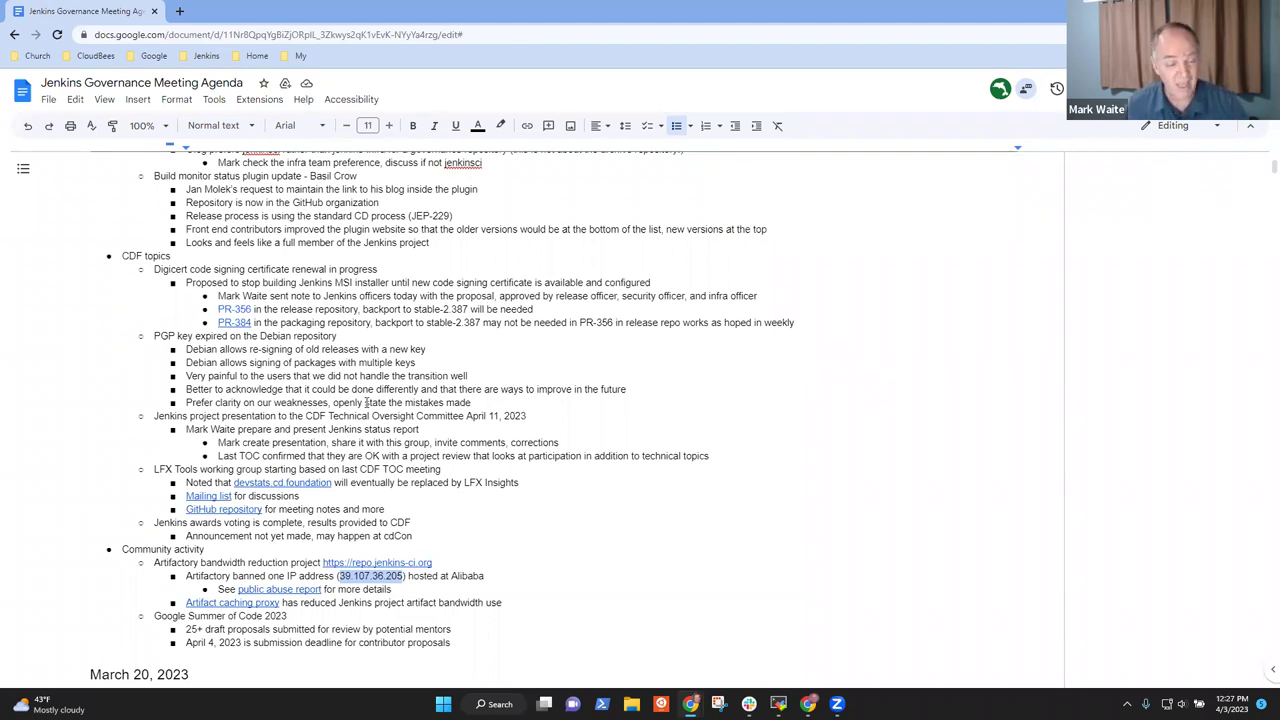
# - Highlight the artifact caching proxy note, followed by the Google Summer of Code 2023 item
pyautogui.click(349, 602)
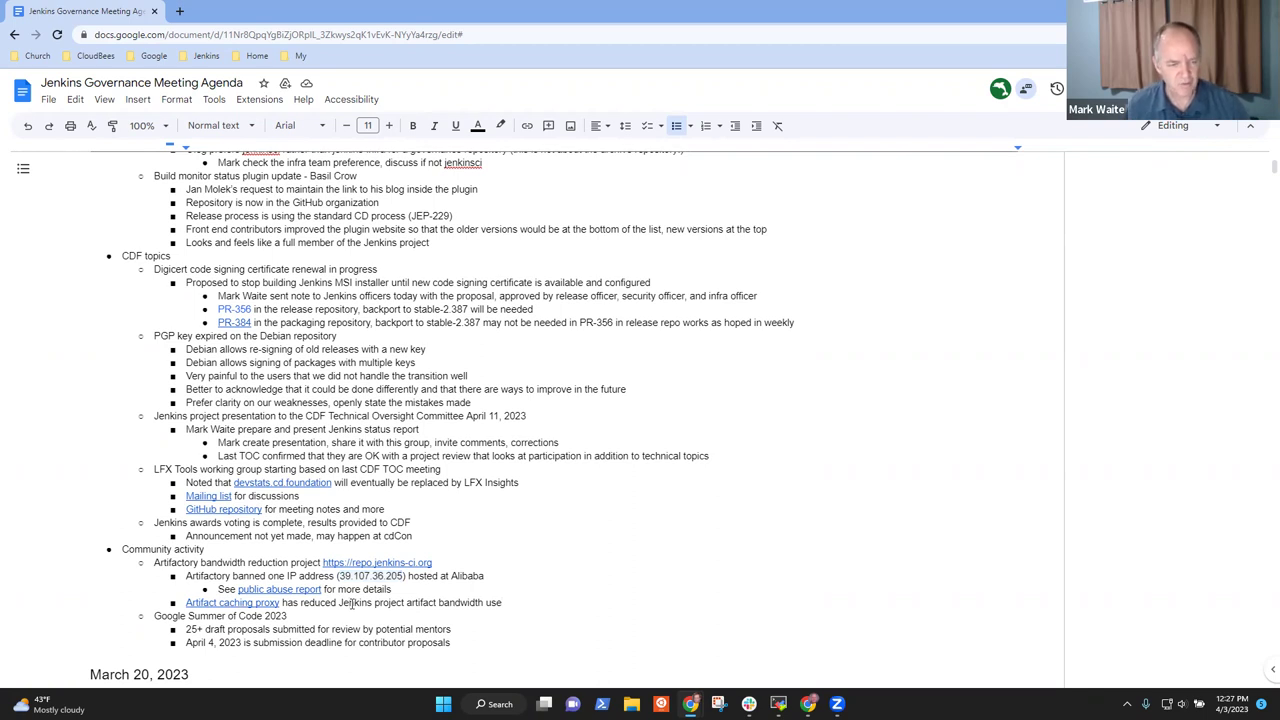
pyautogui.press('Home')
pyautogui.hotkey('shift', 'End')
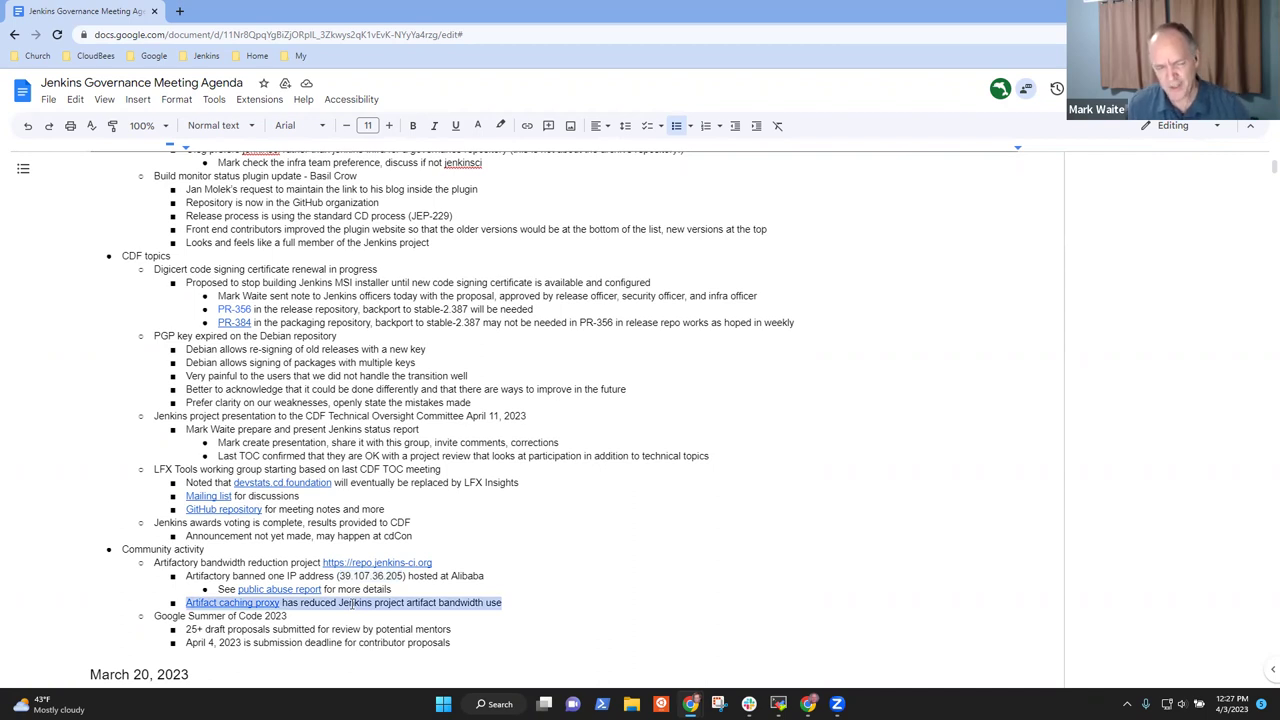
pyautogui.press('End')
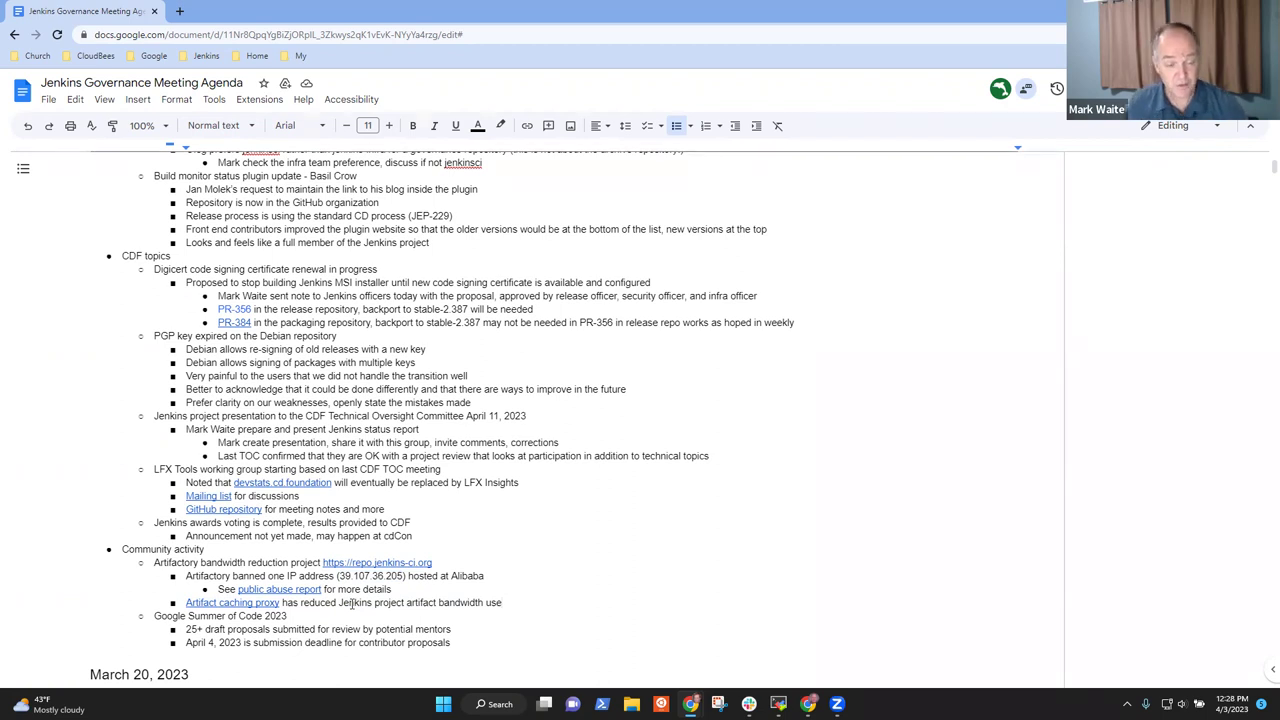
pyautogui.hotkey('shift', 'Home')
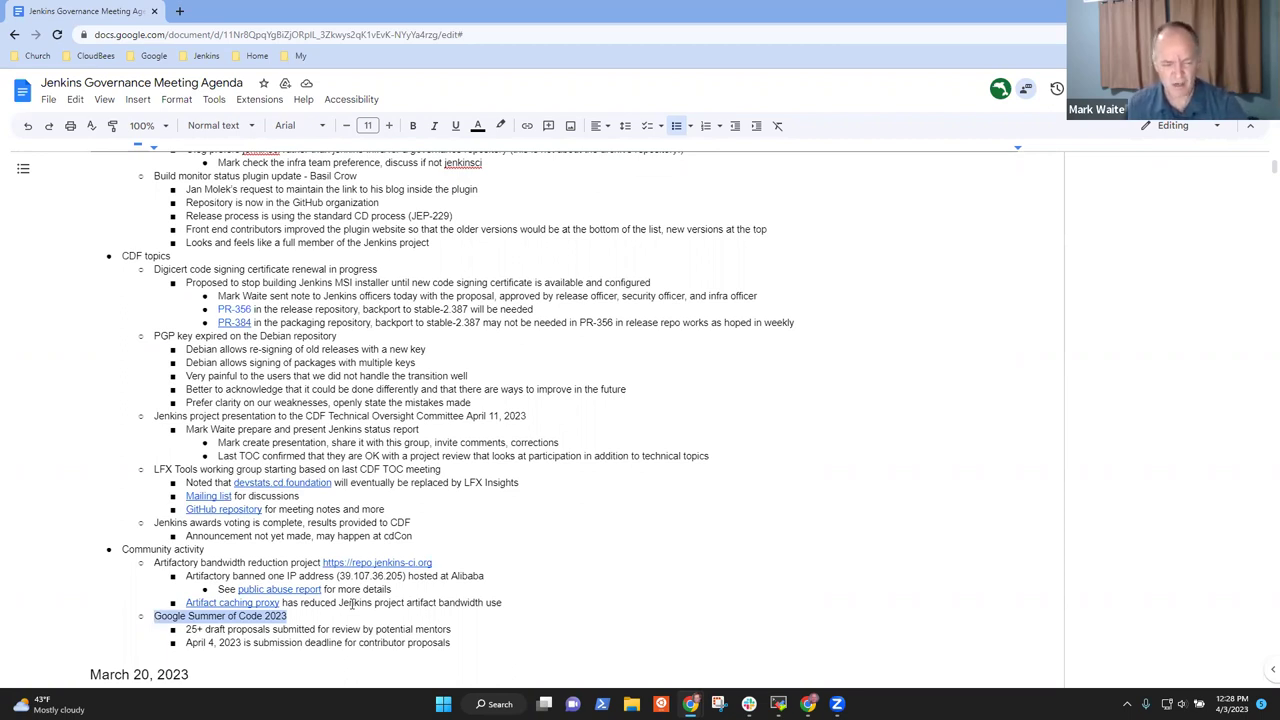
# - Replace "25+ draft" with "38" in the proposals note under Google Summer of Code 2023
pyautogui.press('Down')
pyautogui.hotkey('shift', 'Right')
pyautogui.hotkey('shift', 'Right')
pyautogui.hotkey('shift', 'Right')
pyautogui.write('38')
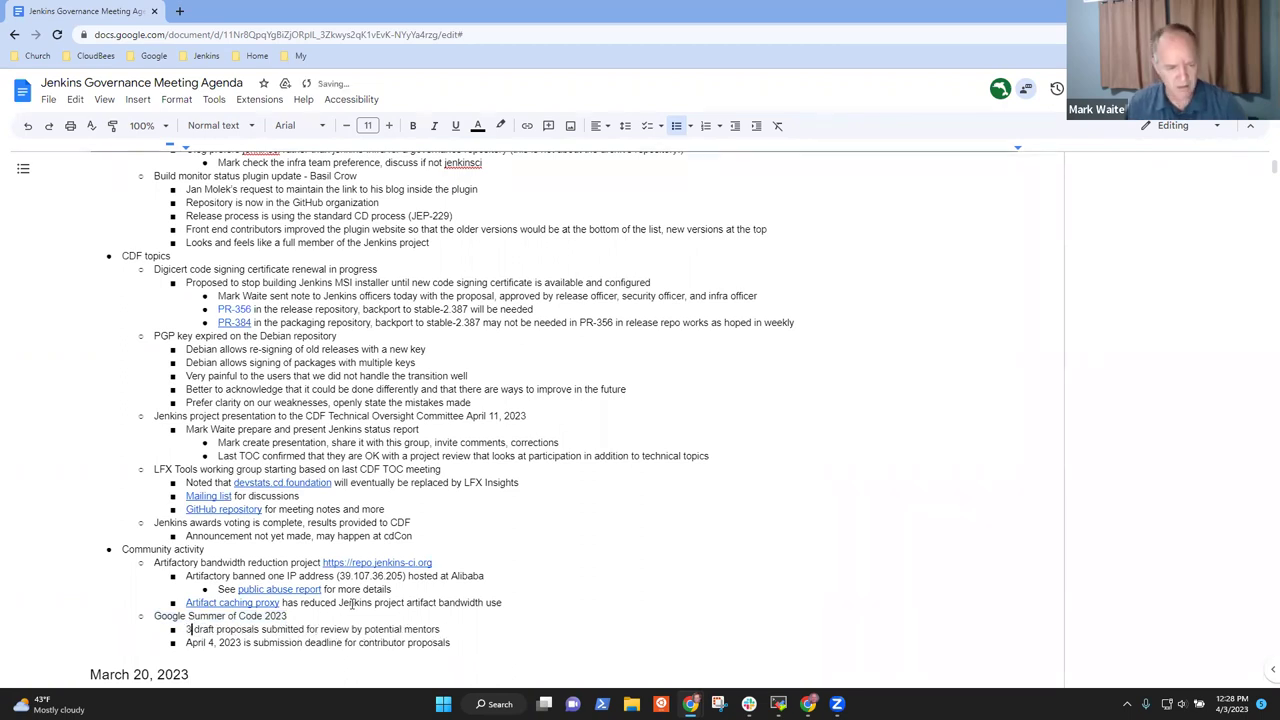
pyautogui.hotkey('ctrl', 'shift', 'Right')
pyautogui.press('Delete')
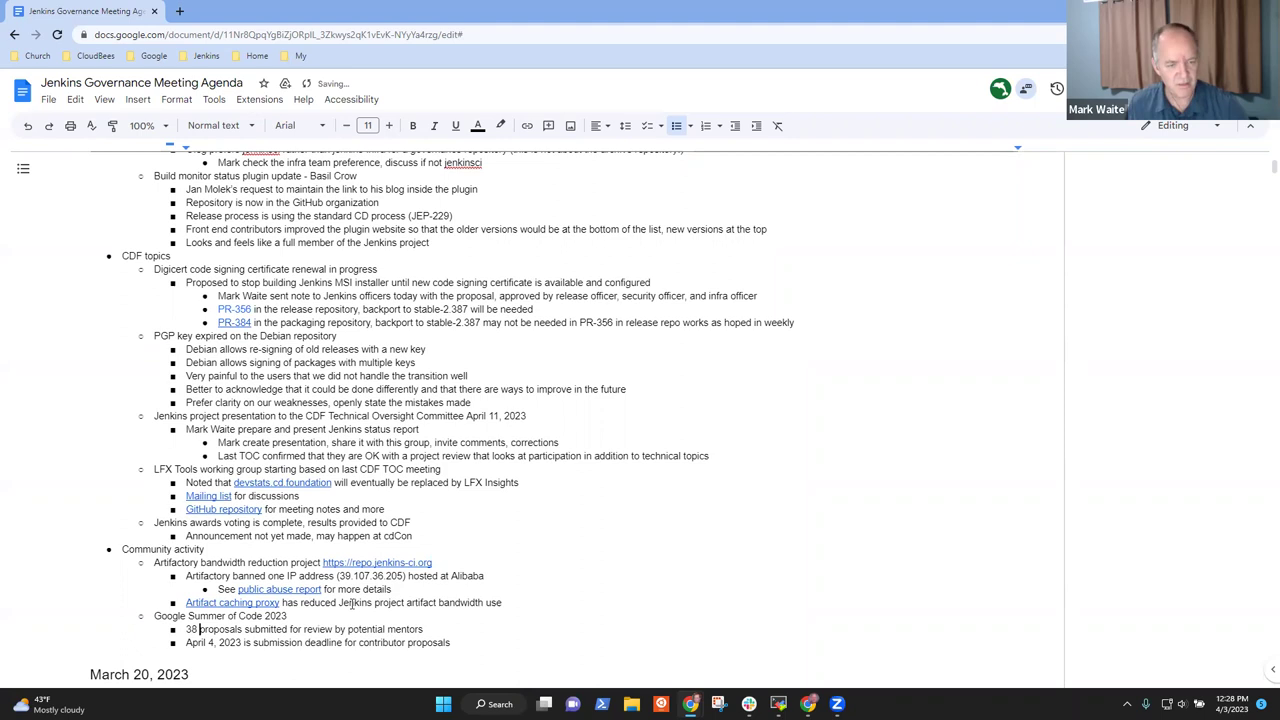
# - Replace "for review by potential mentors" with "to Google Summer of Code" in the 38 proposals note
pyautogui.hotkey('ctrl', 'Right')
pyautogui.hotkey('ctrl', 'Right')
pyautogui.hotkey('ctrl', 'Right')
pyautogui.hotkey('ctrl', 'Right')
pyautogui.hotkey('ctrl', 'Right')
pyautogui.hotkey('ctrl', 'Left')
pyautogui.hotkey('shift', 'End')
pyautogui.press('Delete')
pyautogui.write('to')
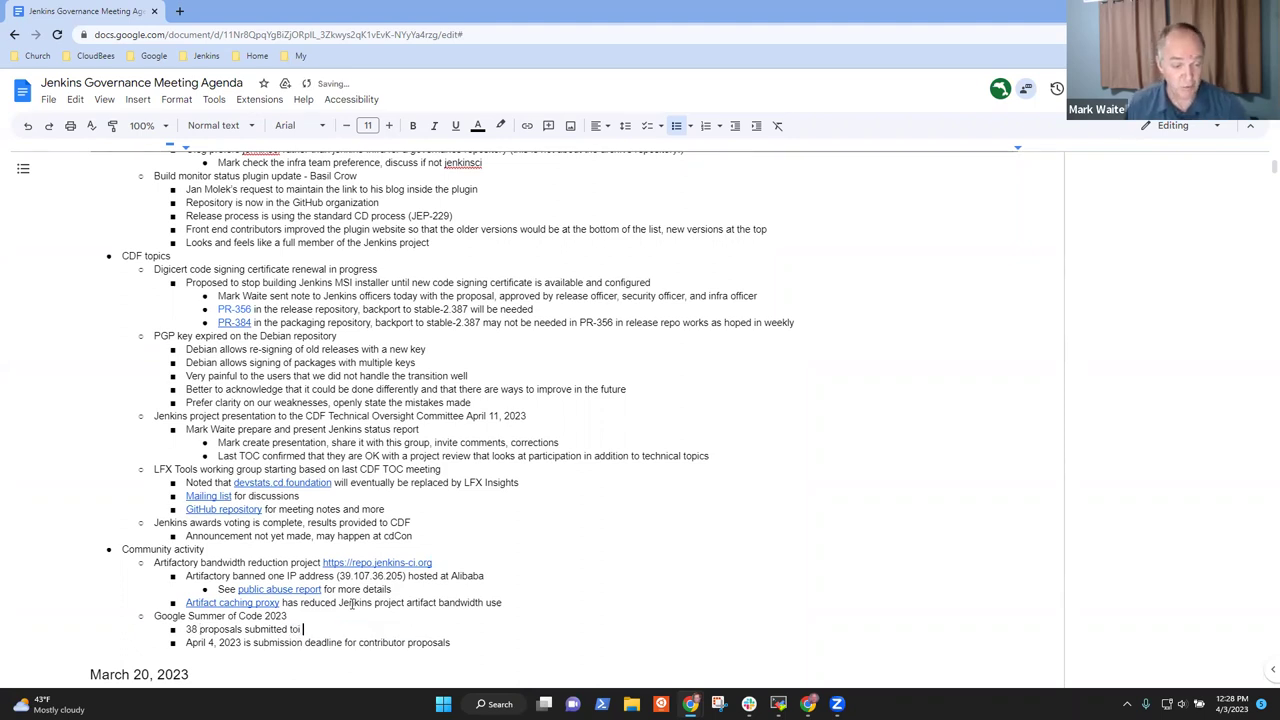
pyautogui.write(' FGoog')
pyautogui.press('BackSpace')
pyautogui.press('BackSpace')
pyautogui.press('BackSpace')
pyautogui.press('BackSpace')
pyautogui.press('BackSpace')
pyautogui.write('Google')
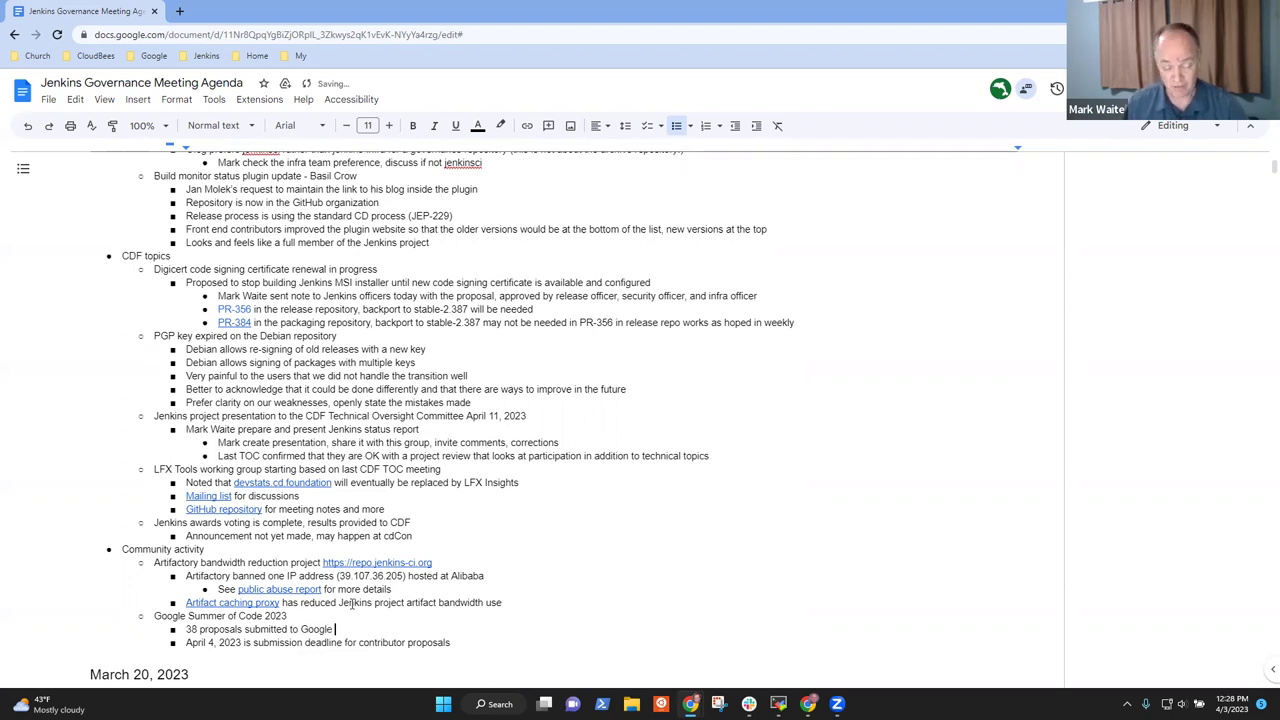
pyautogui.write(' Summ')
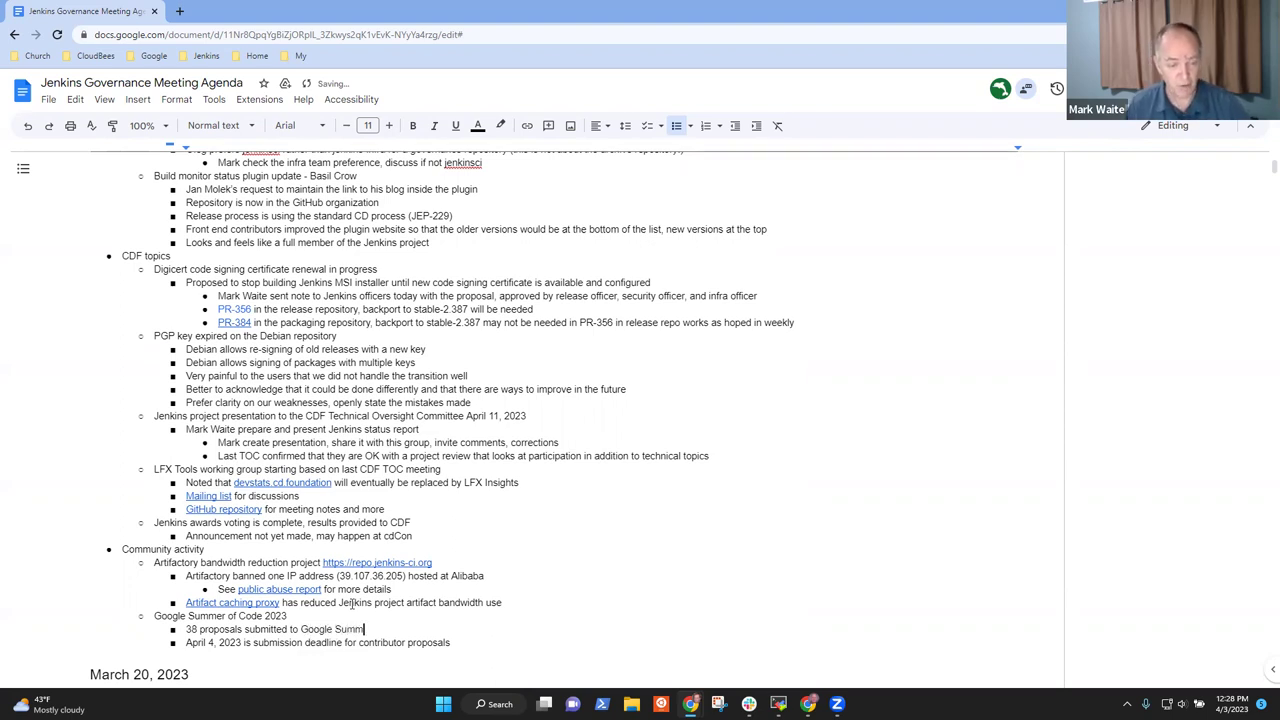
pyautogui.write('er of Code')
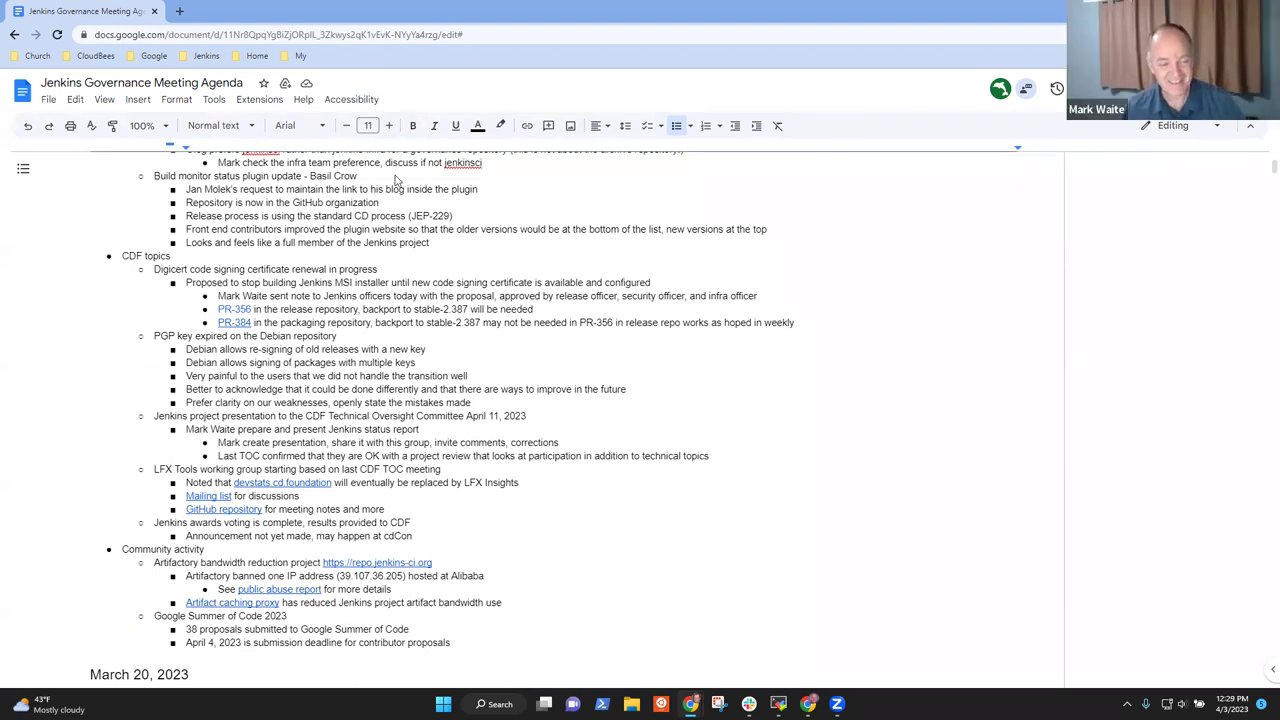
# - Start a new Community activity item after Google Summer of Code 2023 reading "Laucnhable experiments running in"
pyautogui.click(481, 642)
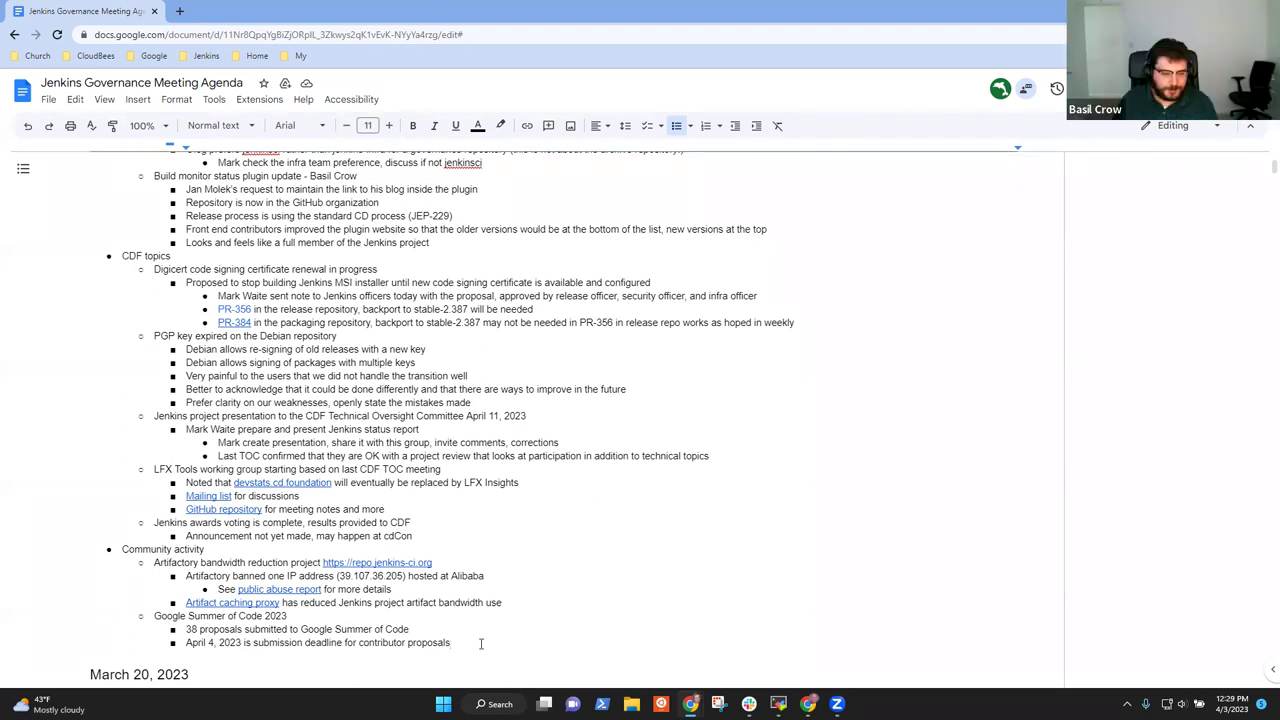
pyautogui.press('Return')
pyautogui.hotkey('shift', 'Tab')
pyautogui.write('Laucnhab')
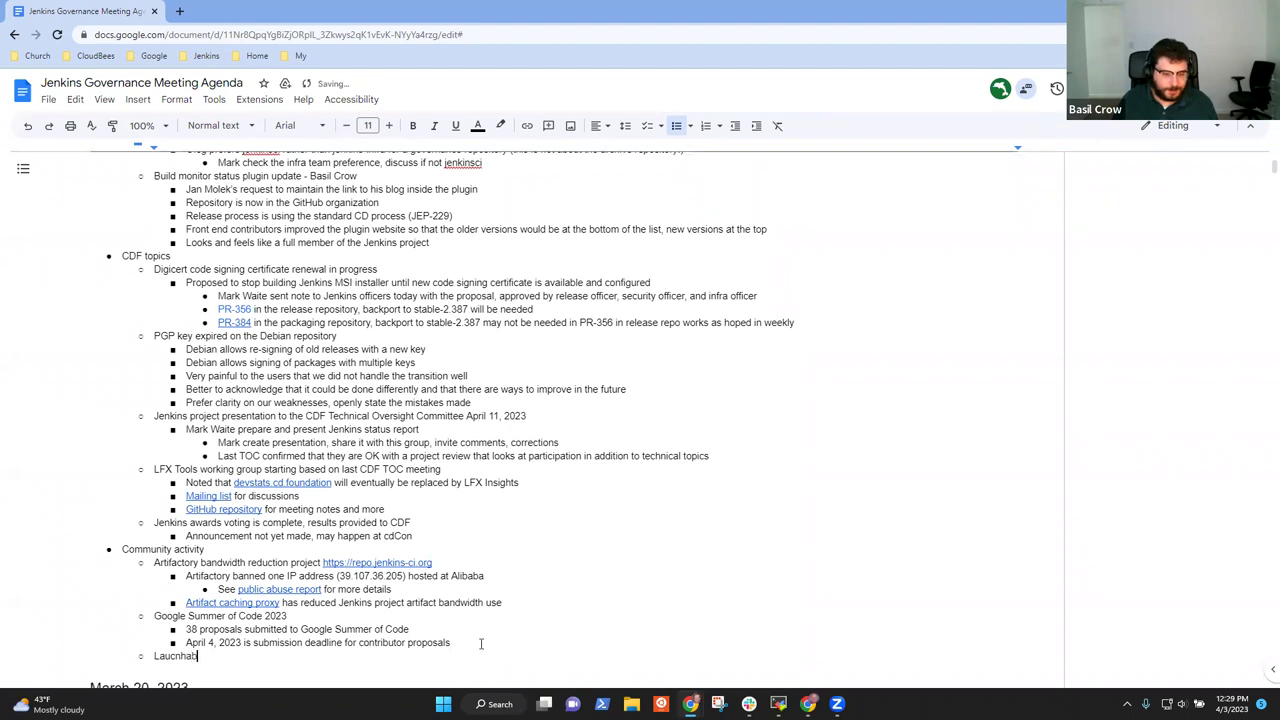
pyautogui.write('le experiments ')
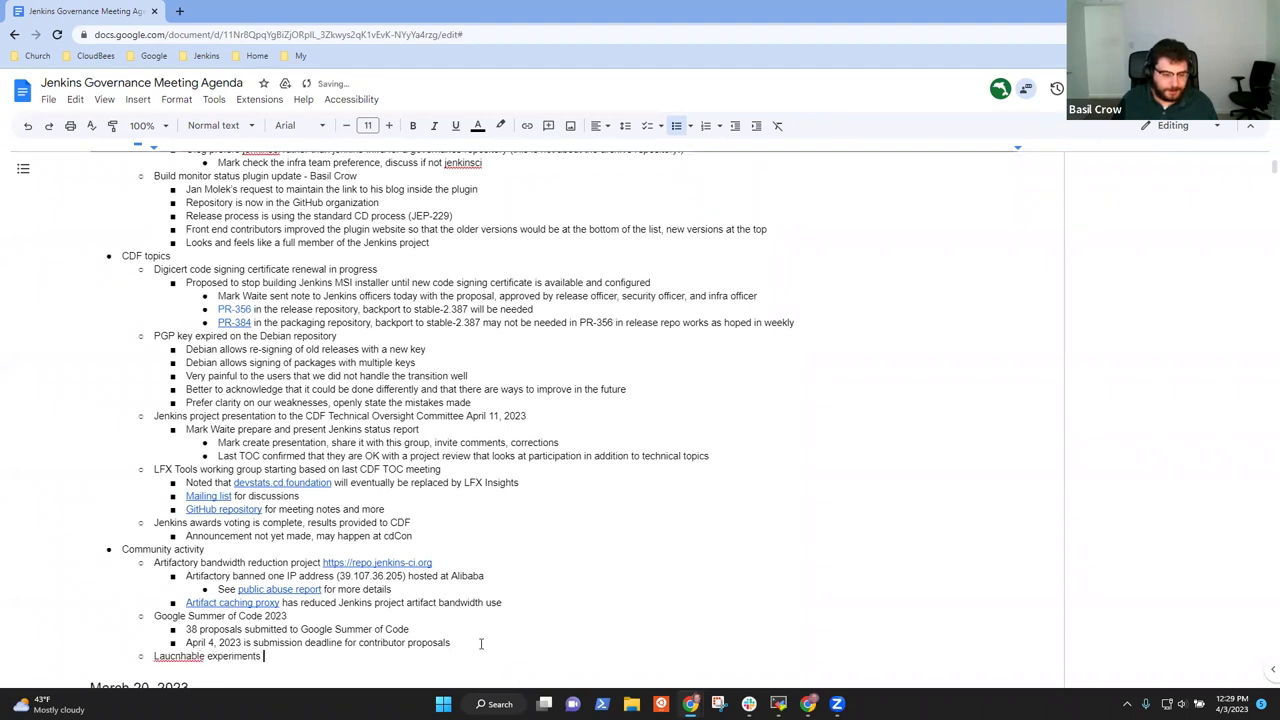
pyautogui.write('running in')
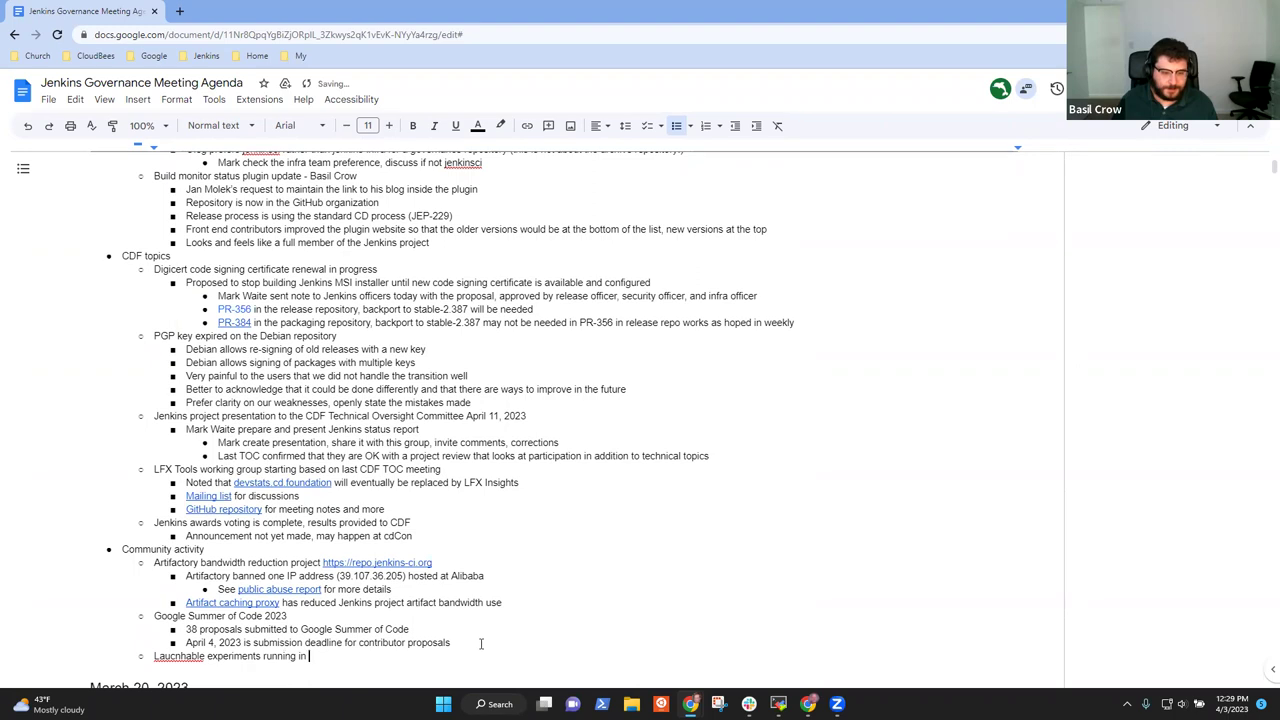
# - Remove the misplaced "c" from the new item's first word and complete the item with "Jenkins BOM and elsewhere"
pyautogui.press('Home')
pyautogui.press('Right')
pyautogui.press('Right')
pyautogui.press('Right')
pyautogui.press('Right')
pyautogui.press('BackSpace')
pyautogui.press('End')
pyautogui.write('Jenkins BOM')
pyautogui.press('BackSpace')
pyautogui.write('M and el')
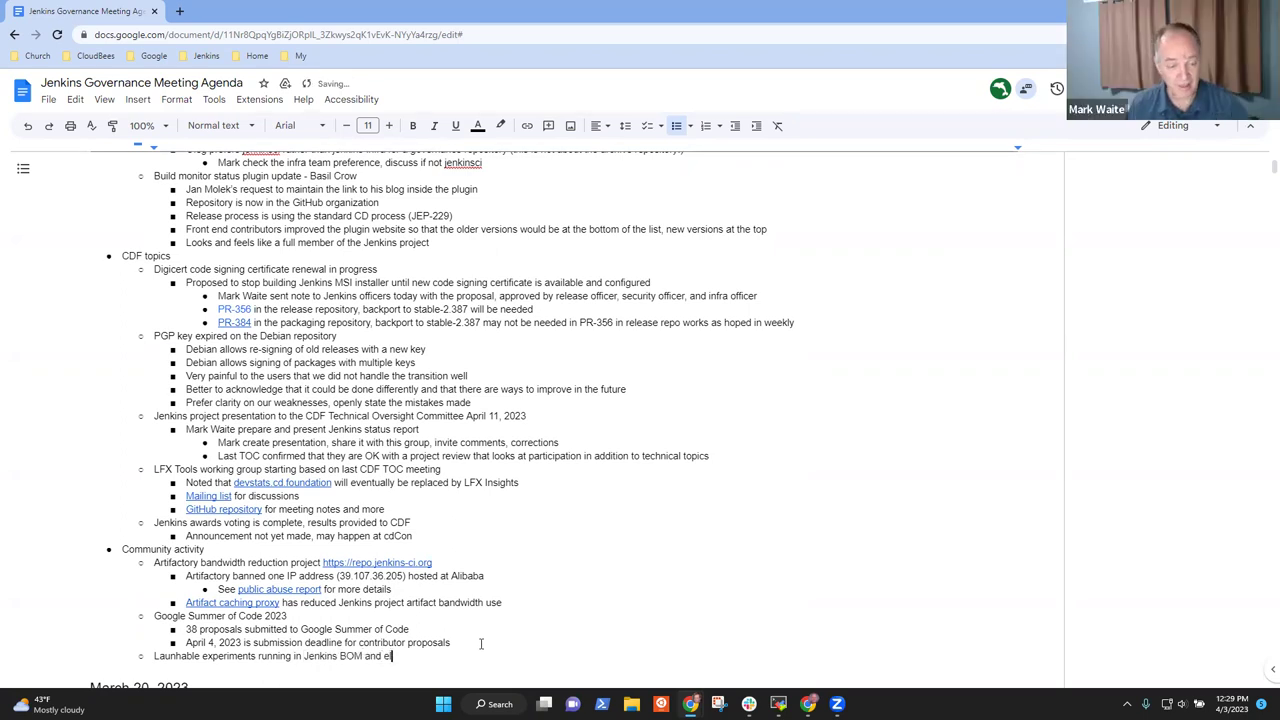
pyautogui.write('sewhere')
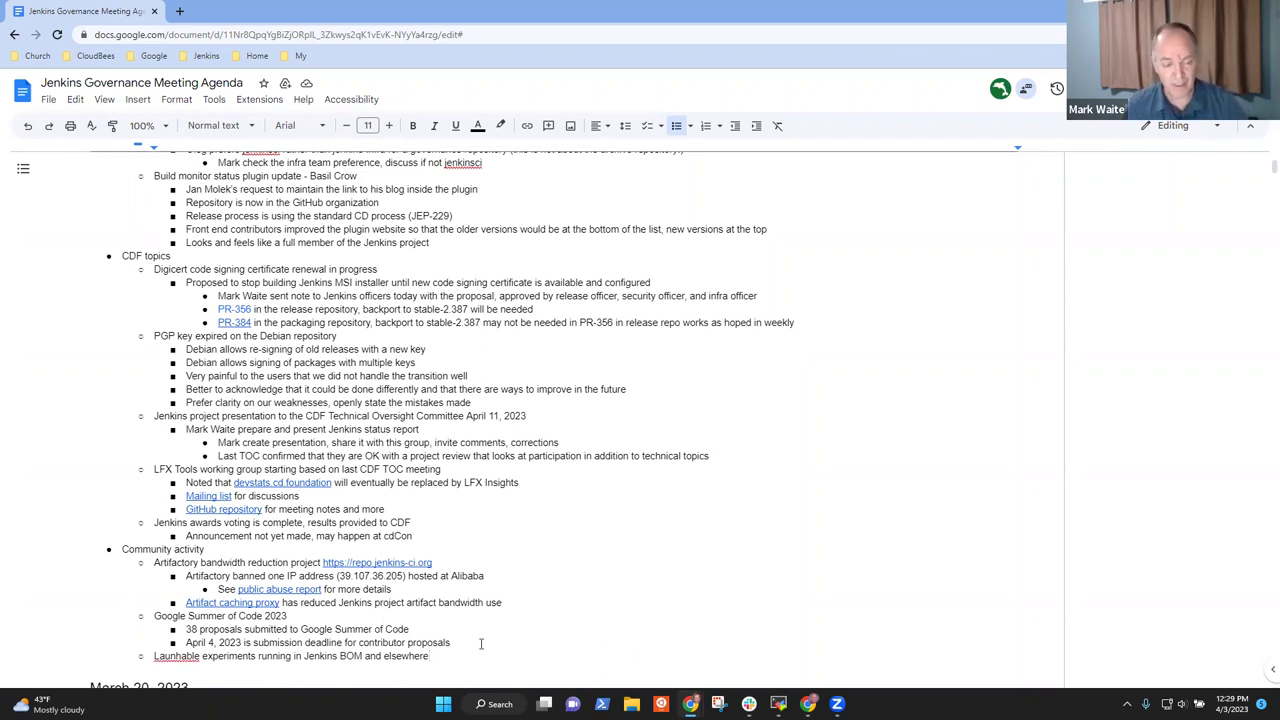
# - Correct the first word of the experiments item to "Launchable" by inserting the missing "c"
pyautogui.press('Down')
pyautogui.press('Up')
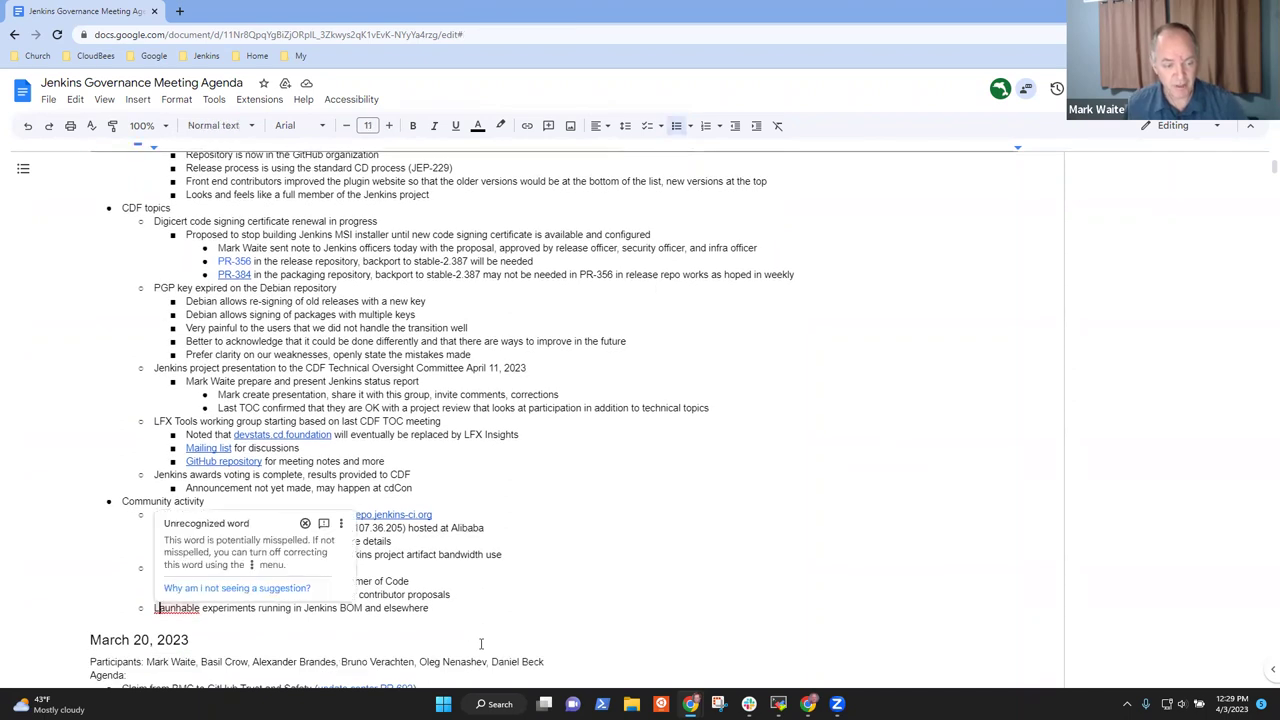
pyautogui.press('Right')
pyautogui.press('Right')
pyautogui.press('Right')
pyautogui.press('Right')
pyautogui.write('c')
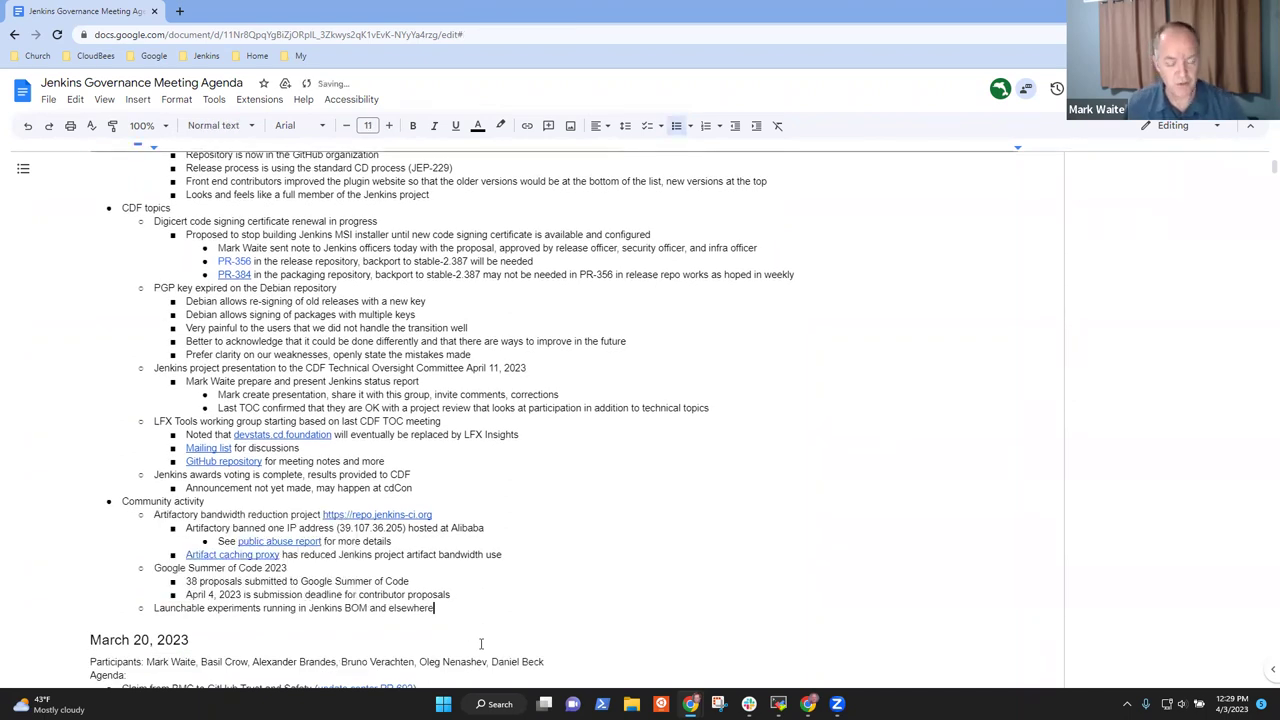
pyautogui.press('End')
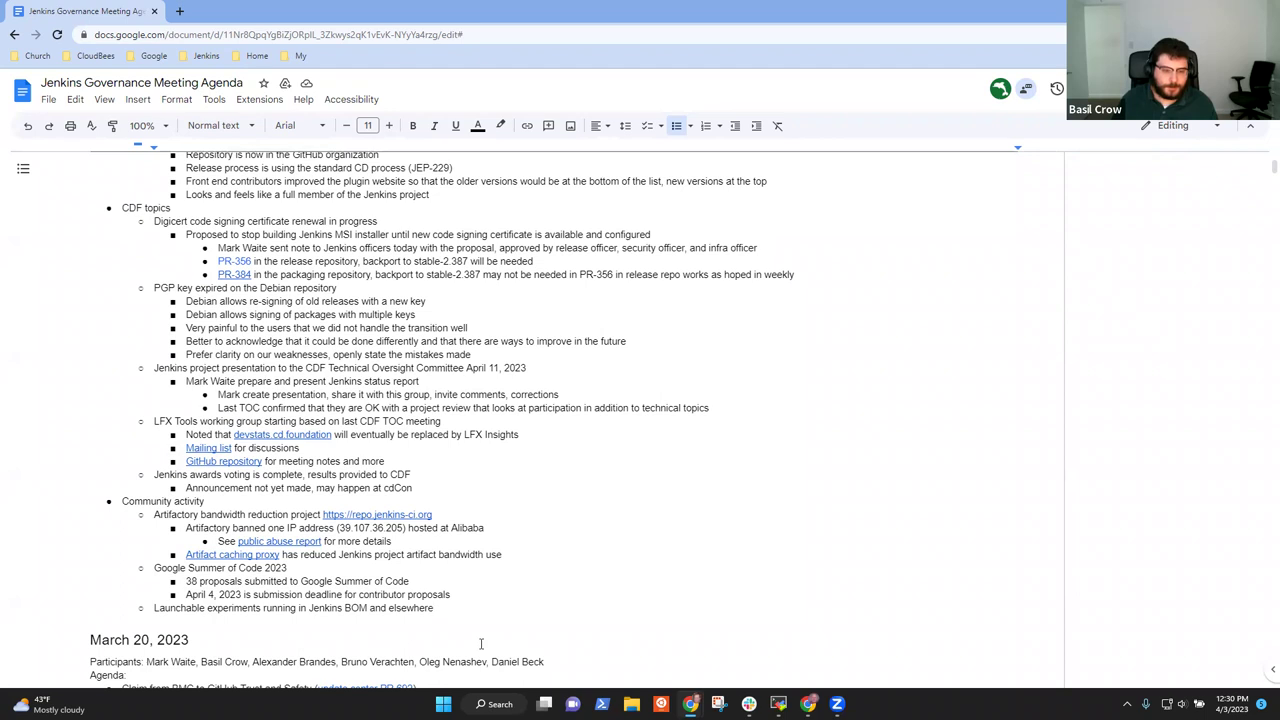
# - Add an item below the Launchable experiments with the contributor's full name followed by "has started the"
pyautogui.press('Return')
pyautogui.write('Tim Jacom')
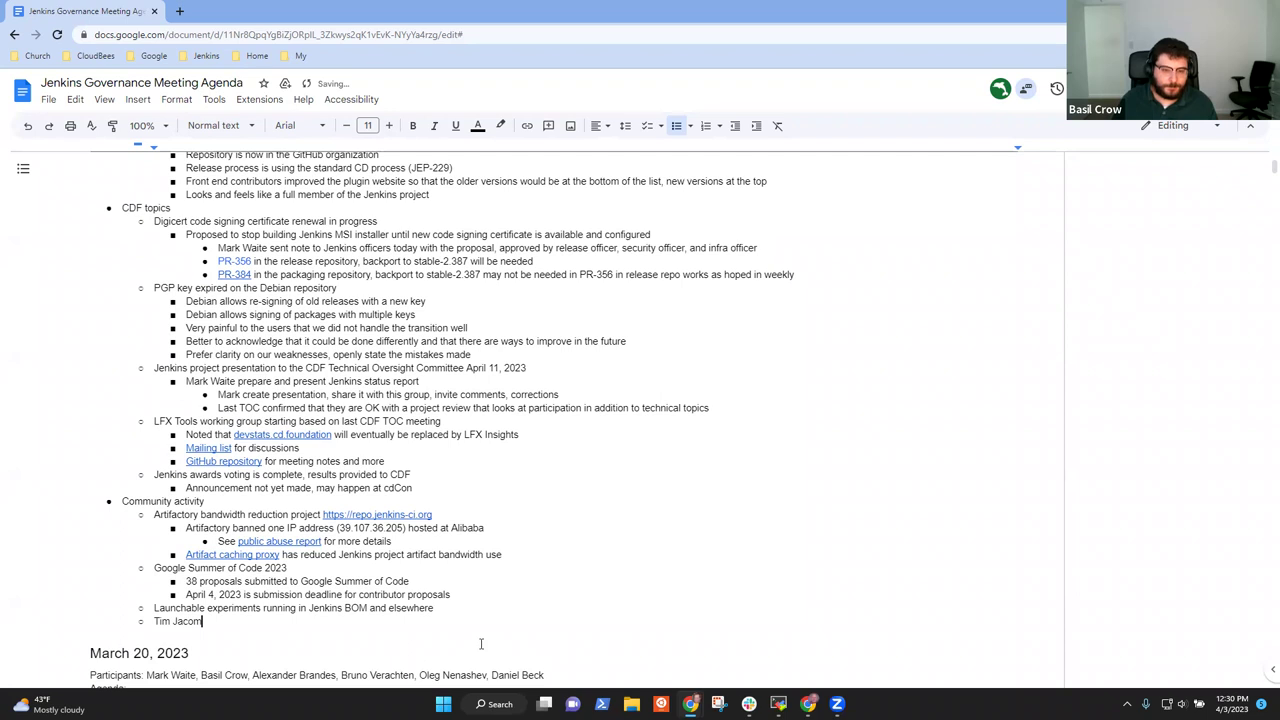
pyautogui.write('n')
pyautogui.write(' has sta')
pyautogui.write('rted ')
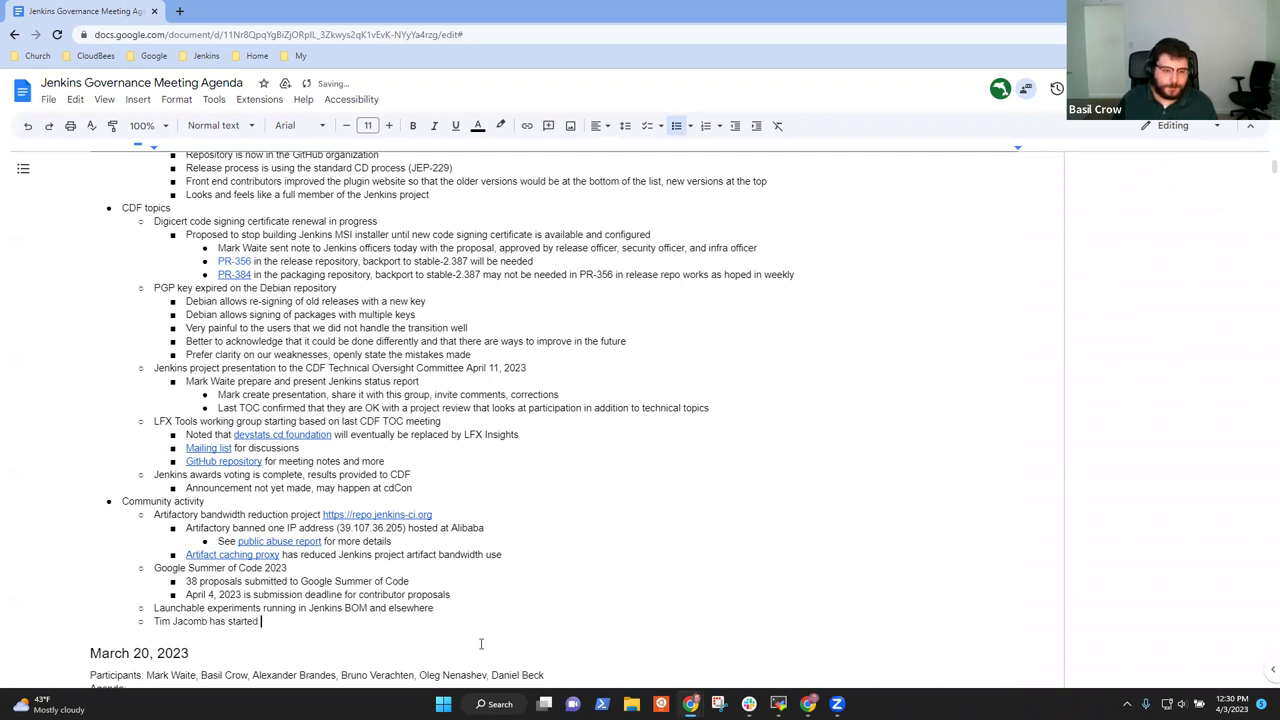
pyautogui.write('the')
# - Add the nested note "Defining test suites" under the Launchable experiments item
pyautogui.press('End')
pyautogui.press('Return')
pyautogui.press('Tab')
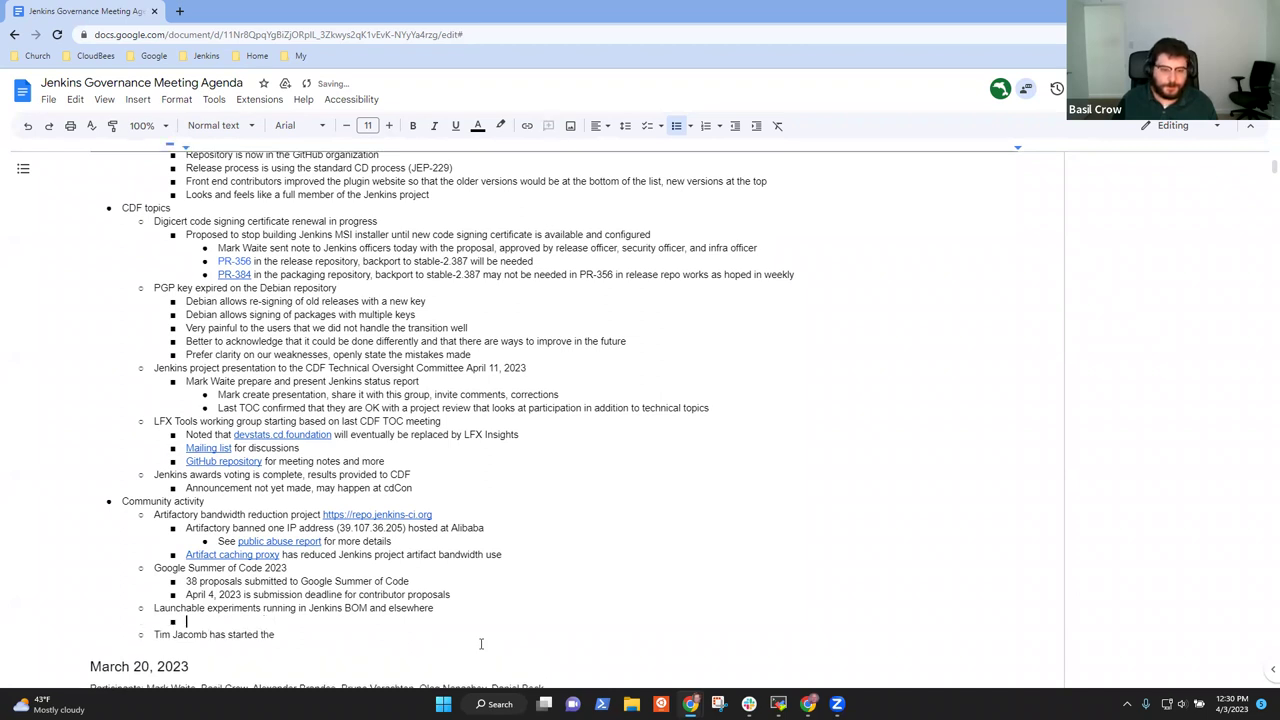
pyautogui.write('Defining test suitre')
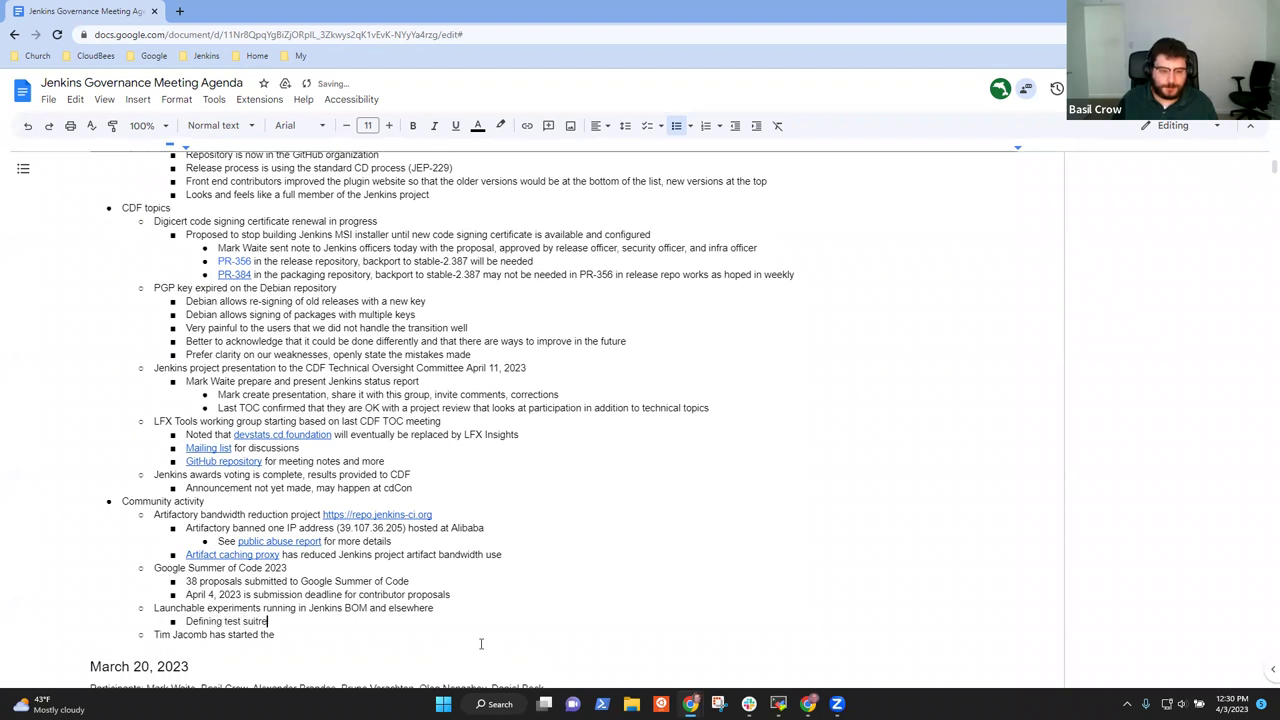
pyautogui.press('BackSpace')
pyautogui.press('BackSpace')
pyautogui.write('es')
# - Add the note "Defining builds" below the test suites note
pyautogui.press('Return')
pyautogui.write('Define')
pyautogui.press('BackSpace')
pyautogui.write('ing ')
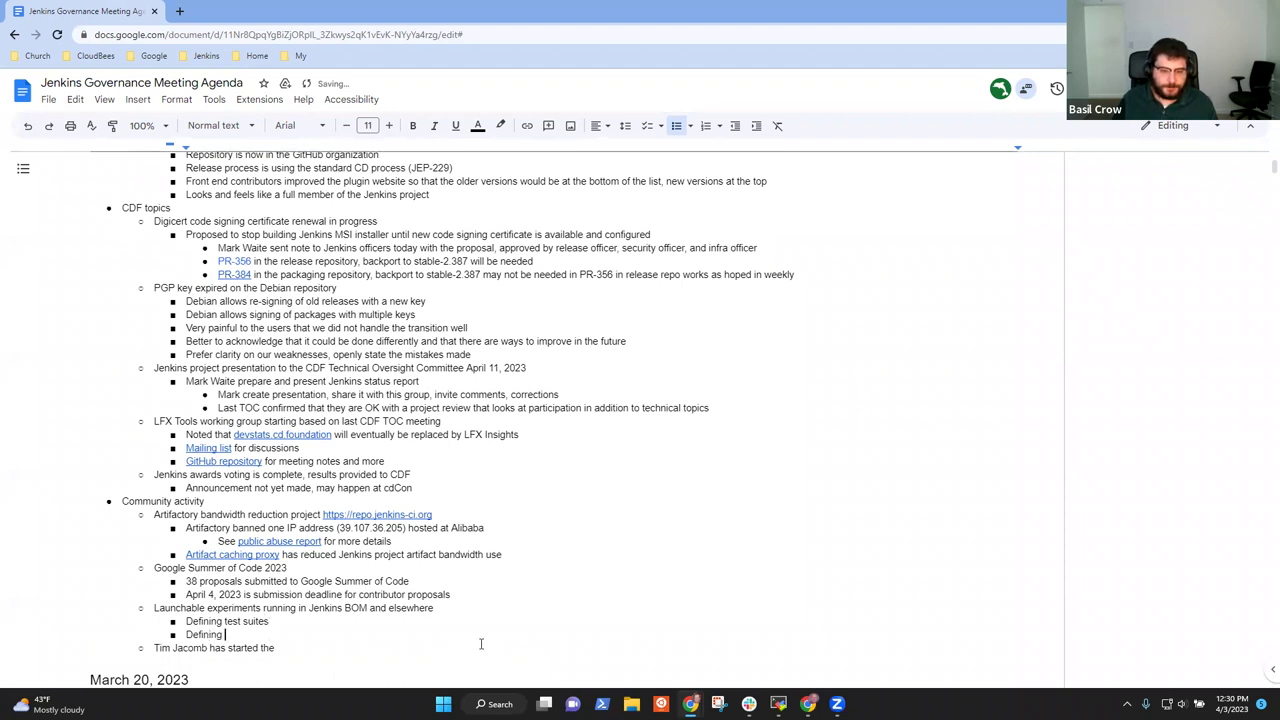
pyautogui.write('builds')
# - Add the note "Benefits to developers" below "Defining builds"
pyautogui.press('Return')
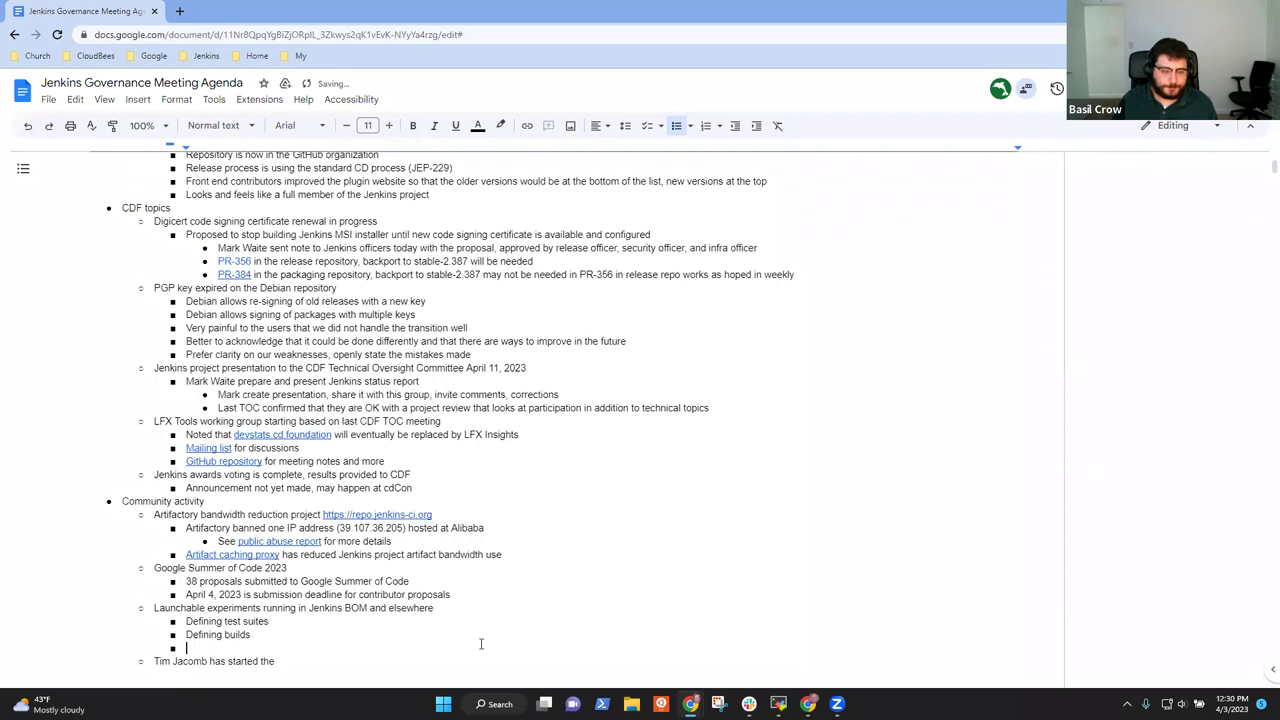
pyautogui.write('Benefits to')
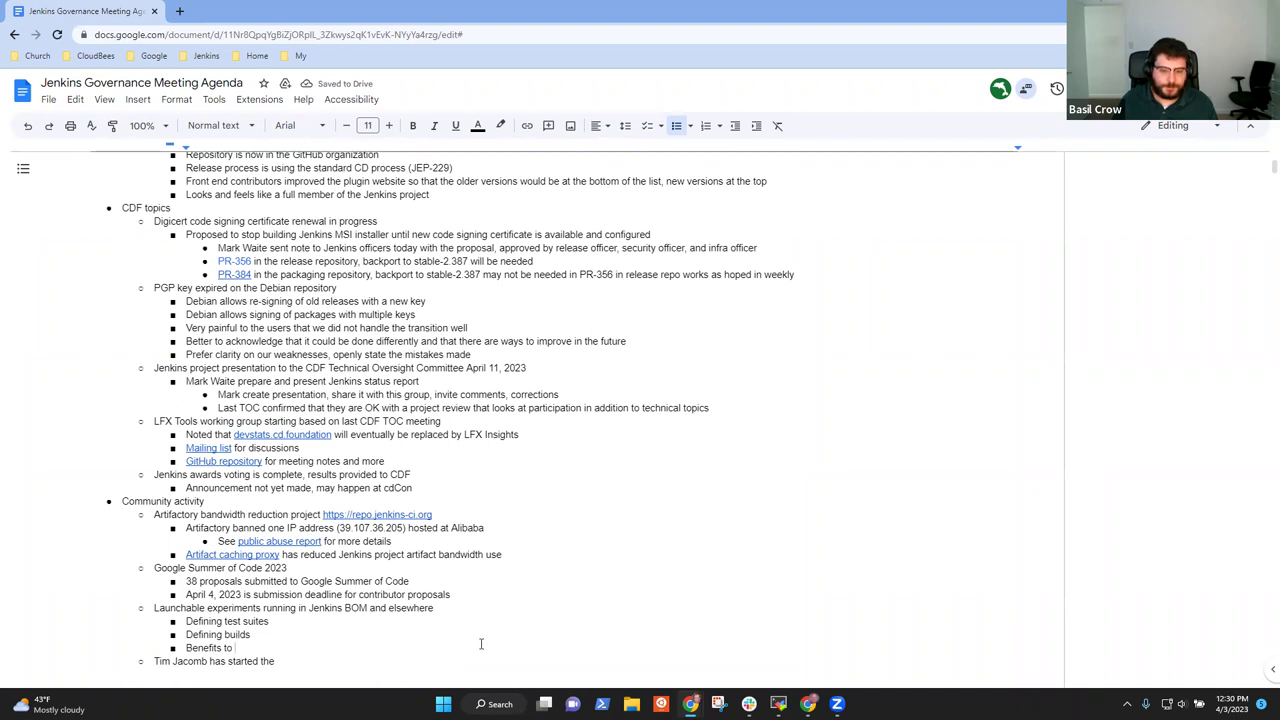
pyautogui.write('users')
pyautogui.hotkey('ctrl', 'BackSpace')
pyautogui.write('develo')
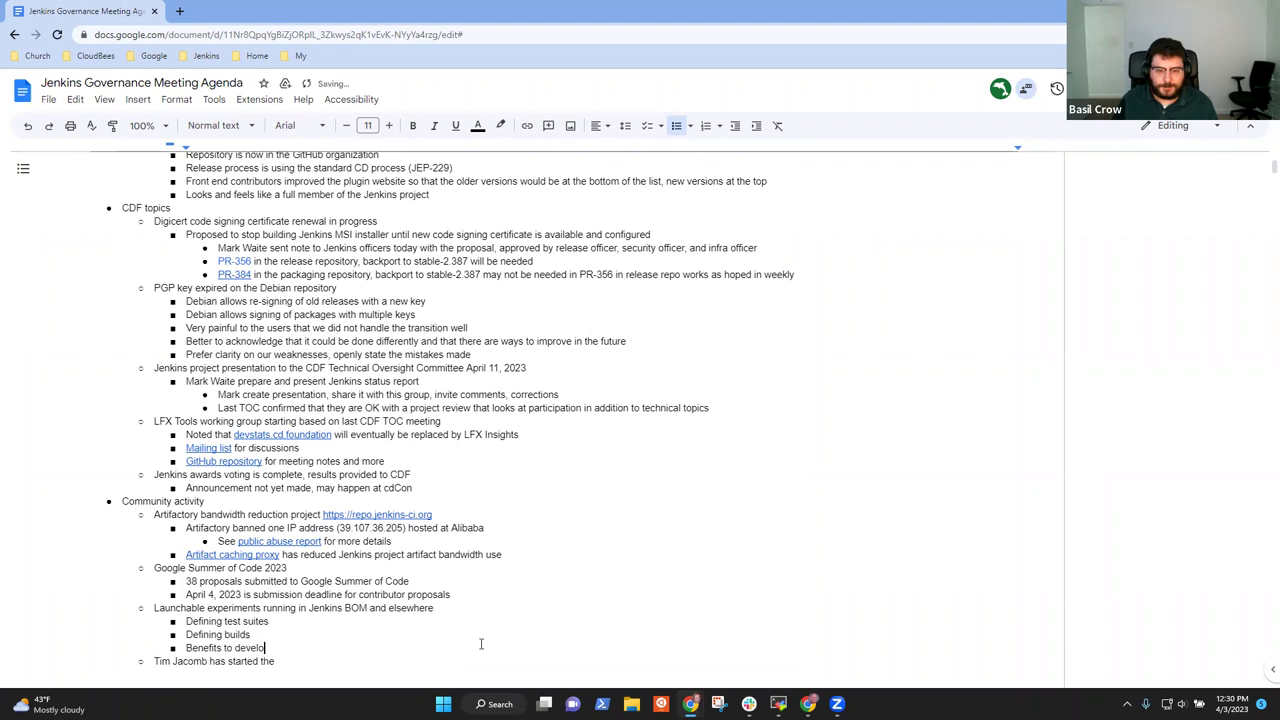
pyautogui.write('pers')
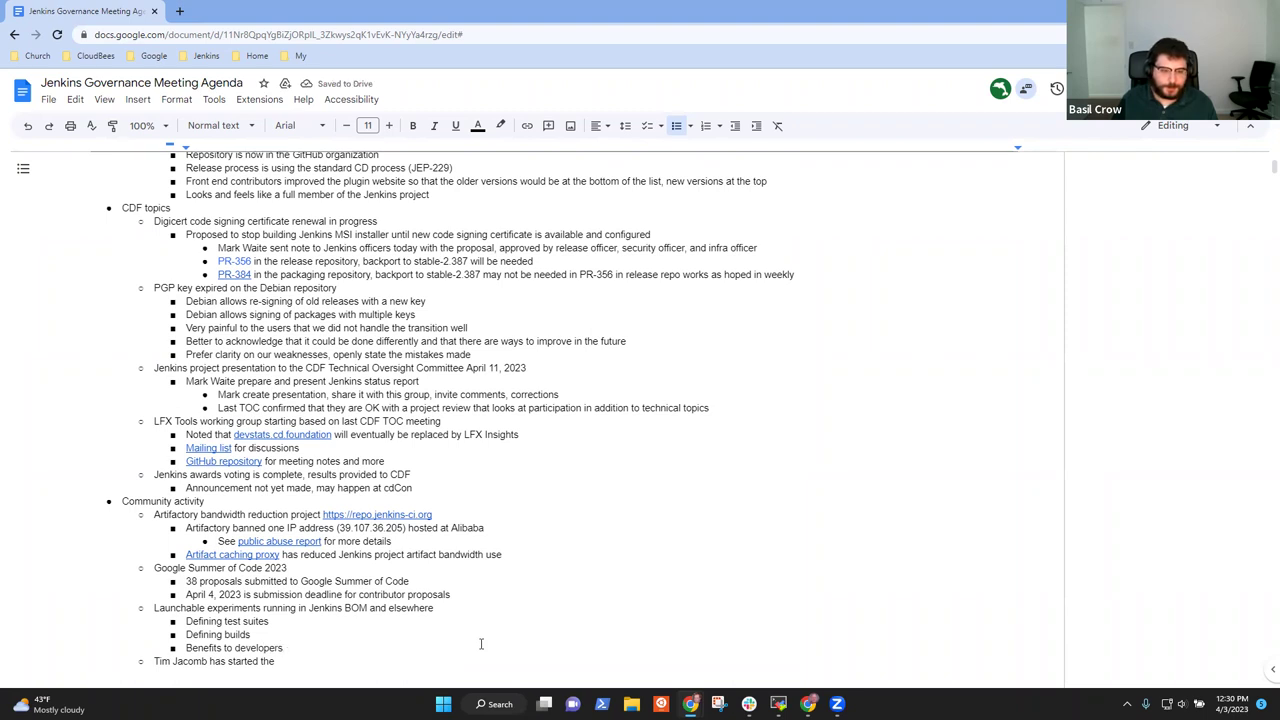
# - Add a note reading "Document coming" below the developer benefits and replace its text with "3 benefits likely"
pyautogui.press('Return')
pyautogui.write('Document coming')
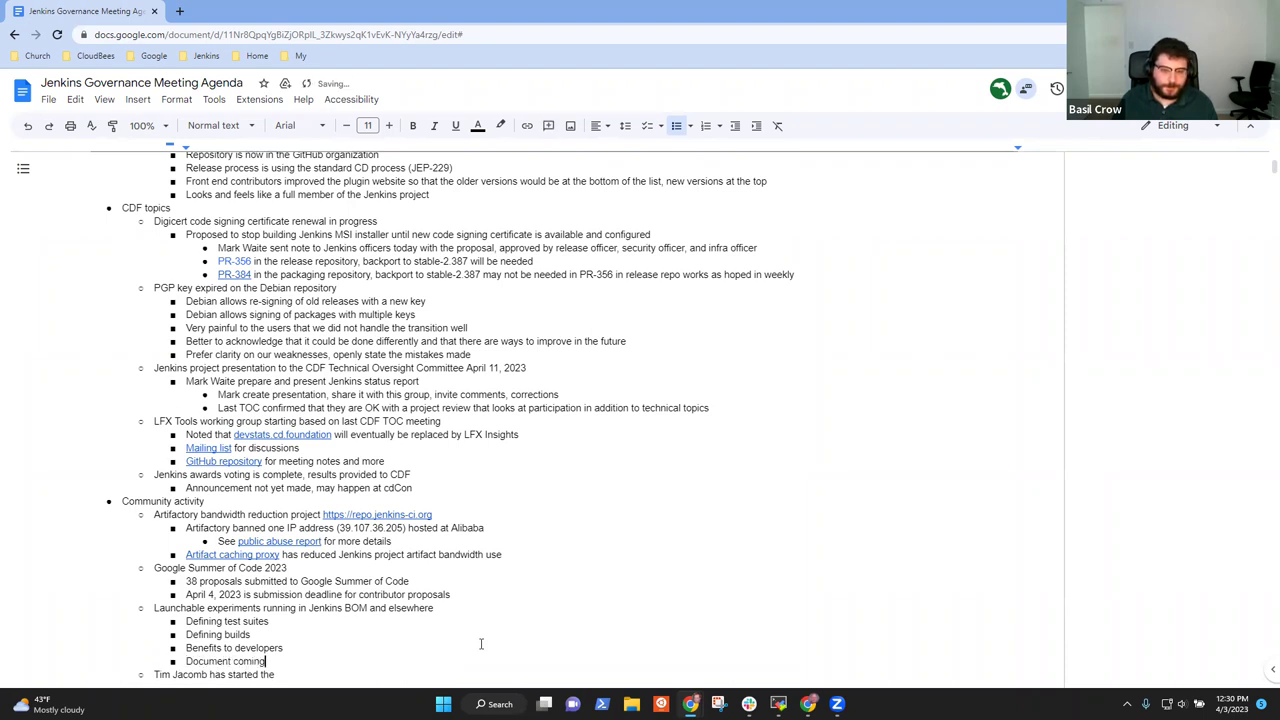
pyautogui.hotkey('ctrl', 'shift', 'Left')
pyautogui.hotkey('ctrl', 'shift', 'Left')
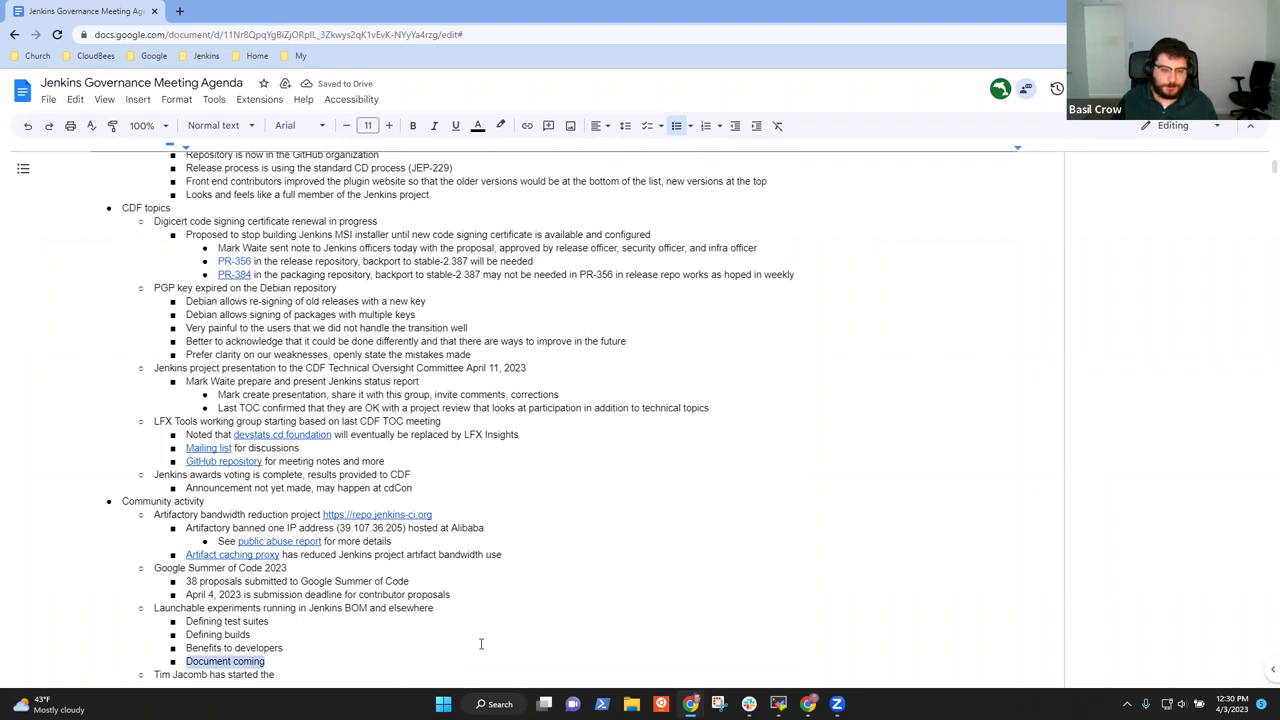
pyautogui.write('3')
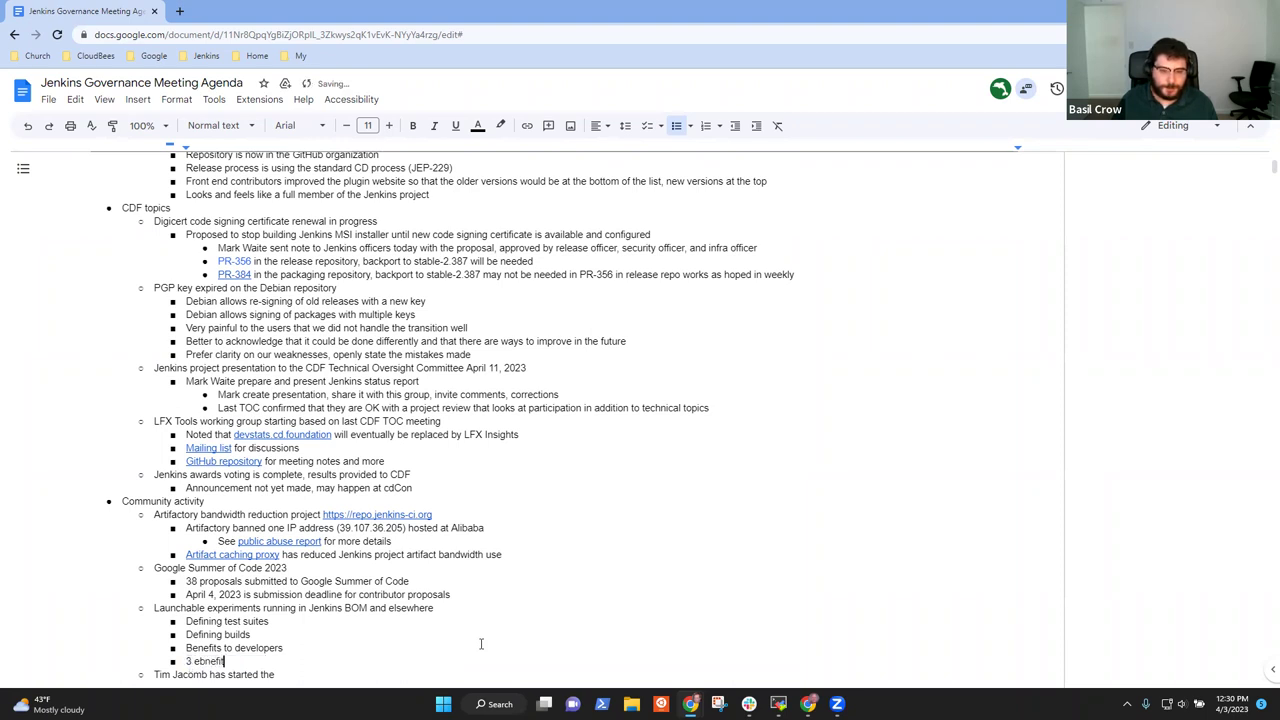
pyautogui.write(' benefits likely')
# - Add the nested note "Reduce cost of BOM builds" under "3 benefits likely"
pyautogui.press('Return')
pyautogui.press('Tab')
pyautogui.write('Reduce cost of BO')
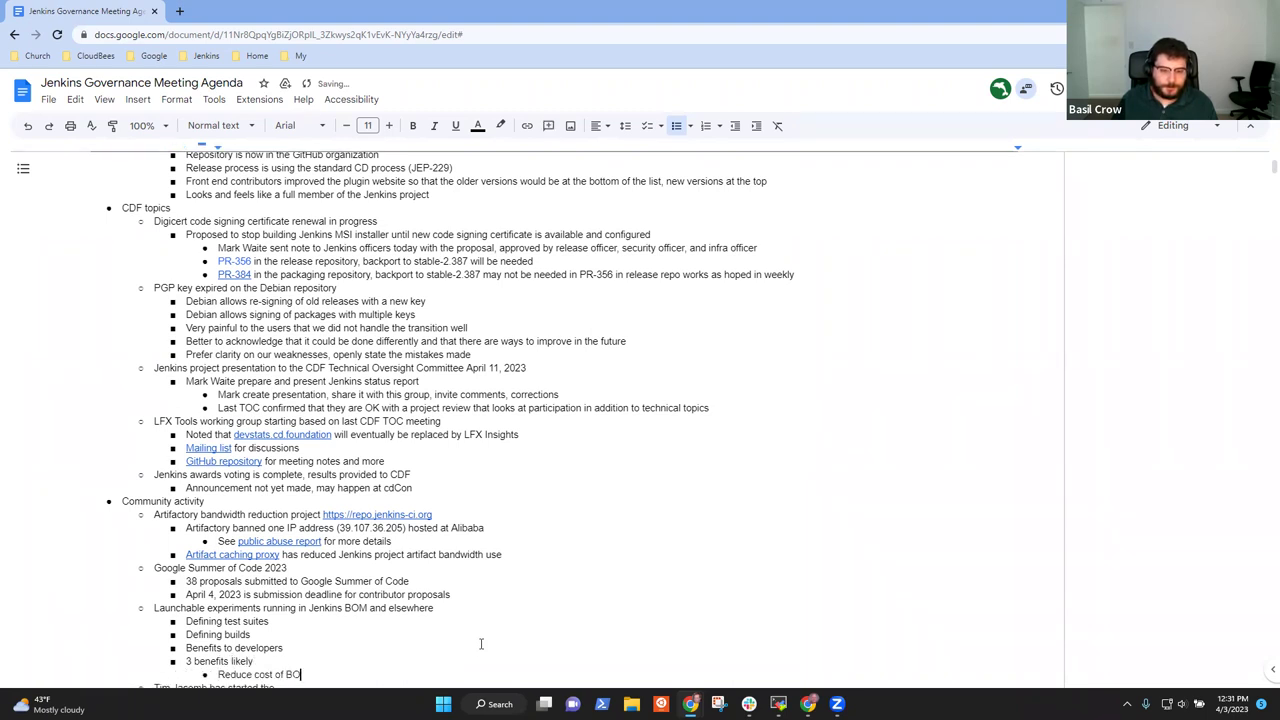
pyautogui.write('M builds')
pyautogui.press('Return')
# - Add the note "Reduce number of Windows tests in Jenkins core" below the BOM builds note
pyautogui.write('Reduce ')
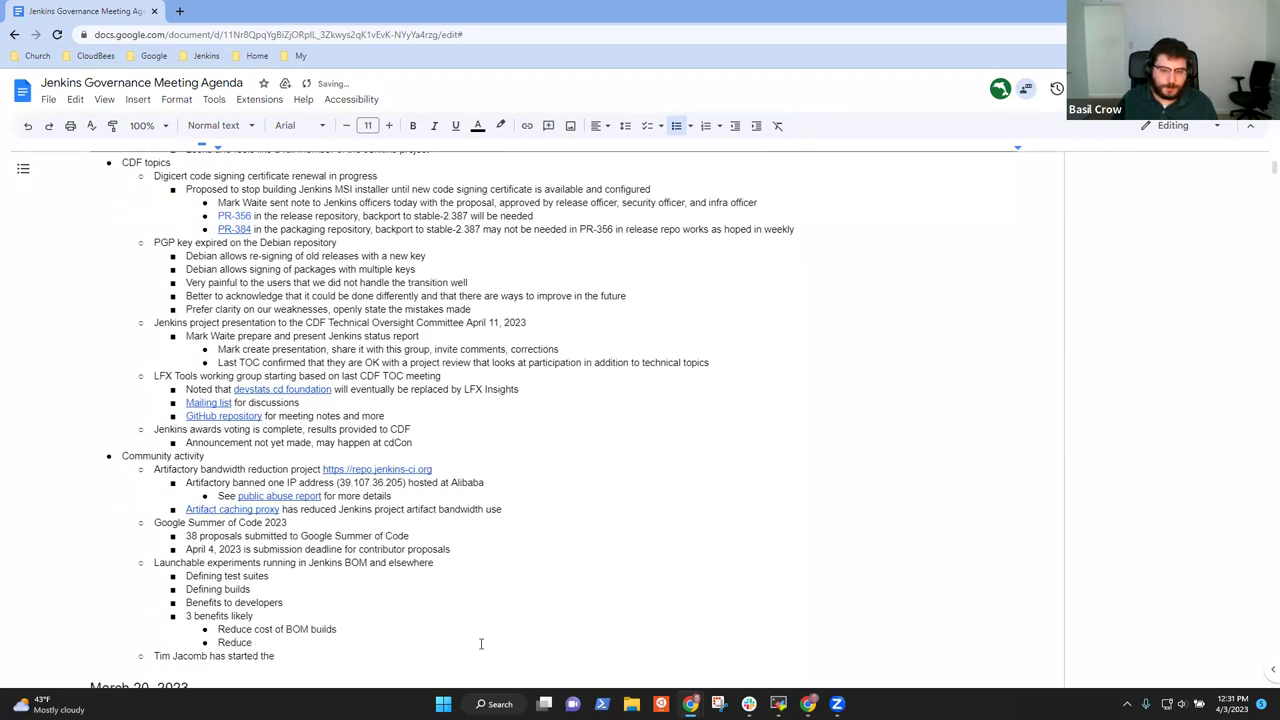
pyautogui.write('number of Windo')
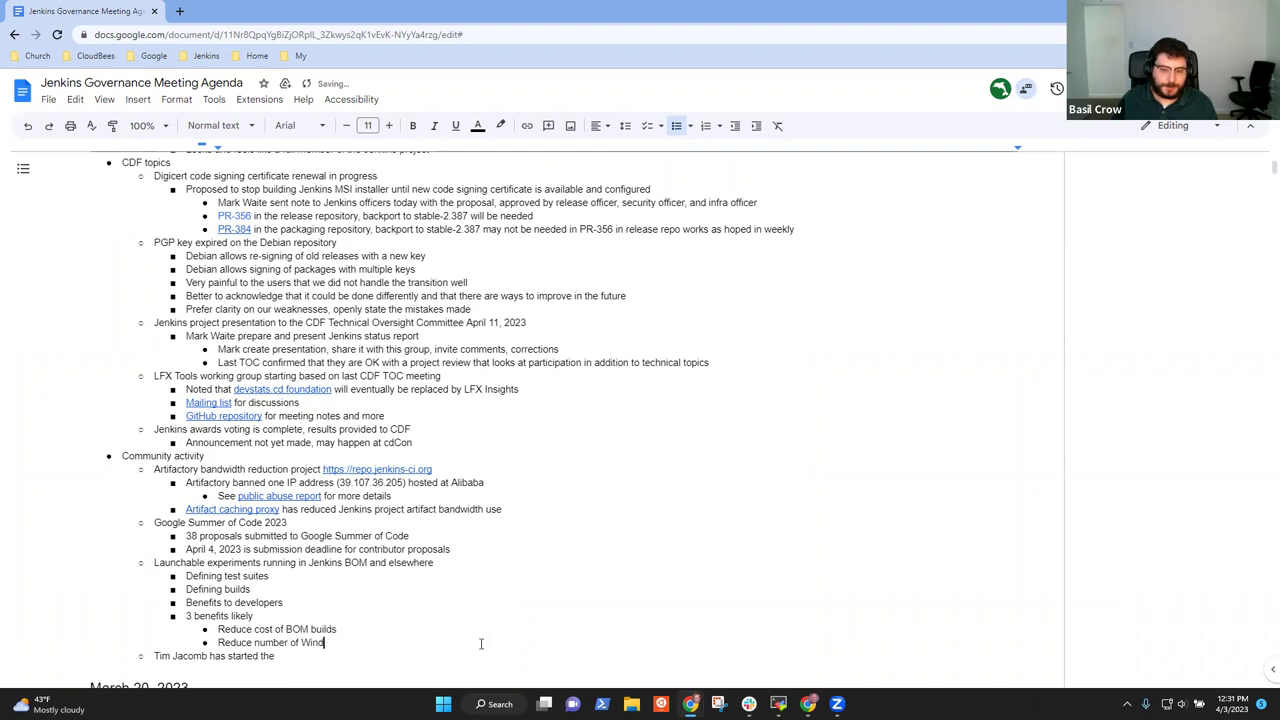
pyautogui.write('ws tests in J')
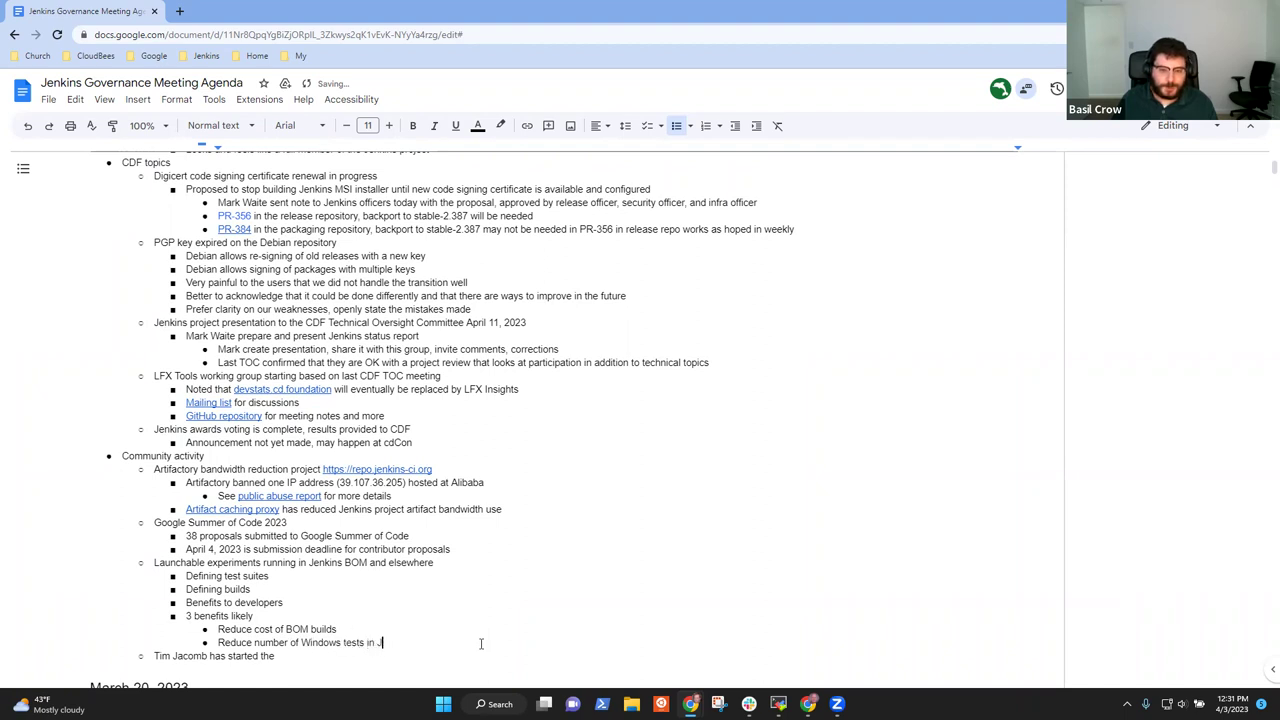
pyautogui.write('enkins core')
pyautogui.press('Return')
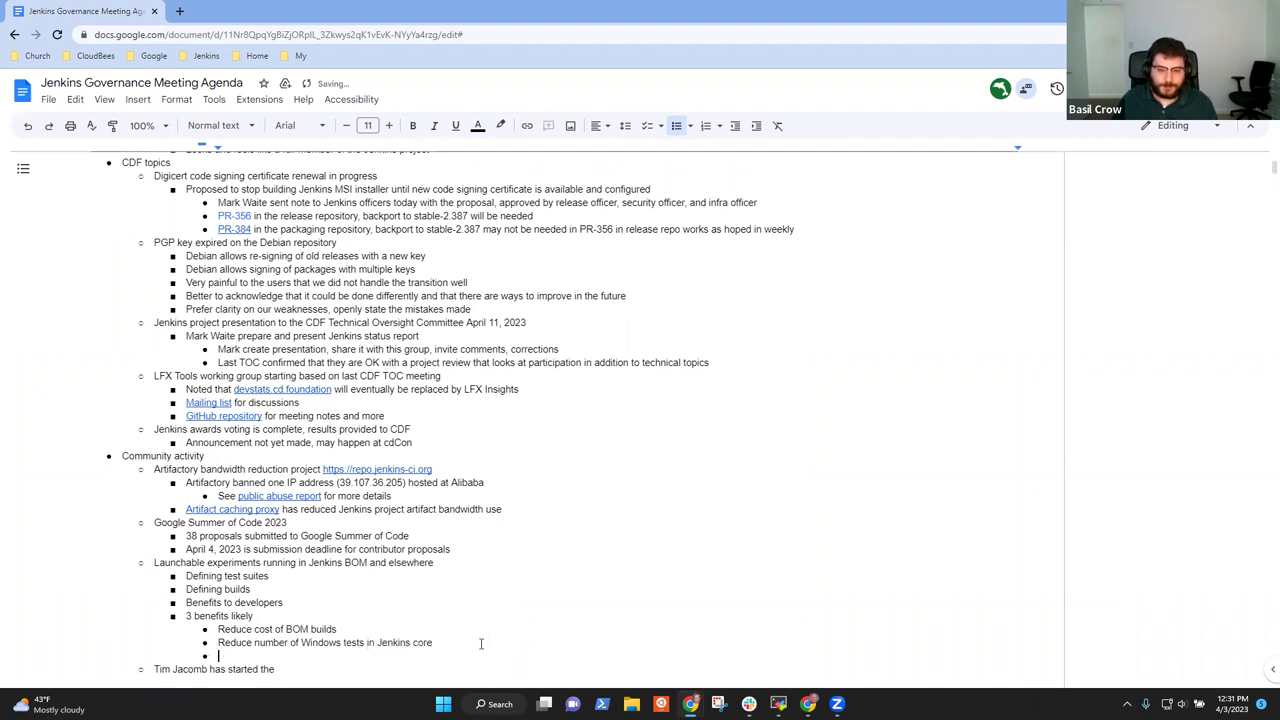
# - Write the note "Run ATH subsets as part of core" below the Windows tests note
pyautogui.write('Run')
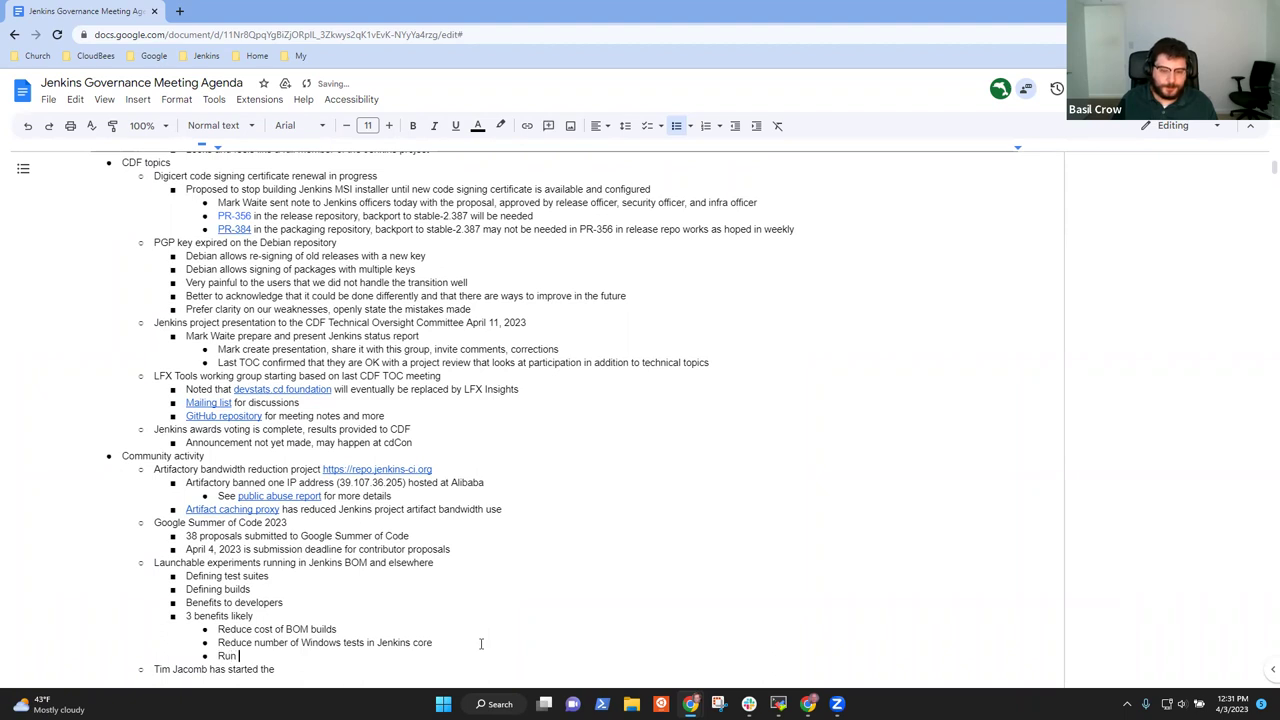
pyautogui.write(' ATH subse')
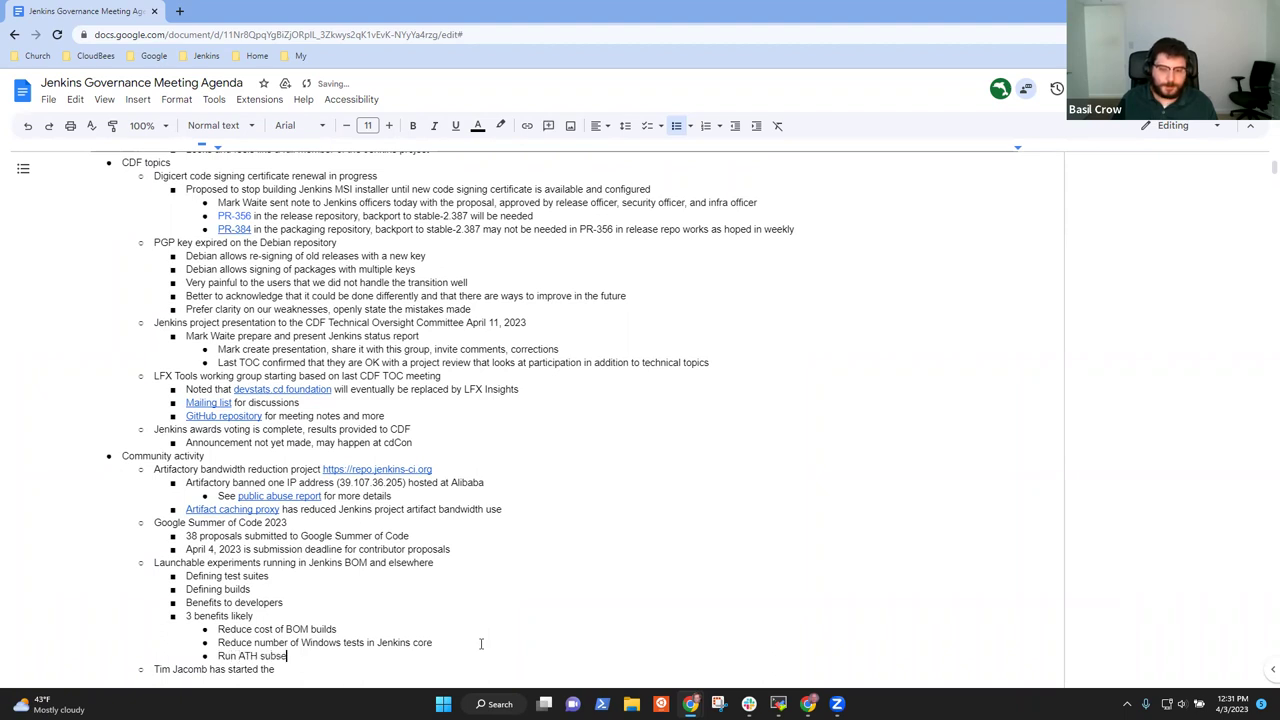
pyautogui.write('ts as part of core')
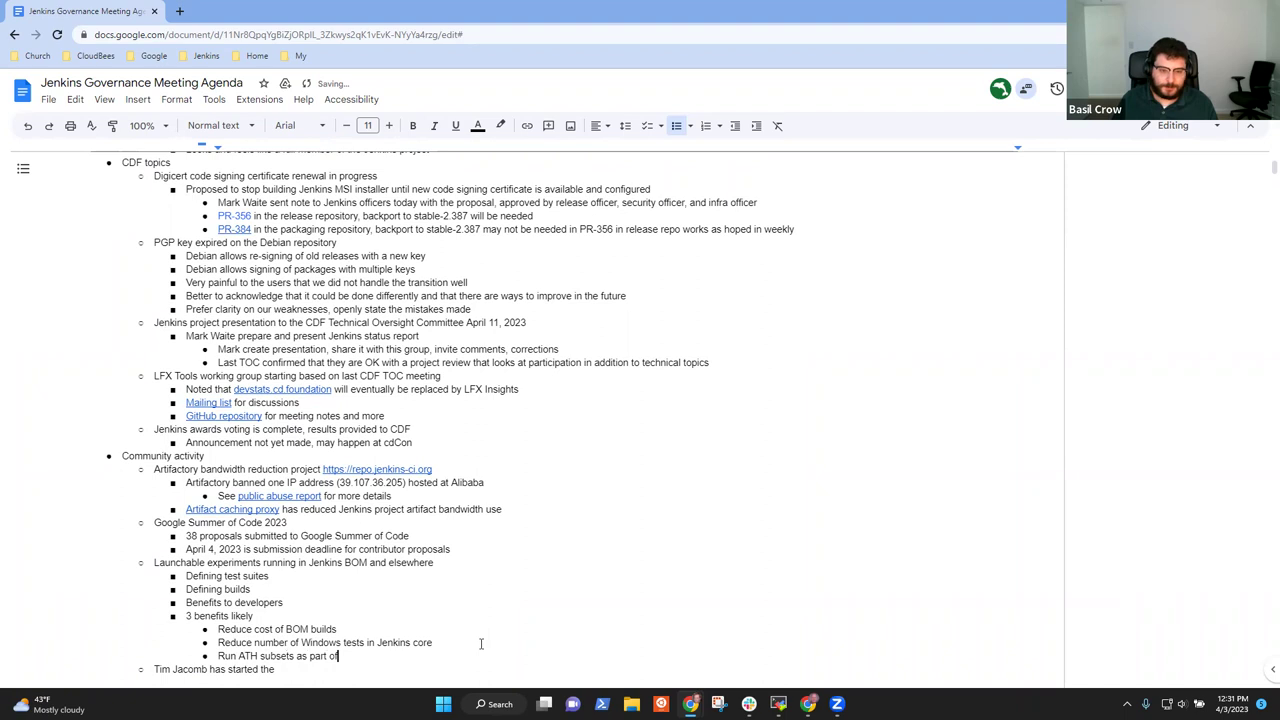
# - Remove the leading number from the "3 benefits likely" note
pyautogui.press('Up')
pyautogui.press('Up')
pyautogui.press('Up')
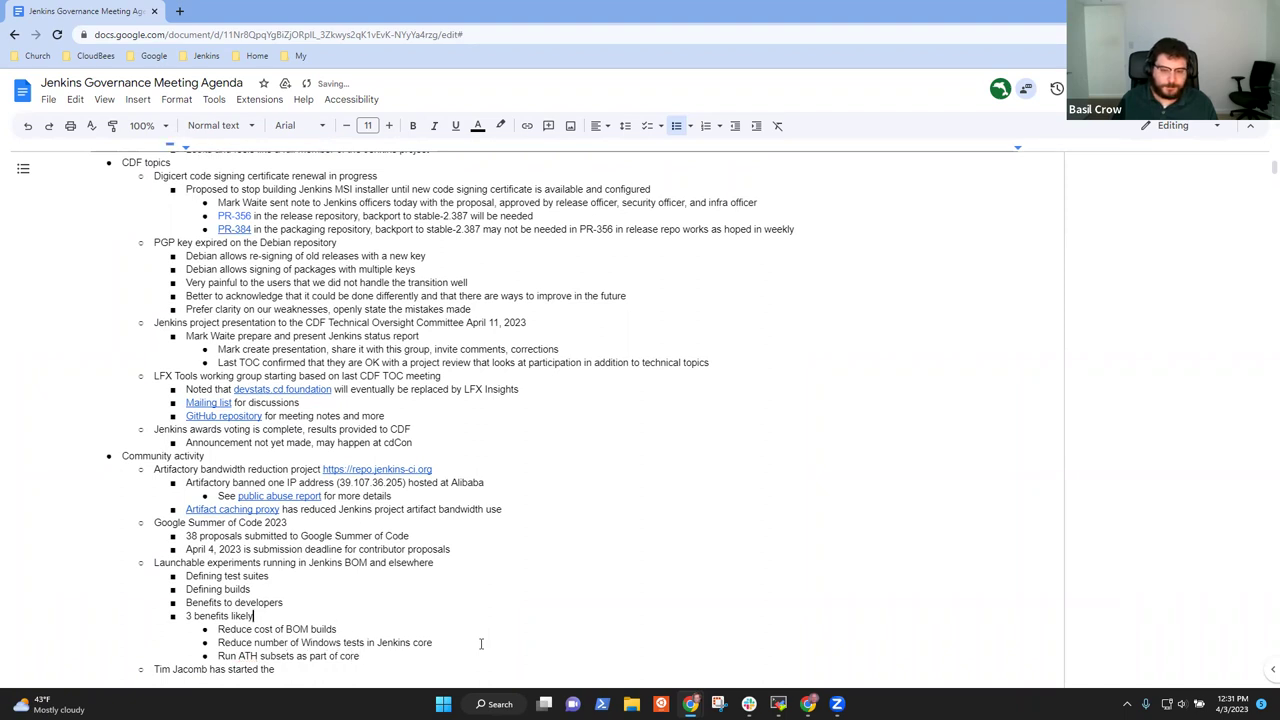
pyautogui.press('Home')
pyautogui.press('Delete')
pyautogui.press('Delete')
pyautogui.press('Delete')
pyautogui.write('B')
pyautogui.press('Delete')
pyautogui.write('B')
# - Append "builds" to the end of the note about running ATH subsets as part of core
pyautogui.press('Down')
pyautogui.press('End')
pyautogui.write('builds')
# - Add the nested note "Reduce ATH costs by running a subset of tests" under the ATH subsets note
pyautogui.press('Return')
pyautogui.write('Reduce')
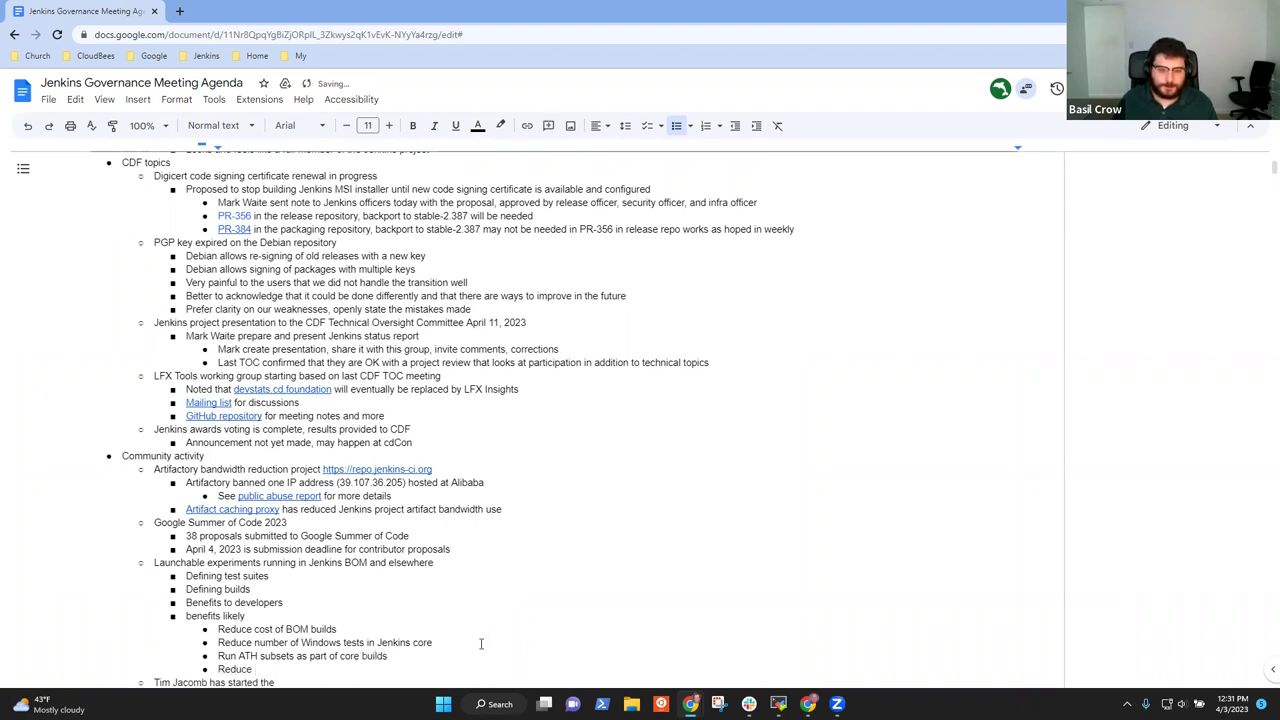
pyautogui.write(' ATH costs by')
pyautogui.press('Tab')
pyautogui.write('running a s')
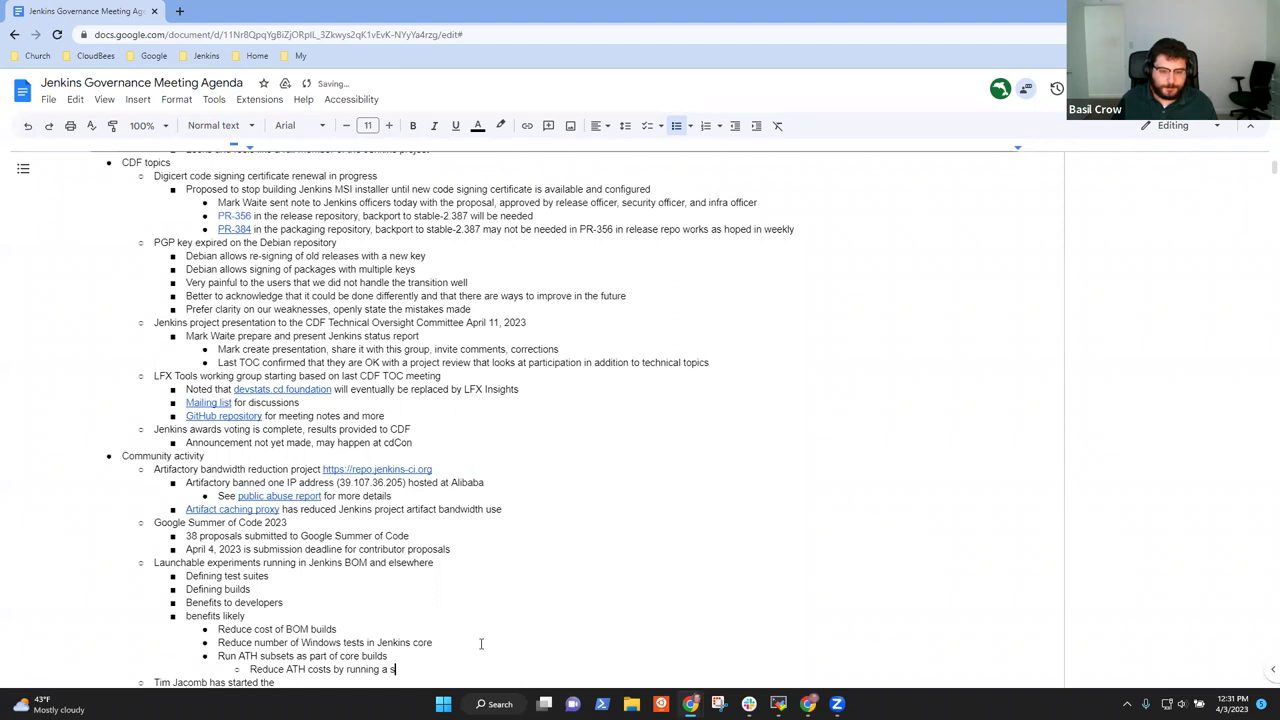
pyautogui.write('ubset of test')
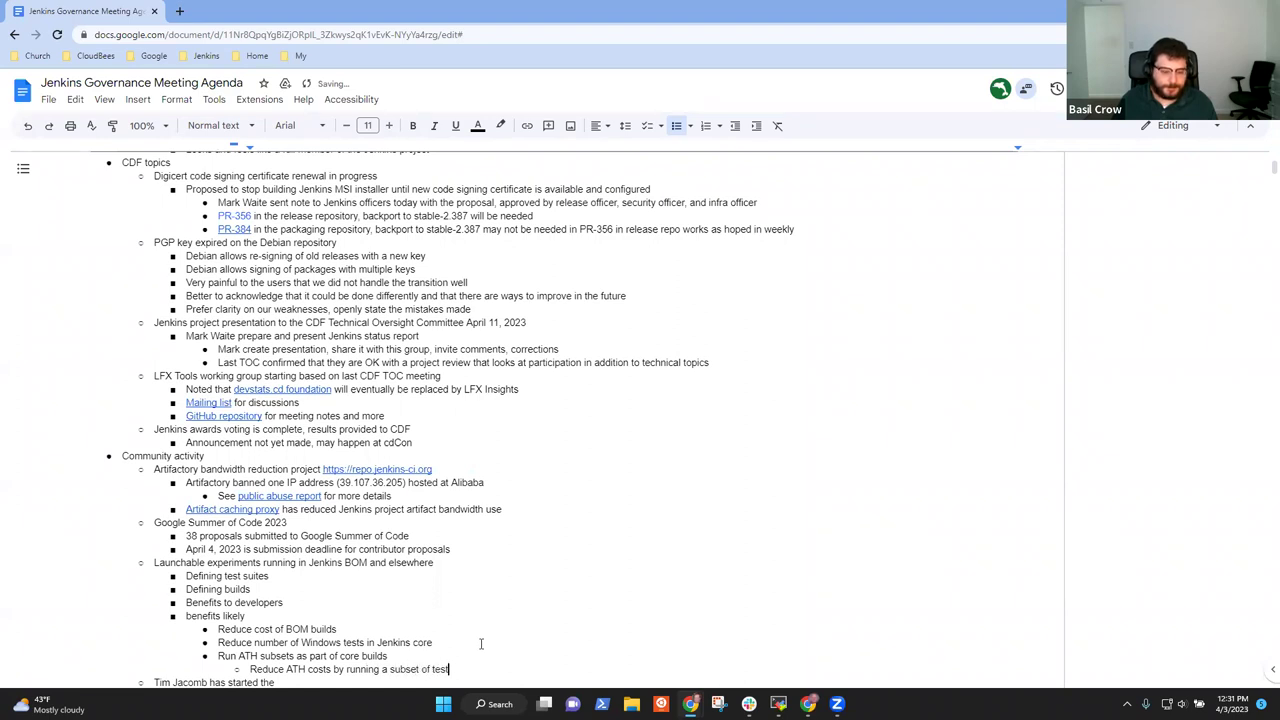
pyautogui.write('s')
# - Delete the "benefits likely" bullet so its nested notes sit directly under "Benefits to developers"
pyautogui.press('Up')
pyautogui.press('Up')
pyautogui.press('Up')
pyautogui.press('Up')
pyautogui.hotkey('shift', 'End')
pyautogui.press('Delete')
pyautogui.press('Delete')
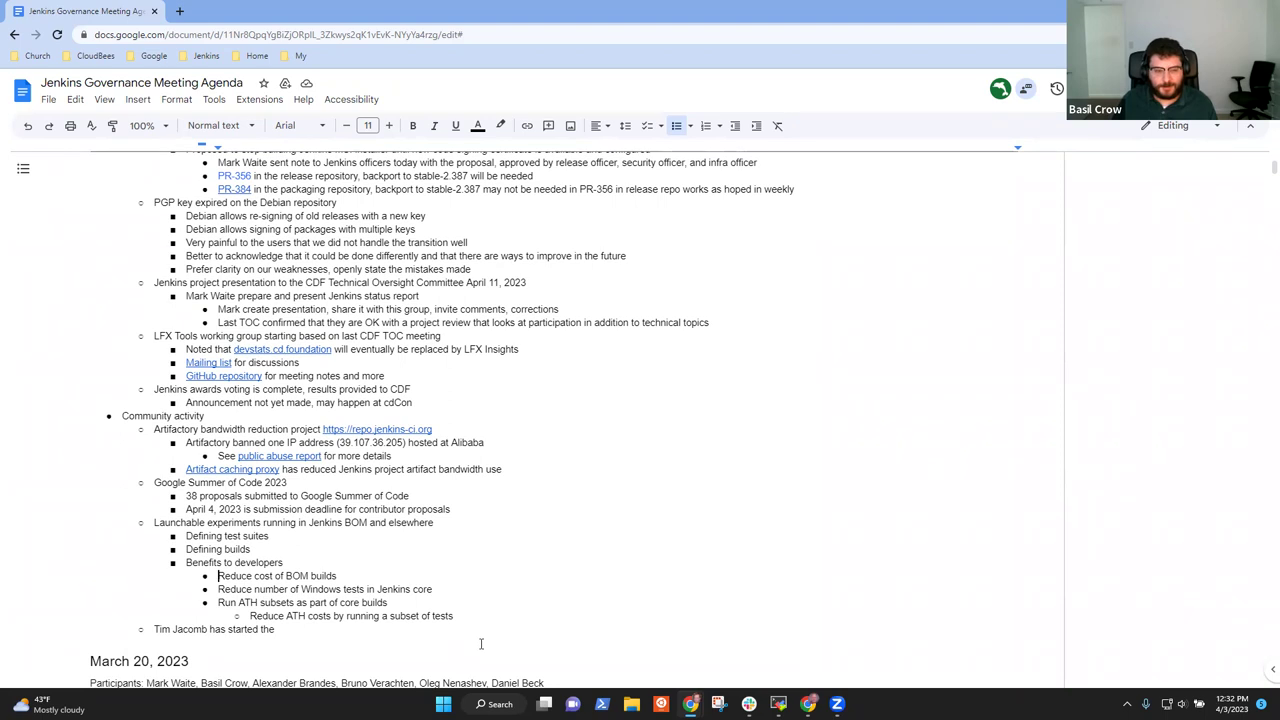
# - Add the note "Launchable support is providing feedback as well" at the same level as "Benefits to developers", below the ATH notes
pyautogui.press('Down')
pyautogui.press('Down')
pyautogui.press('End')
pyautogui.press('Return')
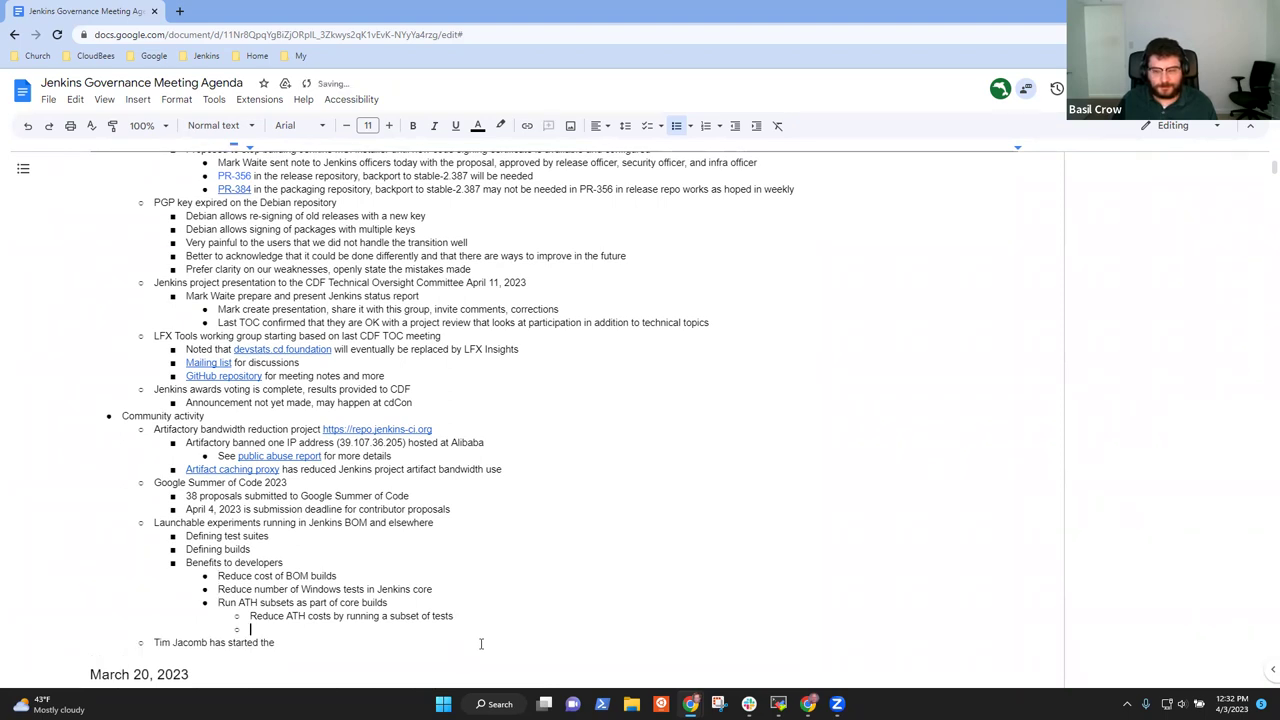
pyautogui.write('Luanch')
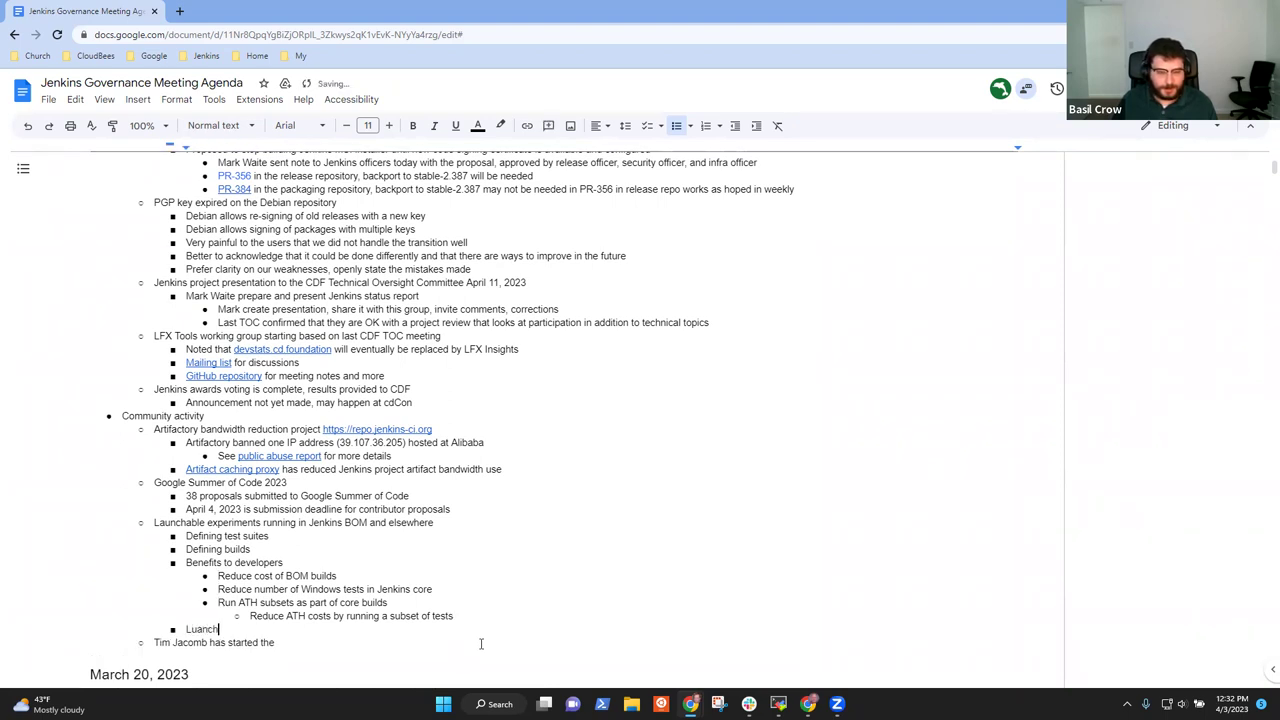
pyautogui.press('BackSpace')
pyautogui.press('BackSpace')
pyautogui.press('BackSpace')
pyautogui.press('BackSpace')
pyautogui.write('unchable support is providign')
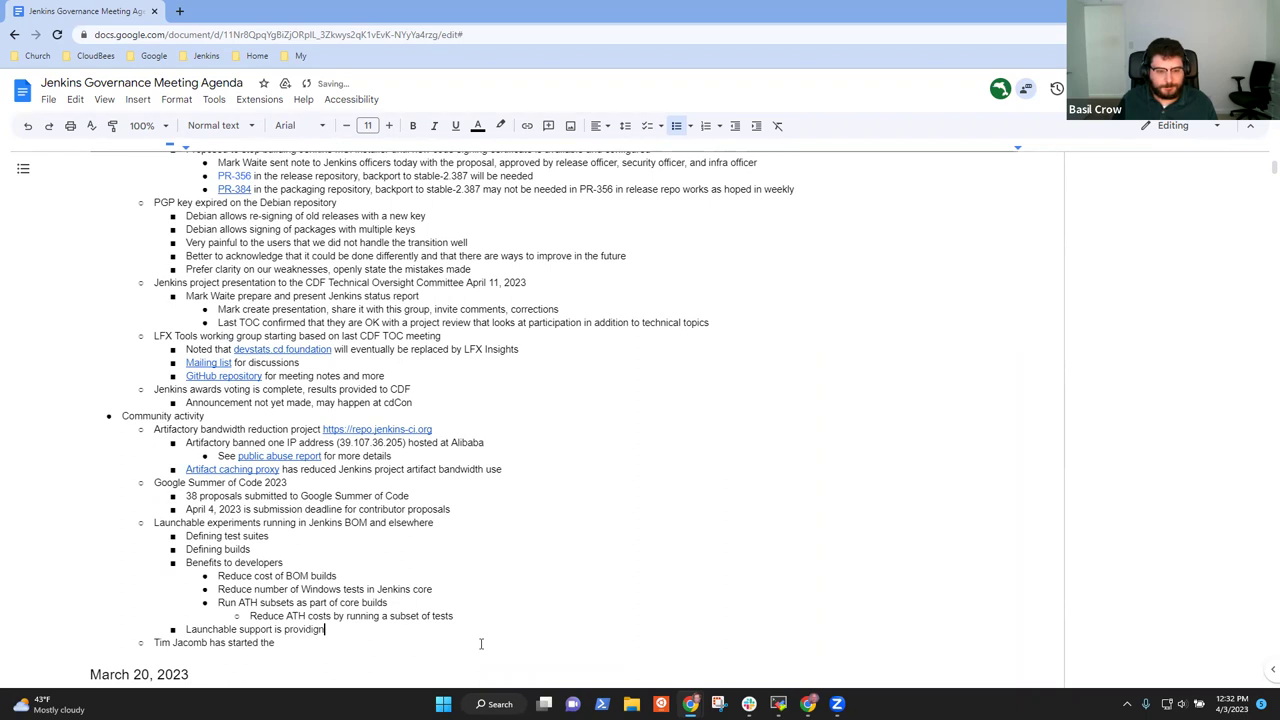
pyautogui.press('BackSpace')
pyautogui.press('BackSpace')
pyautogui.write('ng feedback as well')
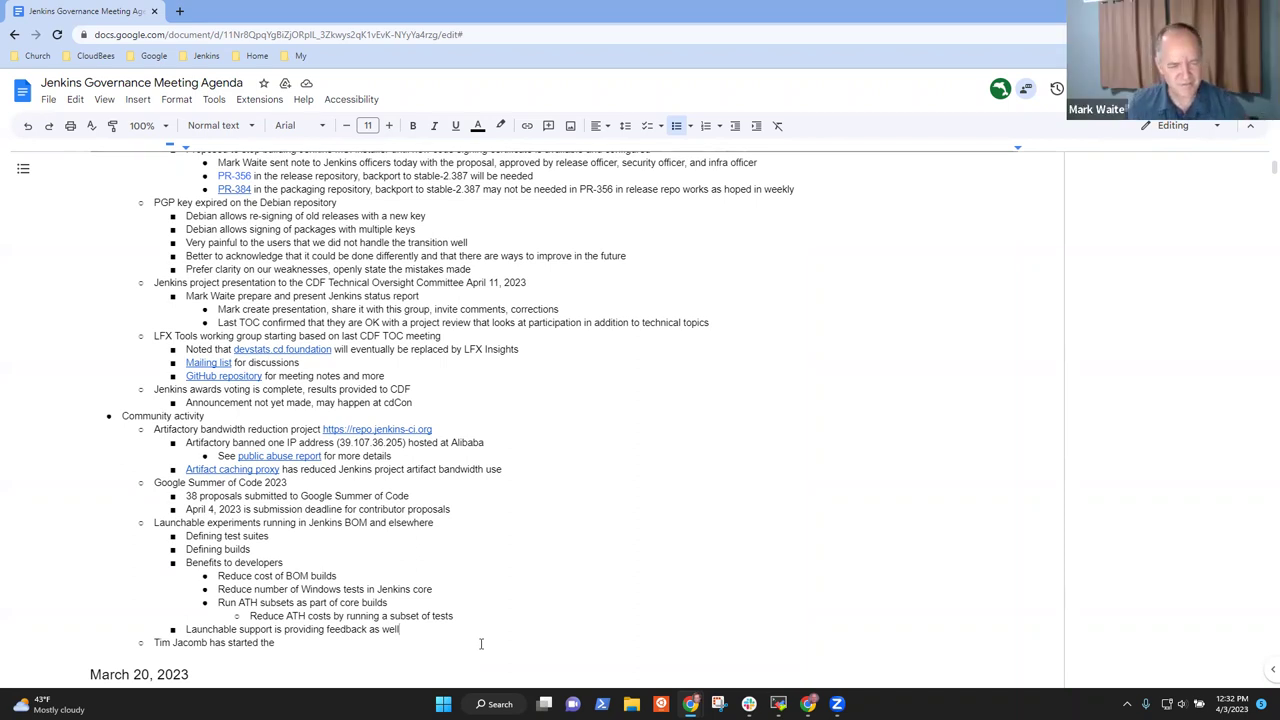
# - Clear the incomplete text of the last bullet under Community activity, below the Launchable item
pyautogui.hotkey('shift', 'Home')
pyautogui.press('BackSpace')
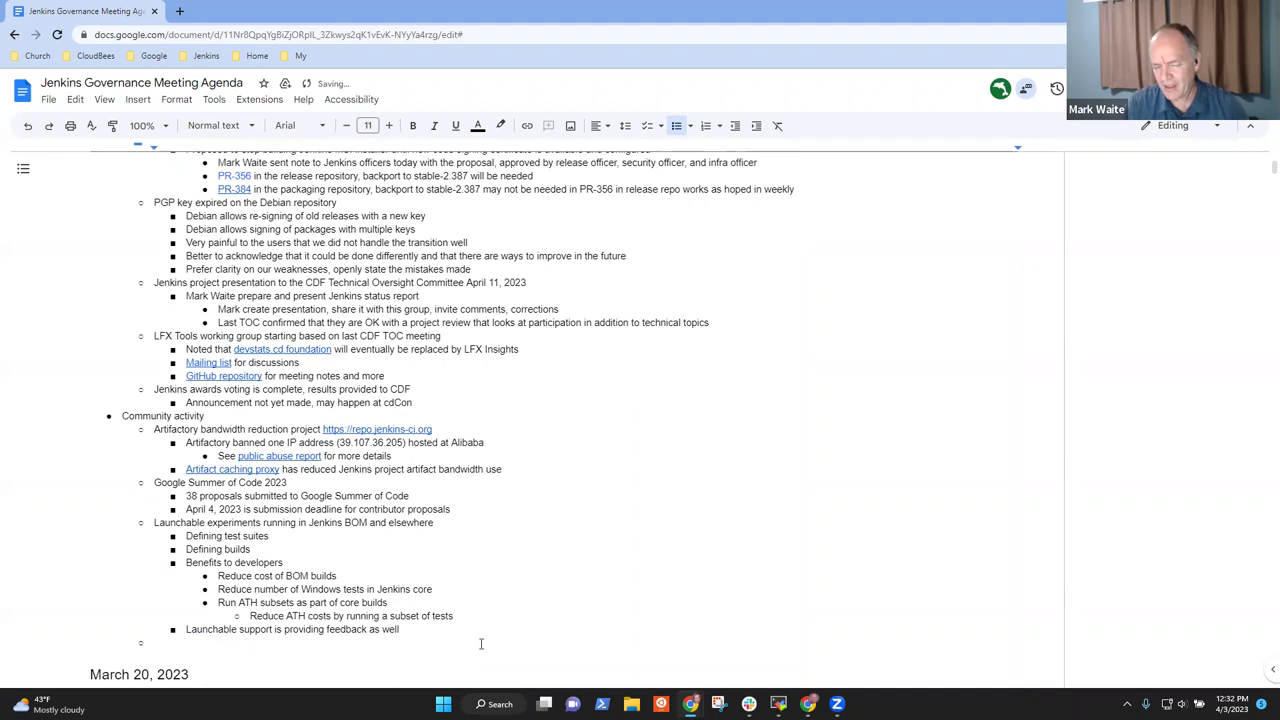